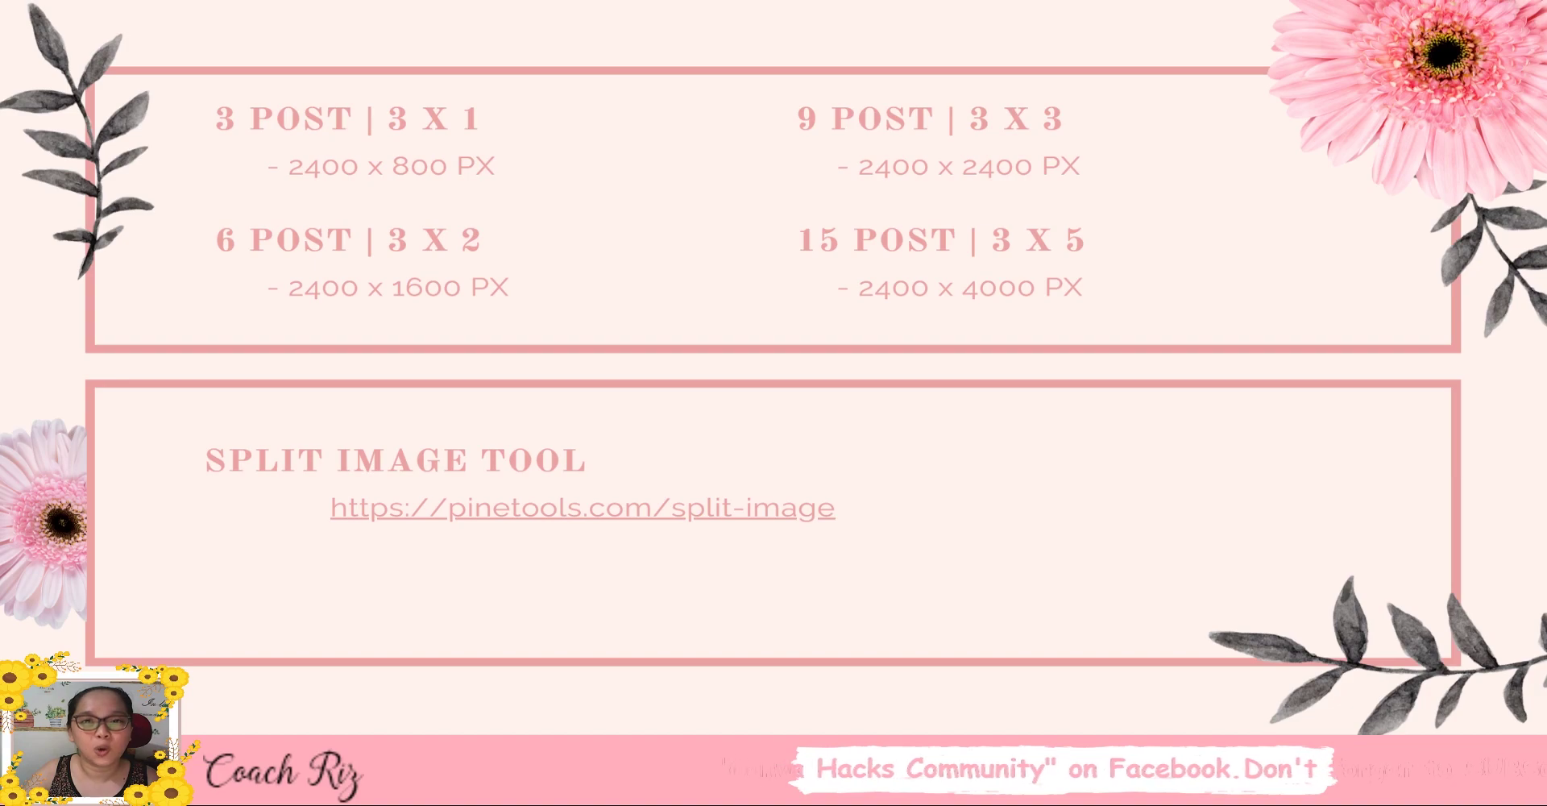
# Exit the full-screen slide of split-image grid sizes and return to Canva.
pyautogui.press('Escape')
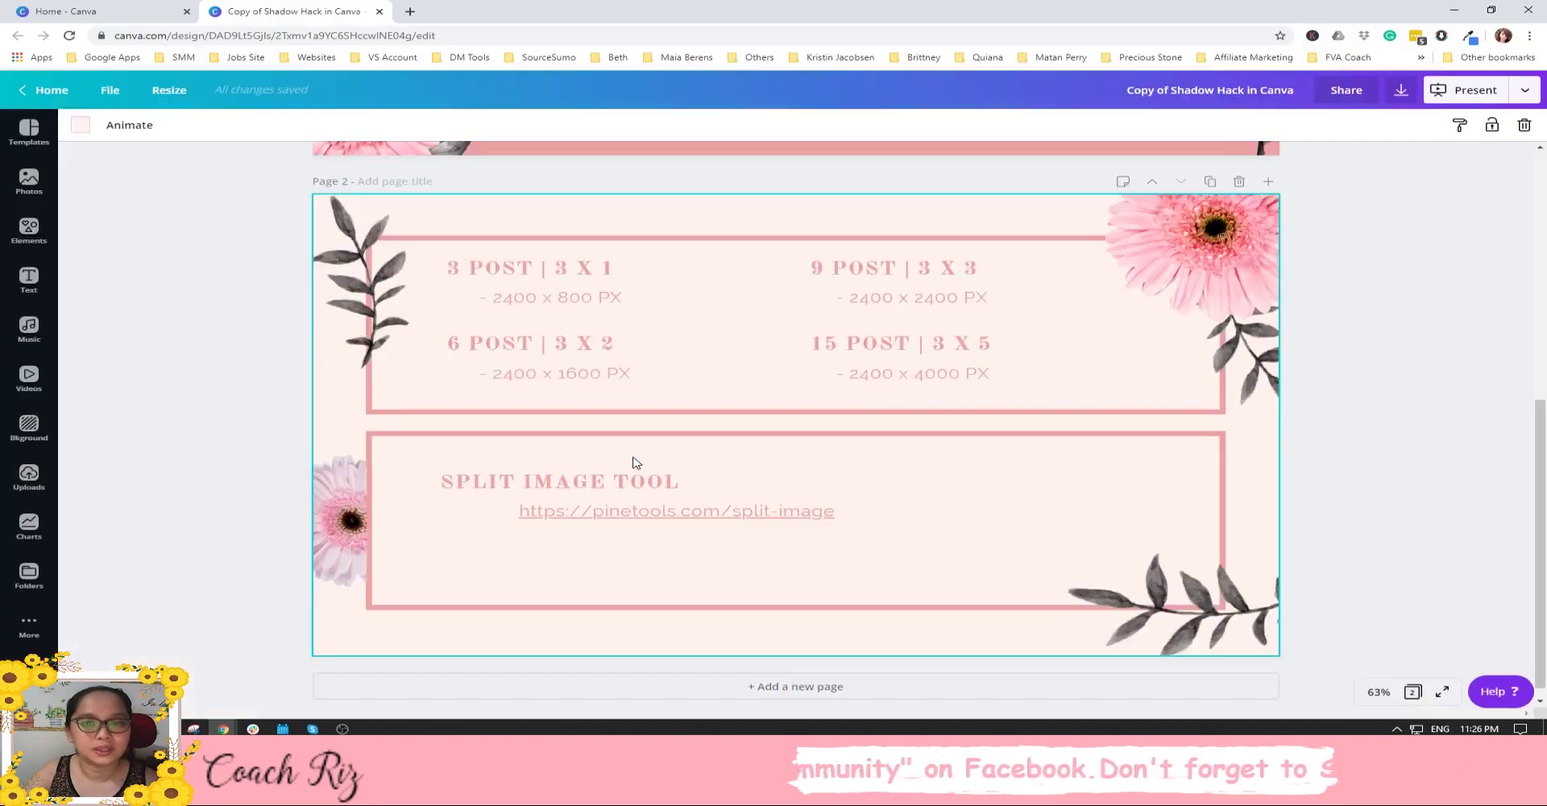
# From the Canva home page, create a custom-size design of 2400 × 2400 px.
pyautogui.click(101, 10)
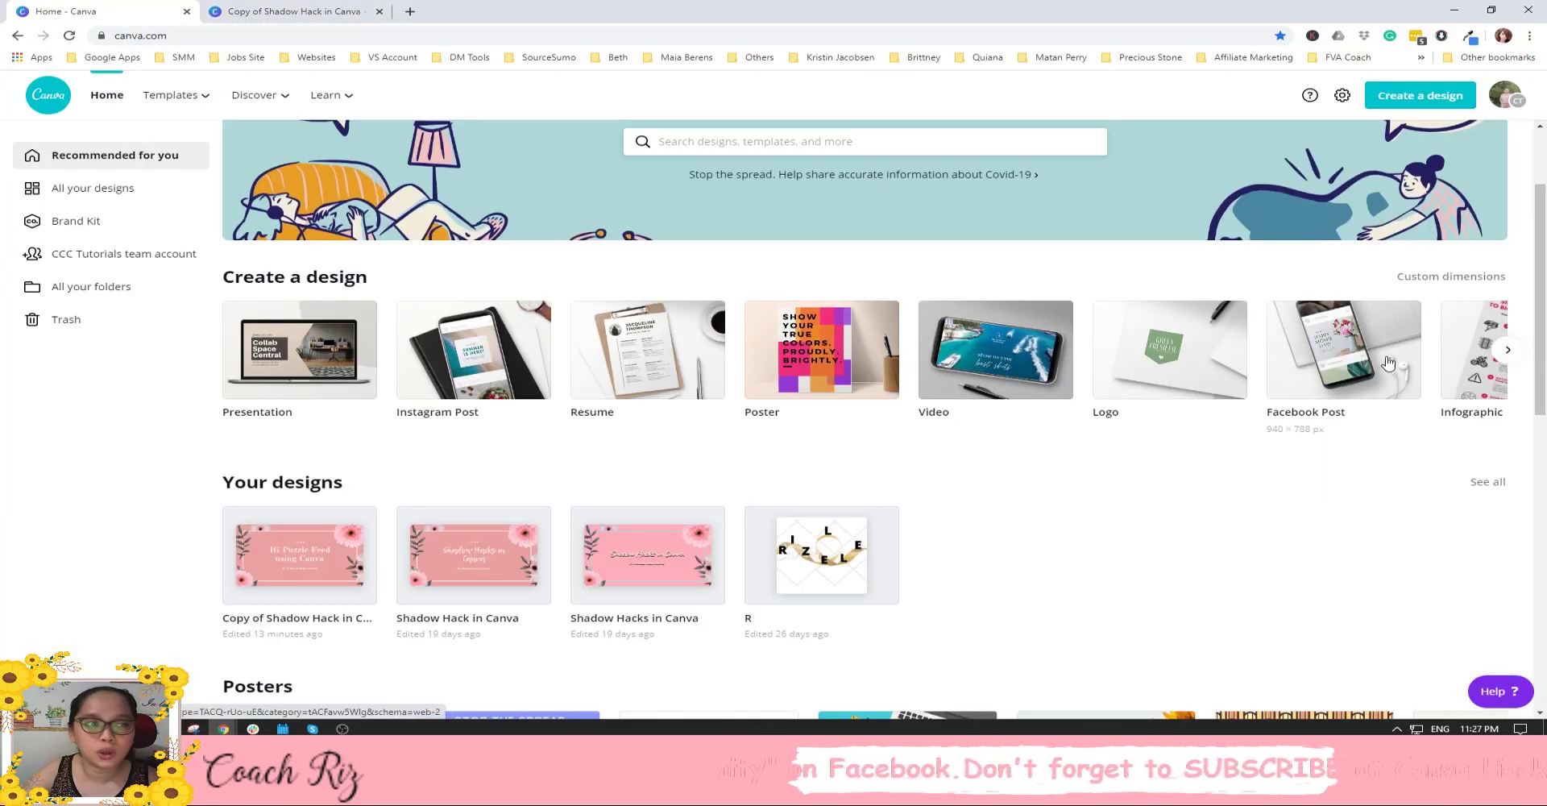
pyautogui.click(1453, 278)
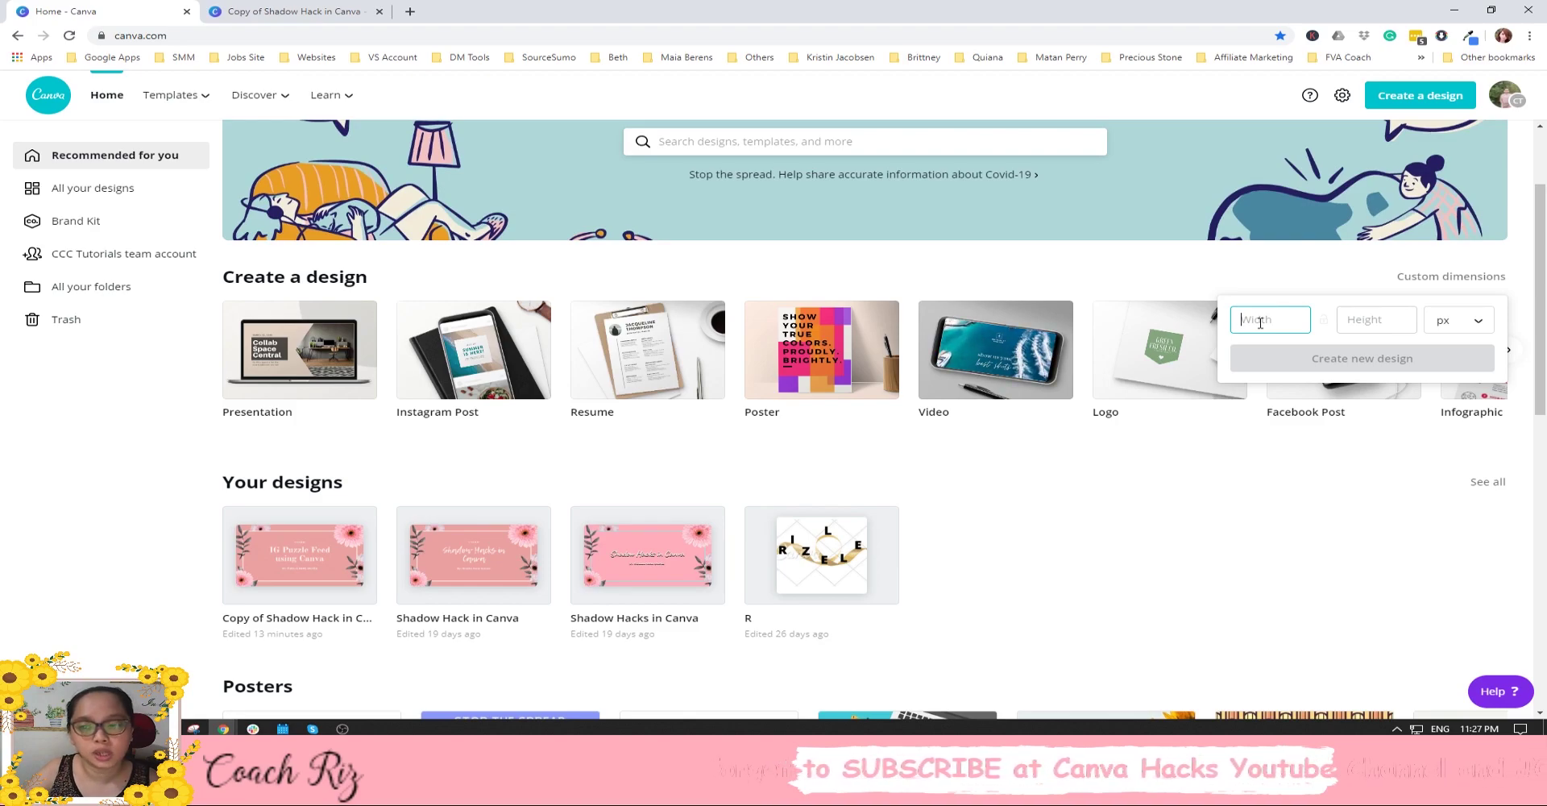
pyautogui.write('2400')
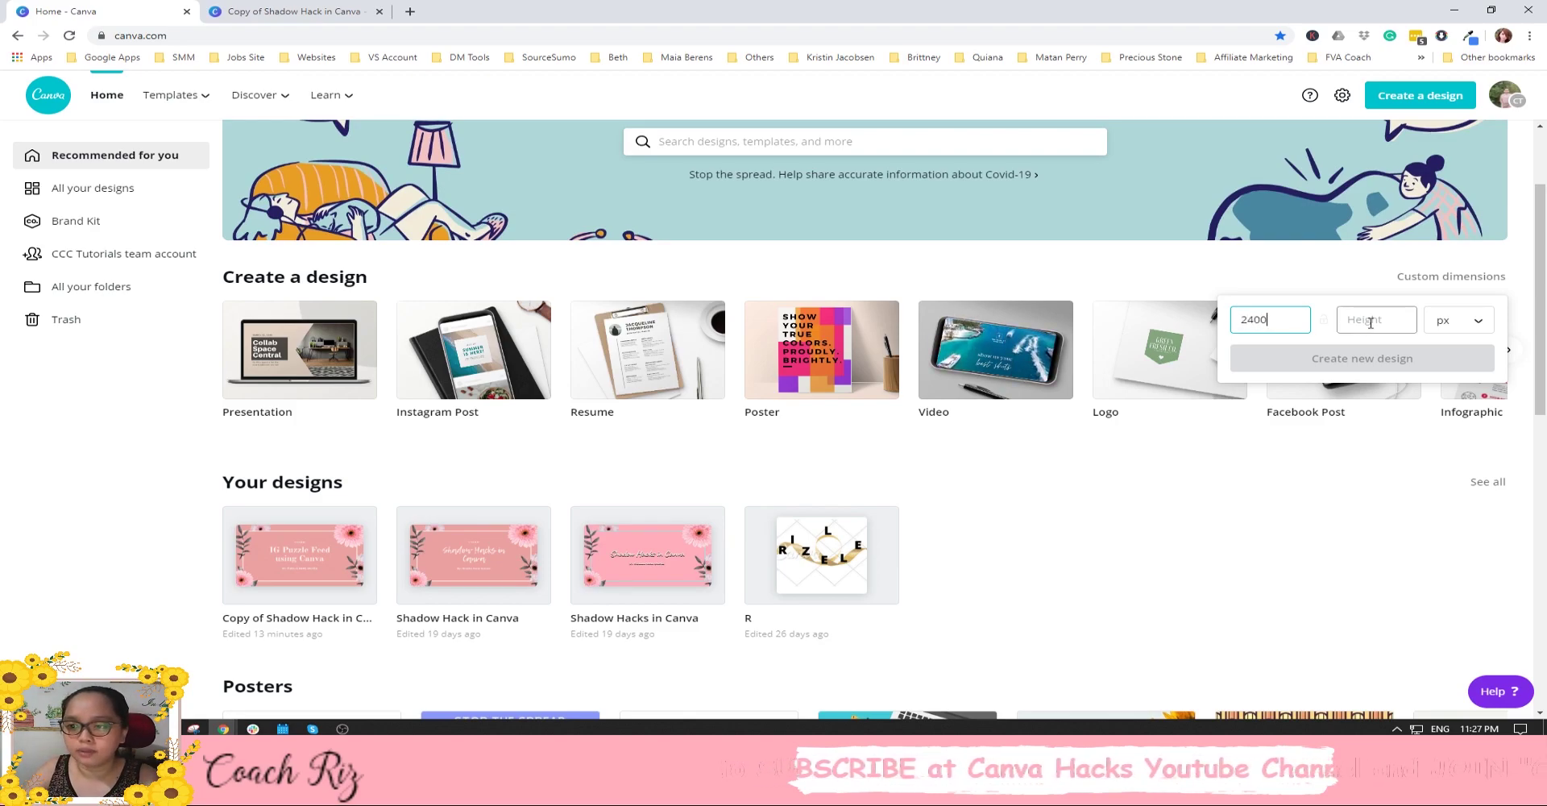
pyautogui.click(1370, 323)
pyautogui.write('2400')
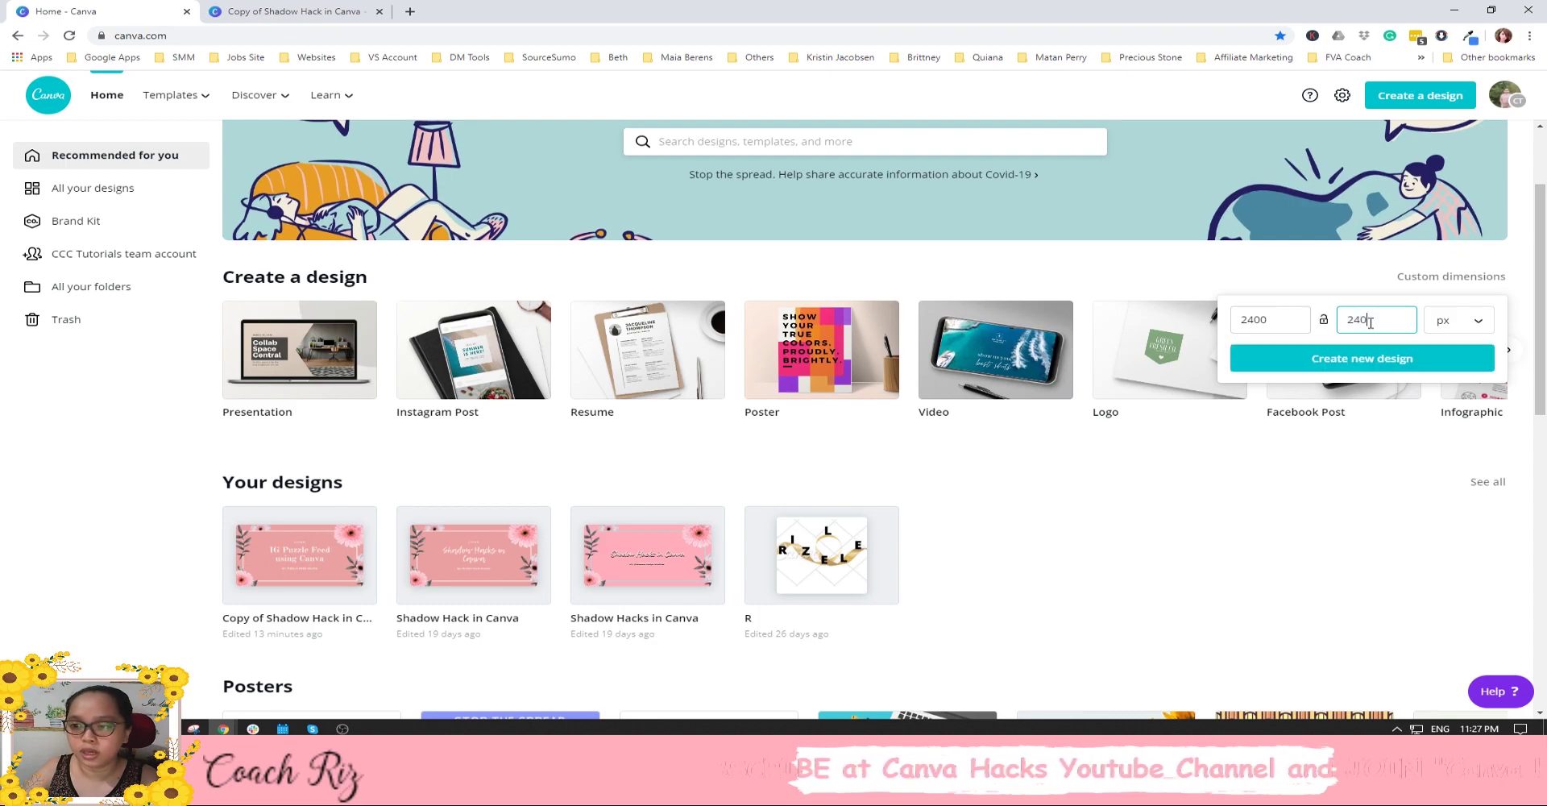
pyautogui.click(1344, 369)
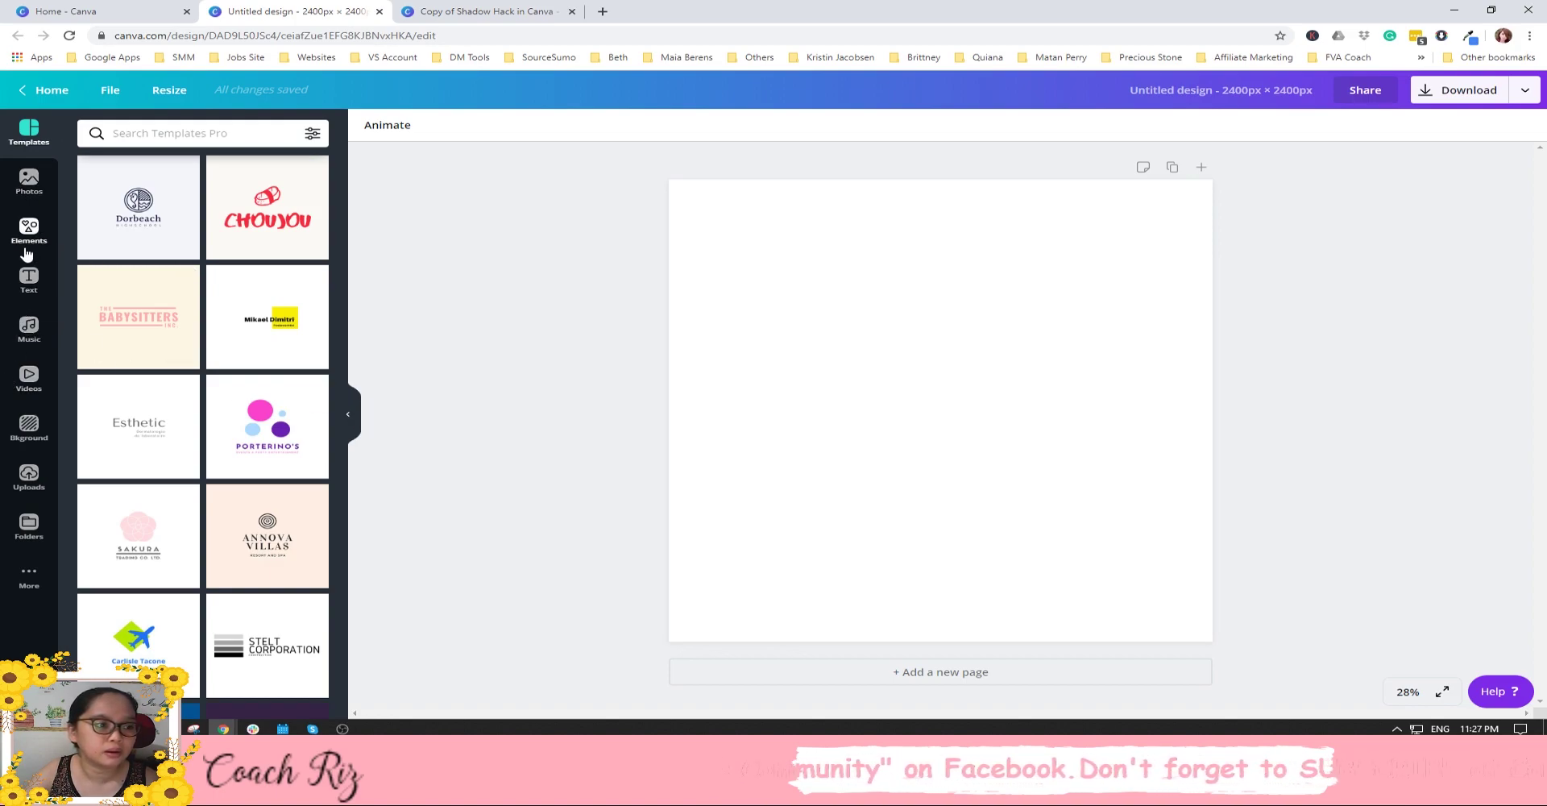
# Fill the page background with turquoise.
pyautogui.click(26, 430)
pyautogui.click(92, 169)
pyautogui.click(174, 330)
pyautogui.click(544, 346)
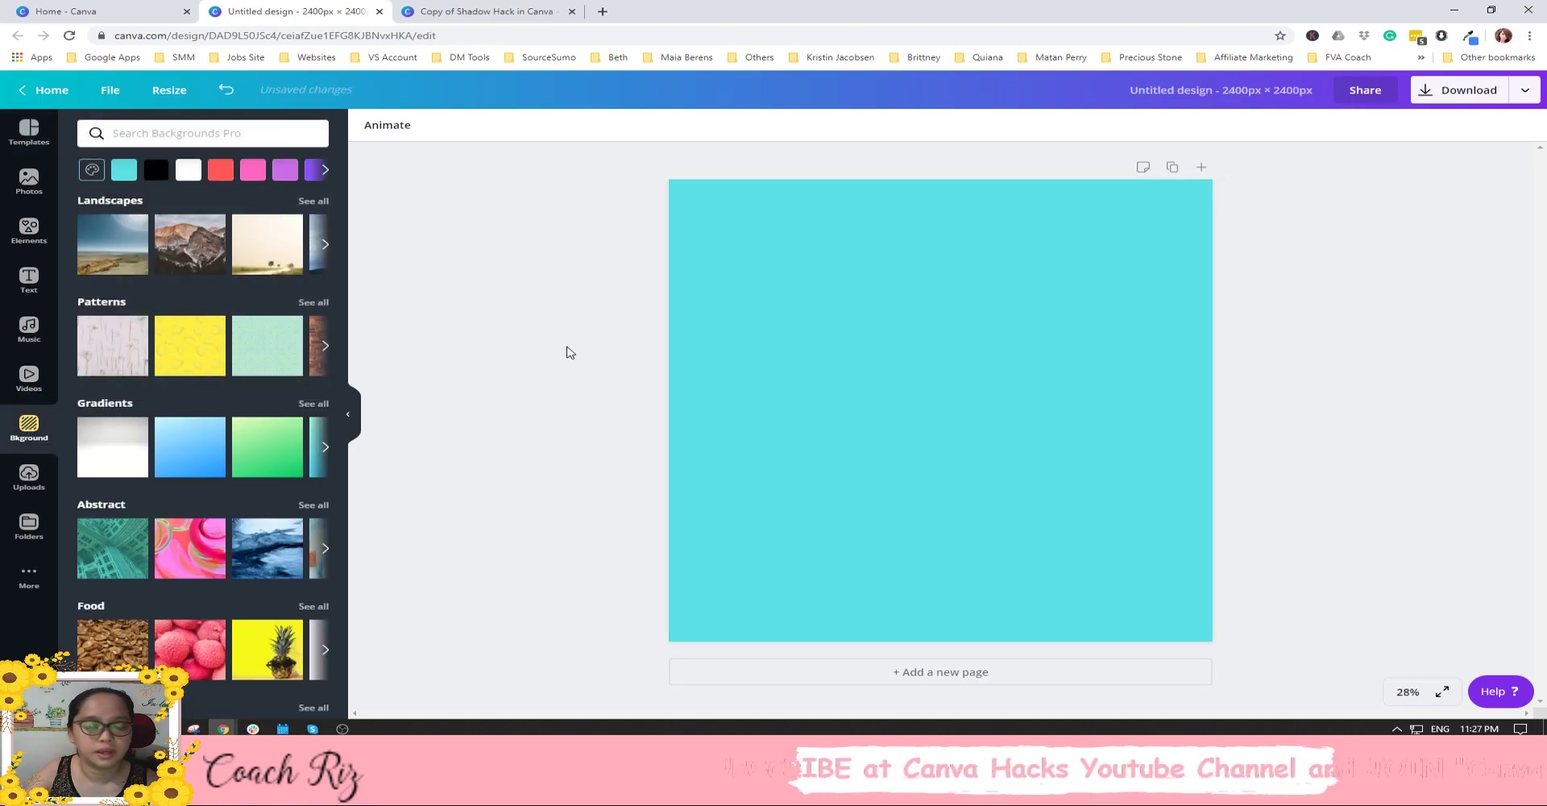
# Search the stock photos for 'female' and add the dark-background woman photo.
pyautogui.click(29, 180)
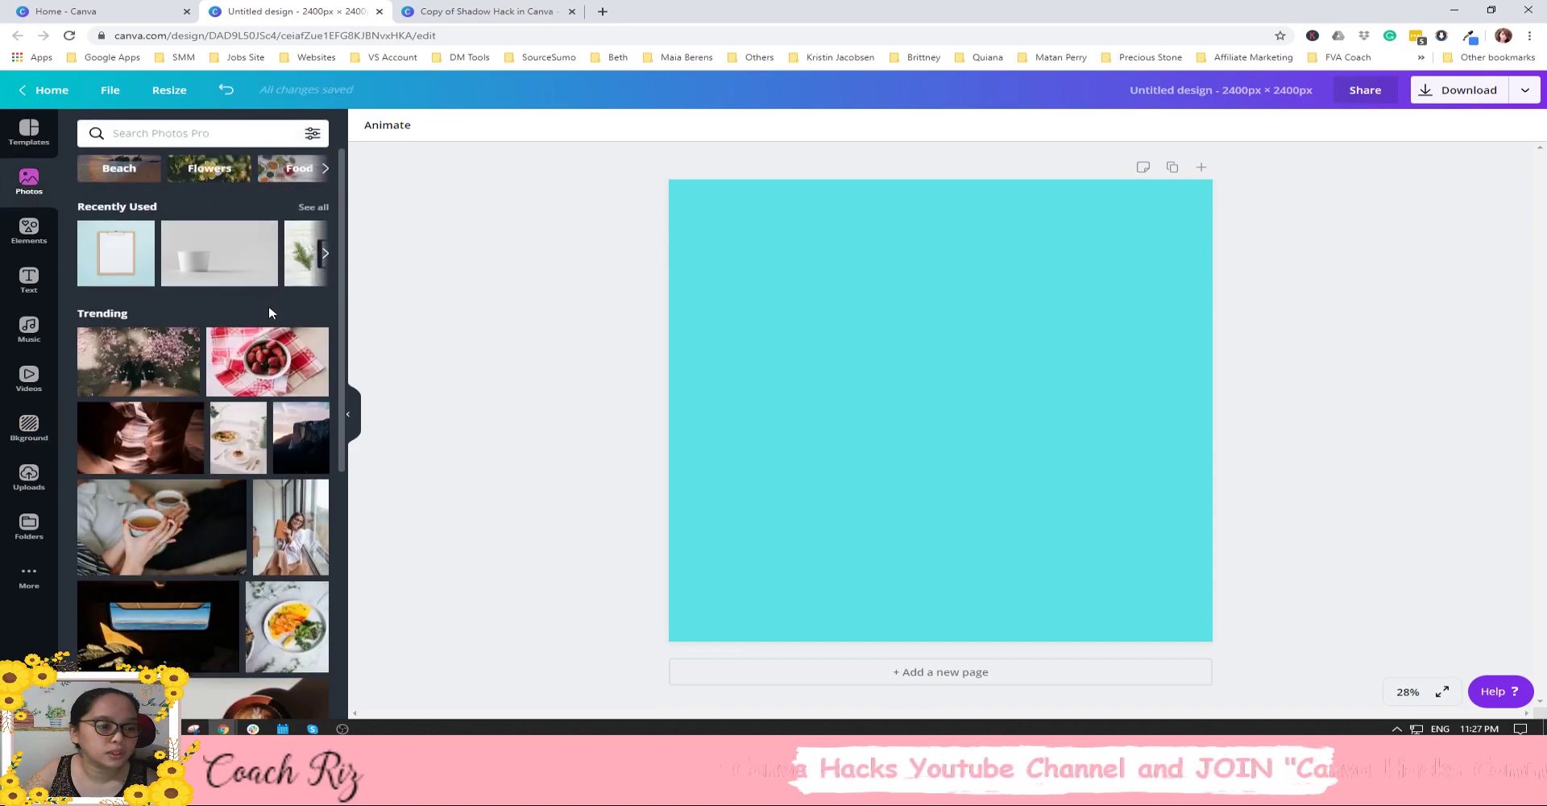
pyautogui.scroll(-2, 268, 312)
pyautogui.click(197, 134)
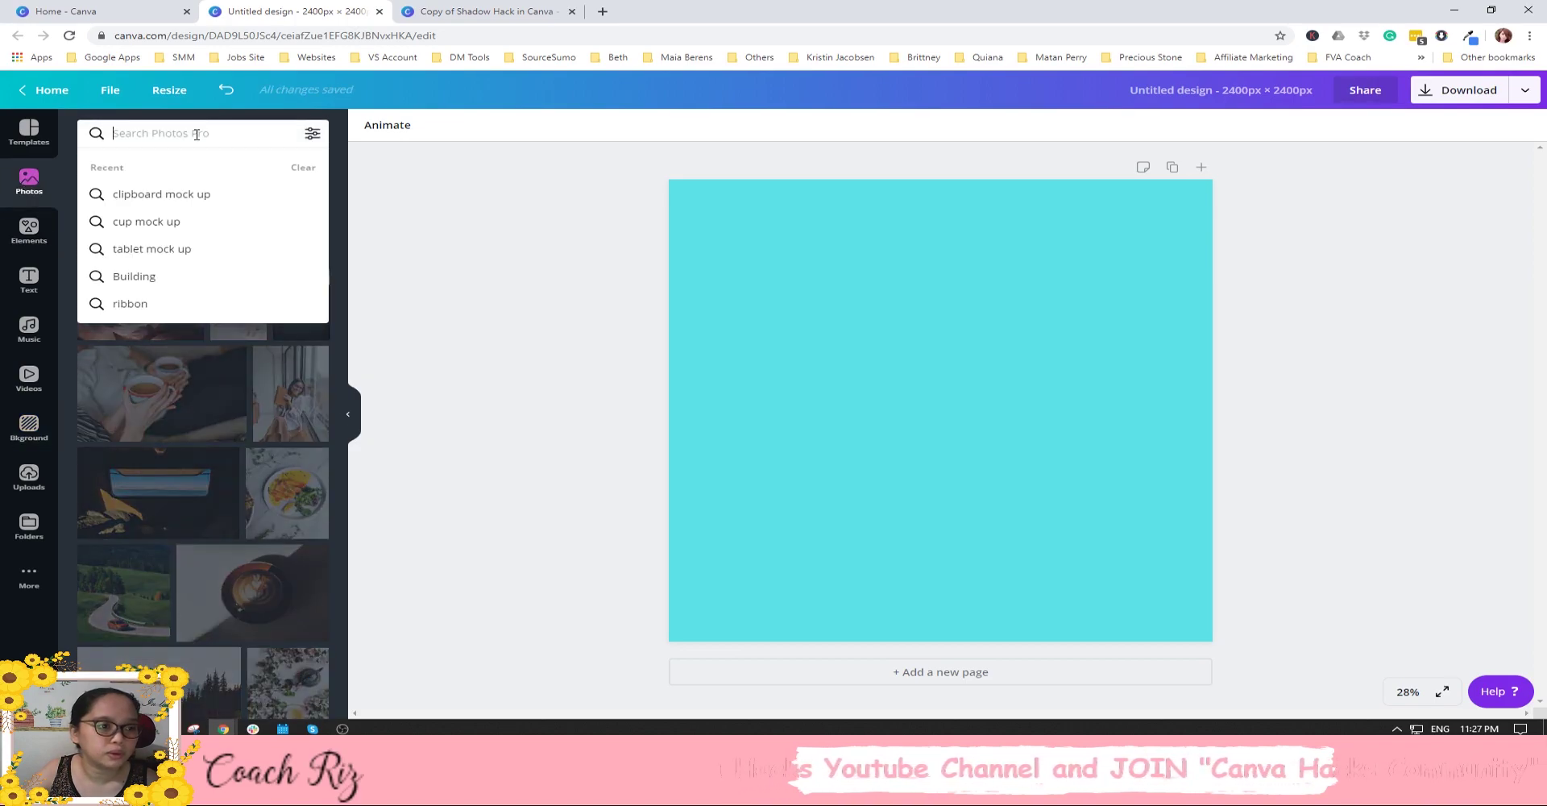
pyautogui.write('femael')
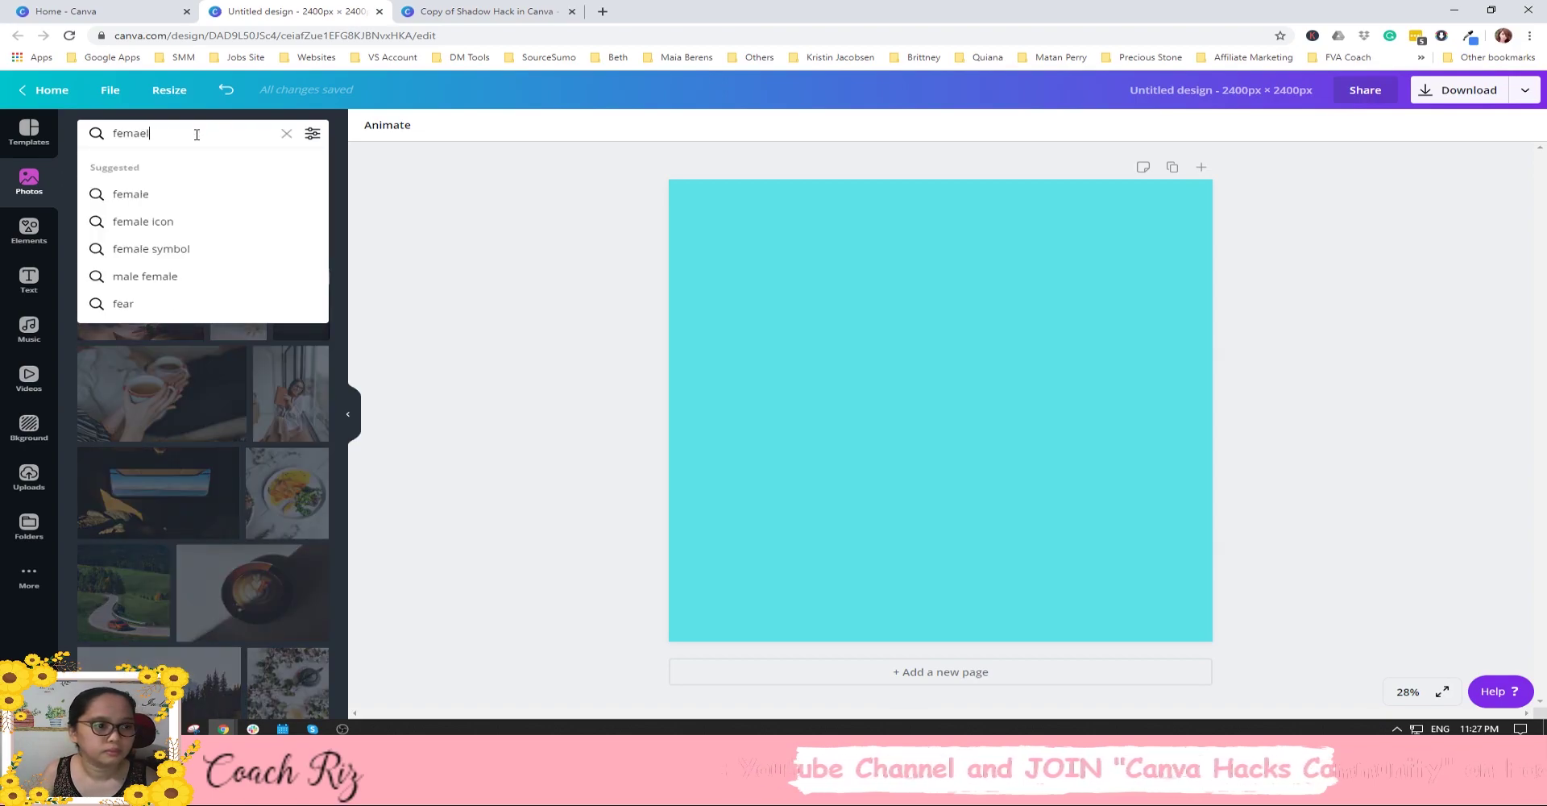
pyautogui.press('BackSpace')
pyautogui.press('BackSpace')
pyautogui.write('le')
pyautogui.press('Return')
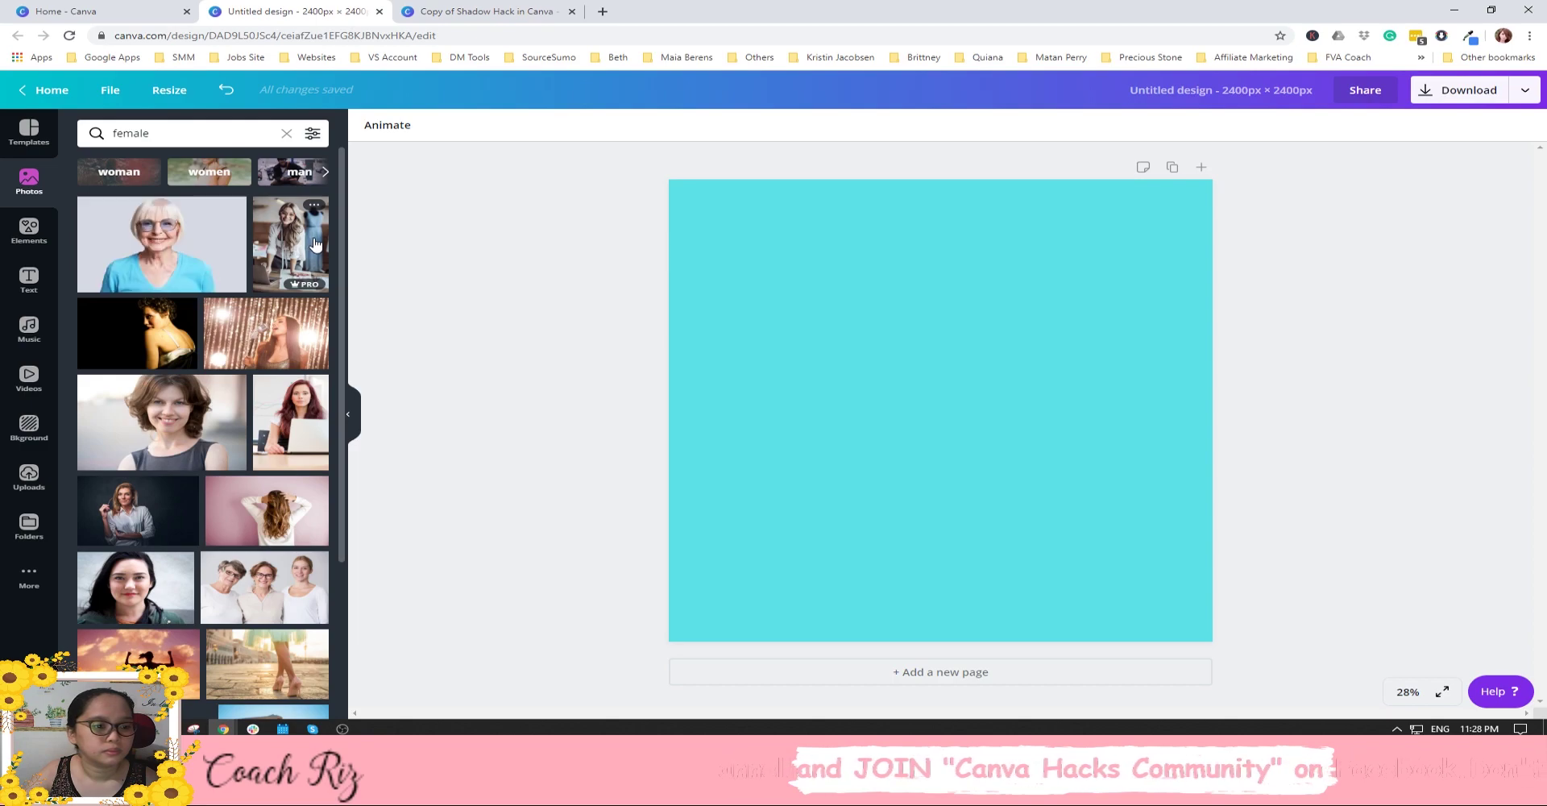
pyautogui.scroll(-3, 213, 251)
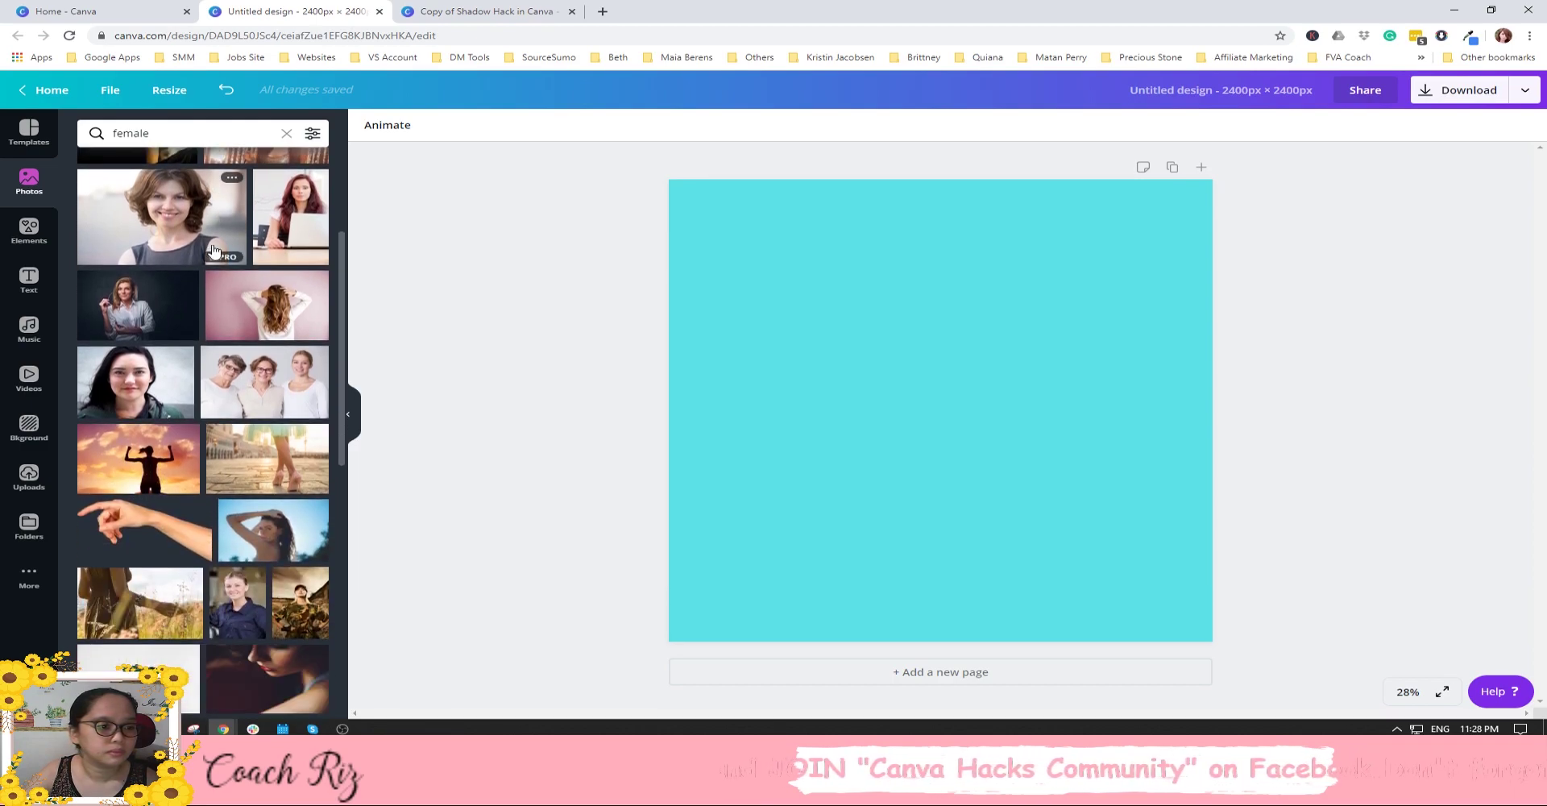
pyautogui.click(143, 315)
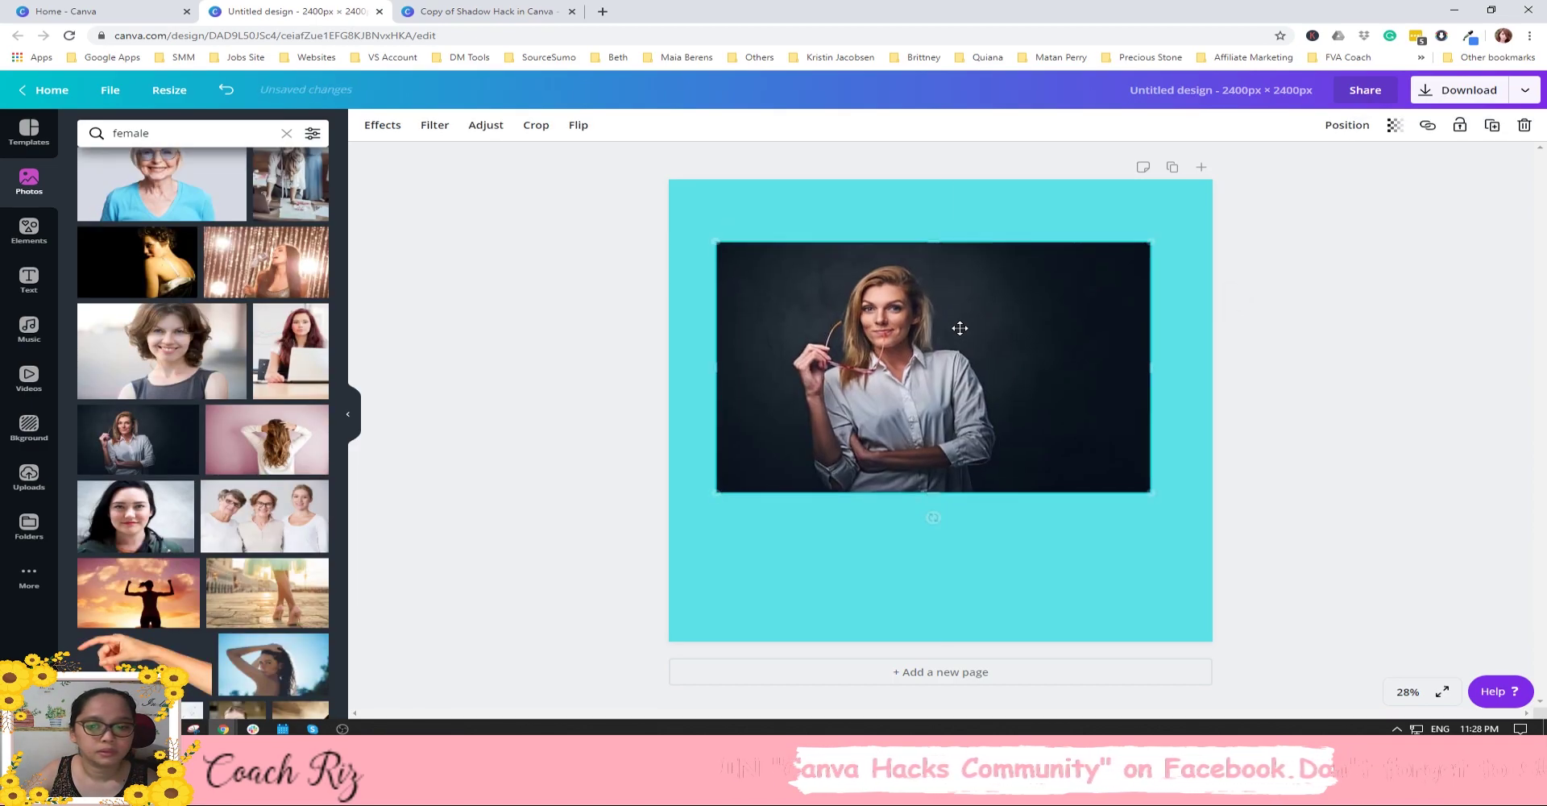
# Remove the photo's background, crop its edges, enlarge it and move it to the lower-right corner.
pyautogui.click(397, 127)
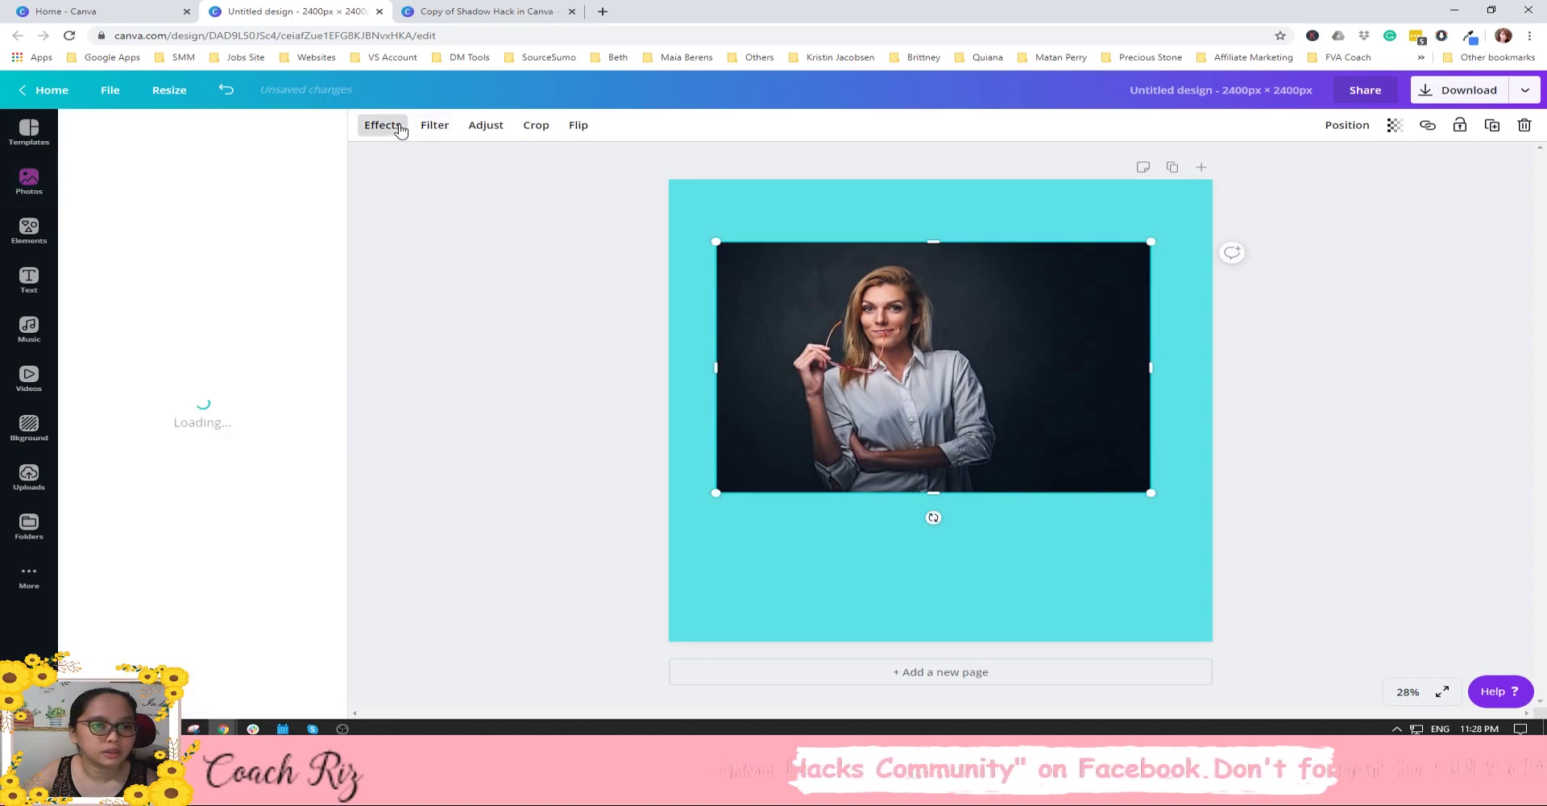
pyautogui.click(185, 188)
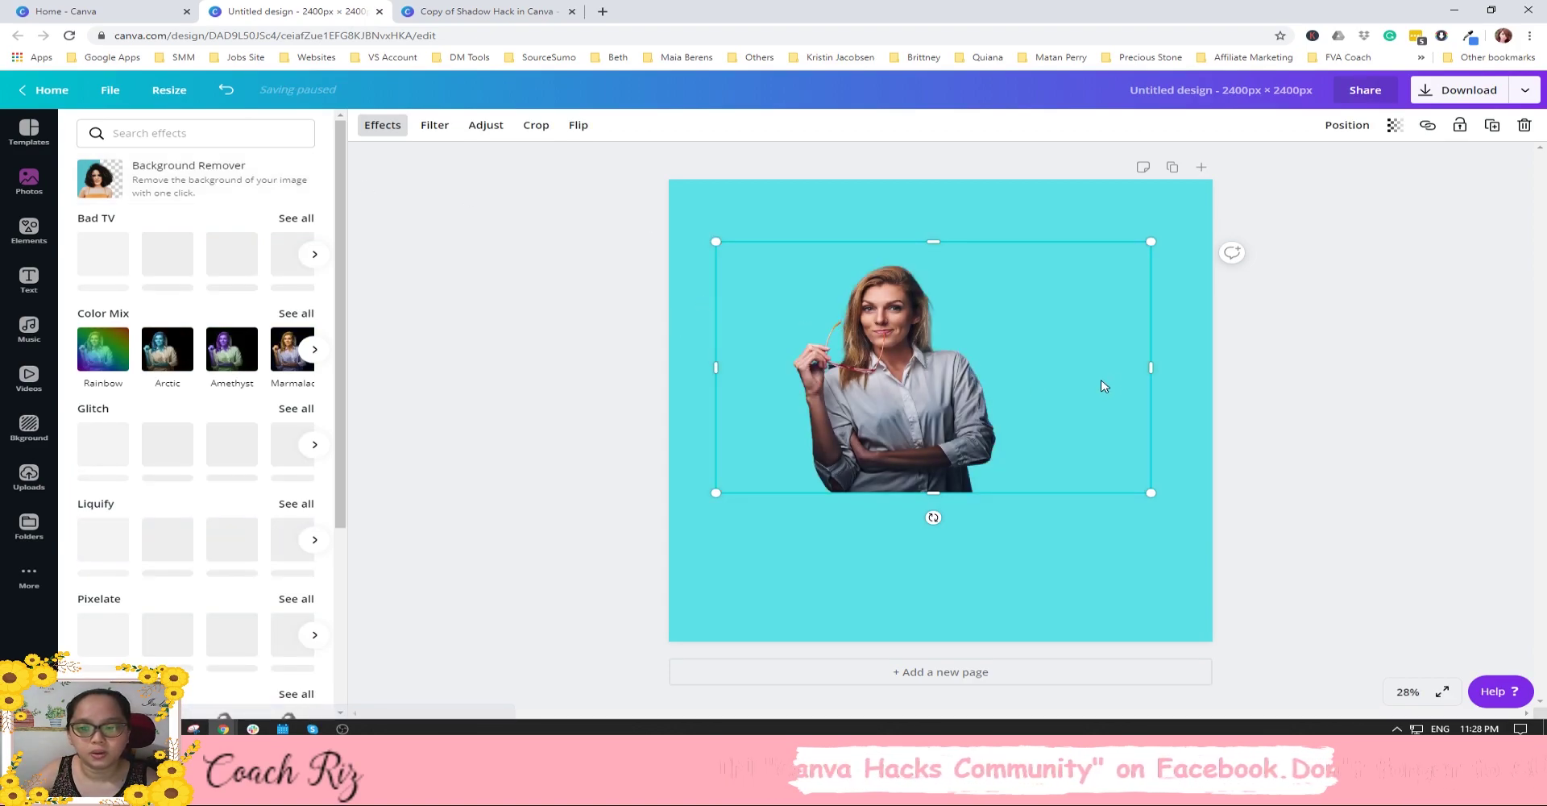
pyautogui.moveTo(1156, 366); pyautogui.dragTo(1005, 368)
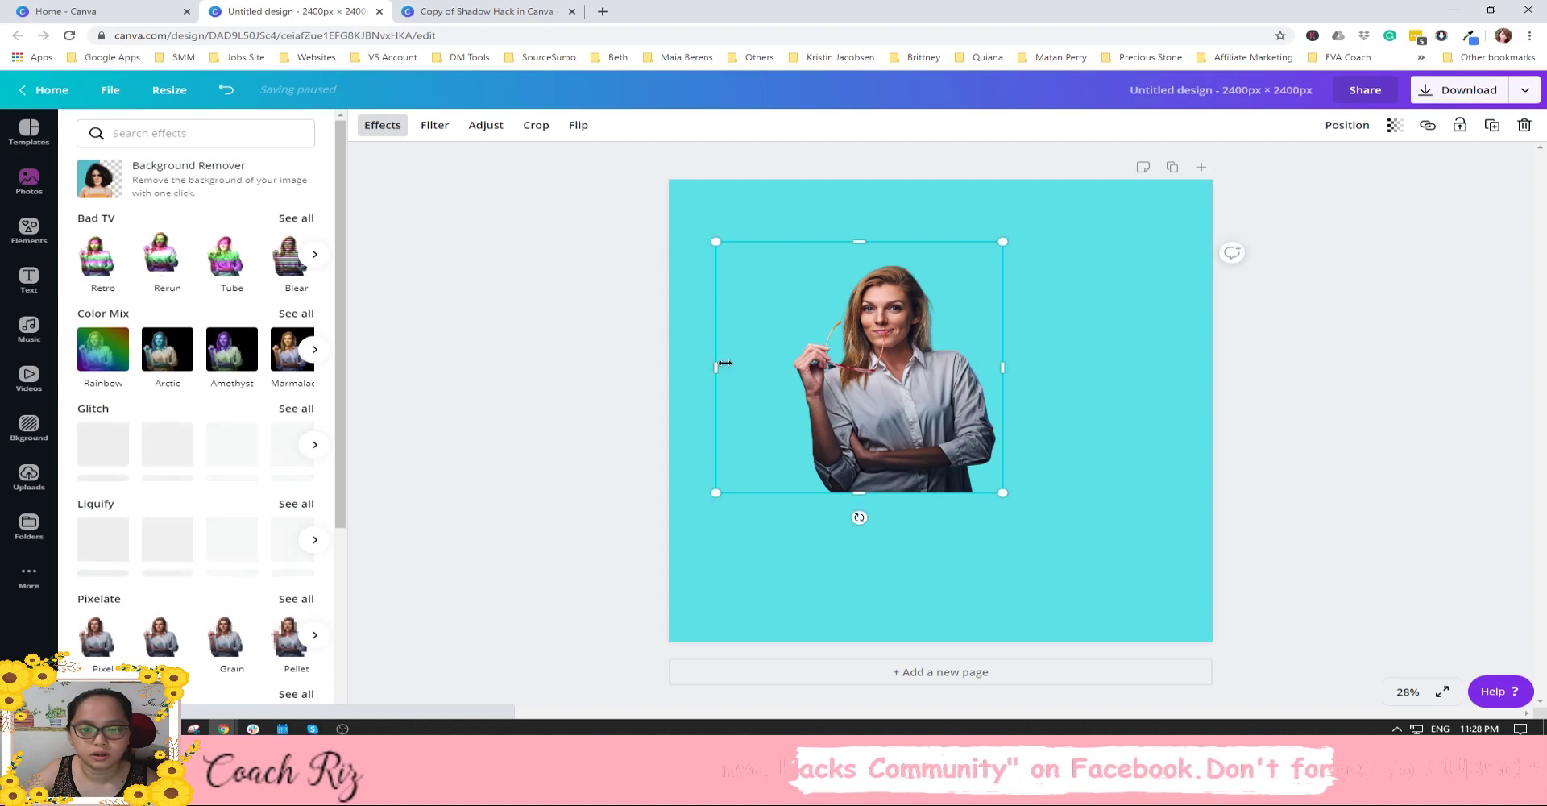
pyautogui.moveTo(717, 367); pyautogui.dragTo(789, 364)
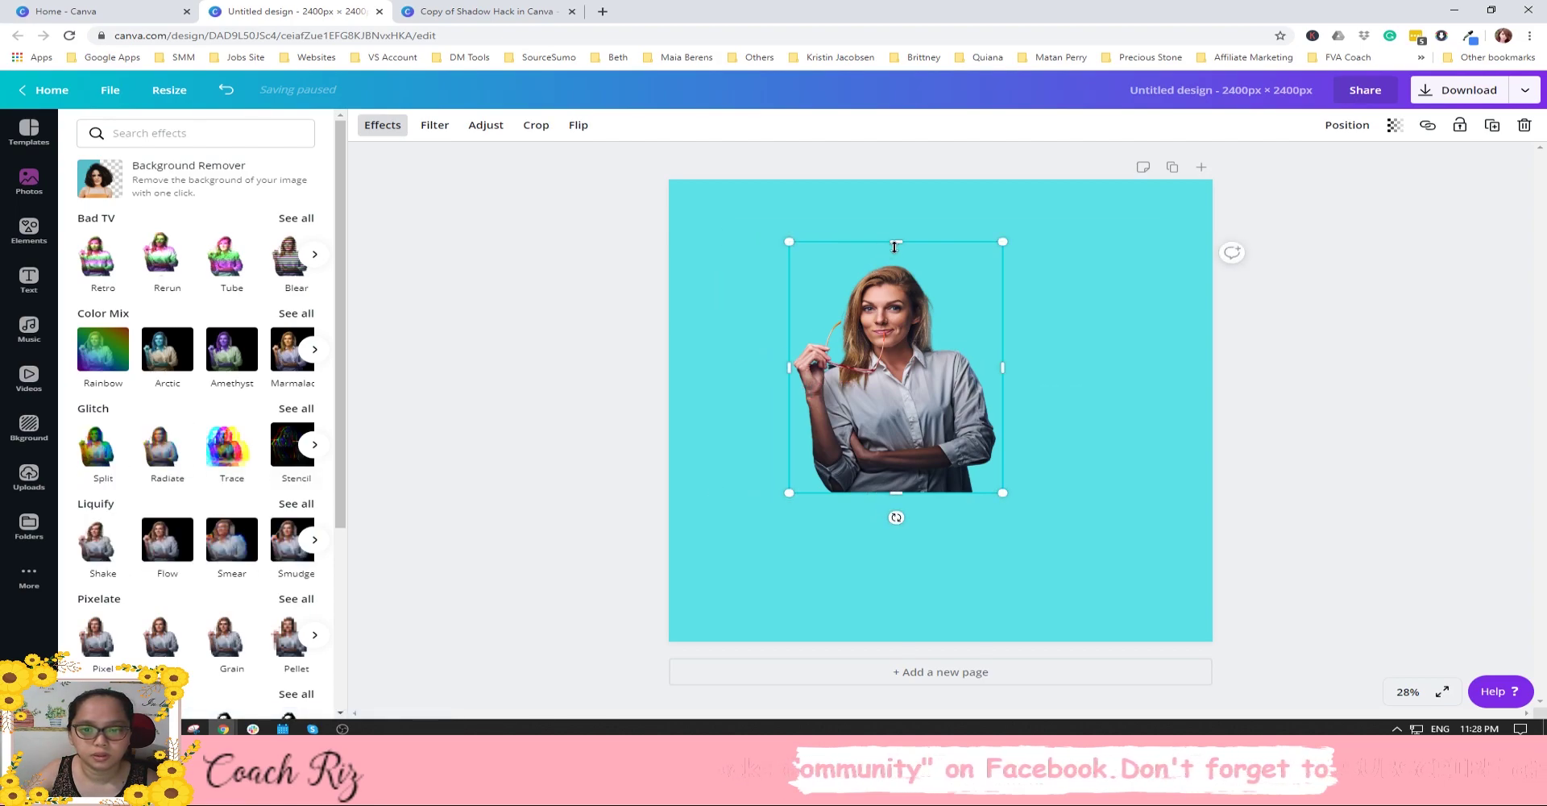
pyautogui.moveTo(894, 246); pyautogui.dragTo(895, 264)
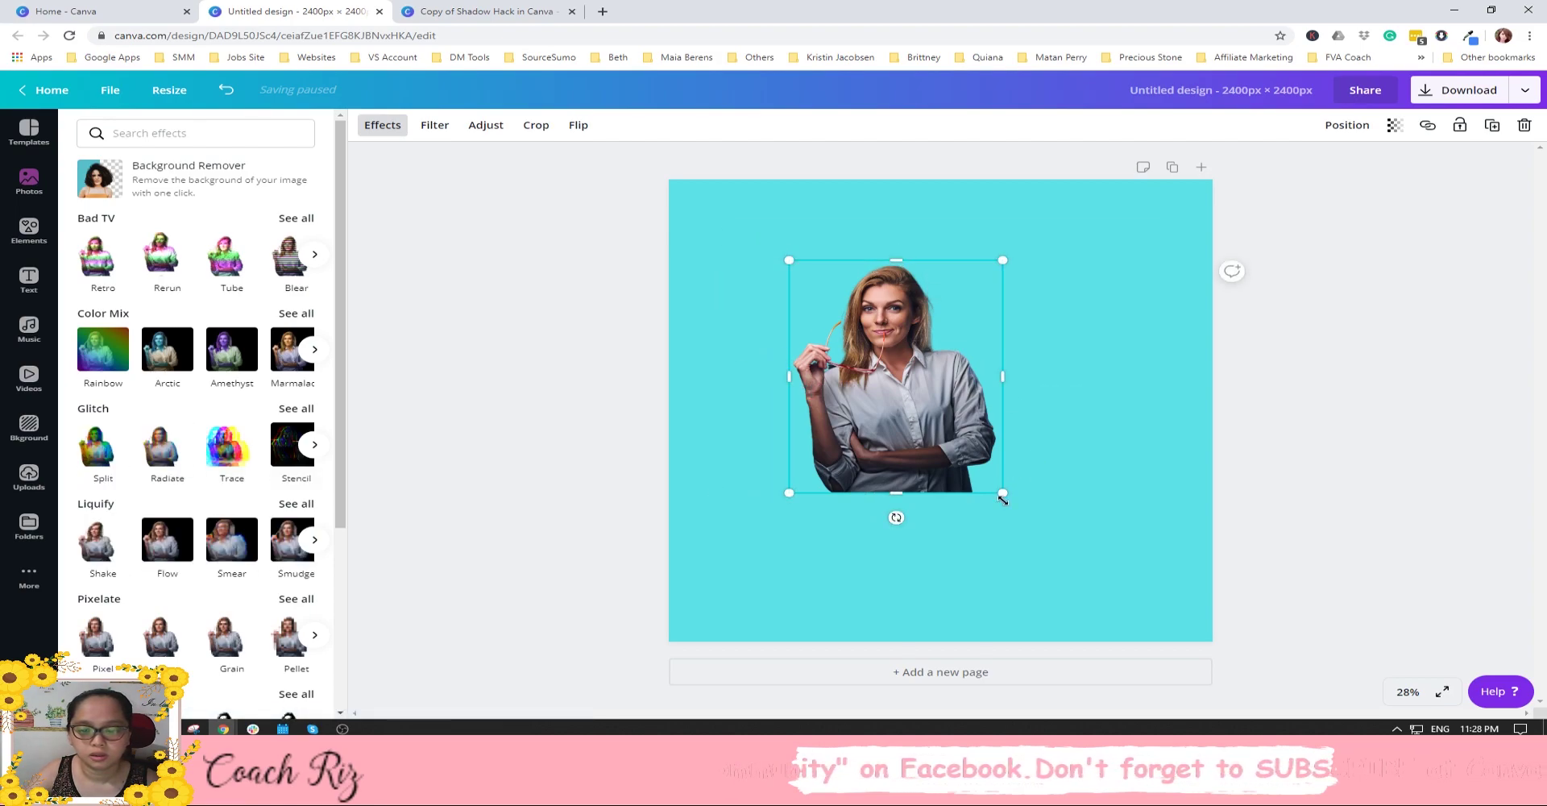
pyautogui.moveTo(1002, 493); pyautogui.dragTo(1078, 576)
pyautogui.moveTo(962, 520); pyautogui.dragTo(1093, 593)
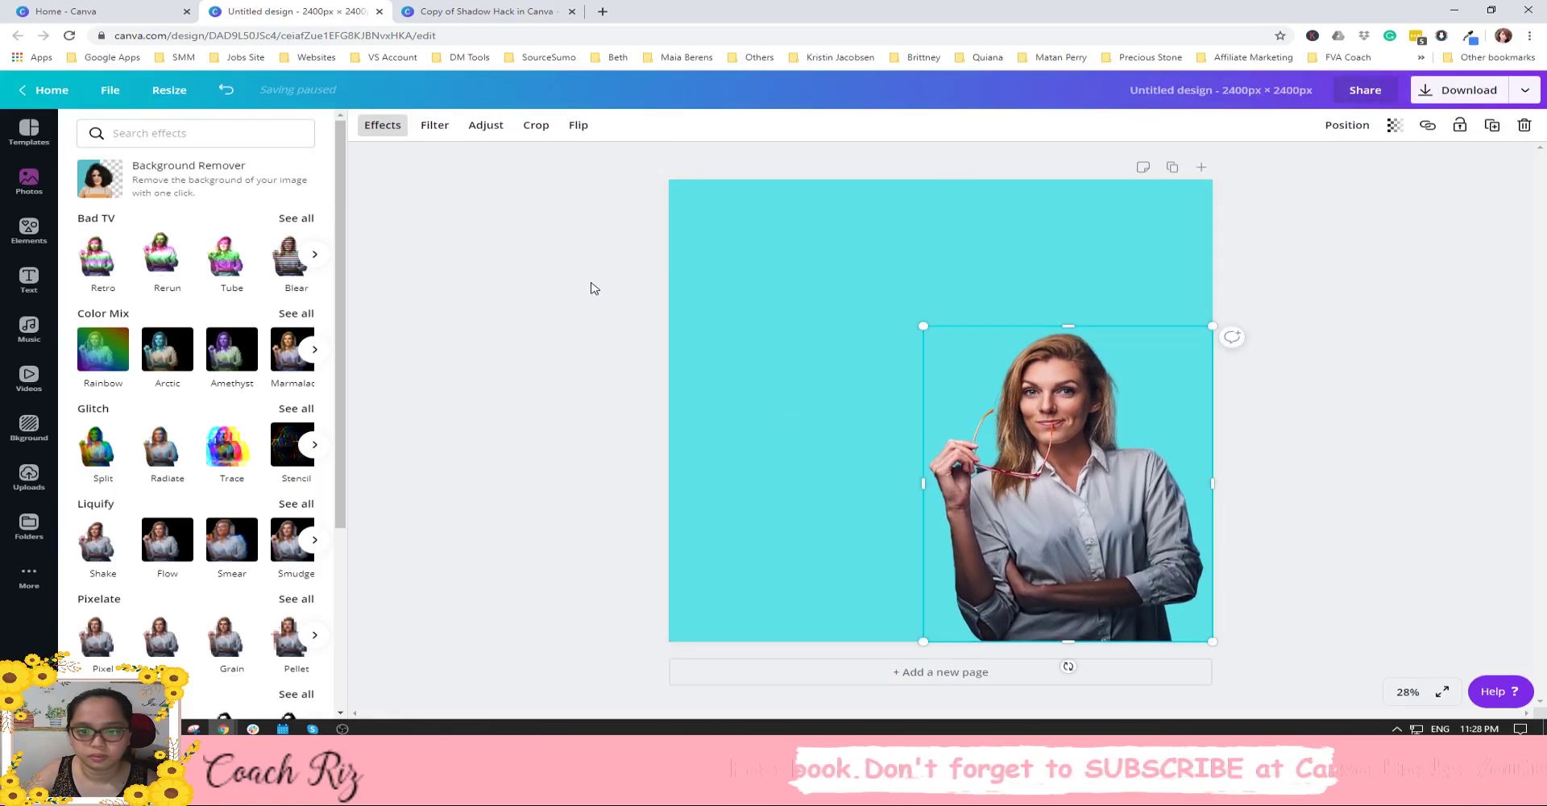
pyautogui.press('Escape')
# Add a subheading text box reading 'INSTAGRAM' in uppercase.
pyautogui.click(29, 279)
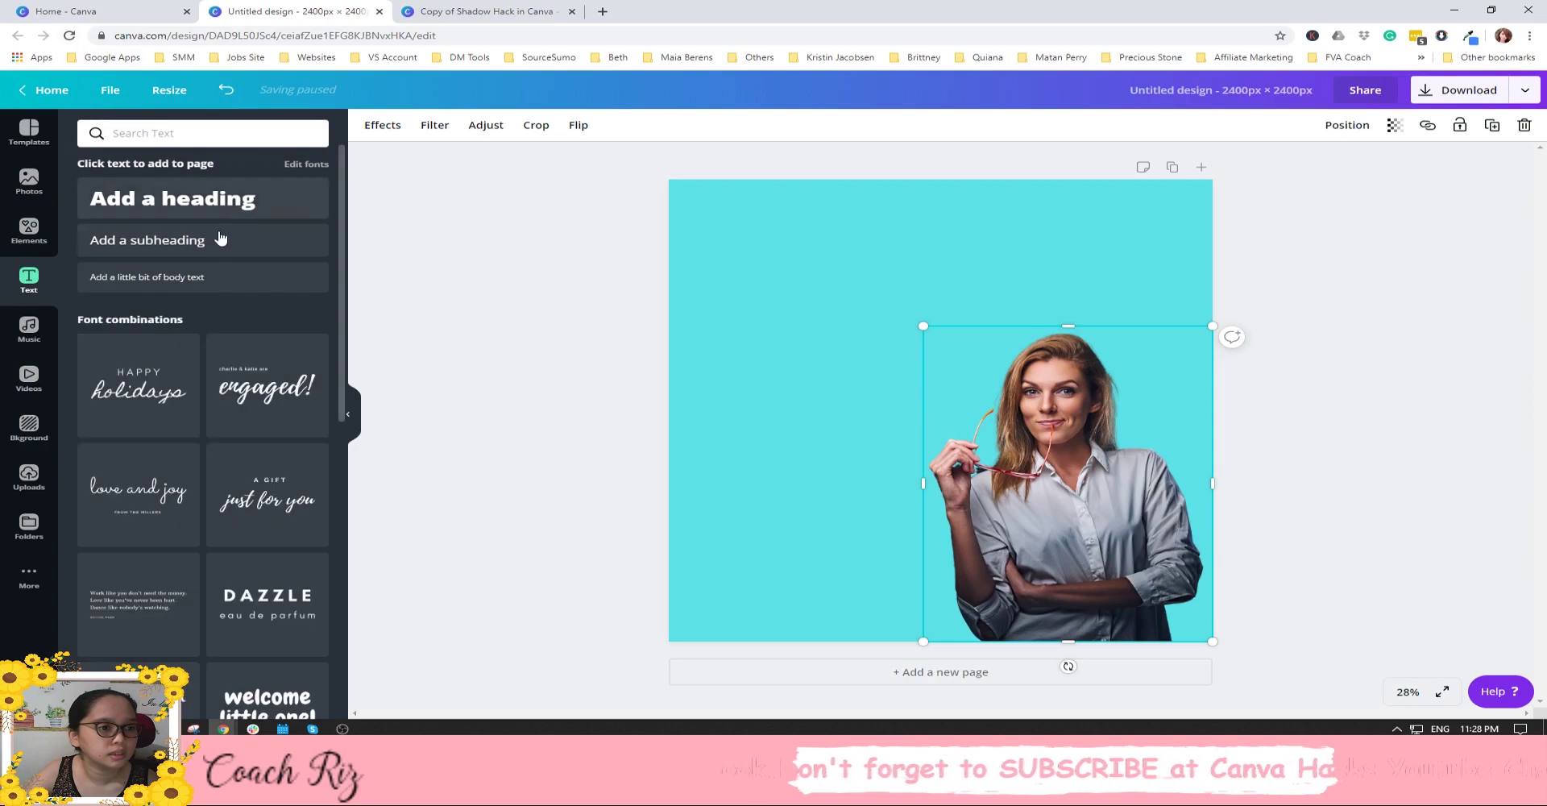
pyautogui.click(221, 253)
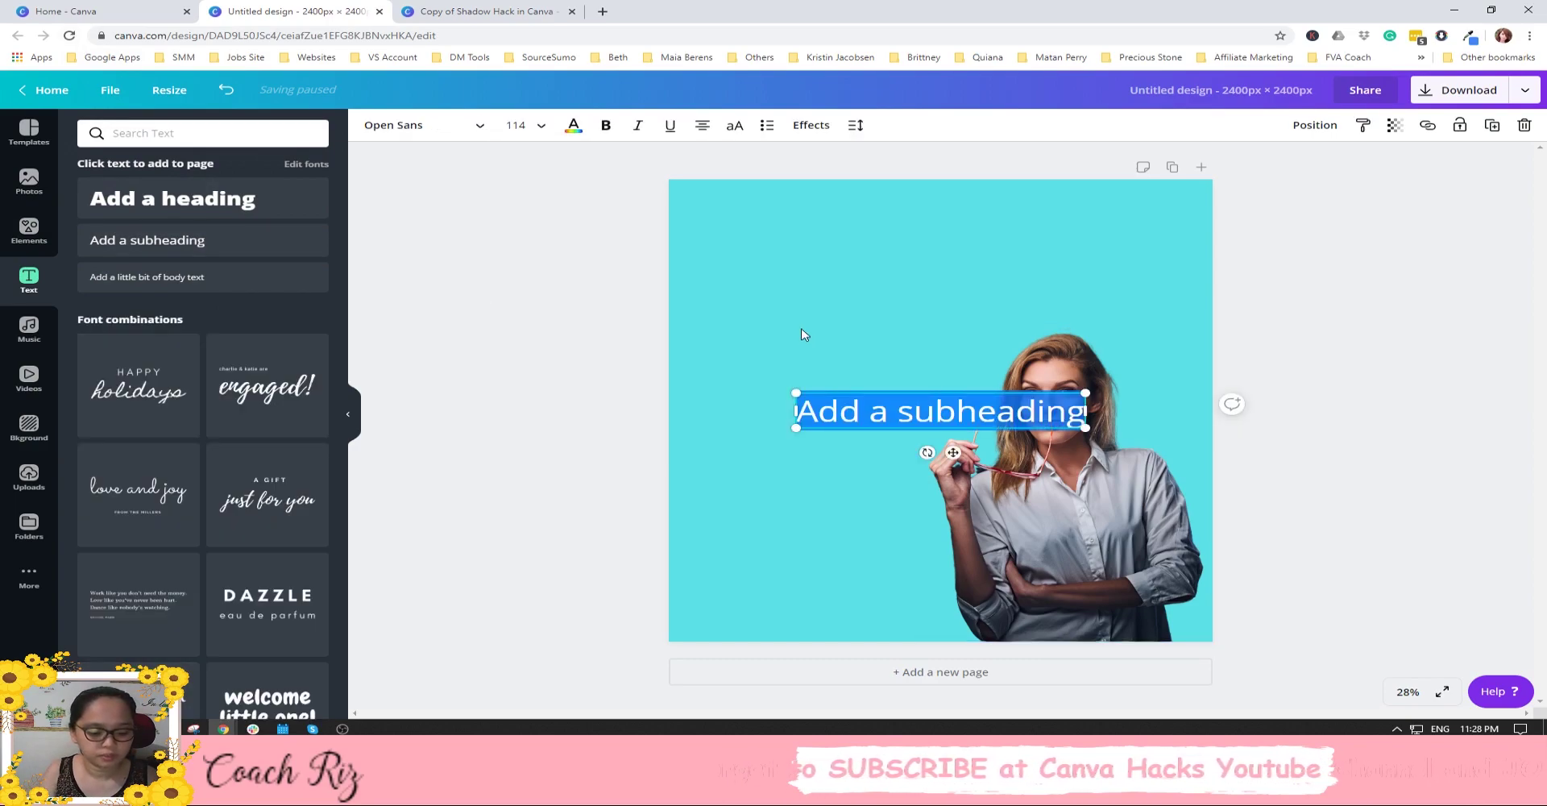
pyautogui.write('INs')
pyautogui.press('BackSpace')
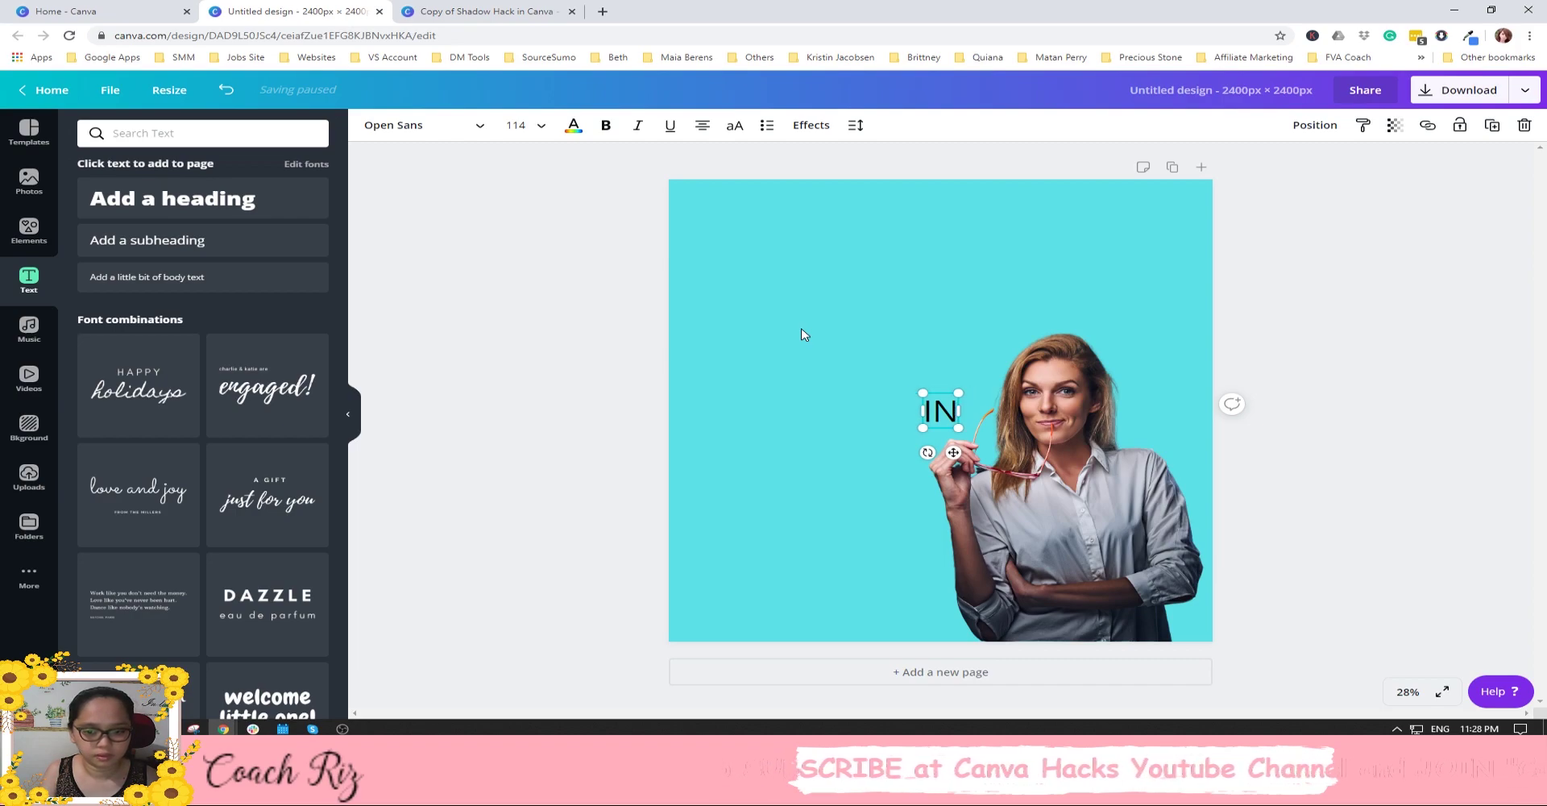
pyautogui.press('BackSpace')
pyautogui.press('BackSpace')
pyautogui.write('Insta')
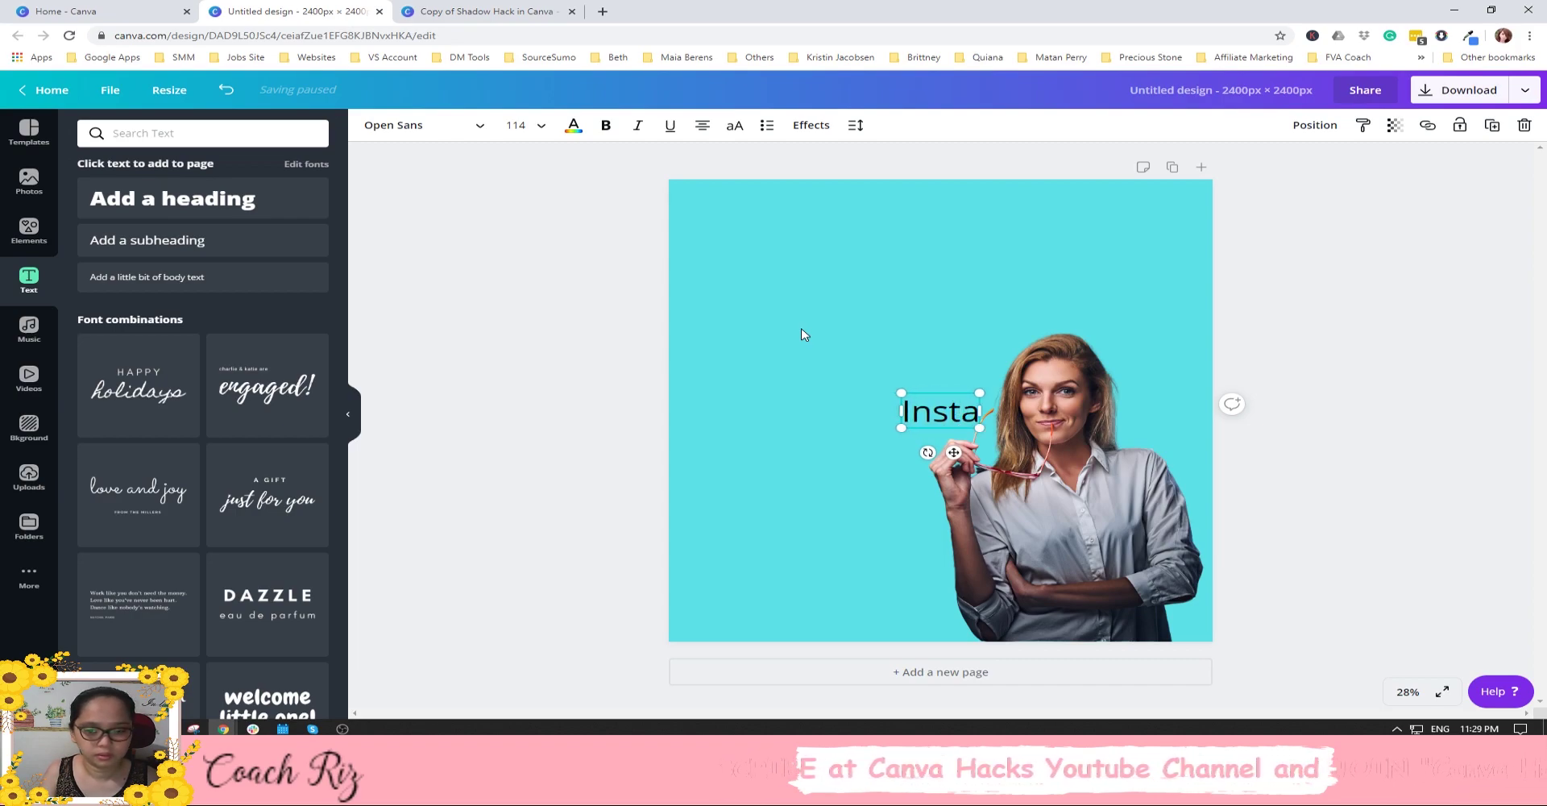
pyautogui.write('gram')
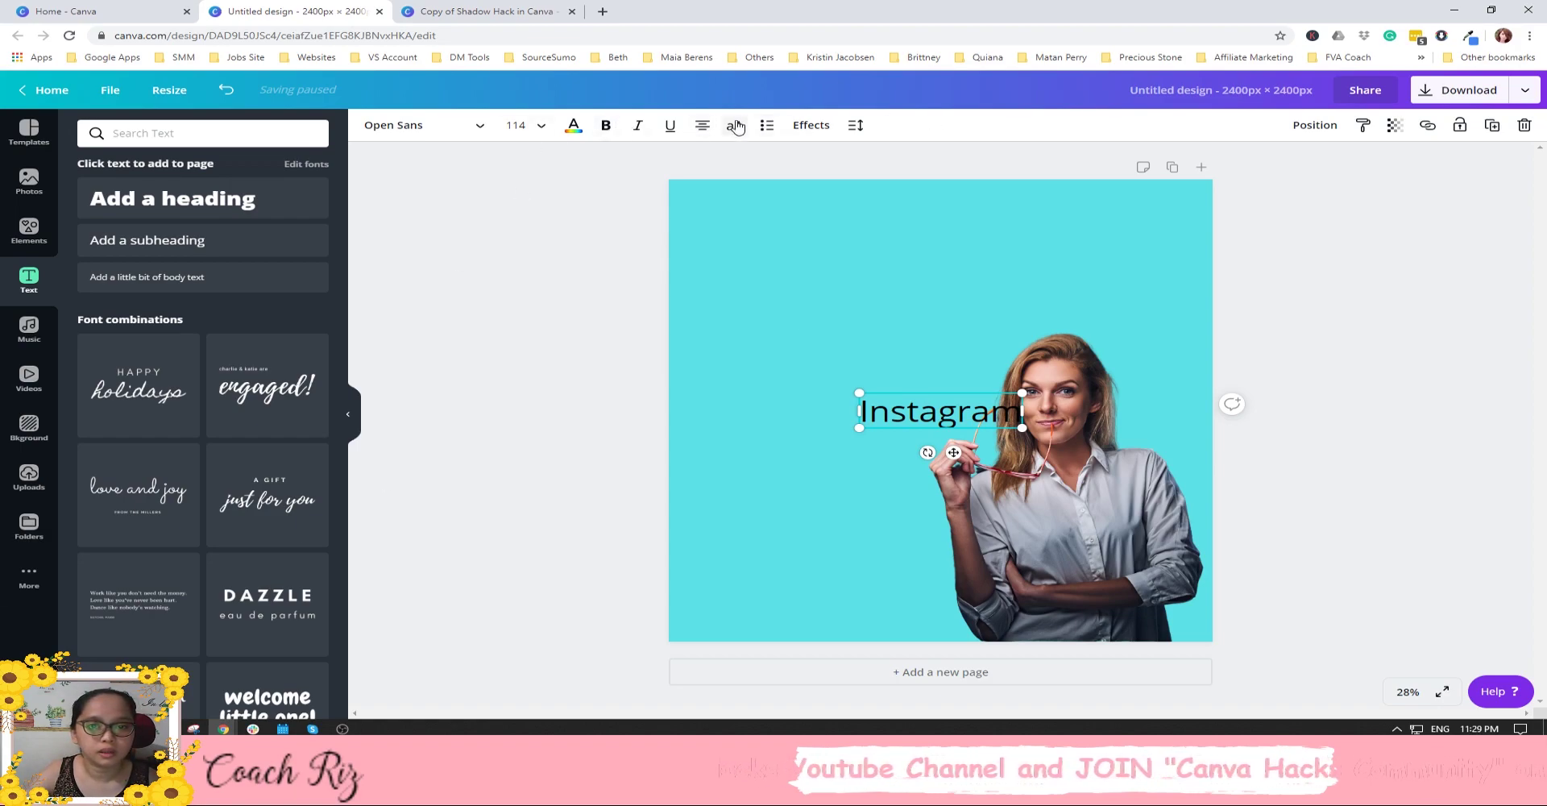
pyautogui.click(736, 124)
pyautogui.click(898, 443)
# Move INSTAGRAM to the top-left, widen its letter spacing, and fit it on one line.
pyautogui.moveTo(926, 411); pyautogui.dragTo(839, 250)
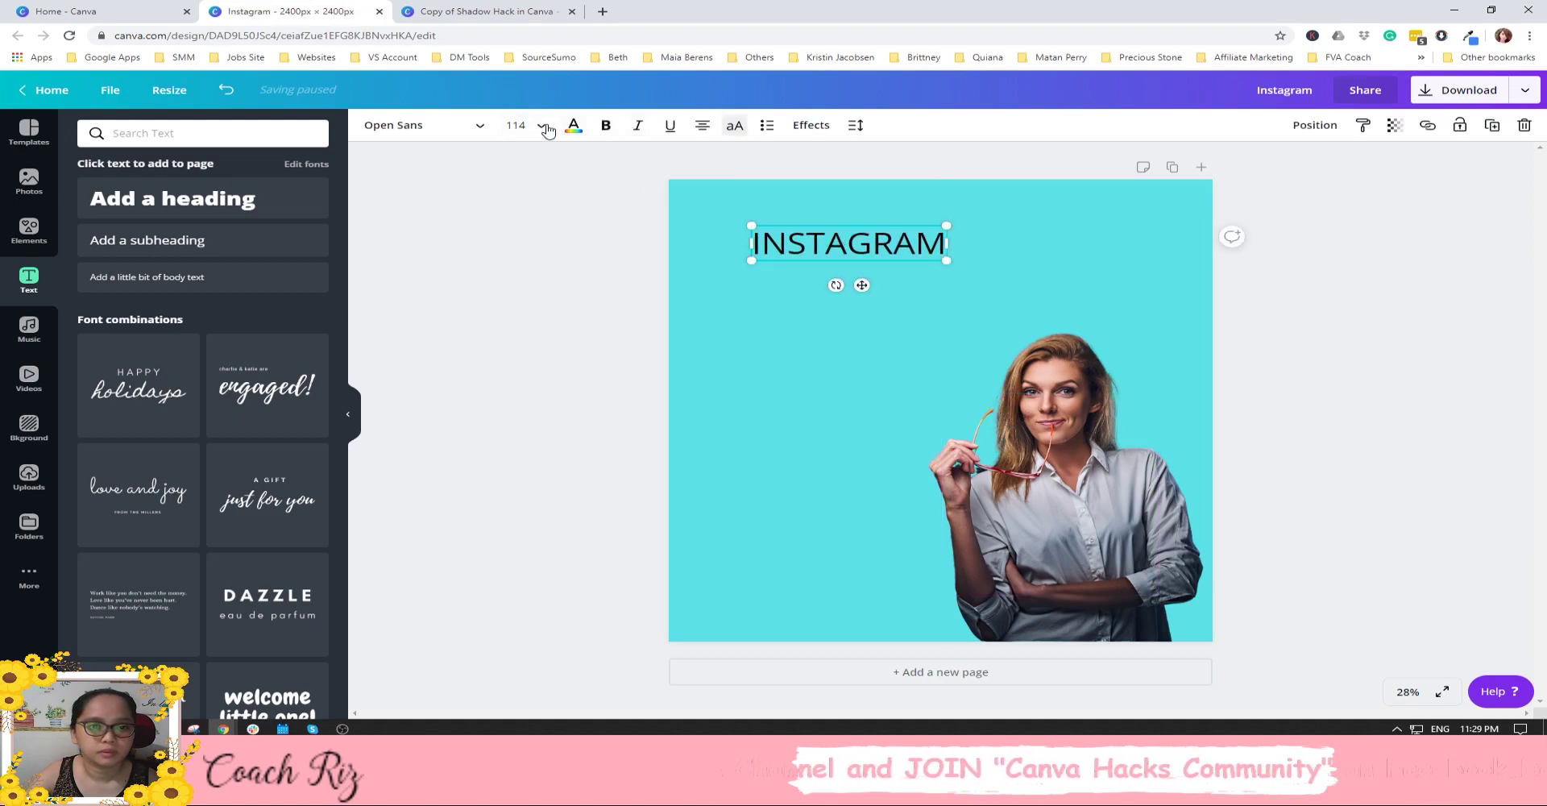
pyautogui.click(856, 125)
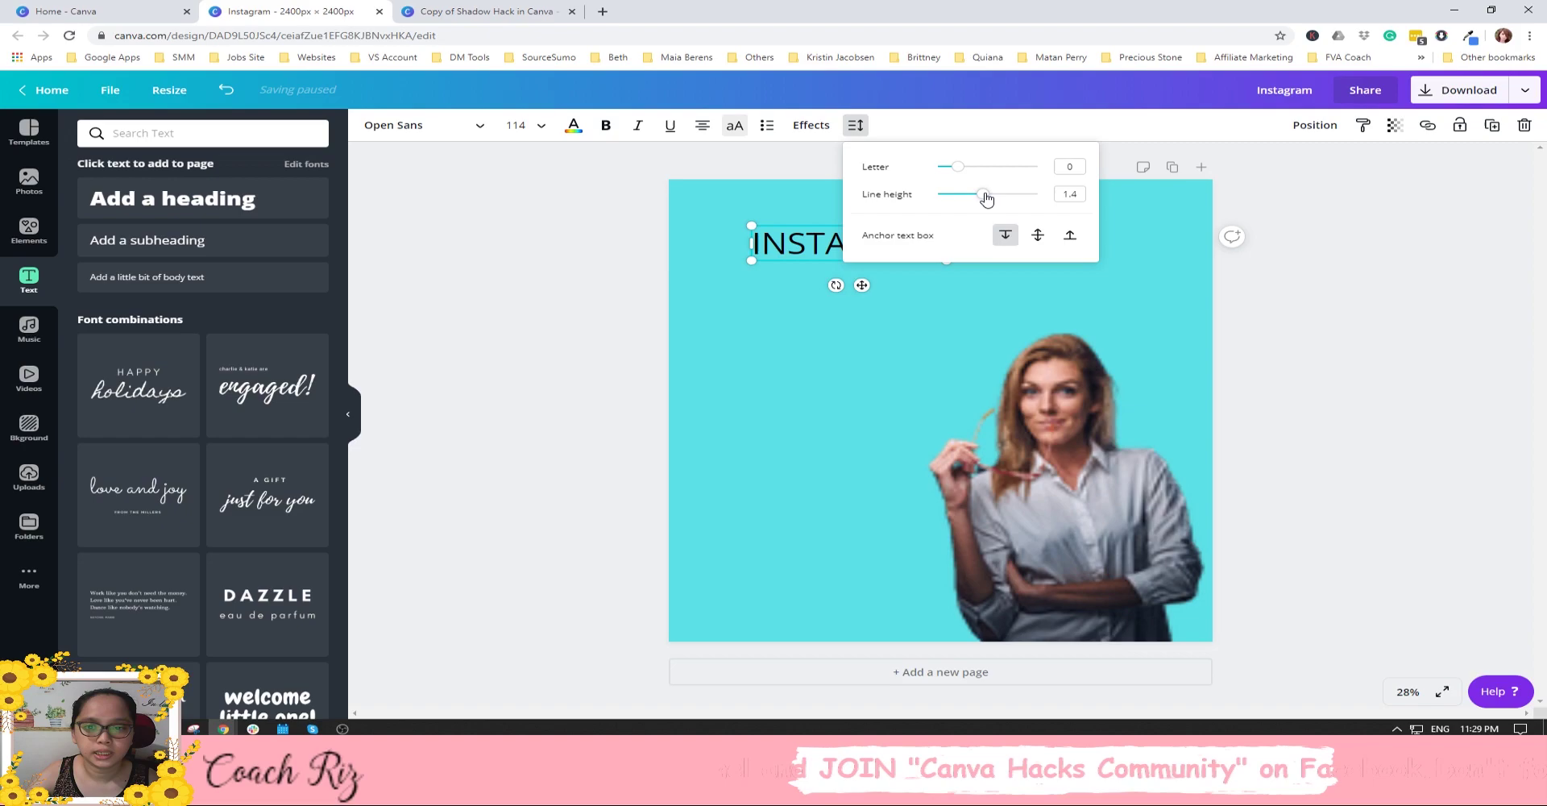
pyautogui.moveTo(973, 172); pyautogui.dragTo(979, 168)
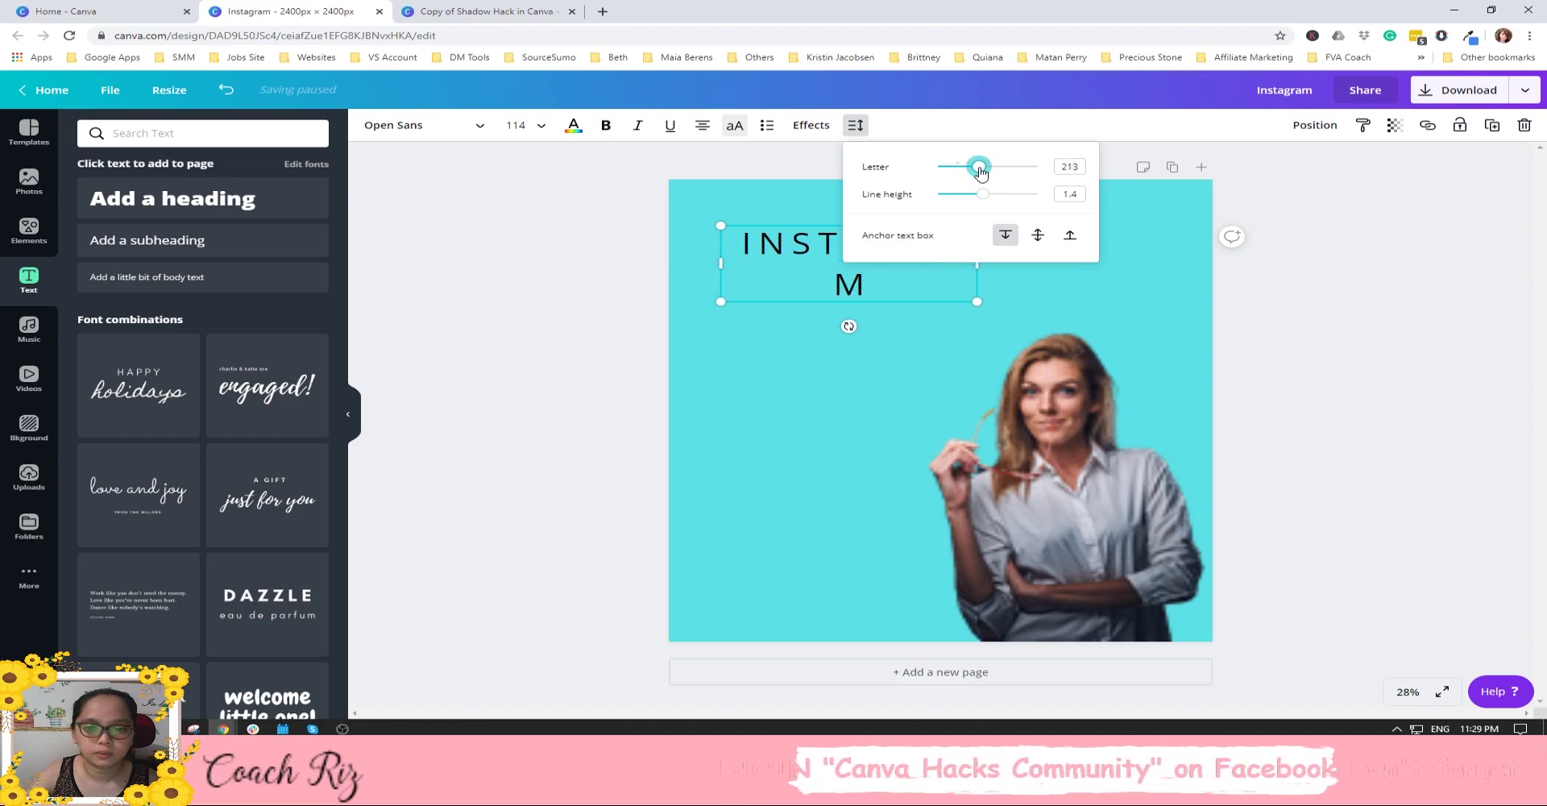
pyautogui.click(514, 189)
pyautogui.click(947, 249)
pyautogui.moveTo(977, 263); pyautogui.dragTo(755, 313)
# Duplicate the heading as 'PUZZLE FEED' and stagger it to the right of INSTAGRAM.
pyautogui.click(1491, 128)
pyautogui.write('PUZ')
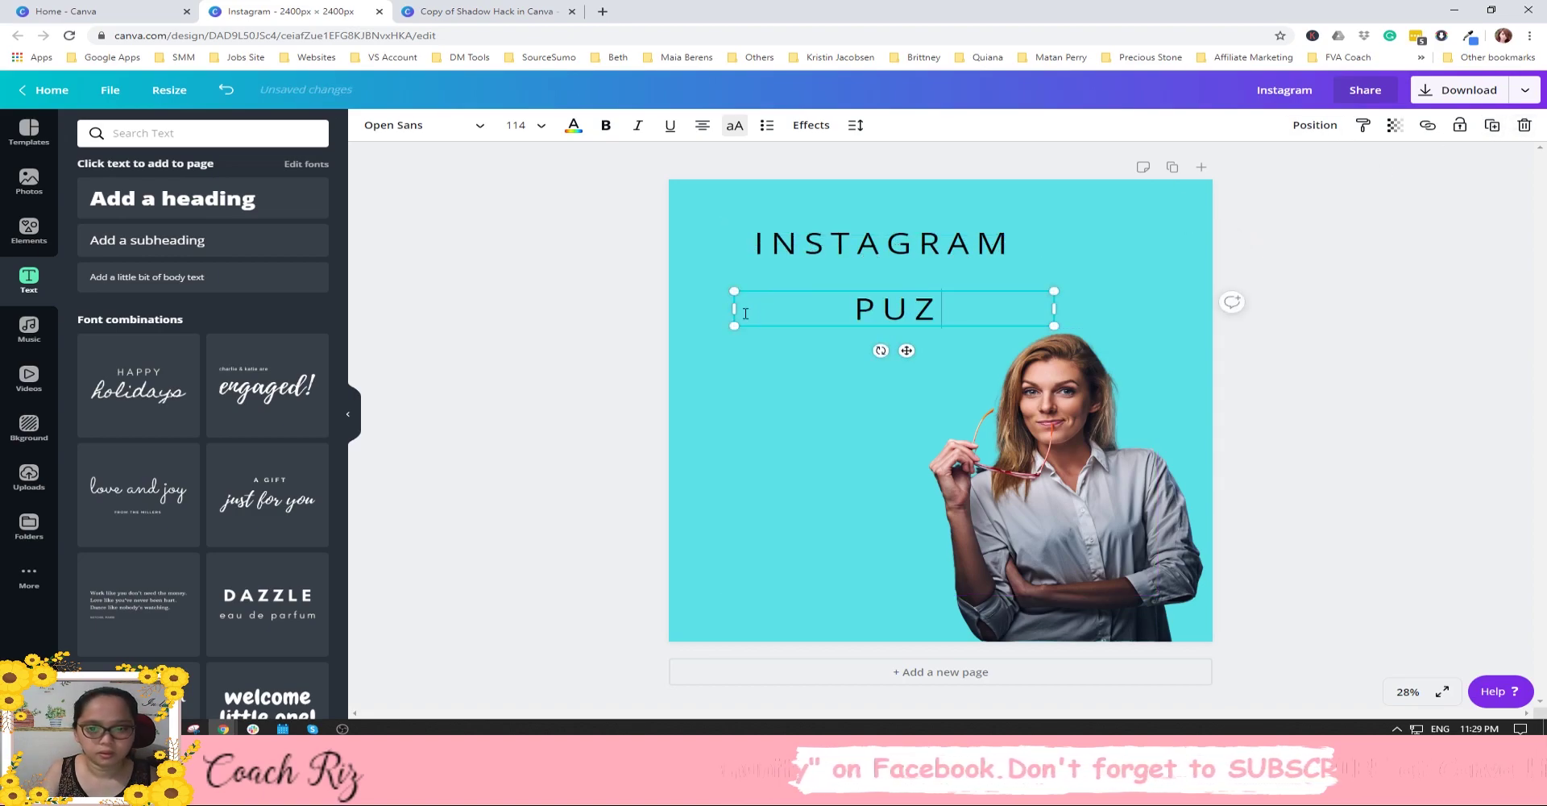
pyautogui.write('ZLE')
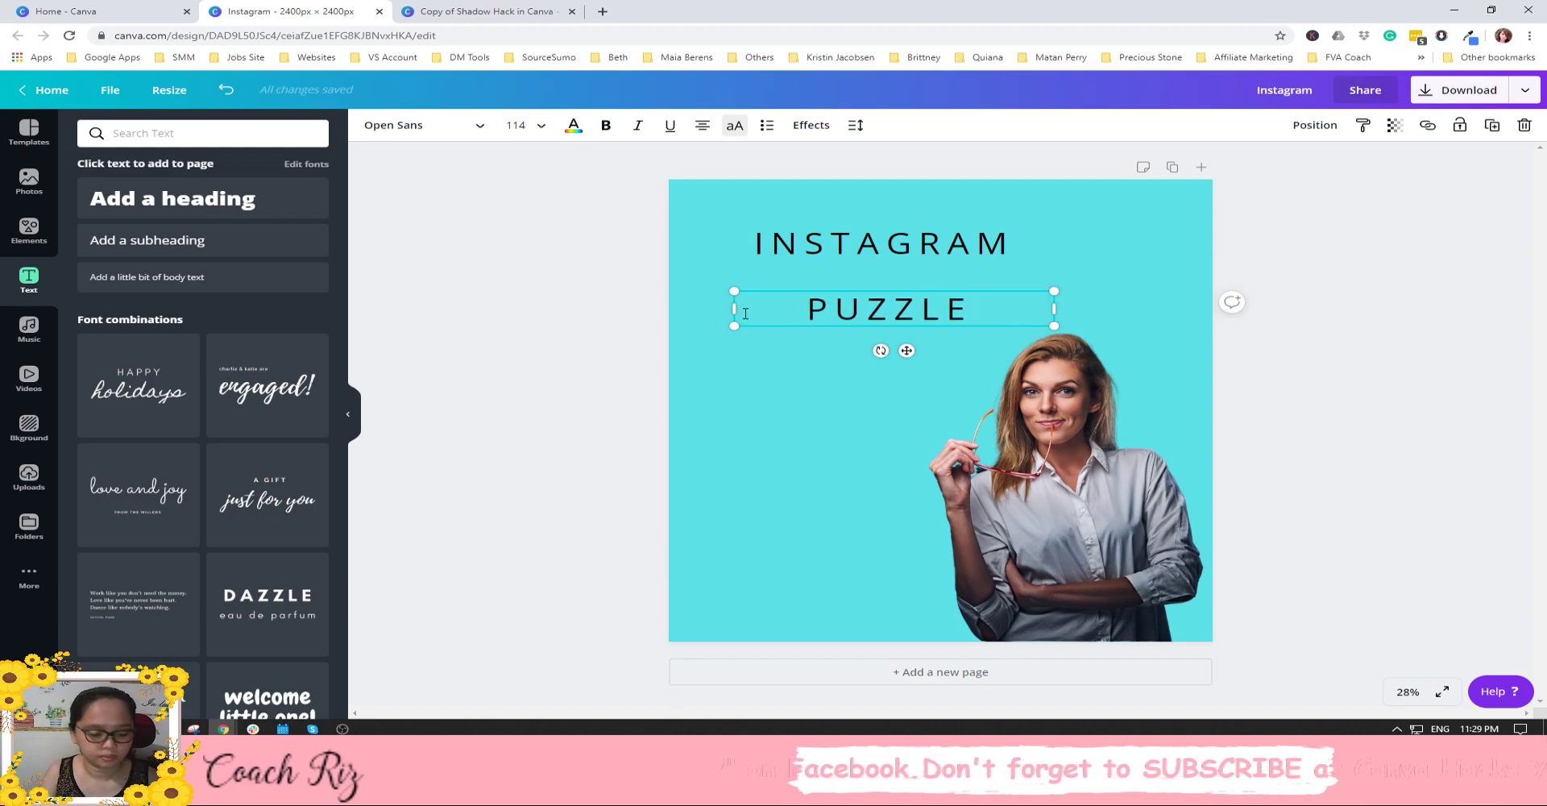
pyautogui.write(' FE')
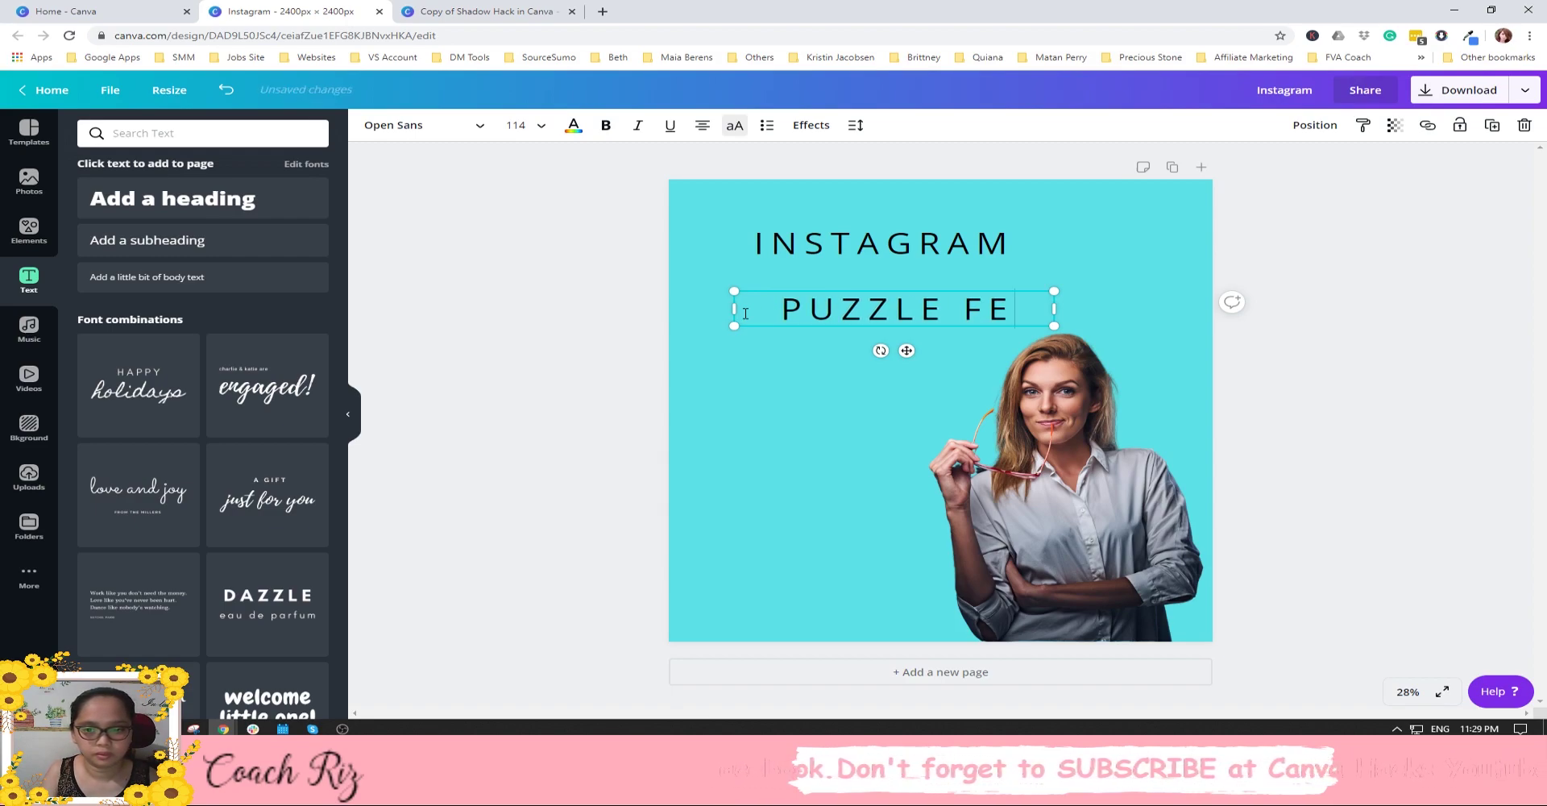
pyautogui.write('ED')
pyautogui.click(610, 336)
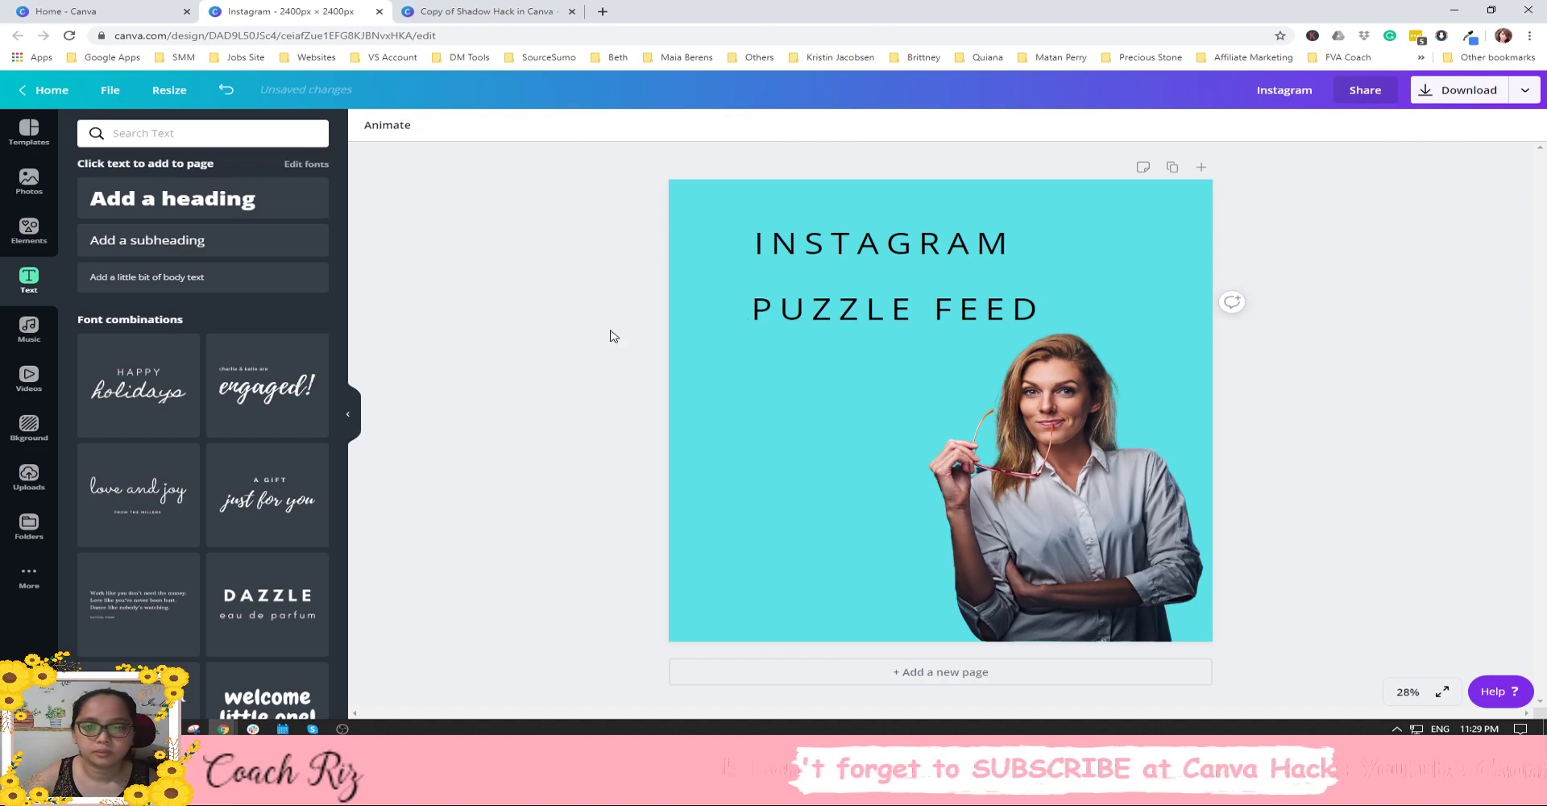
pyautogui.moveTo(950, 314); pyautogui.dragTo(1109, 319)
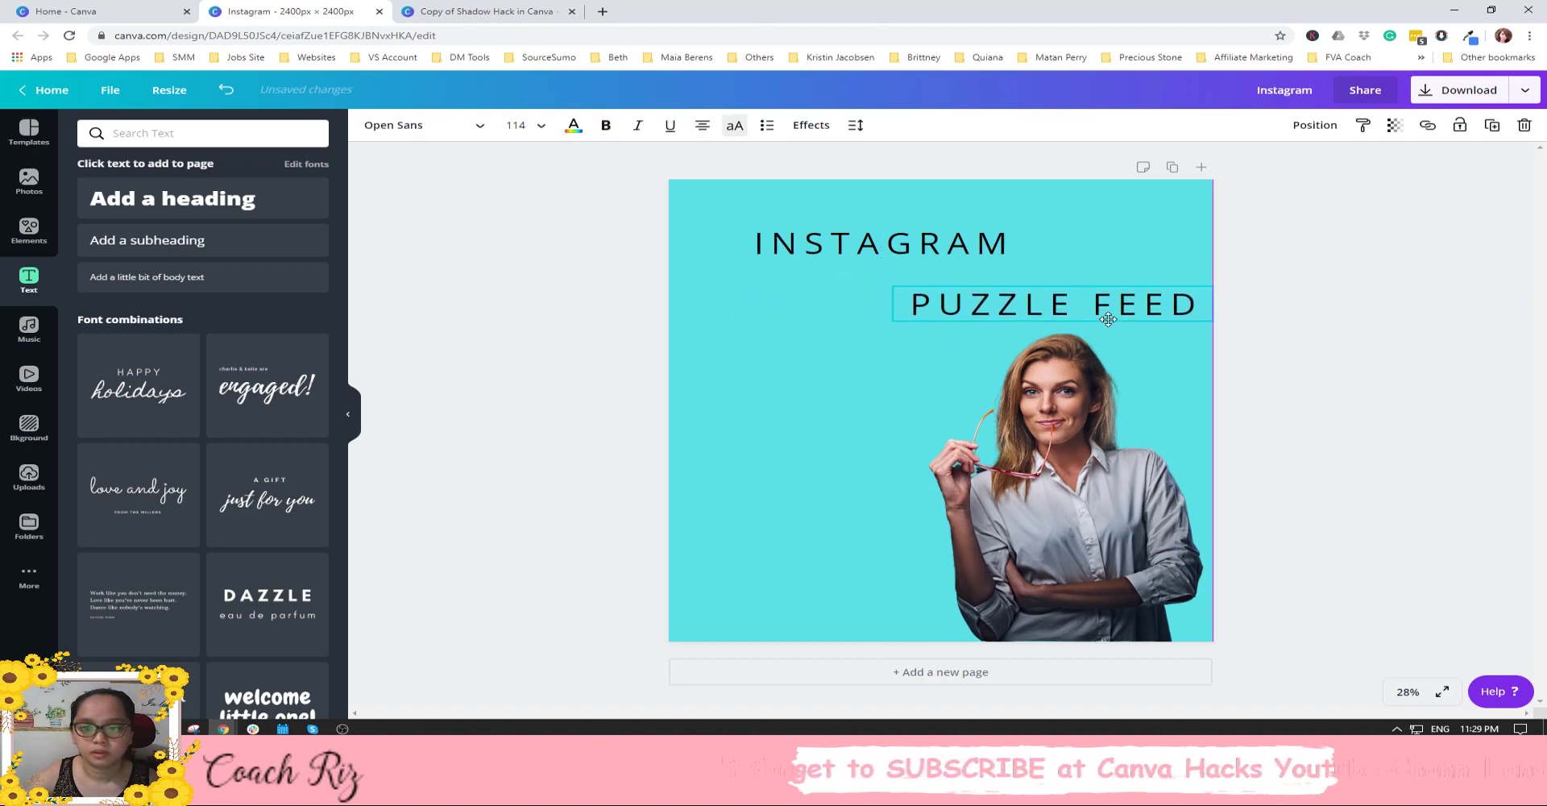
pyautogui.moveTo(979, 244); pyautogui.dragTo(927, 244)
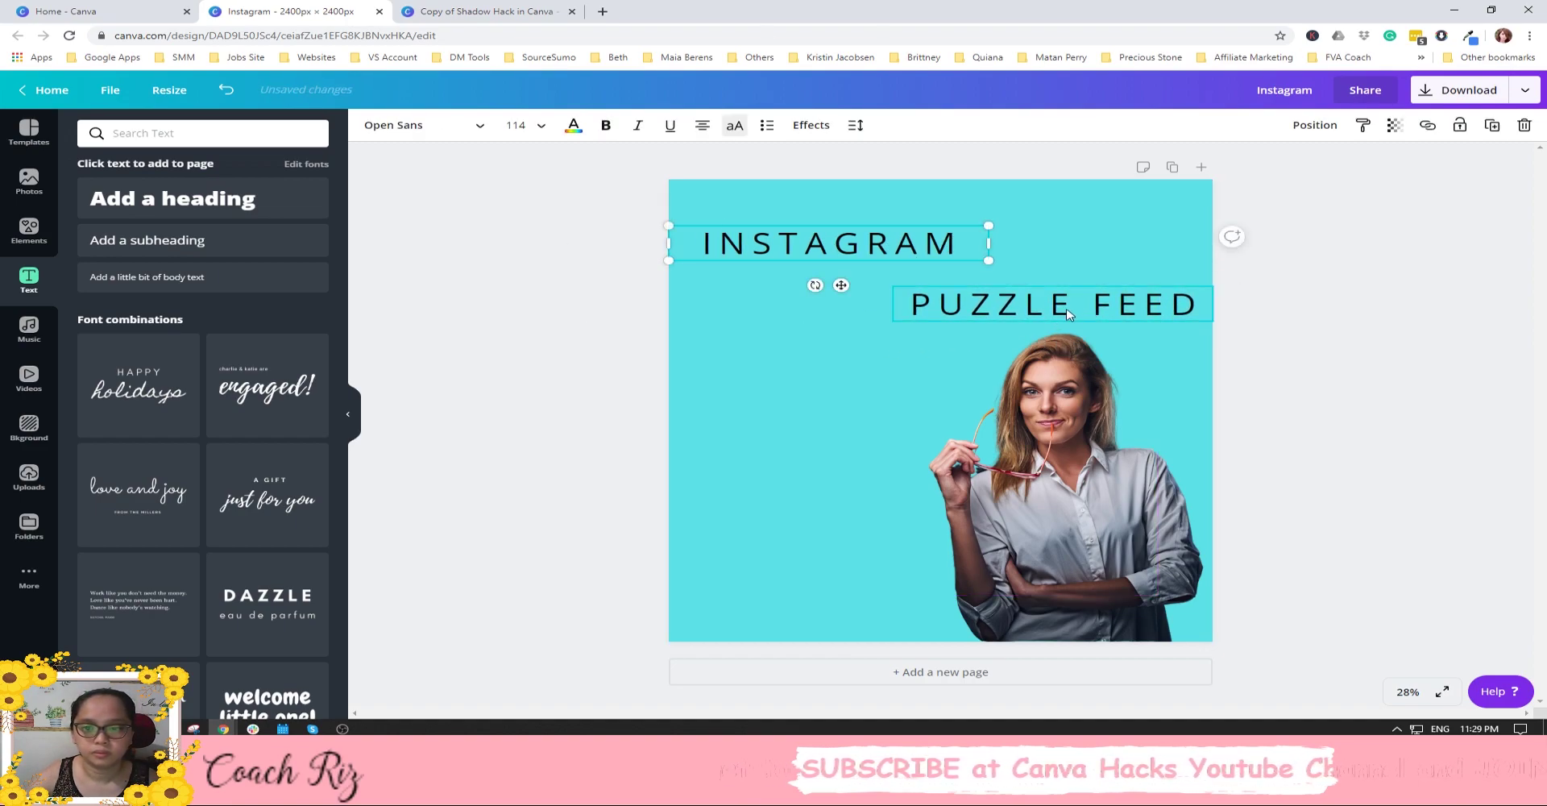
pyautogui.click(1065, 311)
pyautogui.click(769, 329)
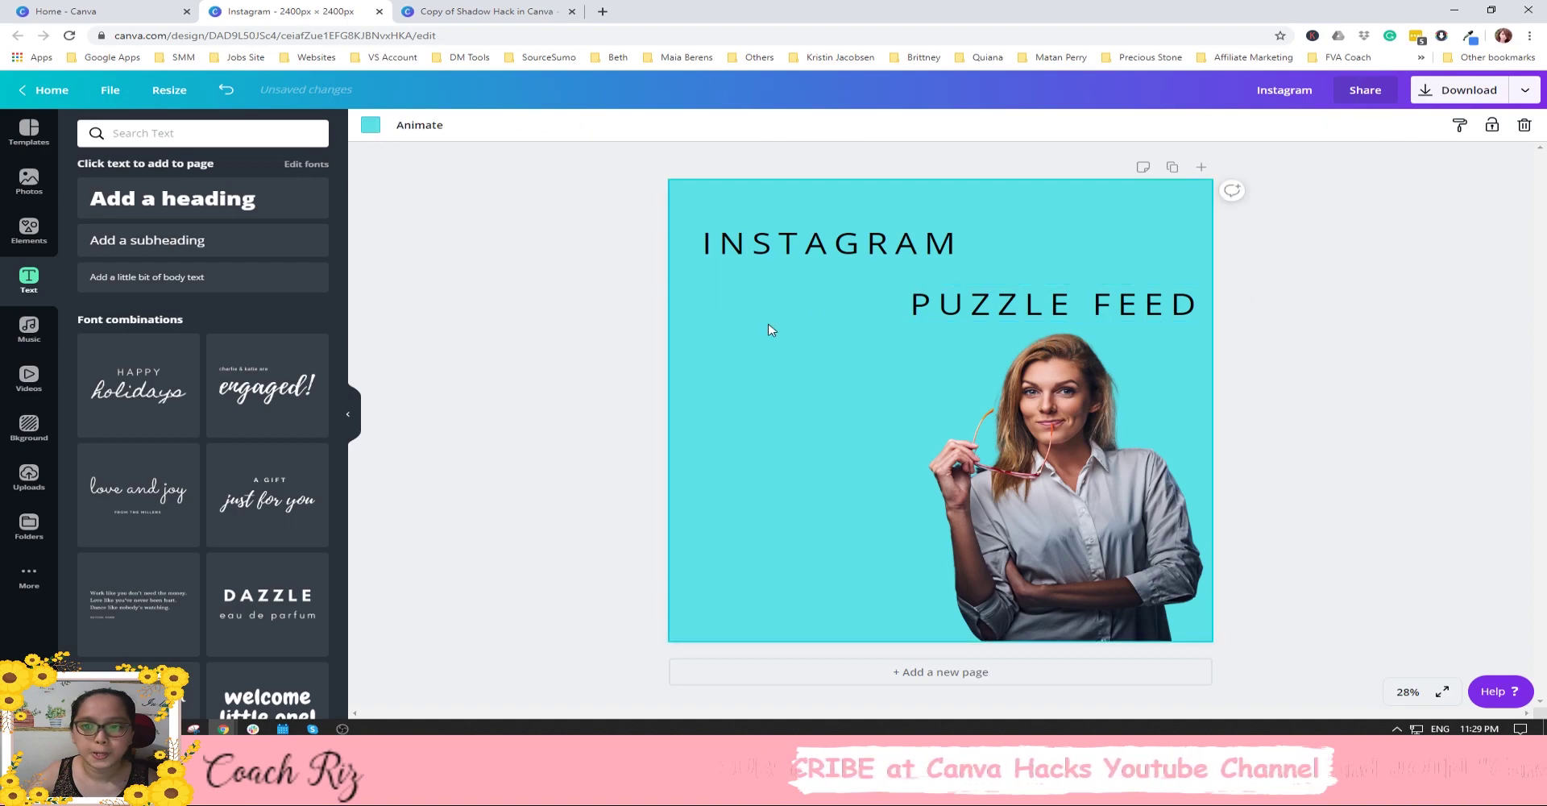
pyautogui.click(1074, 288)
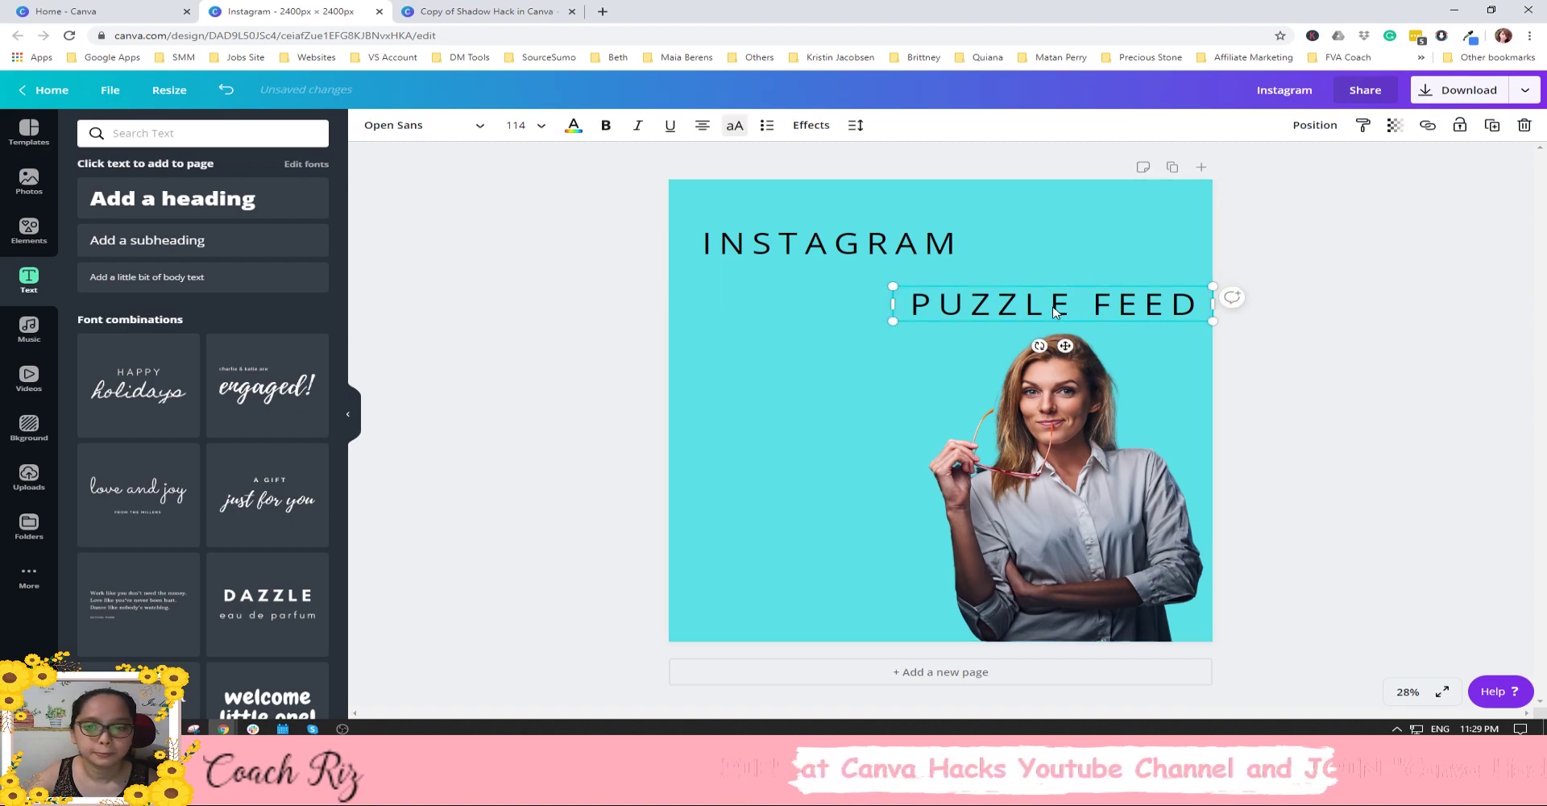
pyautogui.moveTo(941, 310); pyautogui.dragTo(933, 309)
# Set PUZZLE FEED to font size 144 and widen it onto one line.
pyautogui.click(523, 122)
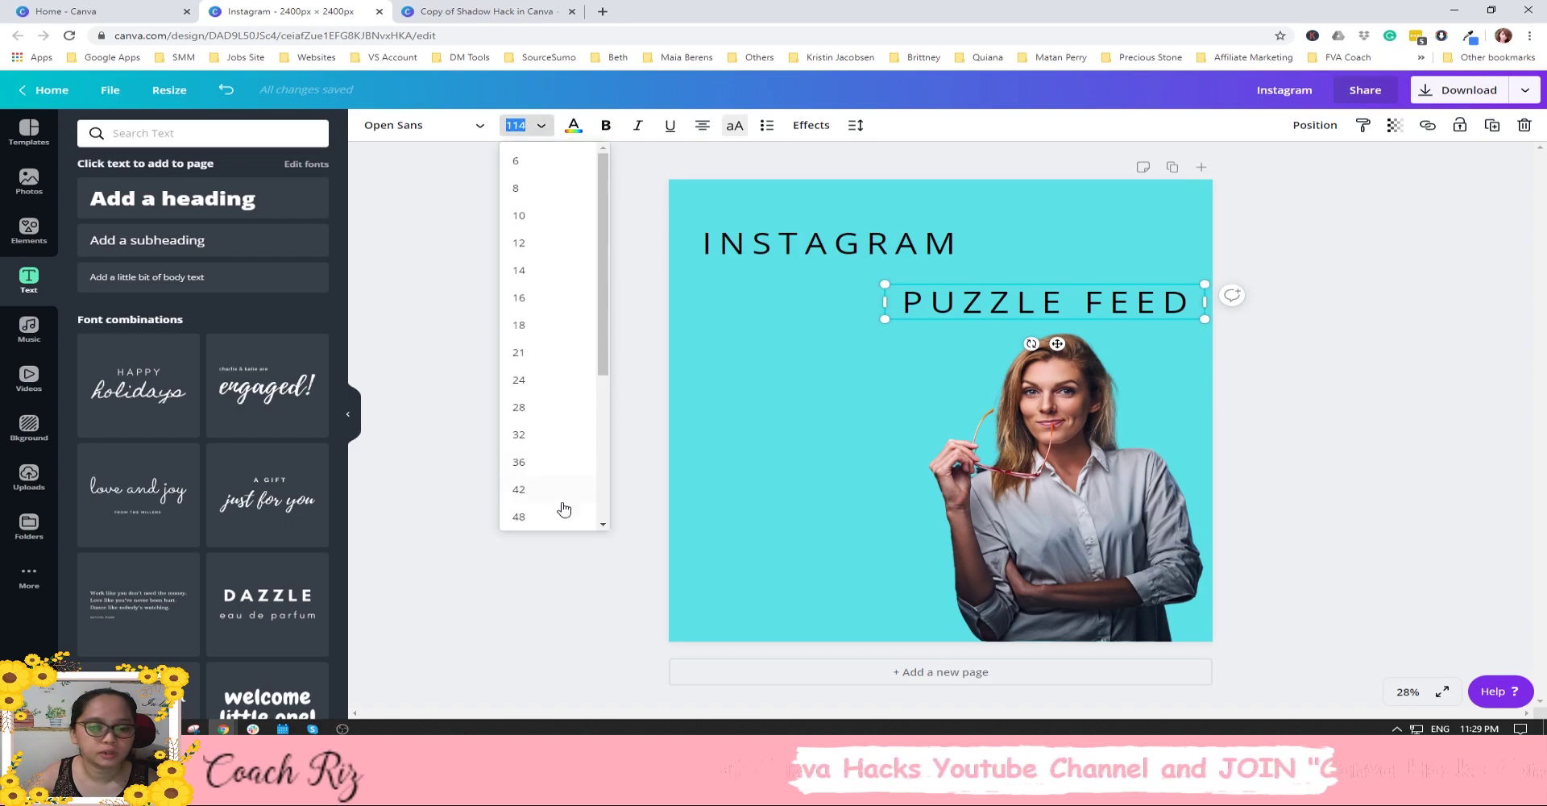
pyautogui.scroll(-3, 564, 508)
pyautogui.click(543, 510)
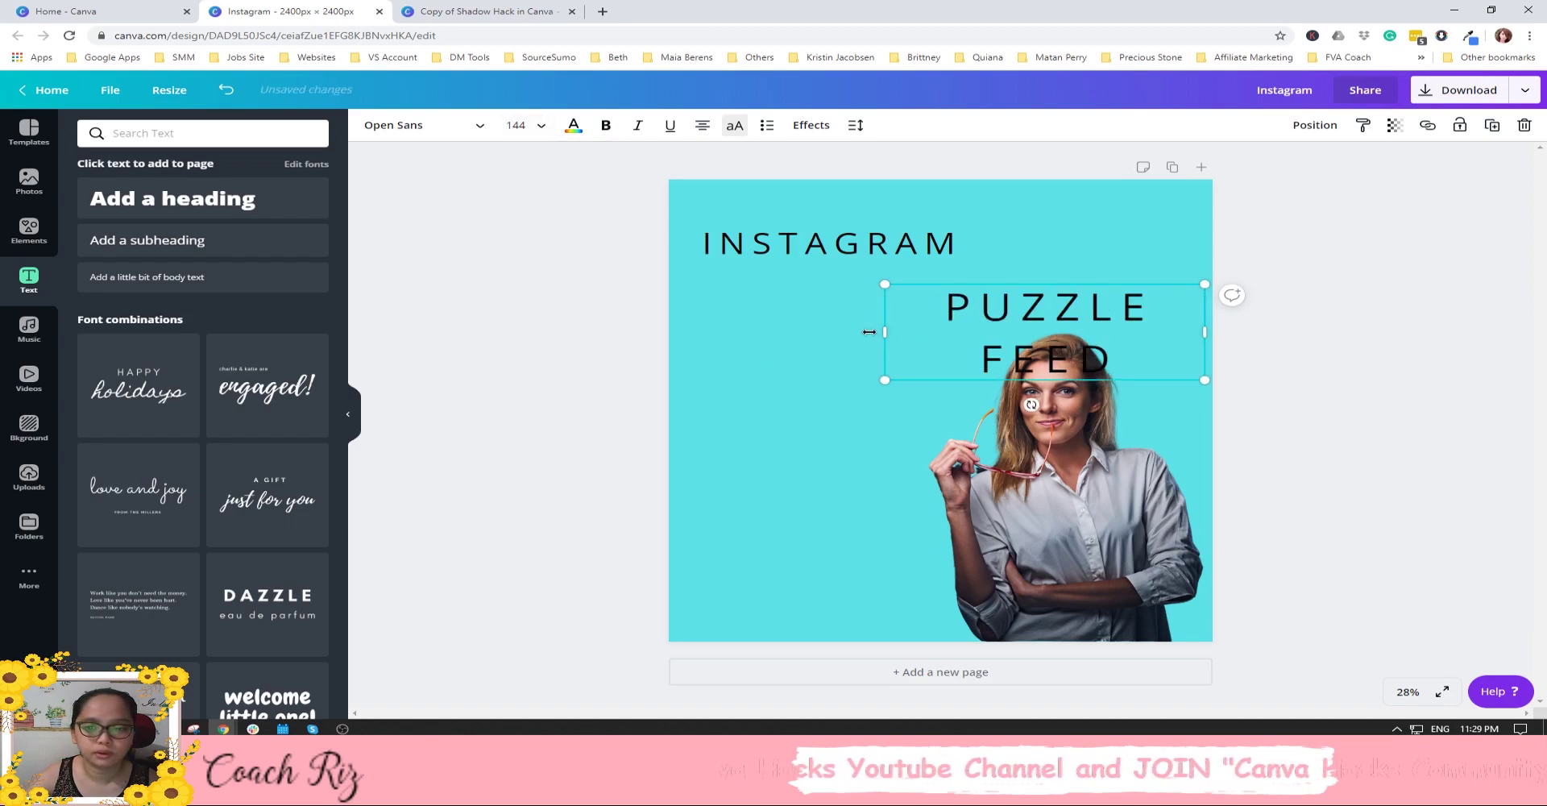
pyautogui.moveTo(870, 335); pyautogui.dragTo(785, 336)
# Set INSTAGRAM to size 144 and align PUZZLE FEED with the page's right edge.
pyautogui.click(814, 241)
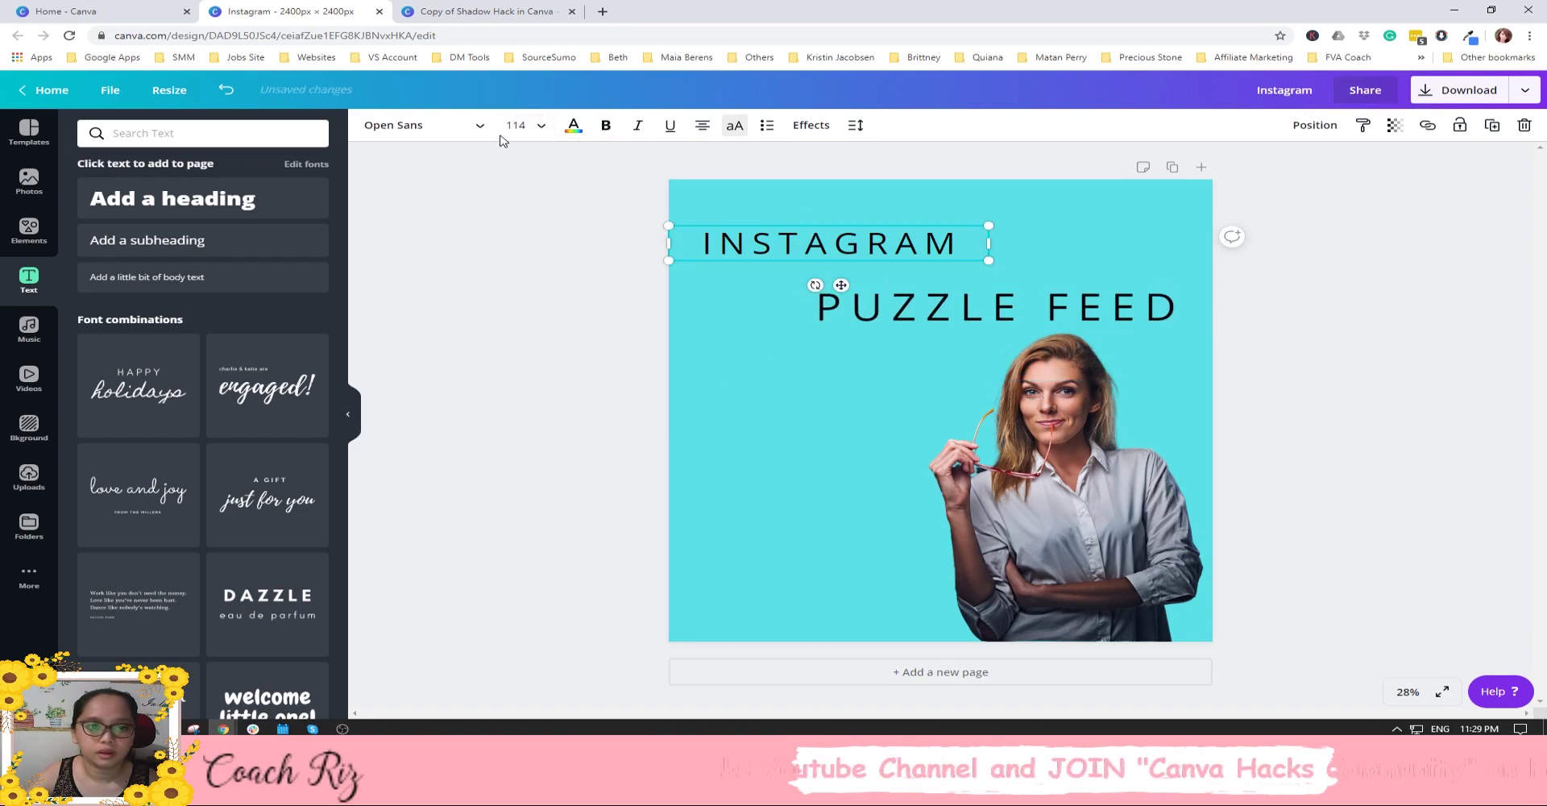
pyautogui.click(516, 125)
pyautogui.scroll(-3, 568, 441)
pyautogui.click(556, 511)
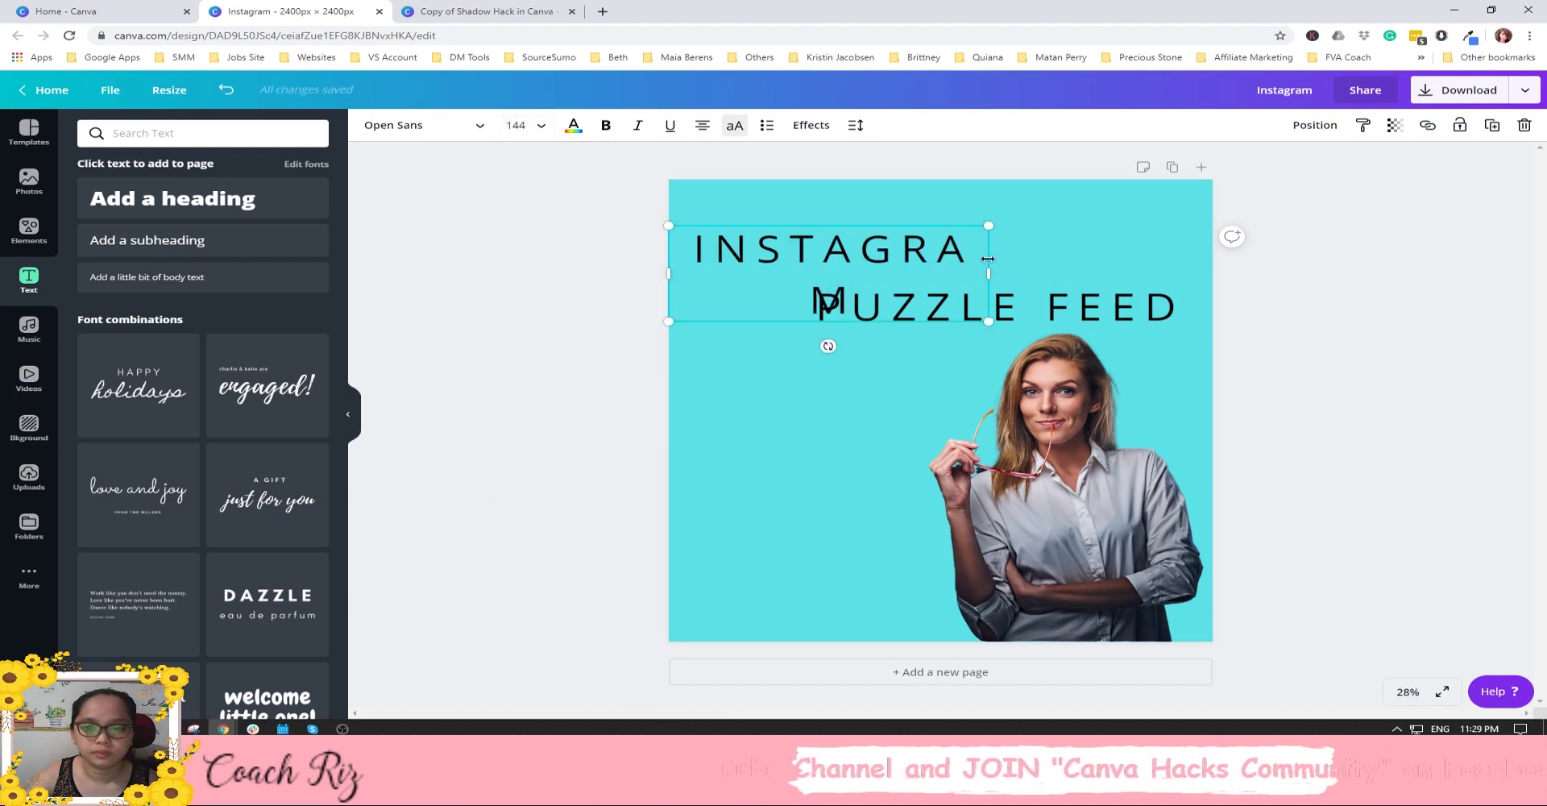
pyautogui.moveTo(988, 258); pyautogui.dragTo(1045, 258)
pyautogui.moveTo(840, 243); pyautogui.dragTo(845, 232)
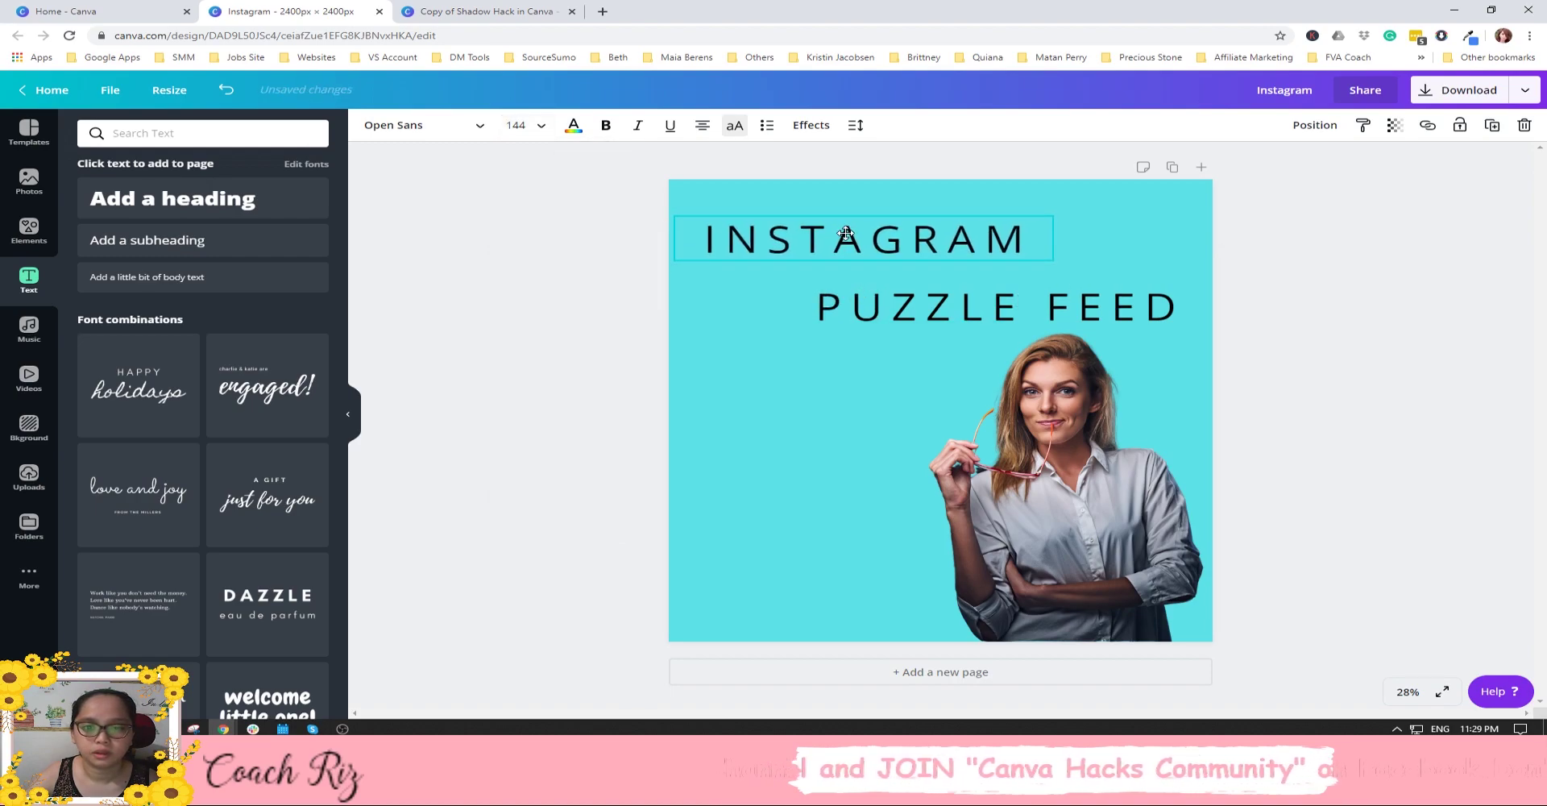
pyautogui.click(1013, 320)
pyautogui.moveTo(1013, 322); pyautogui.dragTo(1017, 316)
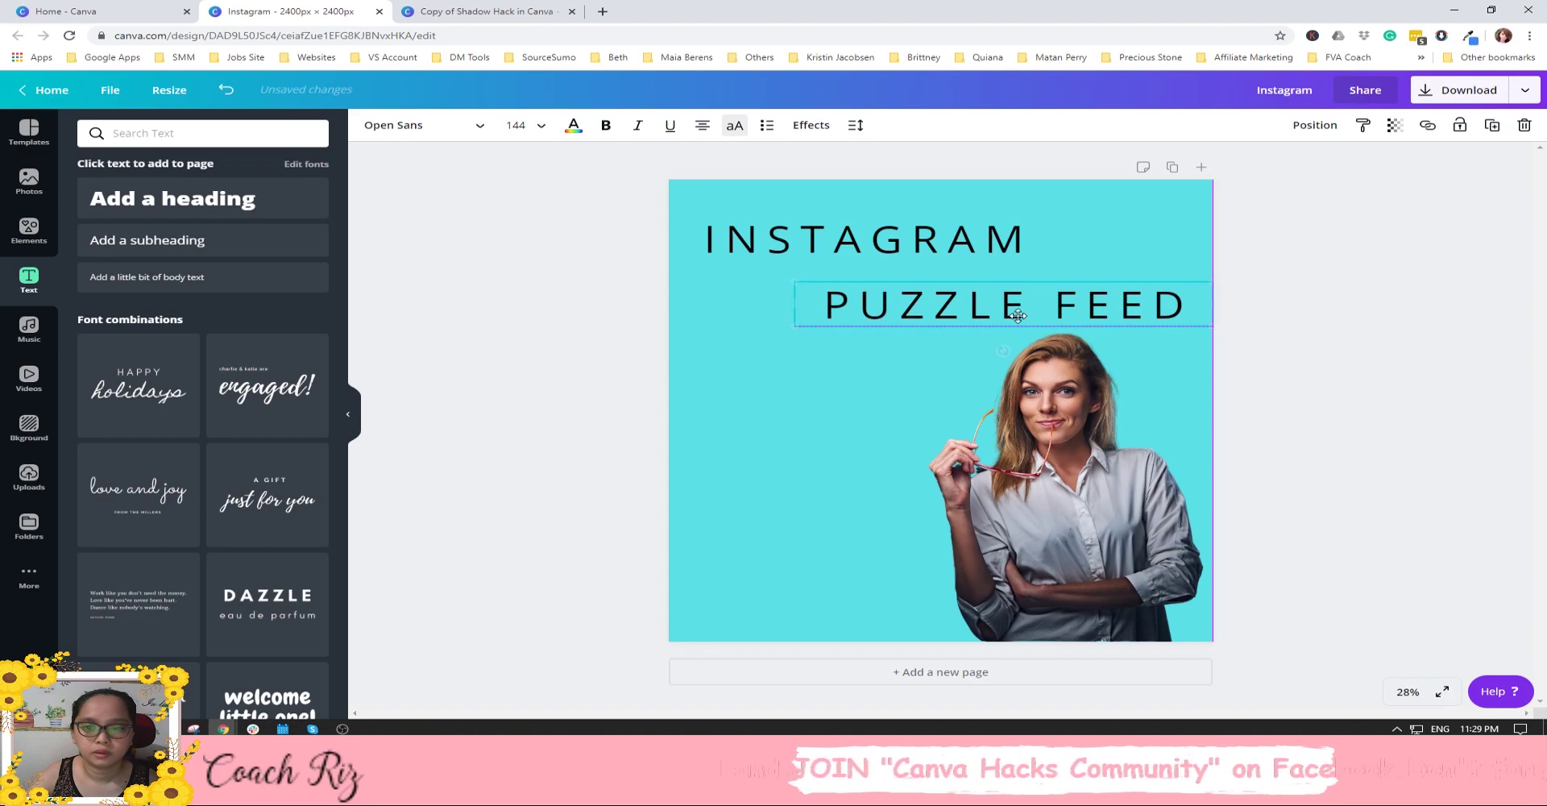
pyautogui.click(597, 428)
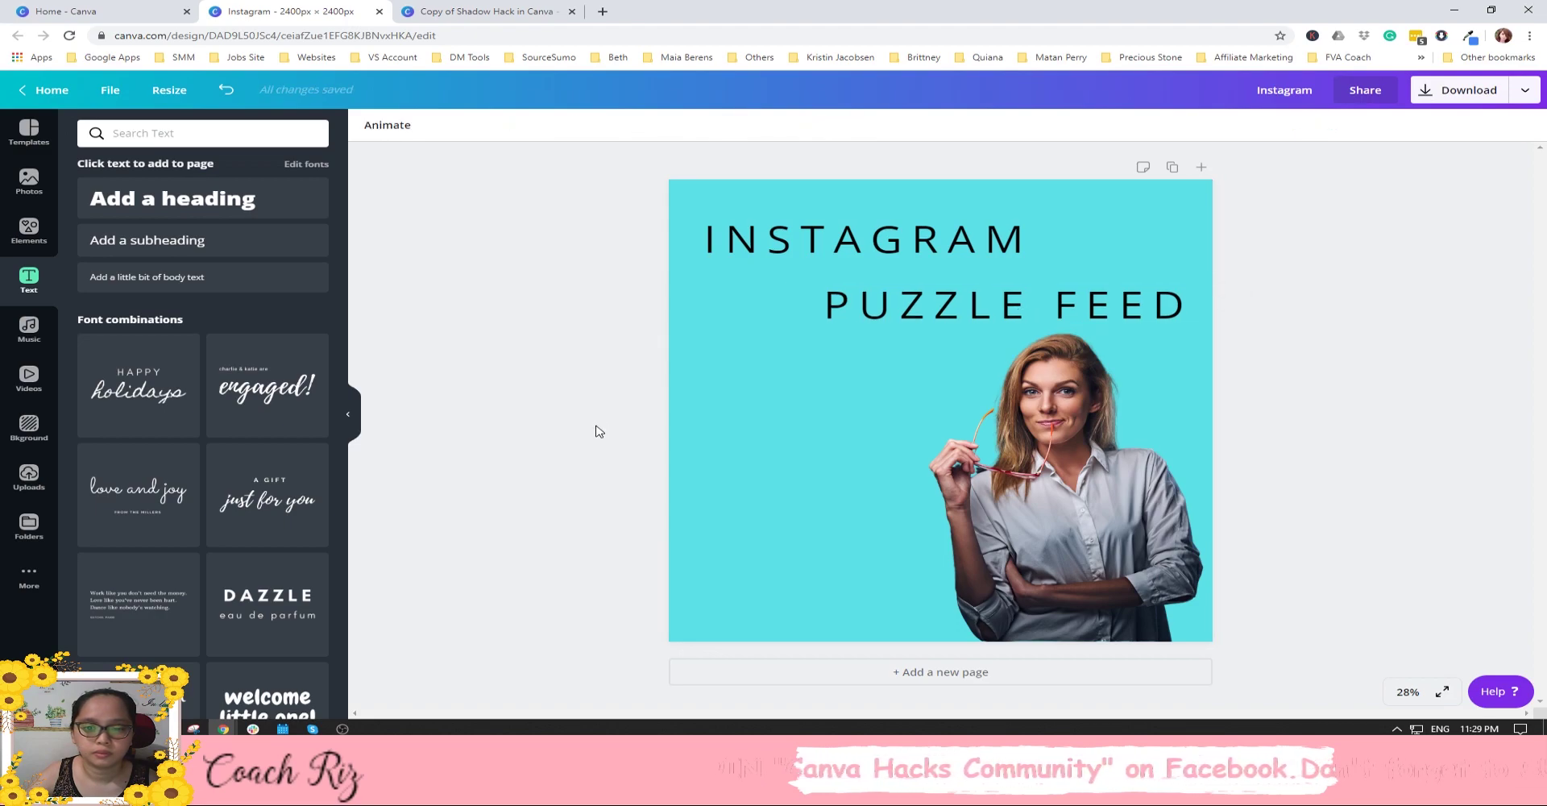
# Try a pink leaves illustration from Elements, then delete it.
pyautogui.click(16, 229)
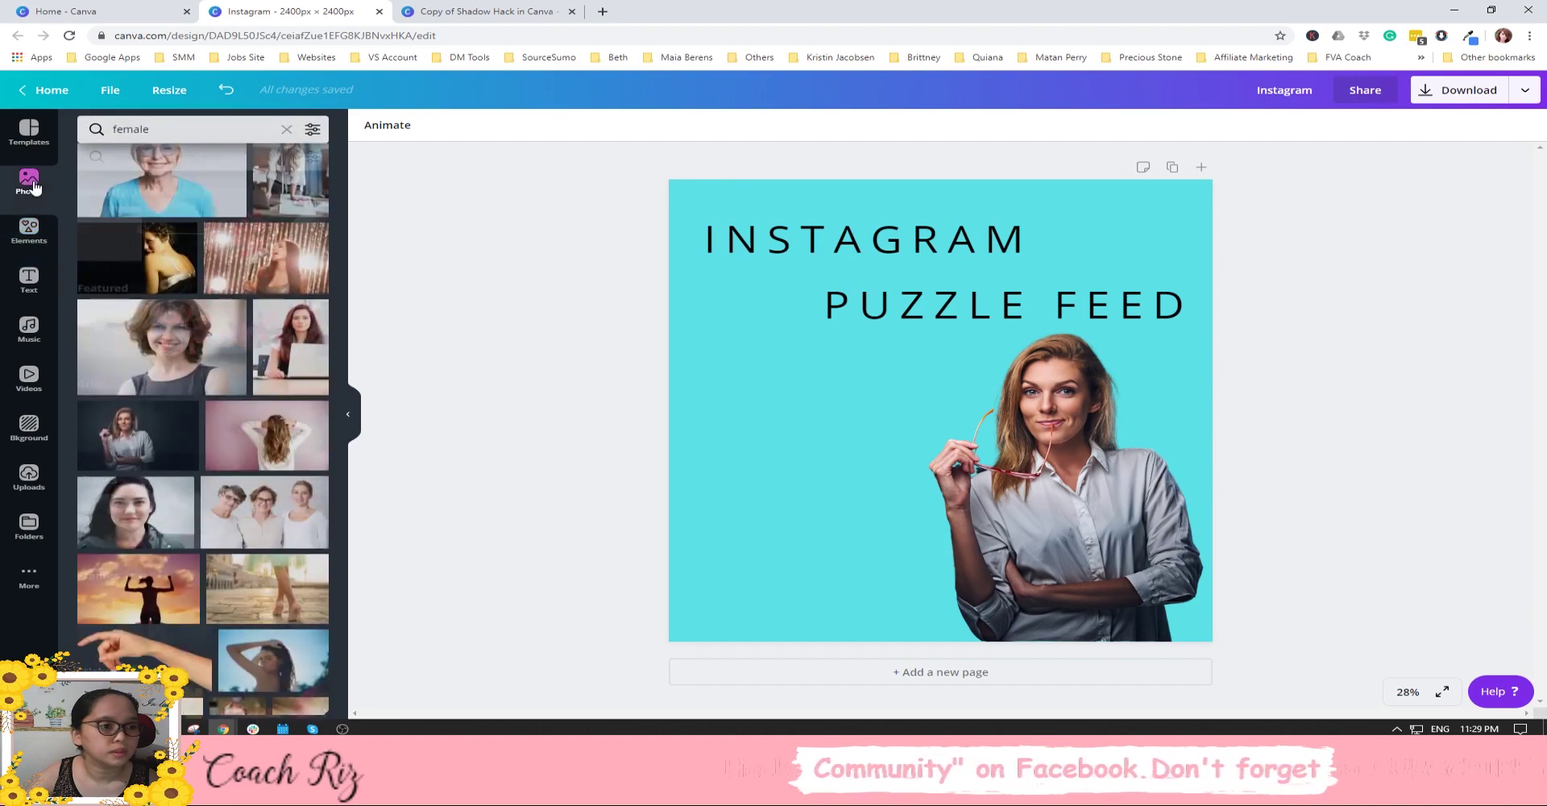
pyautogui.click(30, 232)
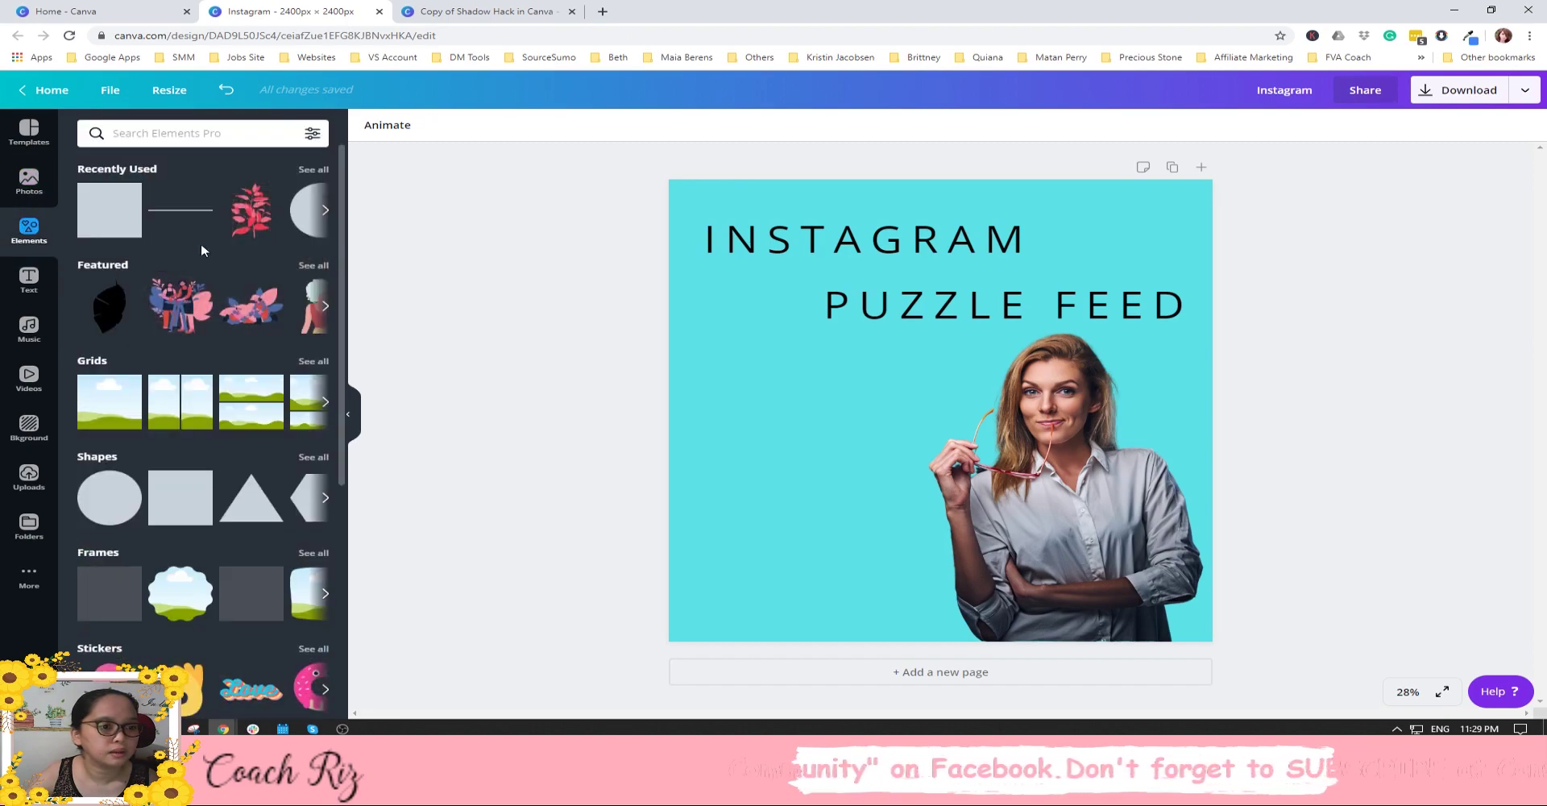
pyautogui.click(250, 306)
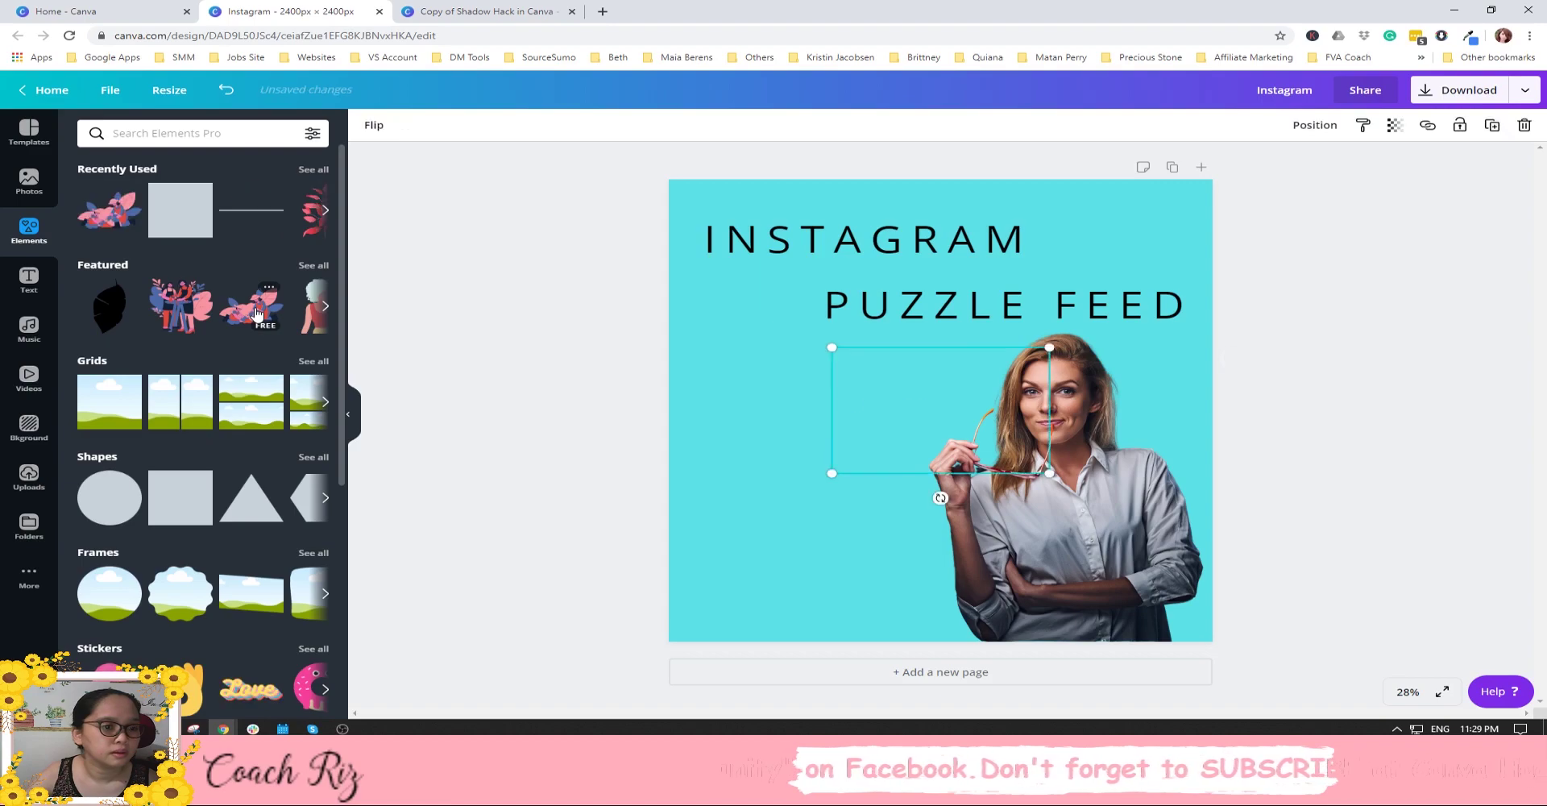
pyautogui.moveTo(928, 401); pyautogui.dragTo(877, 433)
pyautogui.press('Delete')
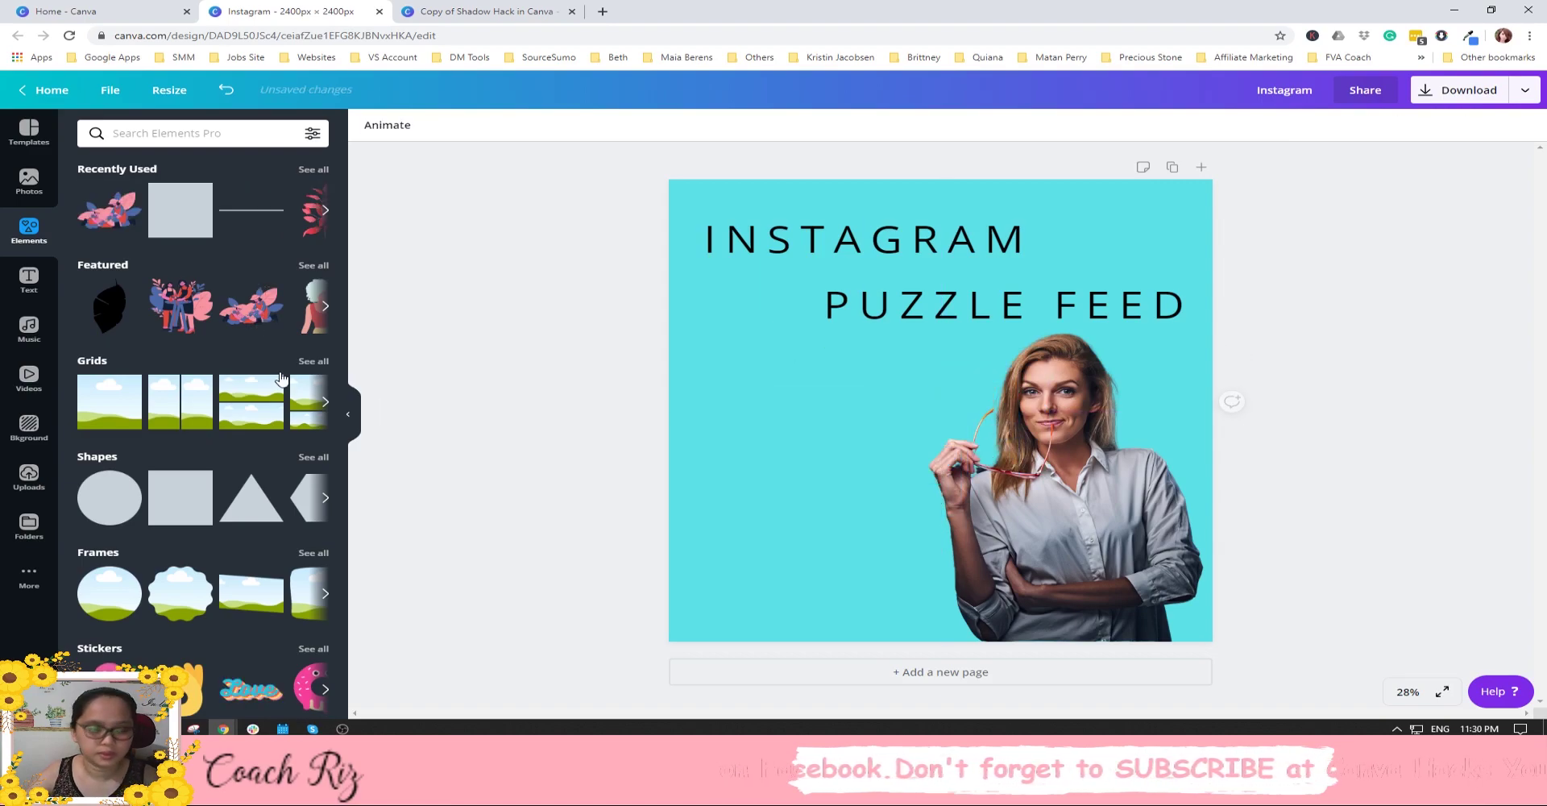
# Add the pink sketchy lily flower and place it in the bottom-left corner.
pyautogui.scroll(-4, 263, 243)
pyautogui.scroll(-10, 239, 394)
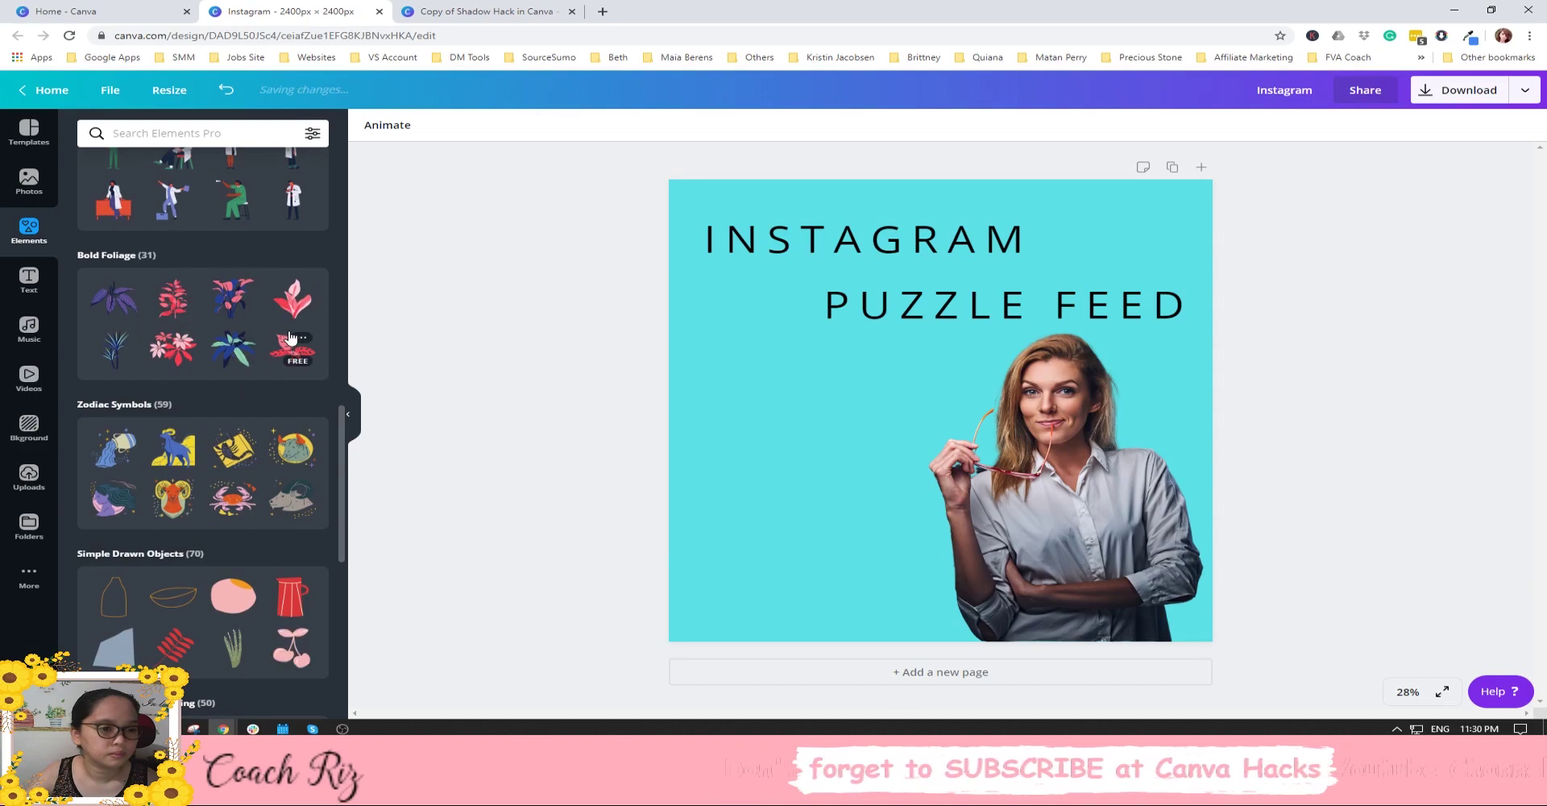
pyautogui.scroll(-7, 282, 384)
pyautogui.scroll(-2, 281, 384)
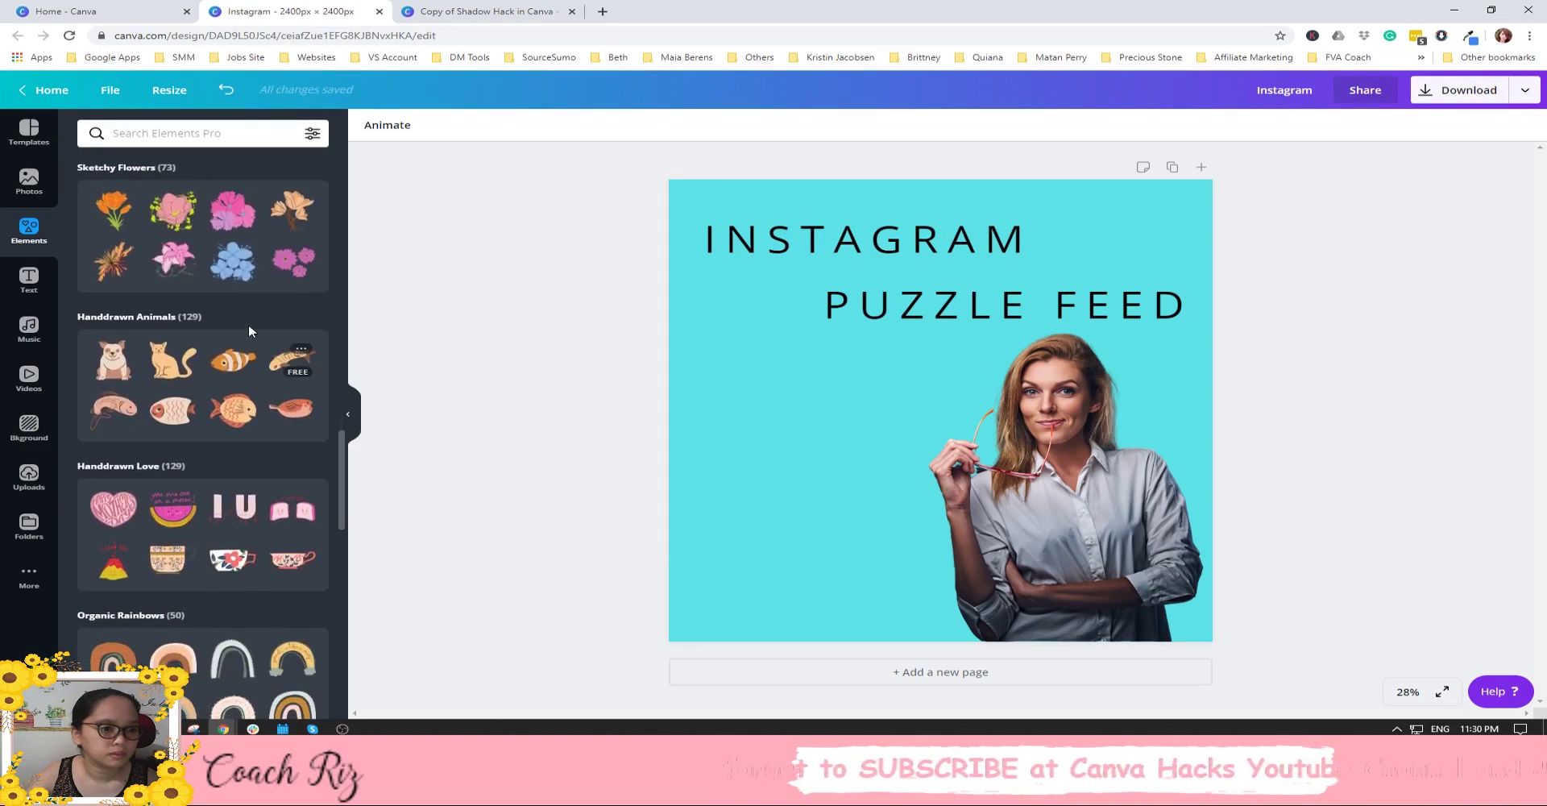
pyautogui.click(182, 249)
pyautogui.click(164, 269)
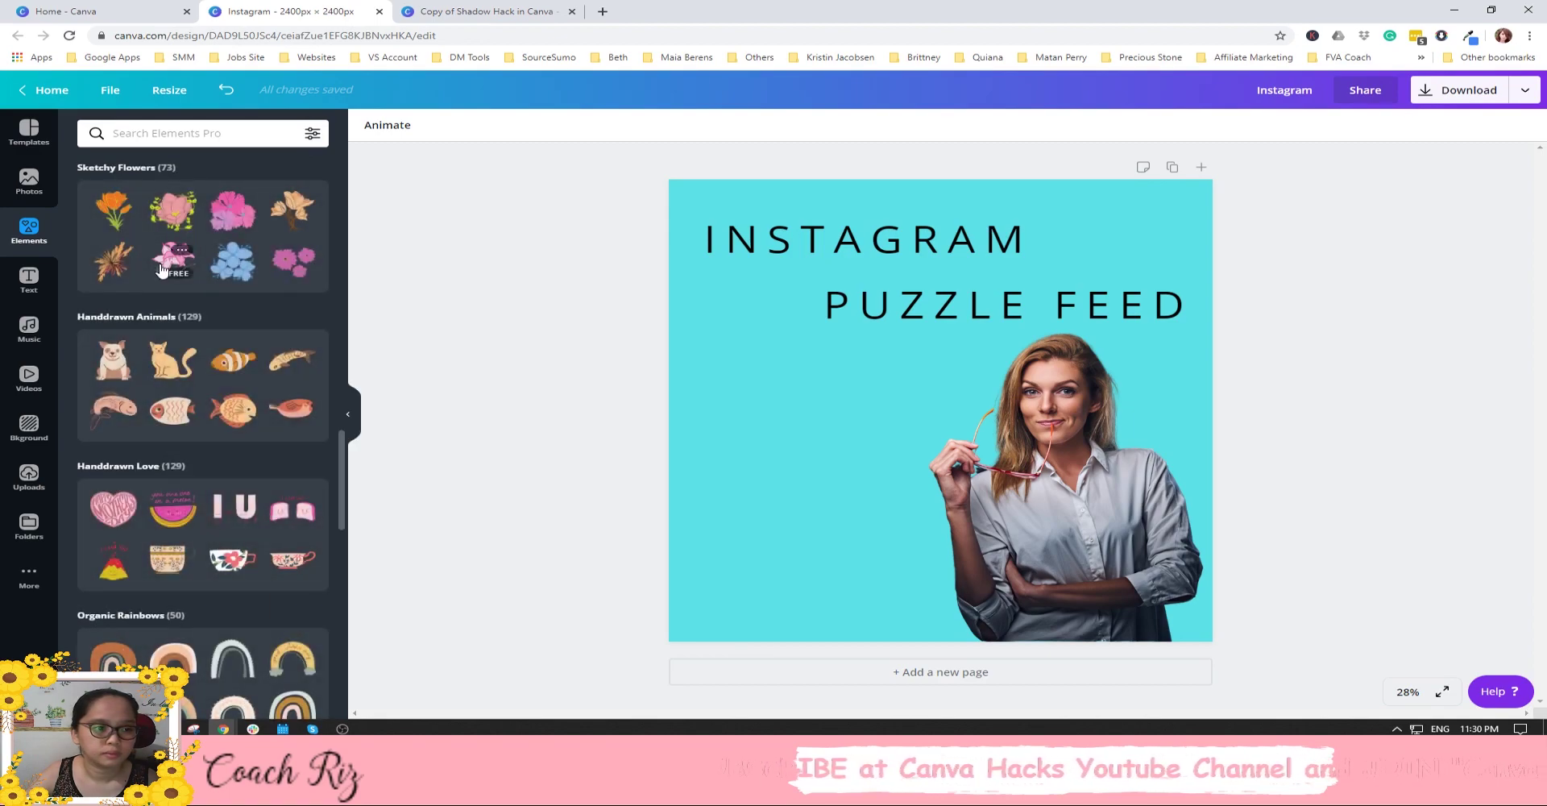
pyautogui.click(164, 269)
pyautogui.moveTo(888, 417)
pyautogui.mouseDown()
pyautogui.moveTo(709, 582)
pyautogui.moveTo(724, 589)
pyautogui.mouseUp()
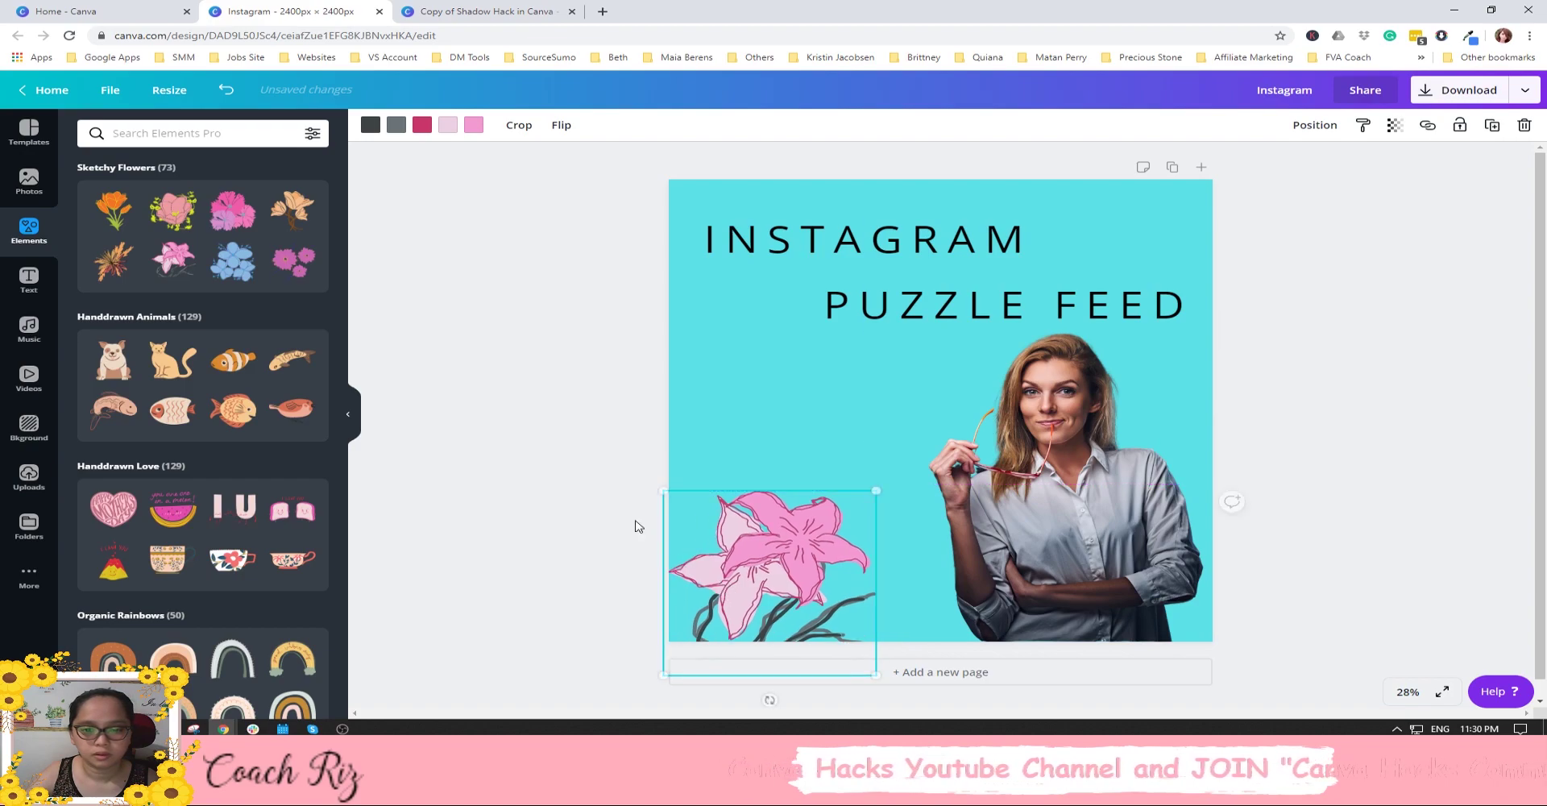
pyautogui.click(517, 443)
pyautogui.scroll(-1, 168, 305)
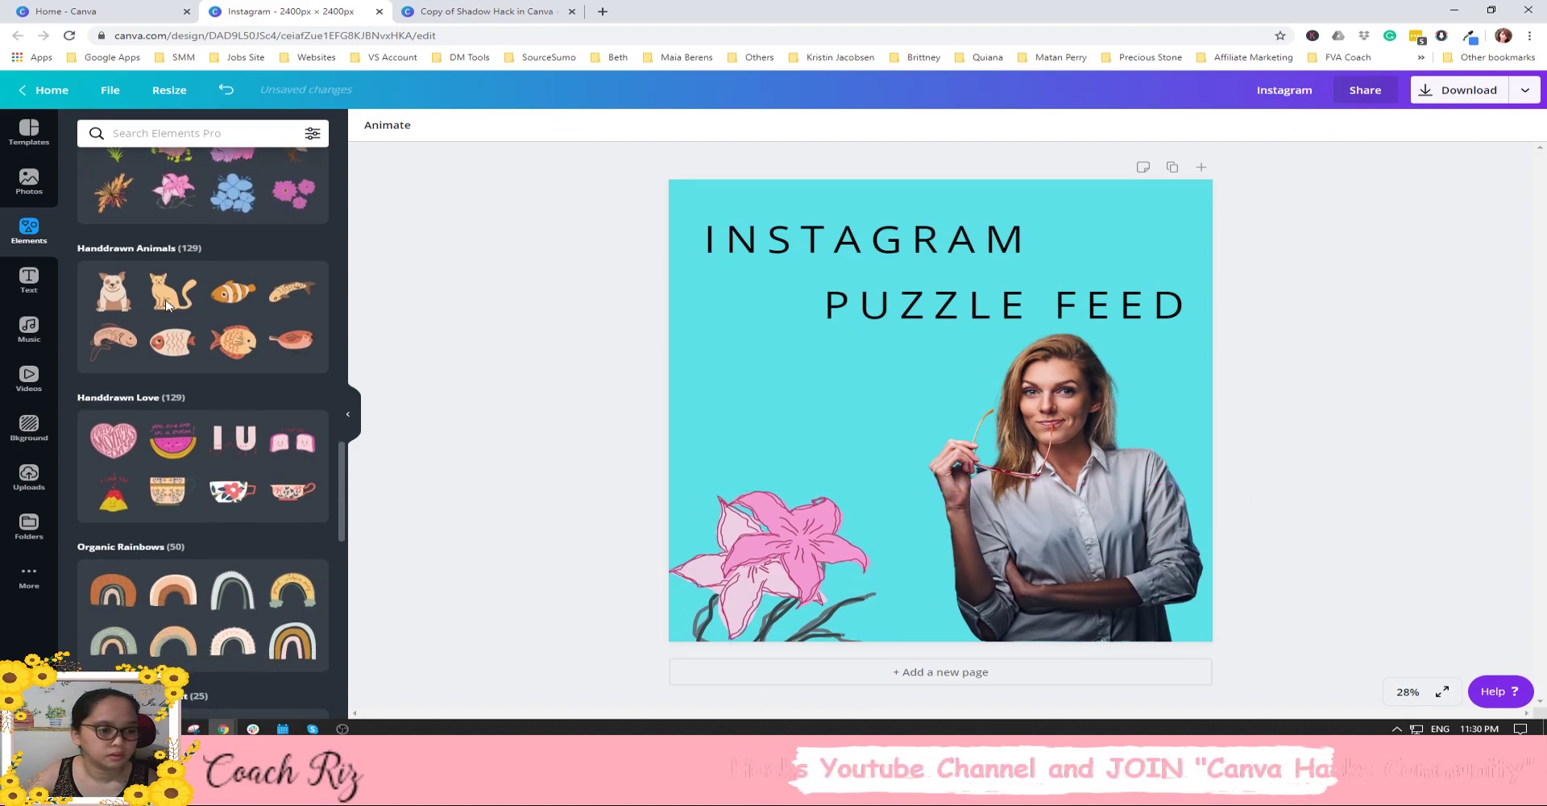
pyautogui.scroll(-5, 168, 305)
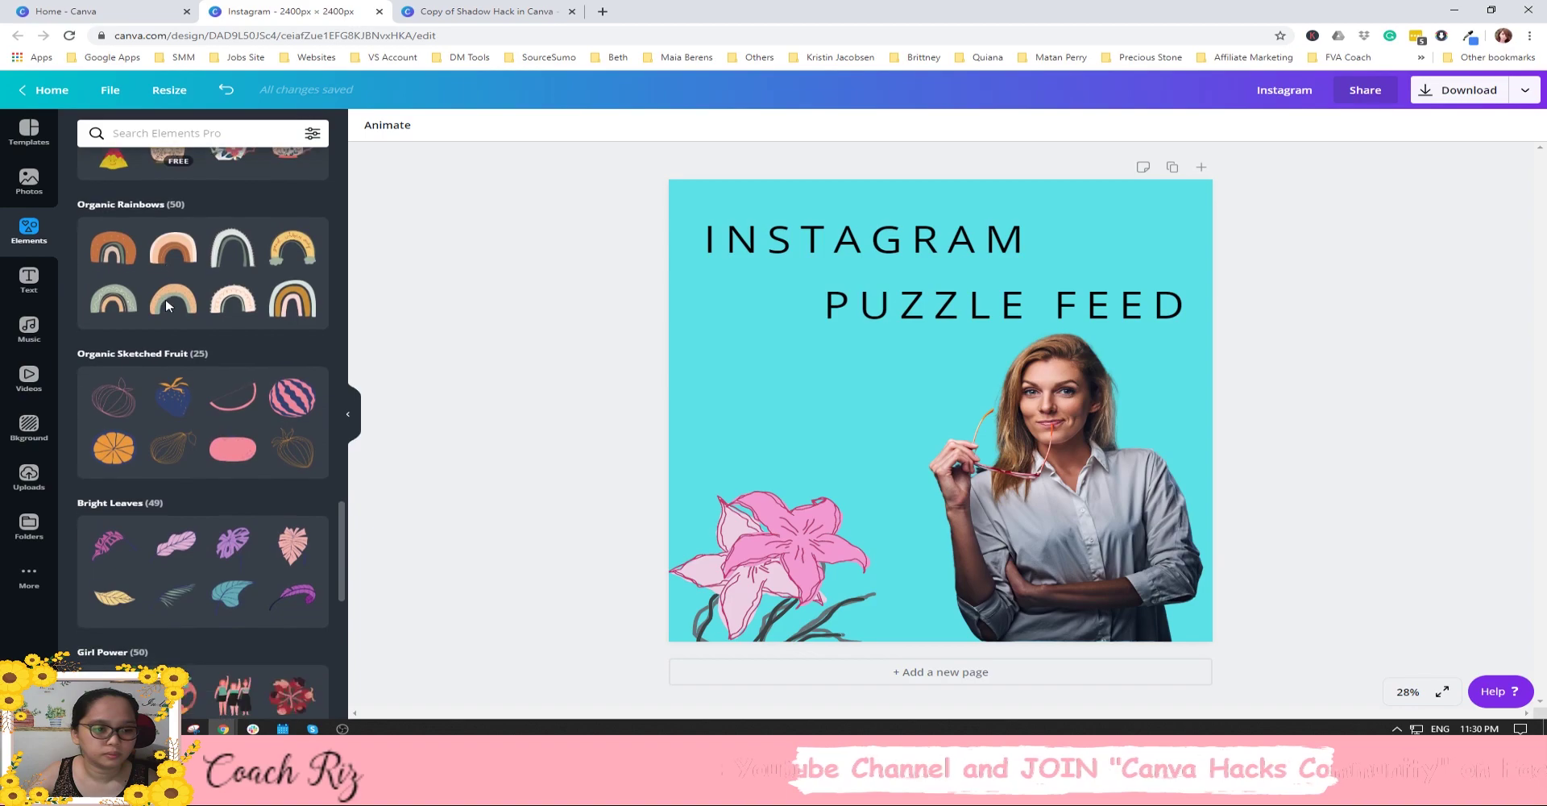
# Add a subheading text reading 'By: Canva Hacks'.
pyautogui.click(28, 291)
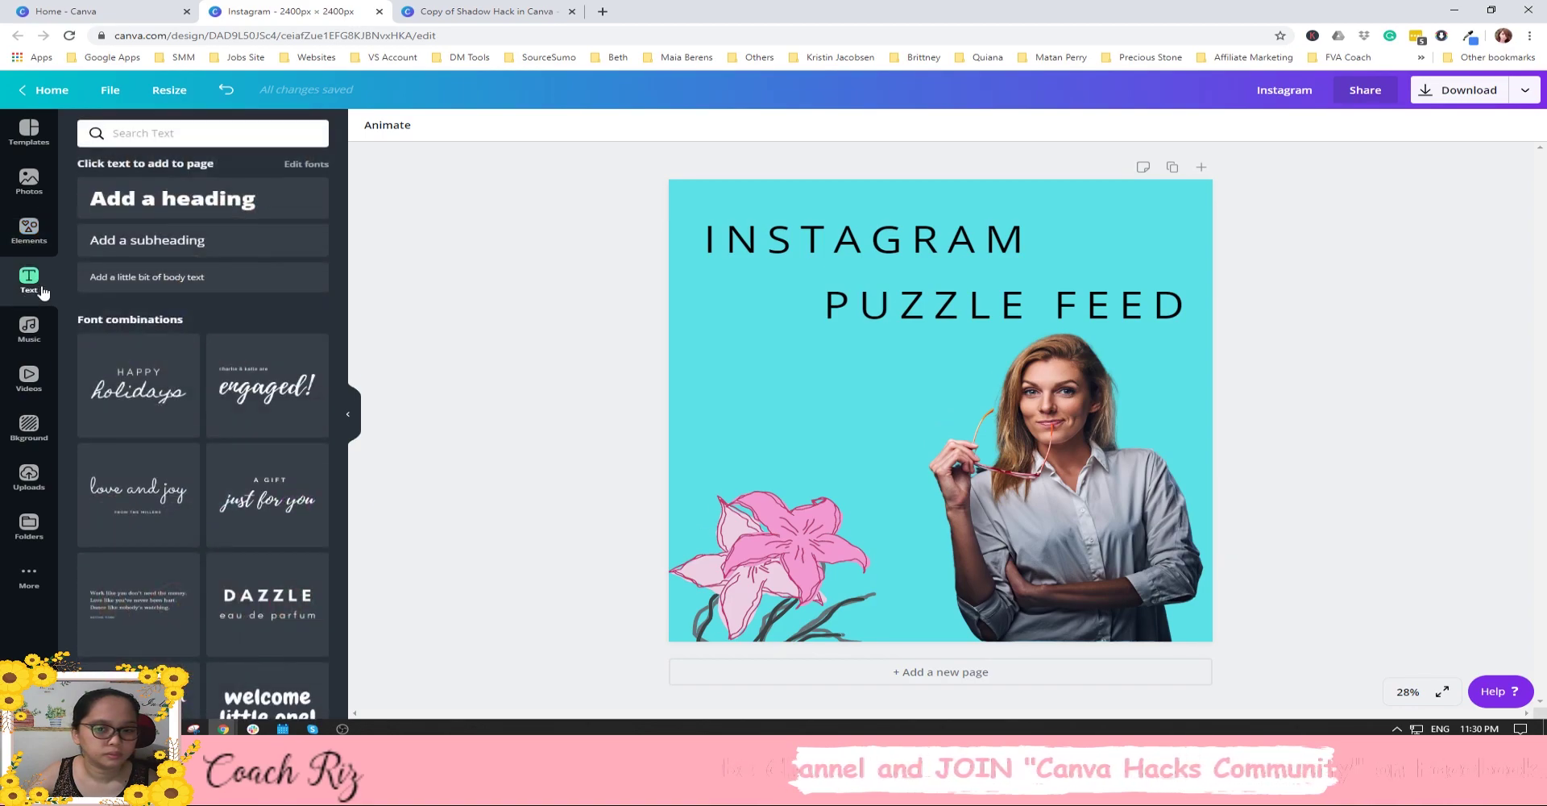
pyautogui.click(177, 248)
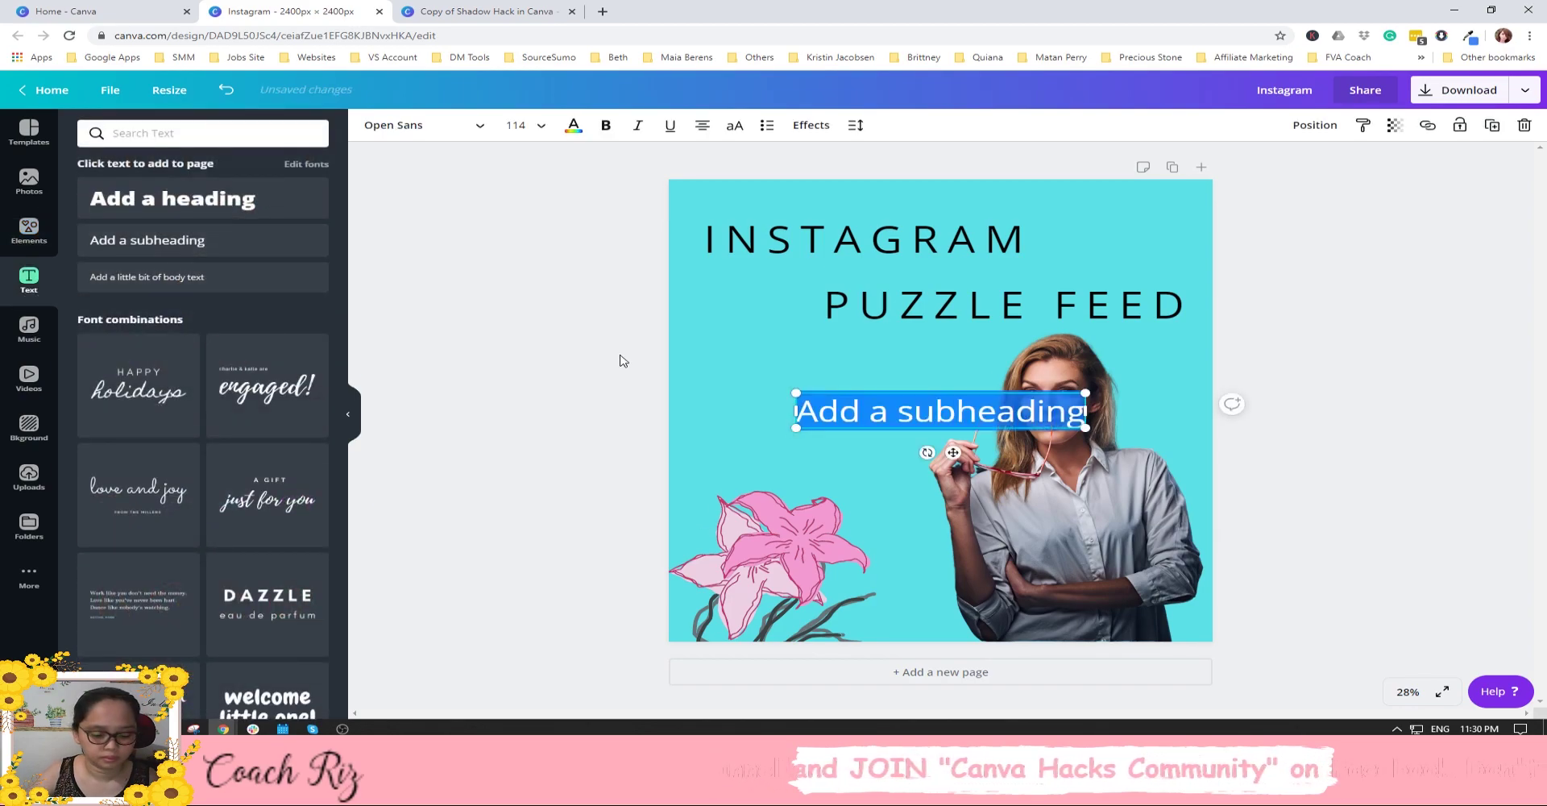
pyautogui.write('By')
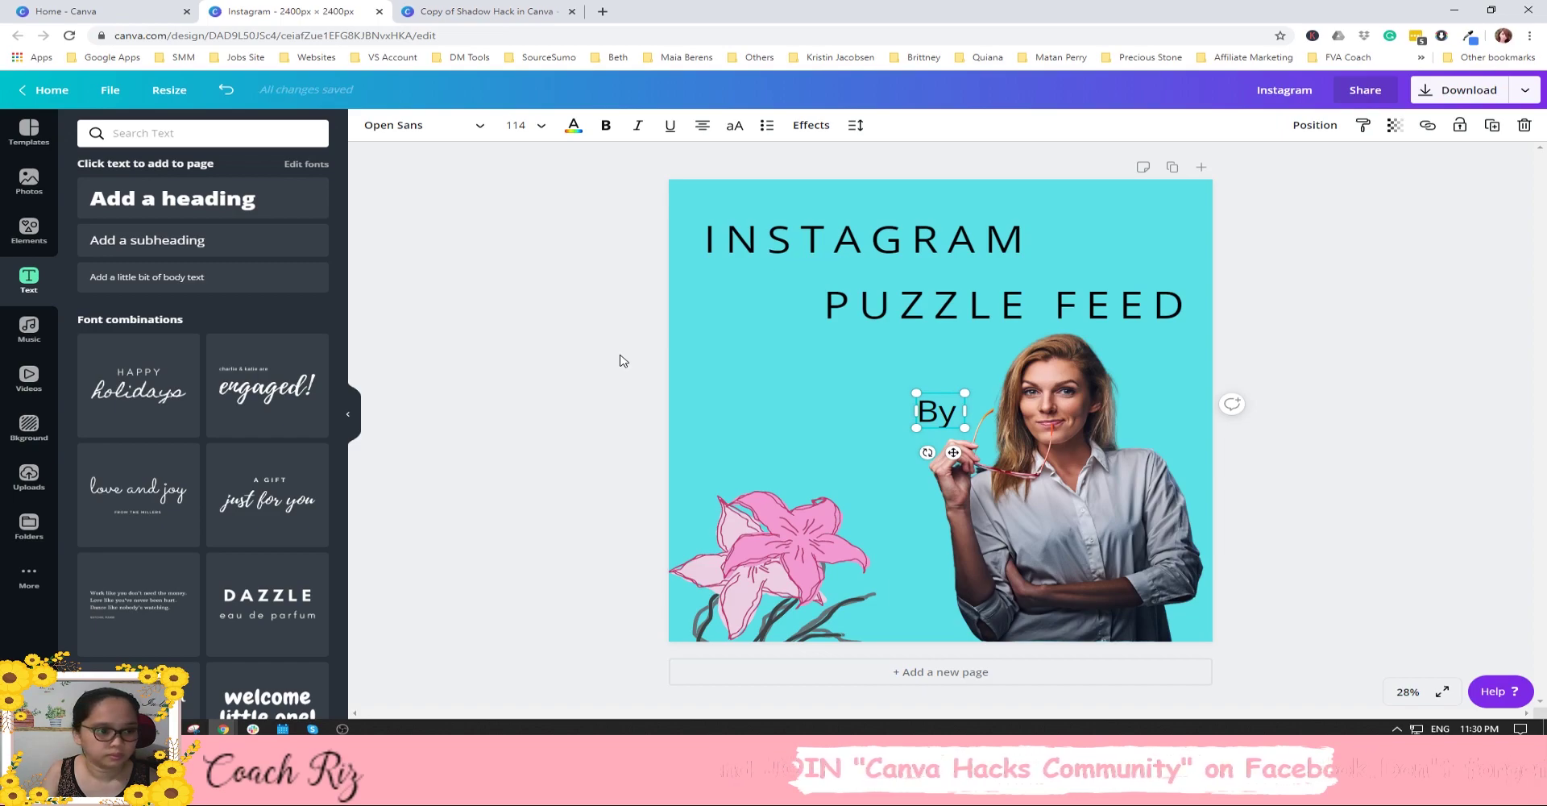
pyautogui.press('BackSpace')
pyautogui.write(': V')
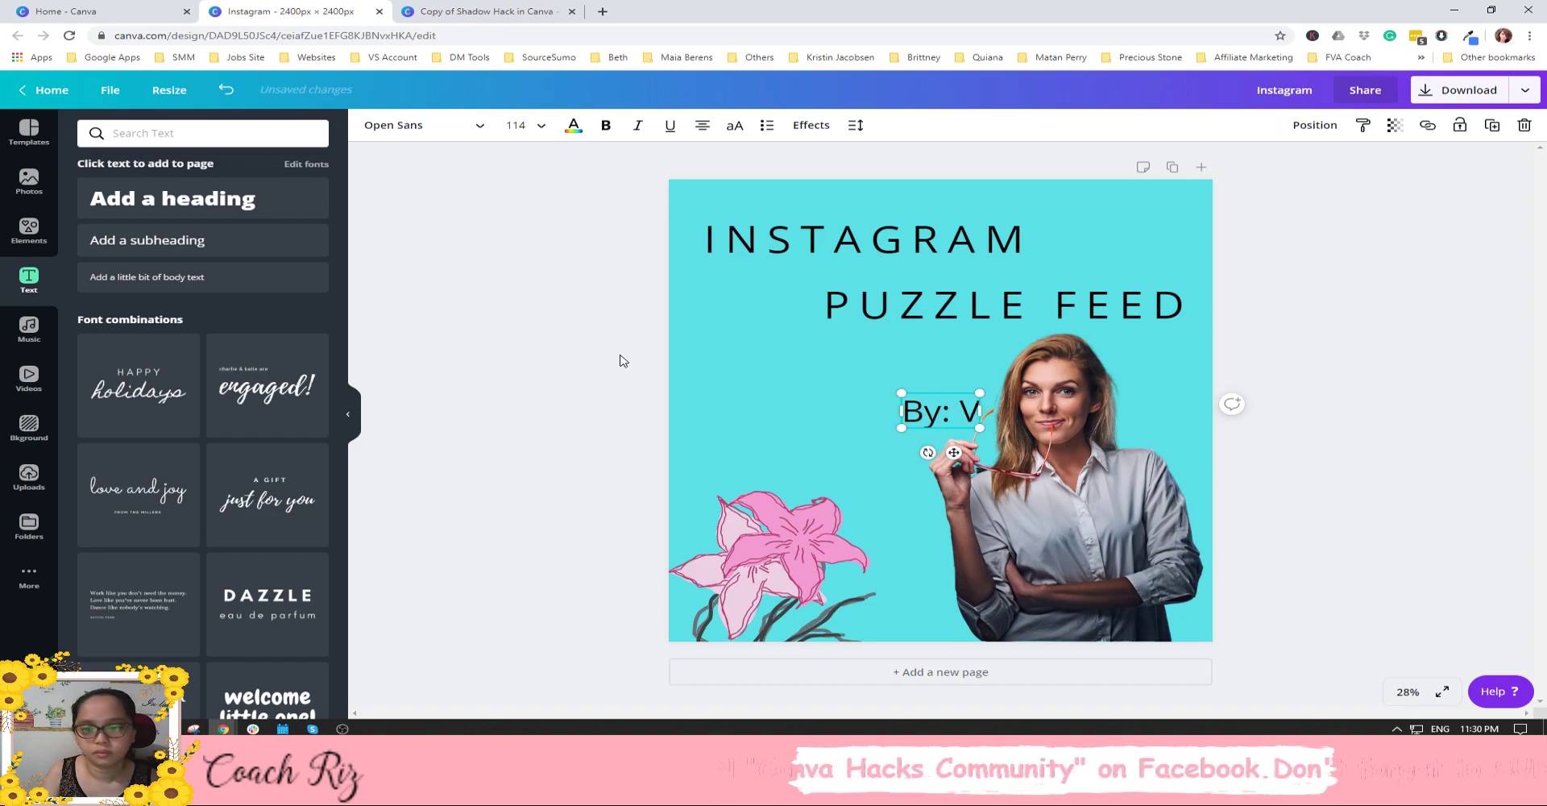
pyautogui.press('BackSpace')
pyautogui.write('Can')
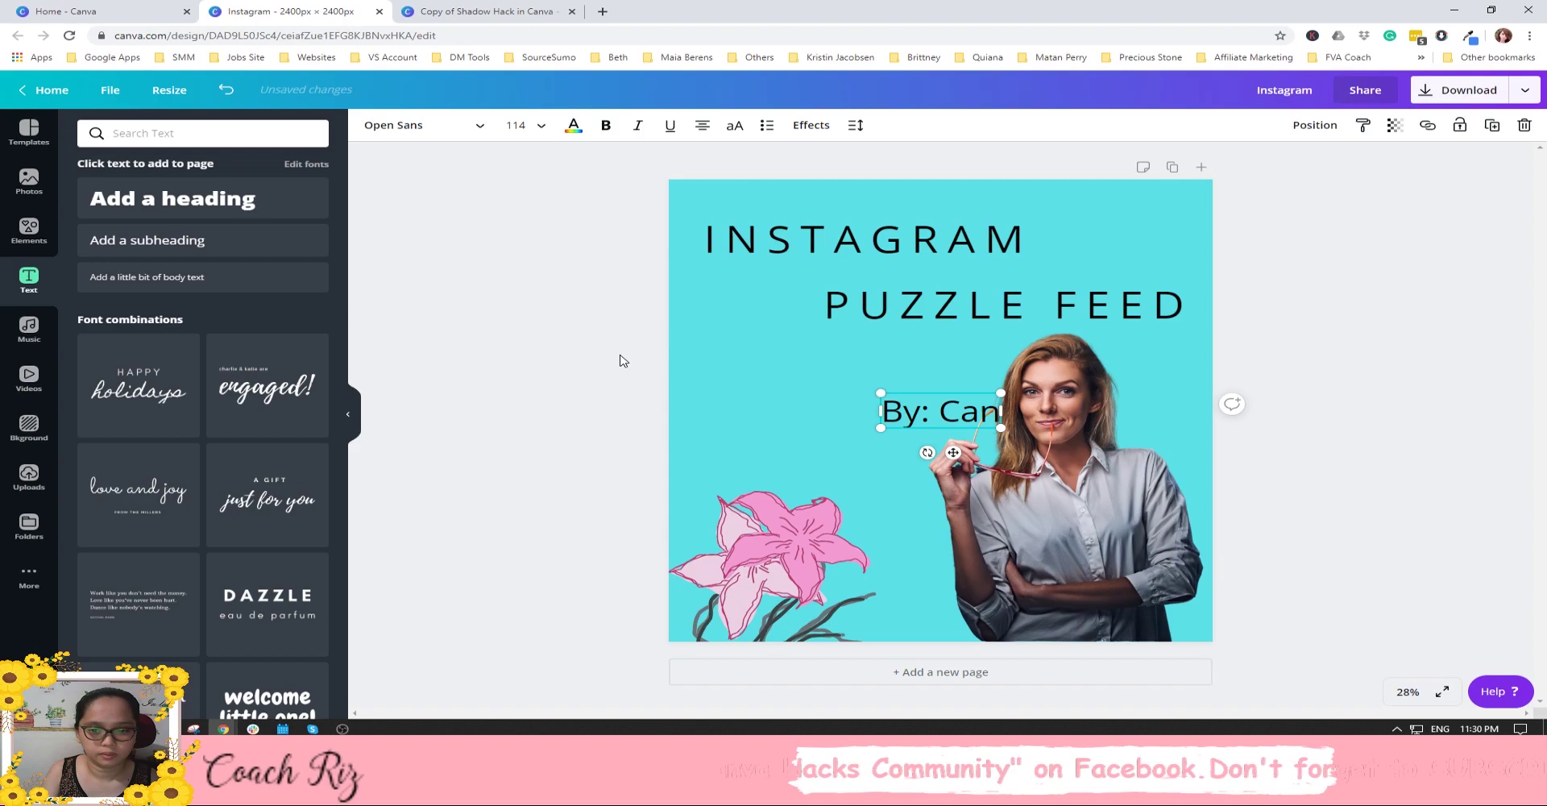
pyautogui.write('va Hacks')
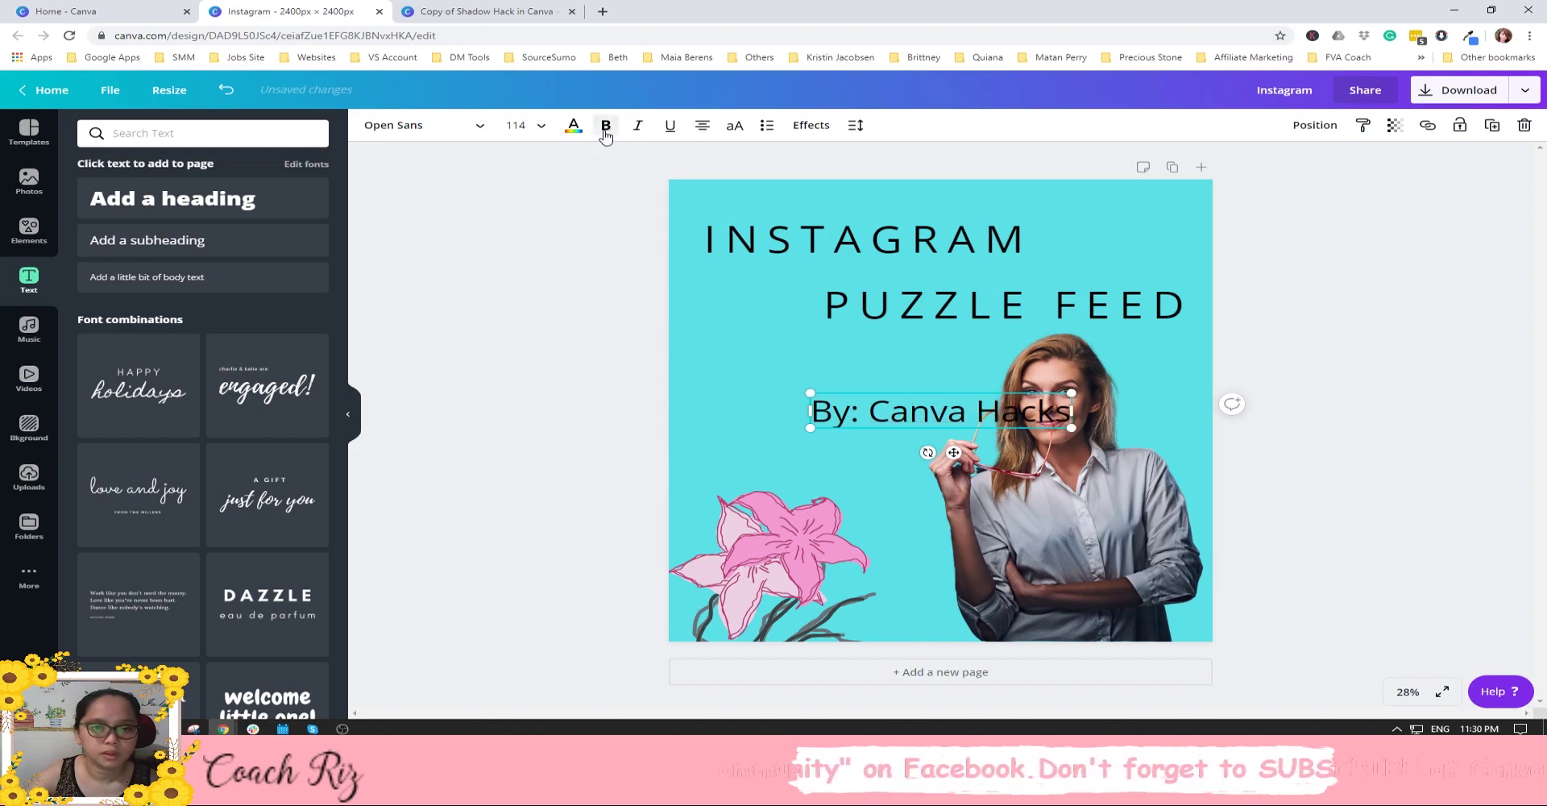
# Make the credit bold Caveat Brush and position it just below PUZZLE FEED.
pyautogui.click(544, 460)
pyautogui.moveTo(886, 412); pyautogui.dragTo(778, 373)
pyautogui.click(606, 126)
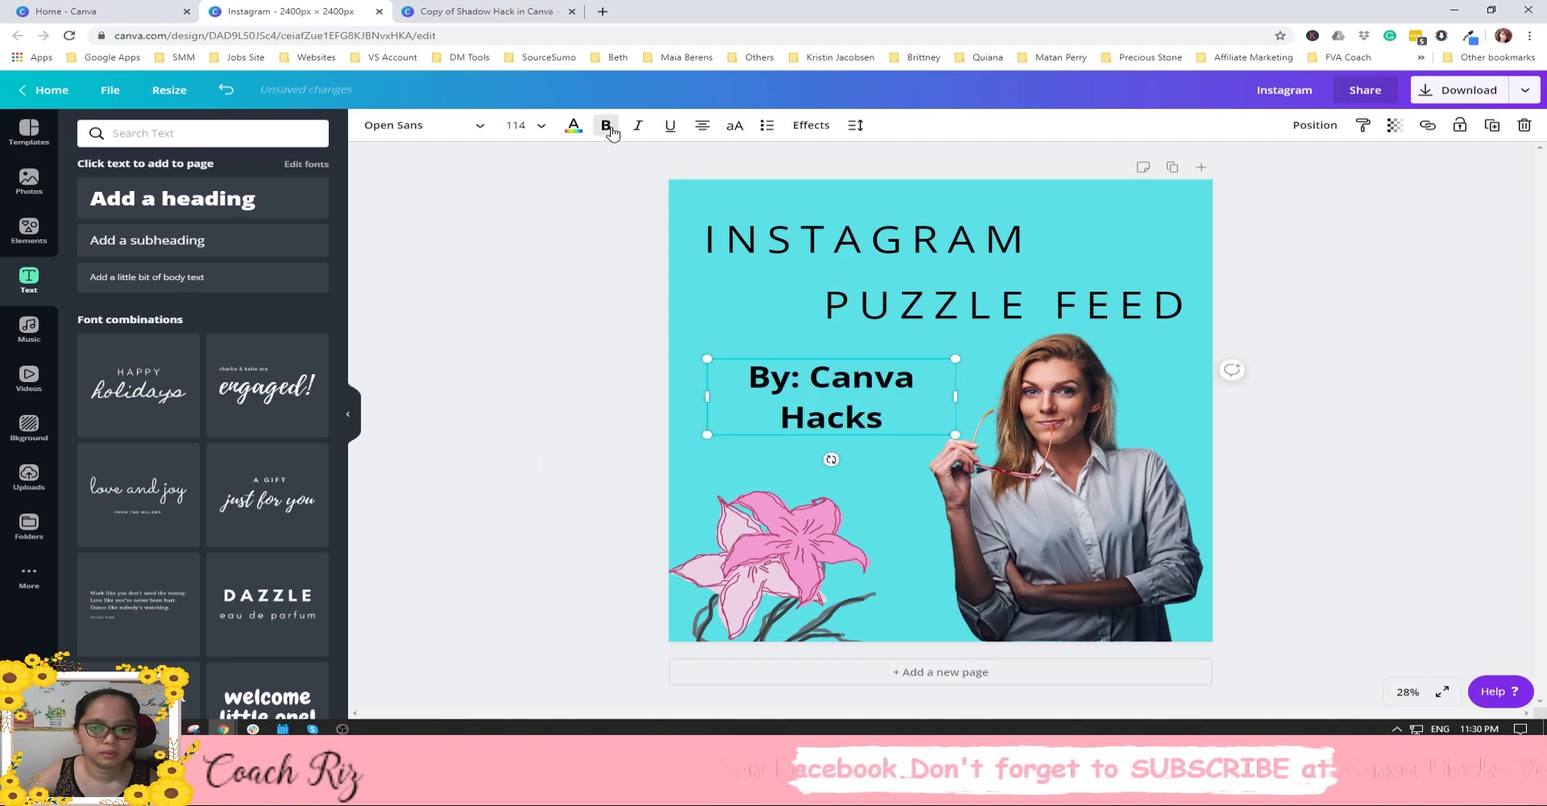
pyautogui.click(415, 125)
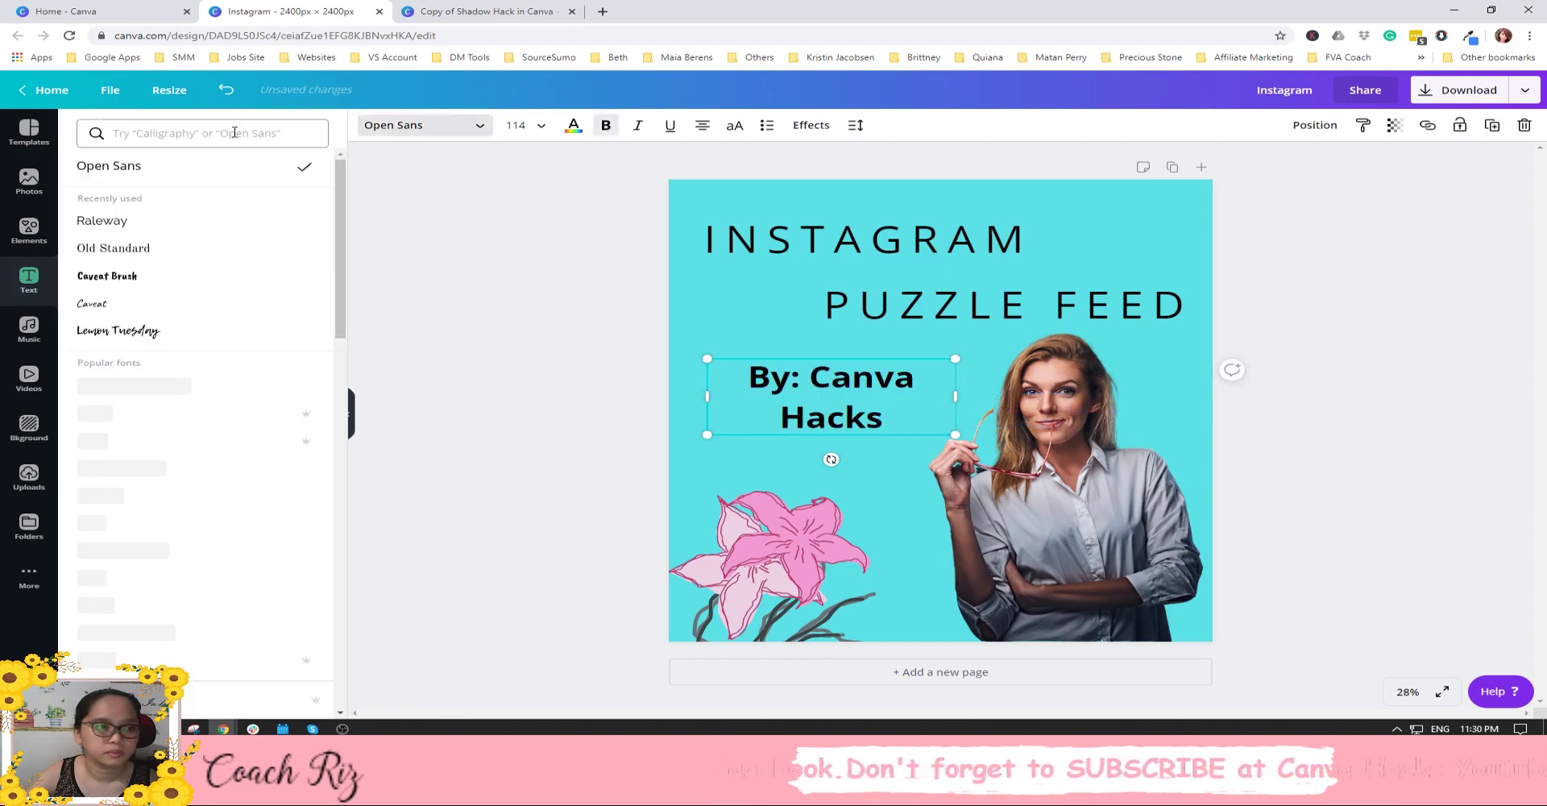
pyautogui.click(146, 282)
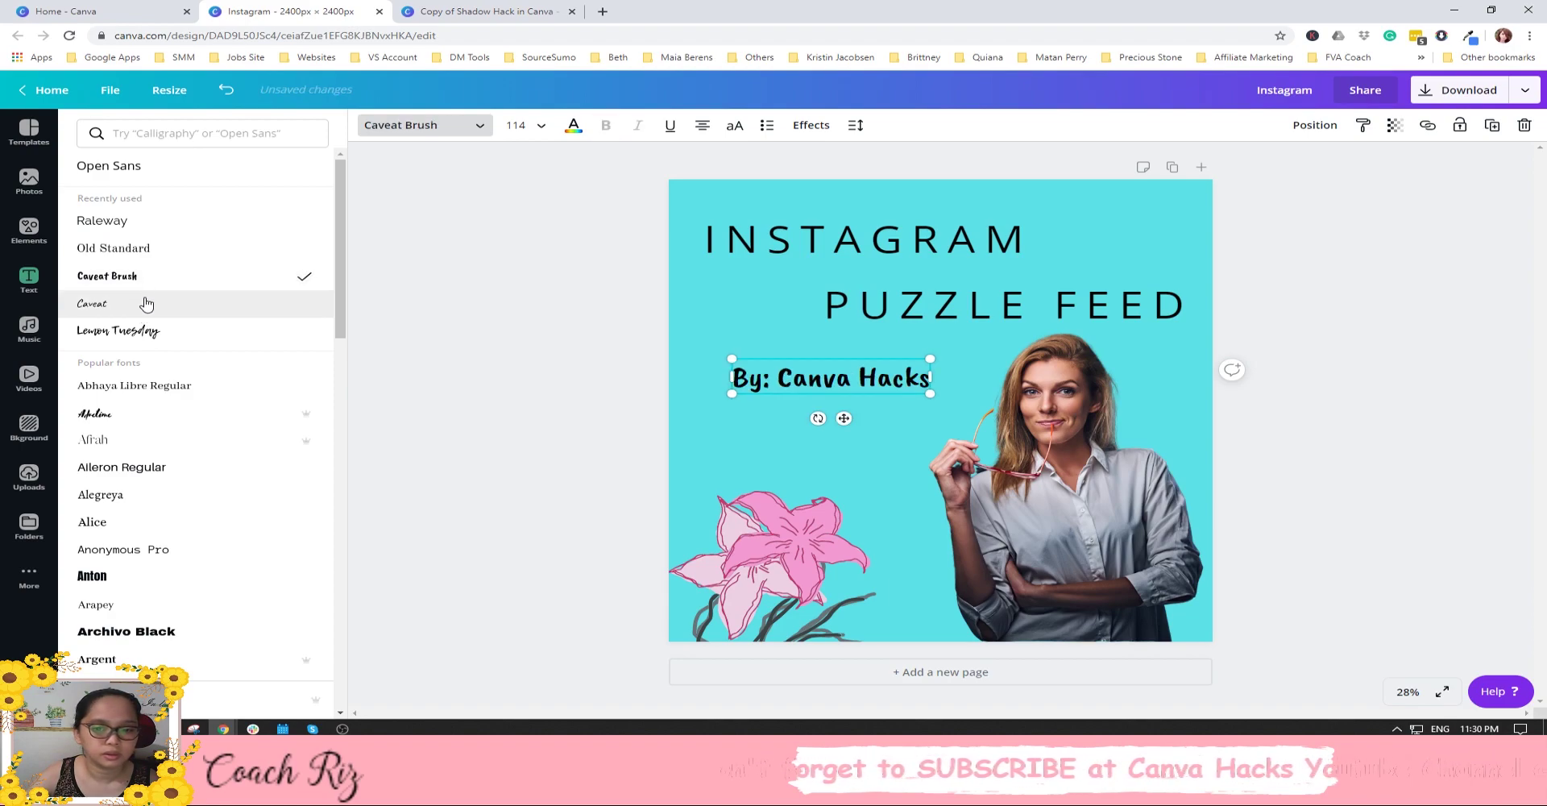
pyautogui.click(720, 374)
pyautogui.click(604, 389)
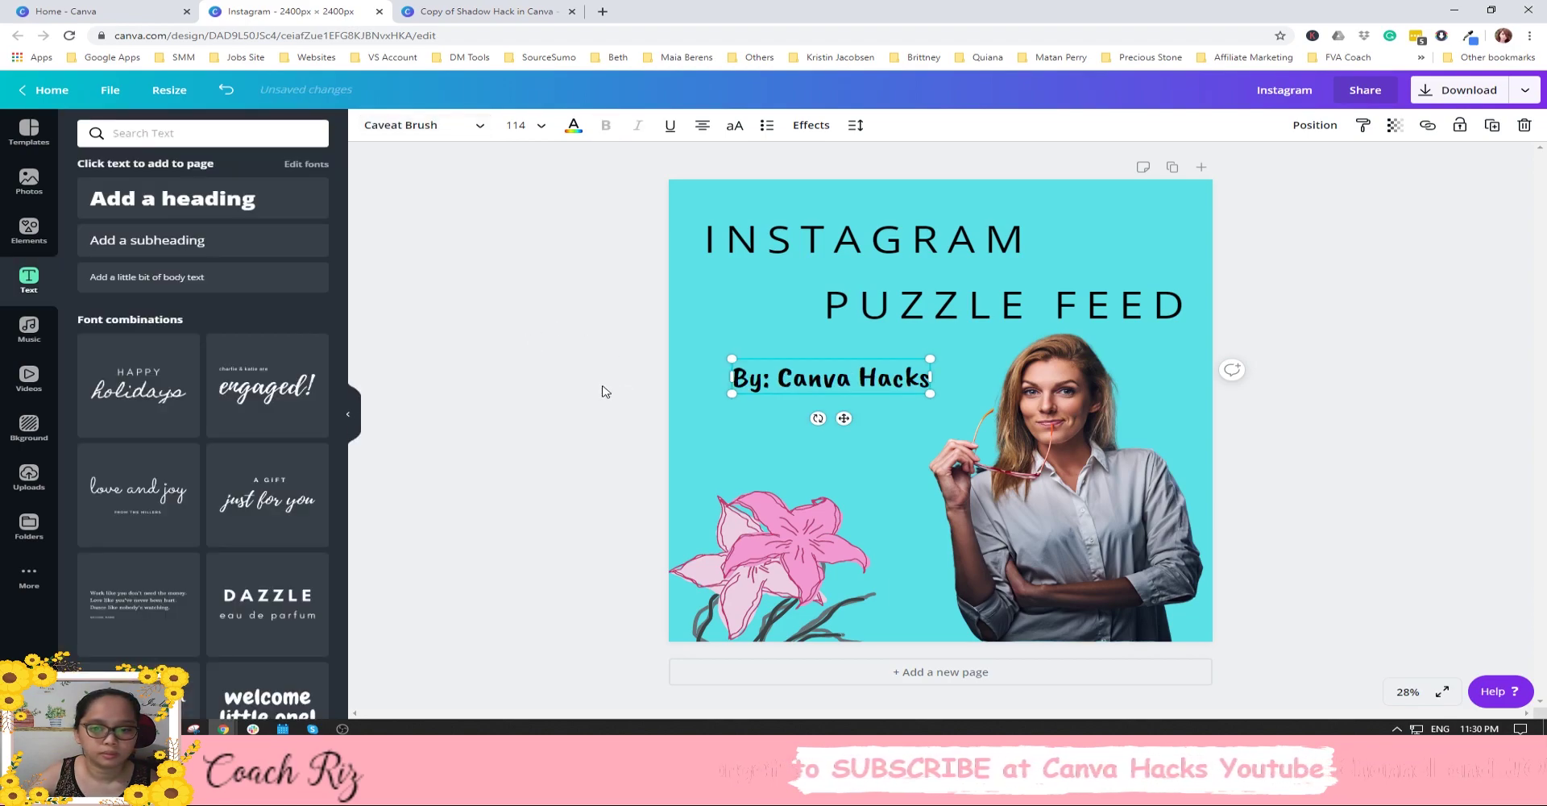
pyautogui.moveTo(851, 385)
pyautogui.mouseDown()
pyautogui.moveTo(904, 370)
pyautogui.moveTo(860, 373)
pyautogui.mouseUp()
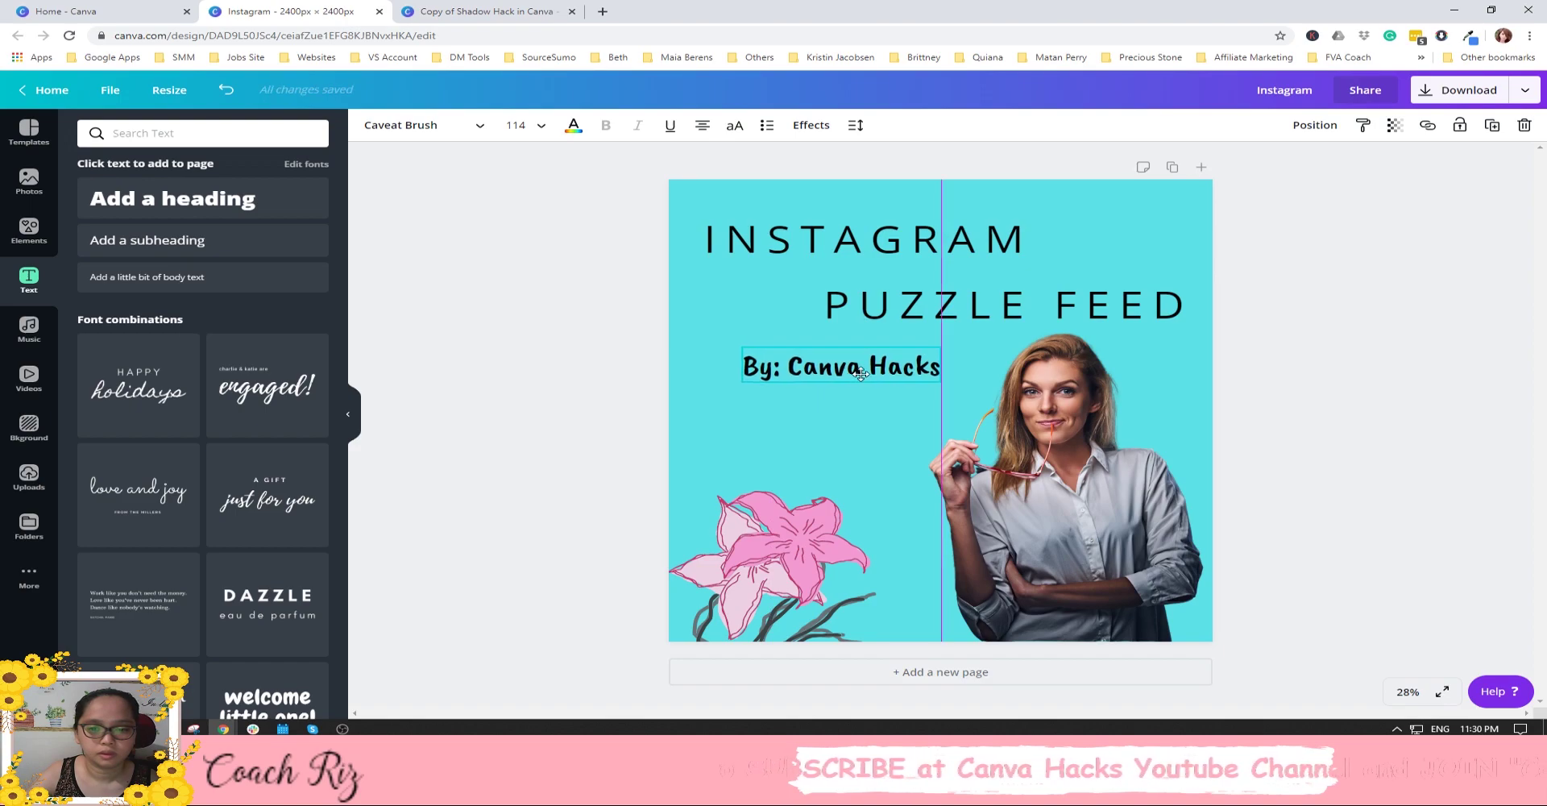
pyautogui.click(591, 348)
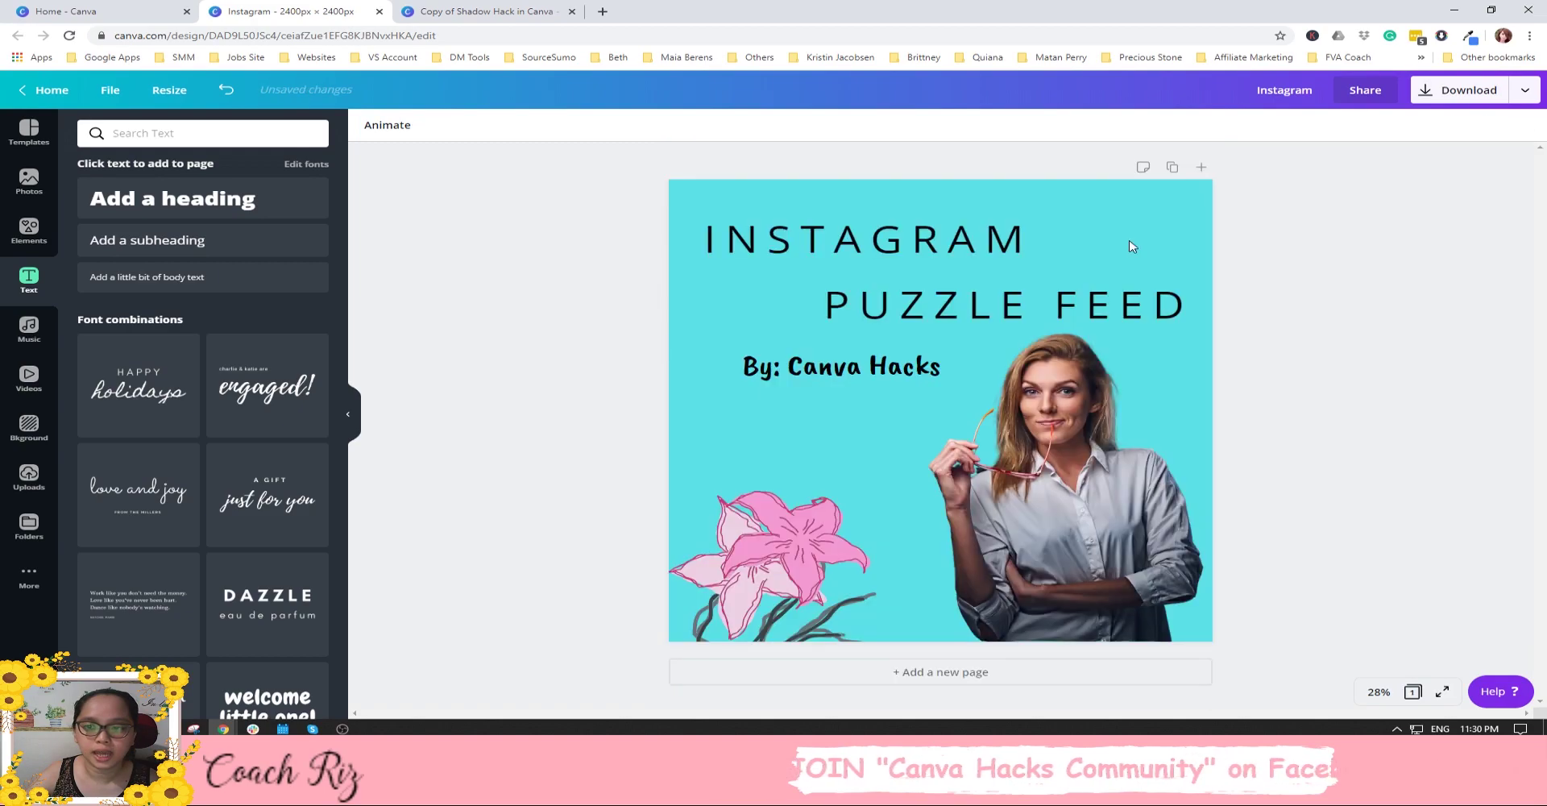
# Add a blank second page and search the elements library for 'Grids'.
pyautogui.click(908, 668)
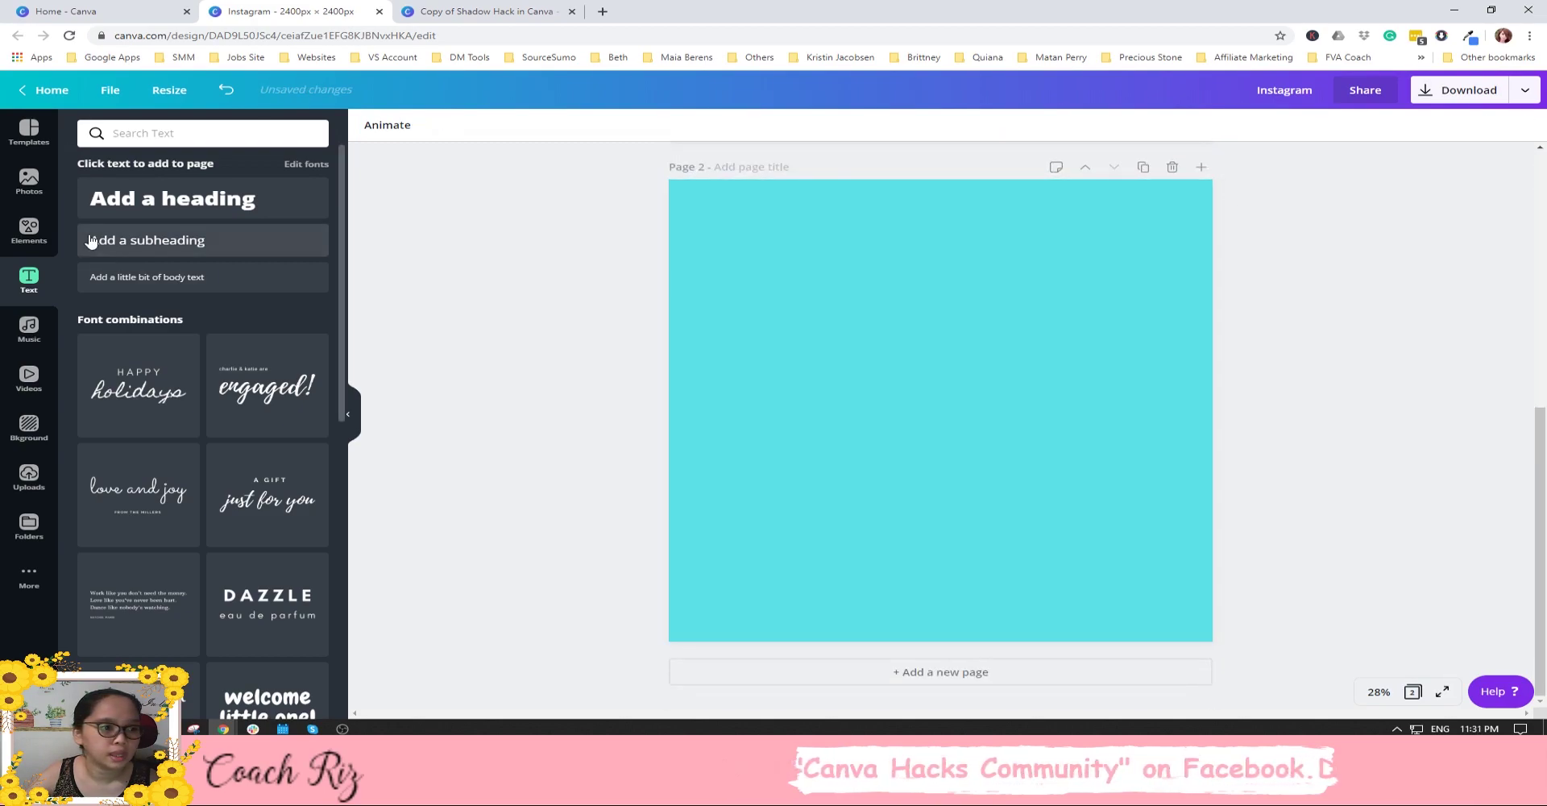
pyautogui.click(29, 228)
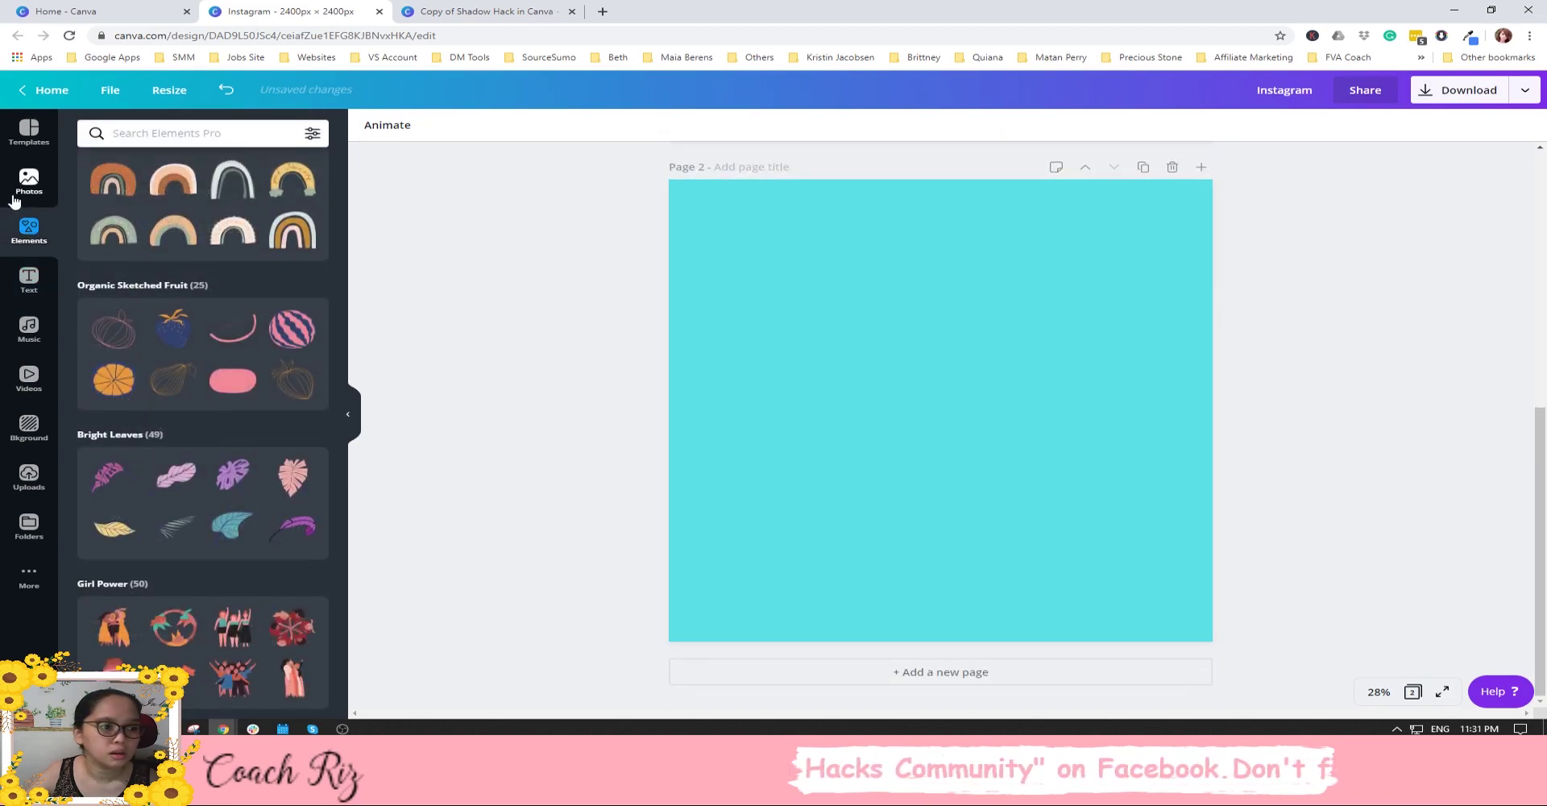
pyautogui.click(162, 133)
pyautogui.write('Grids')
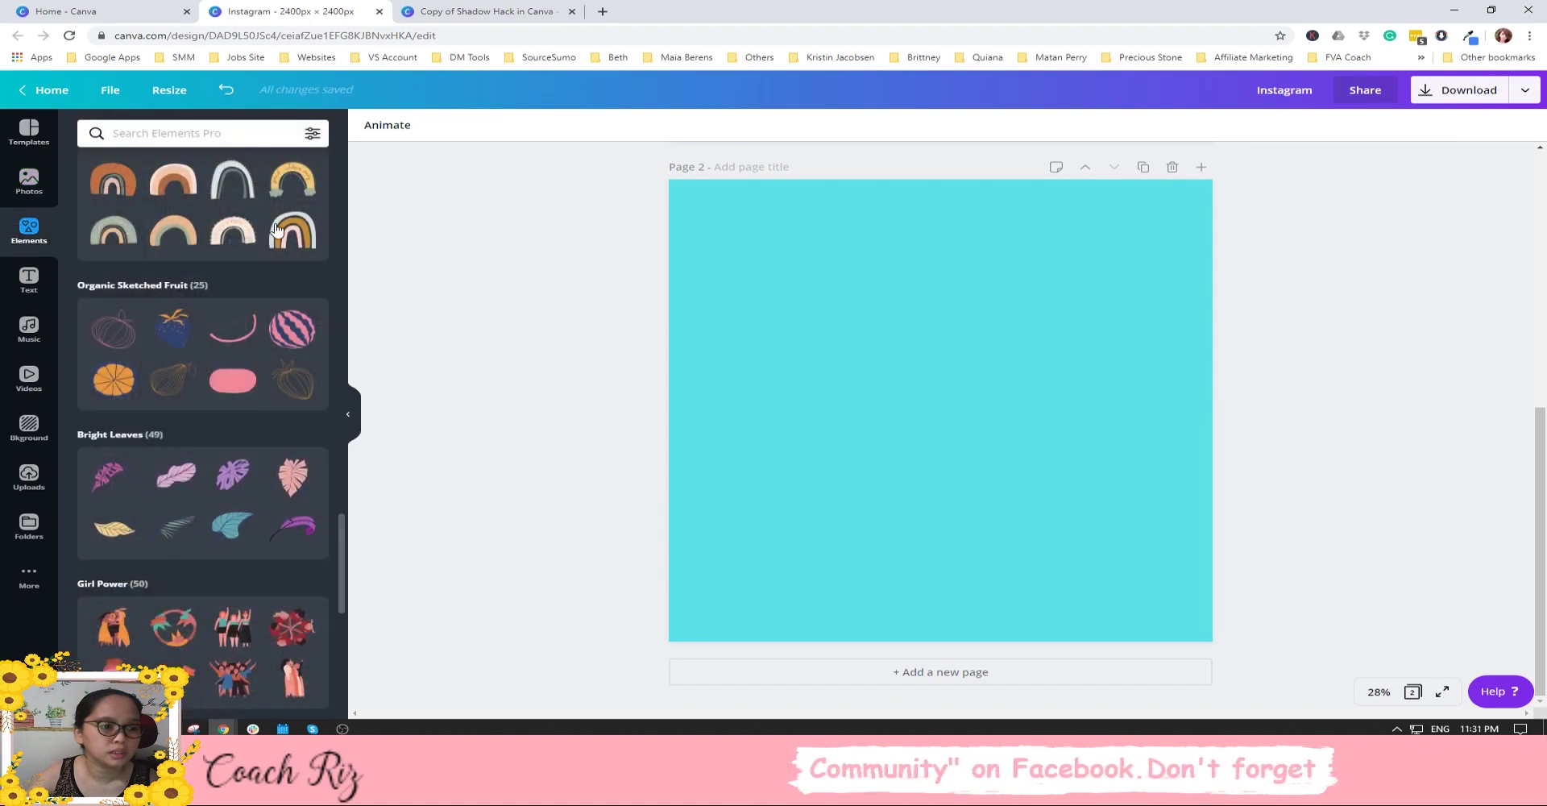
pyautogui.press('Return')
# Add a 3×3 grid so its nine cells fill page 2.
pyautogui.scroll(-2, 237, 309)
pyautogui.scroll(-10, 238, 309)
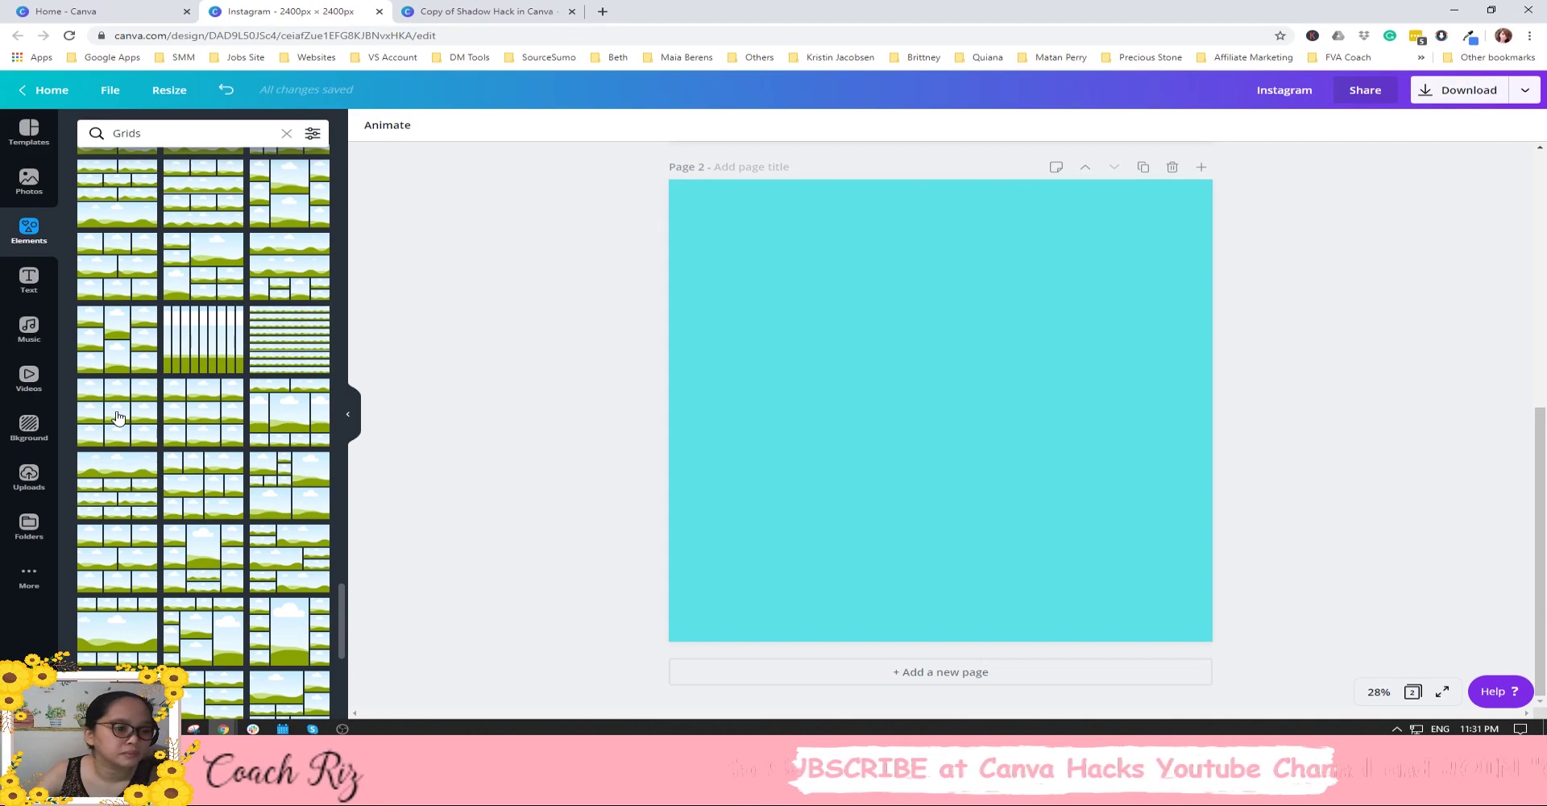
pyautogui.click(117, 416)
pyautogui.click(636, 350)
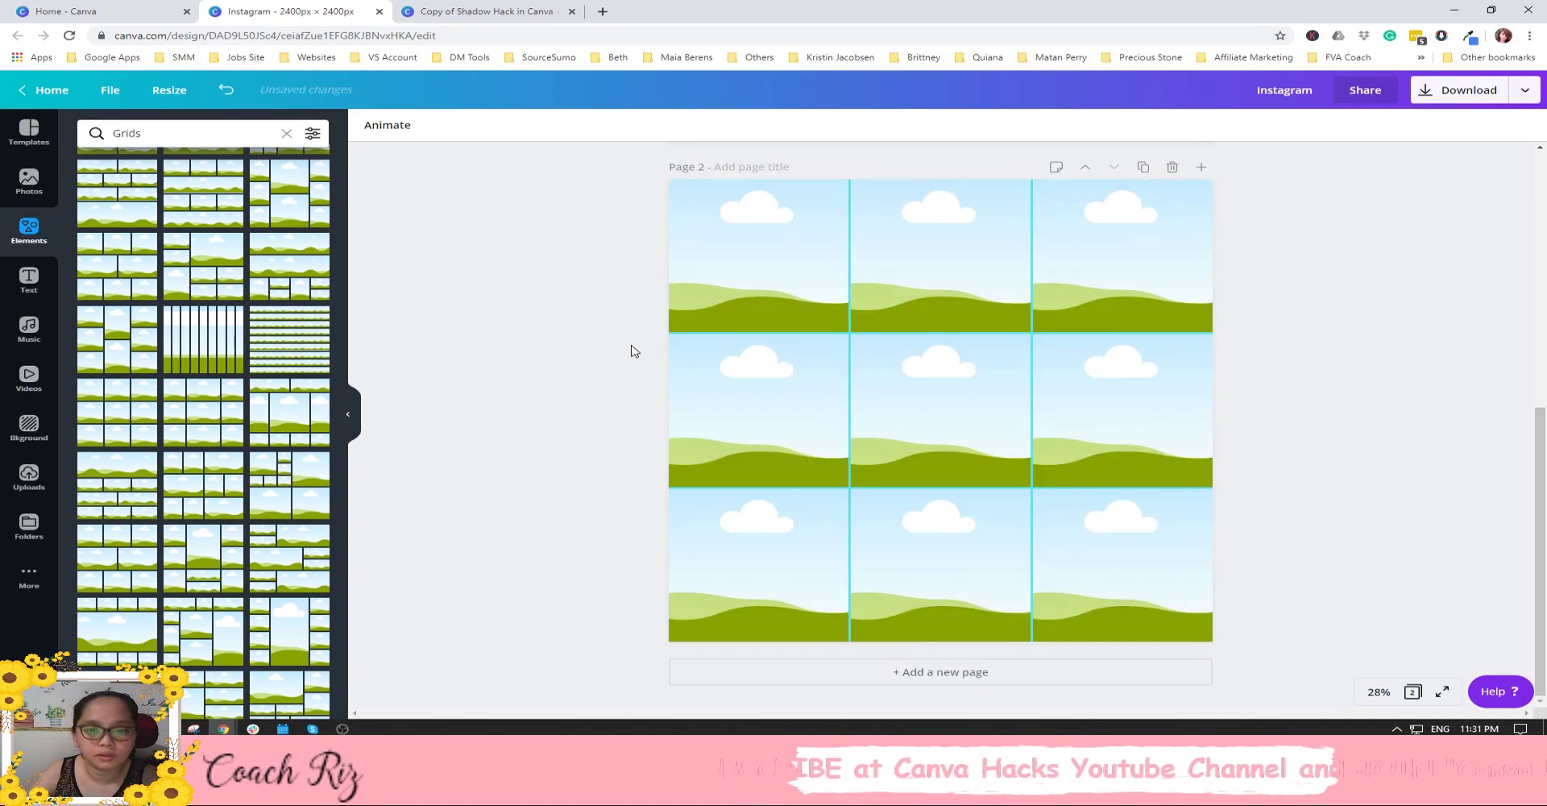
pyautogui.click(804, 323)
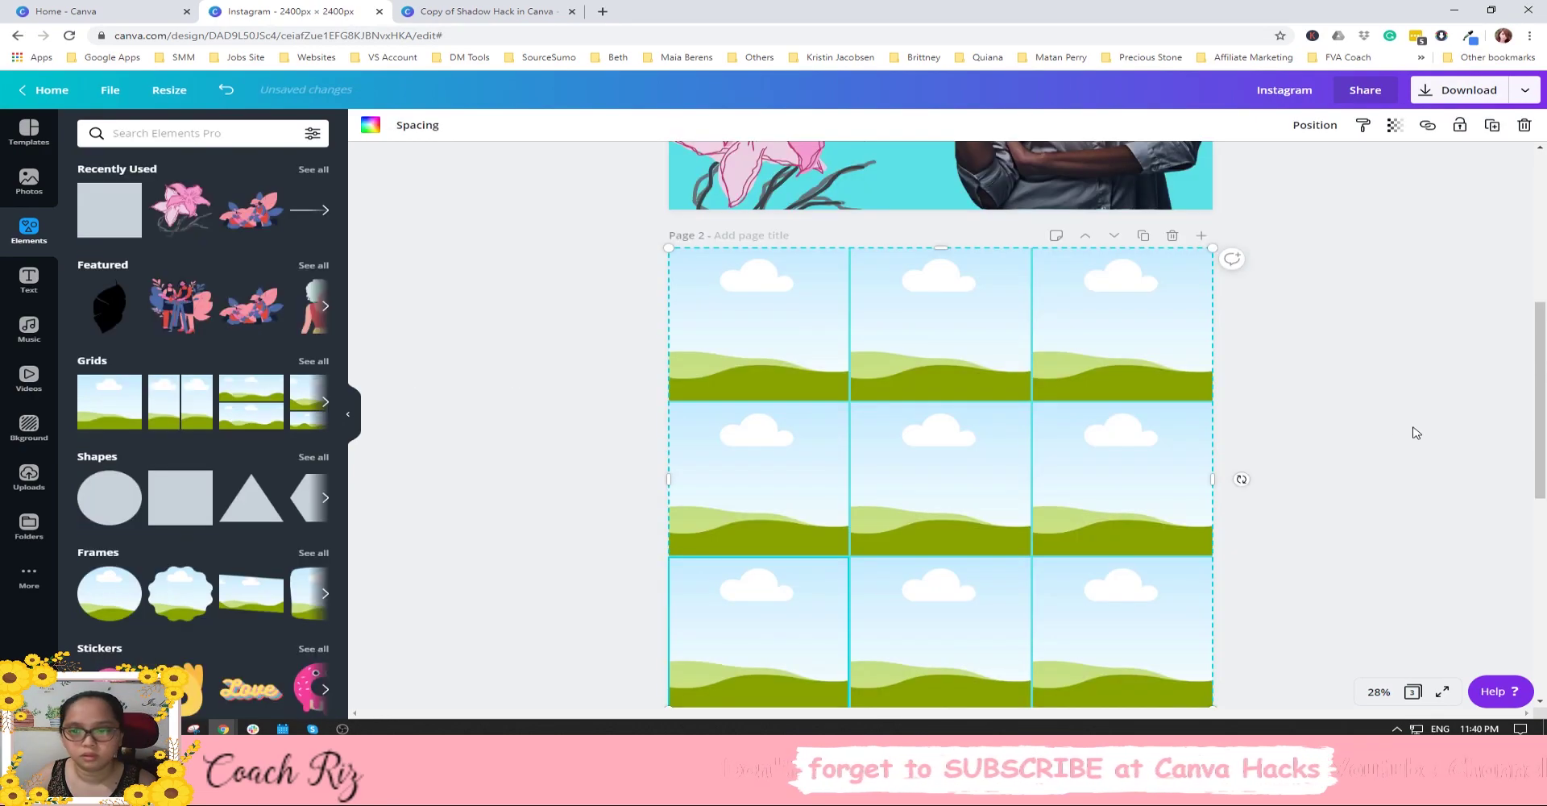
pyautogui.scroll(4, 1381, 425)
pyautogui.scroll(-1, 1378, 424)
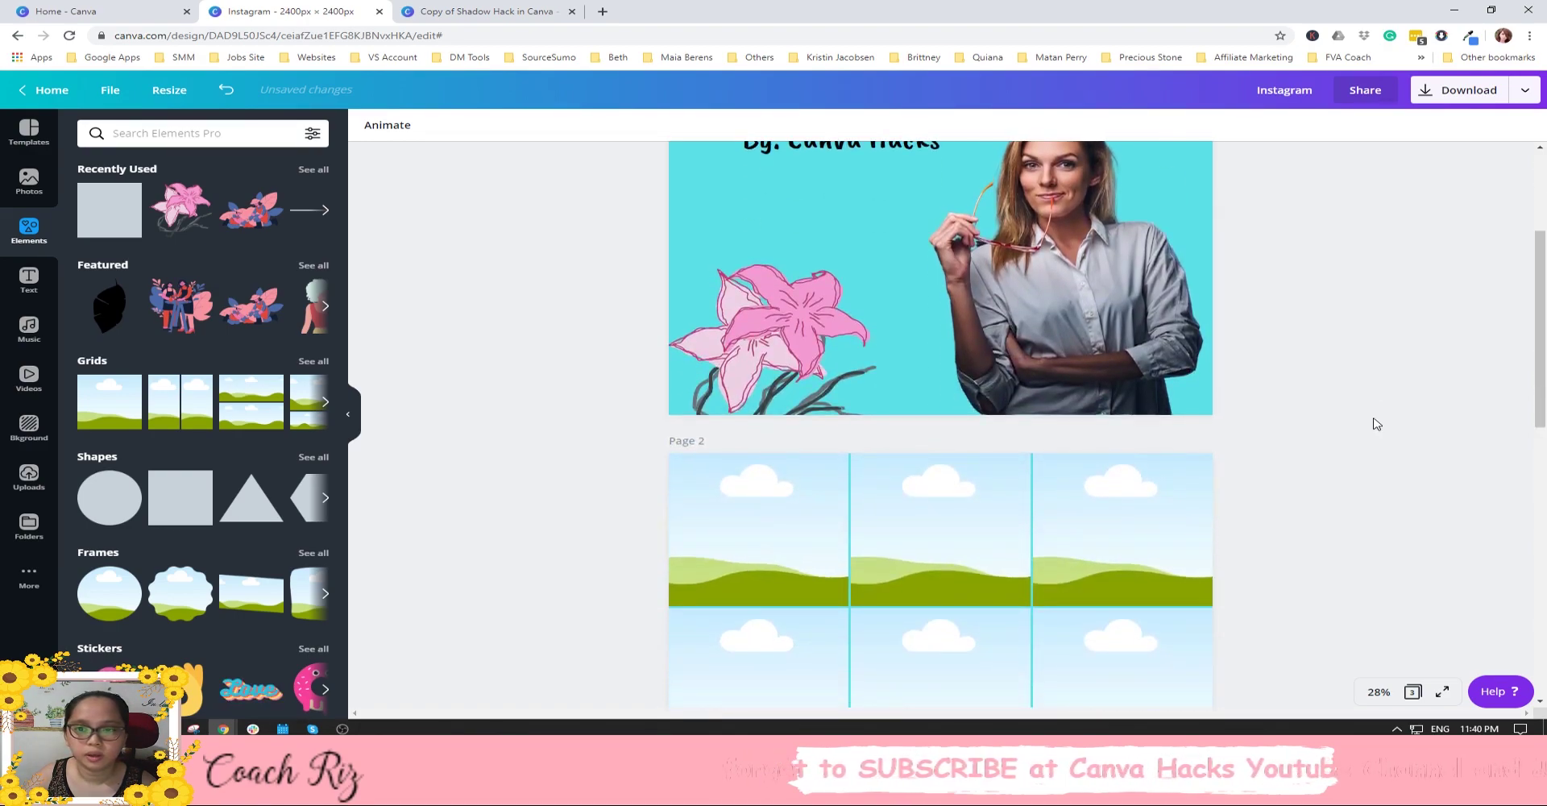
pyautogui.scroll(3, 1377, 424)
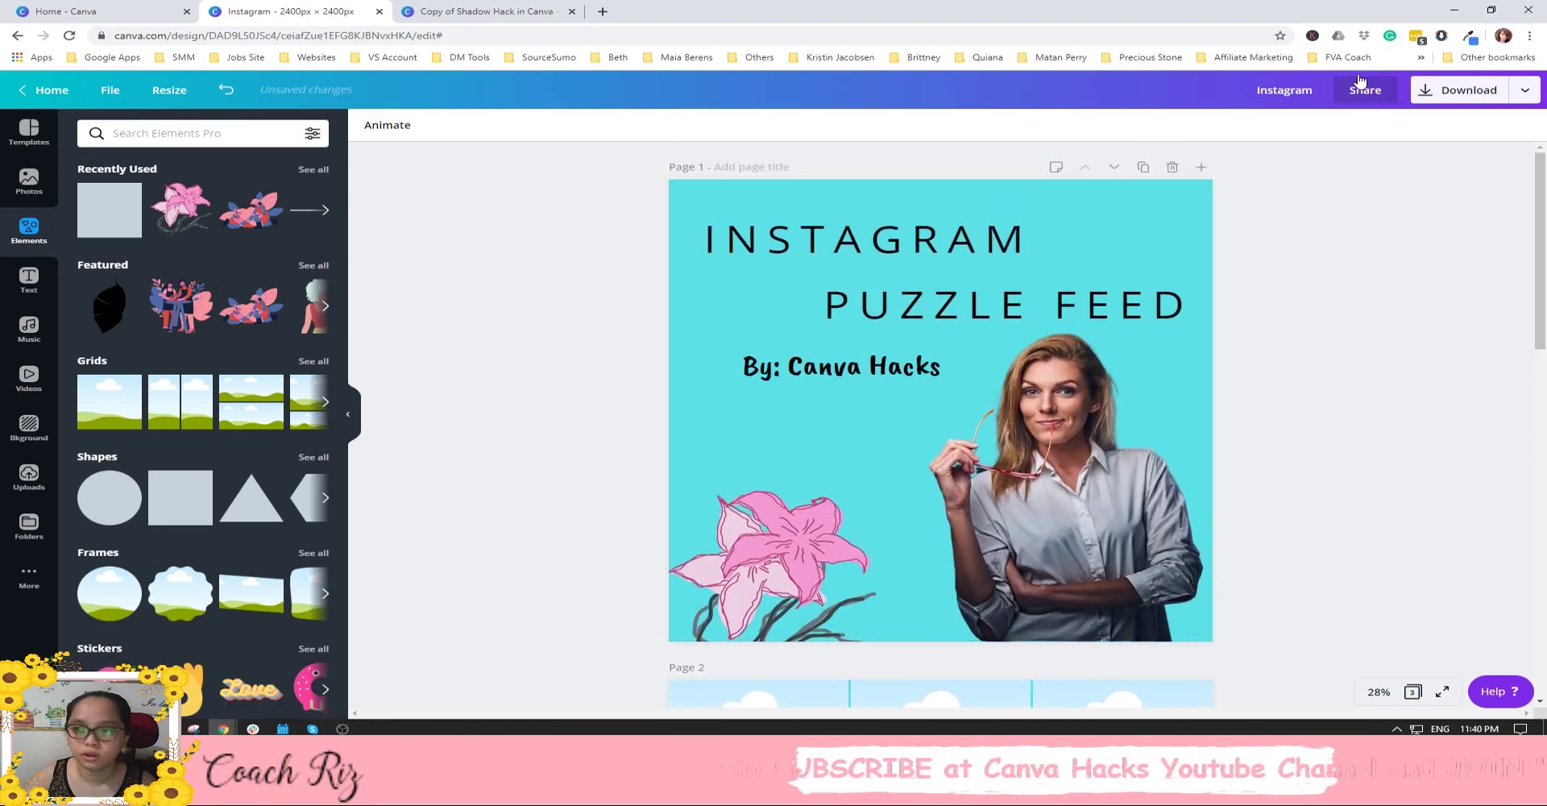
# Download only page 1 as a JPG at 100% quality and save the file.
pyautogui.click(1459, 89)
pyautogui.click(1410, 185)
pyautogui.click(1370, 231)
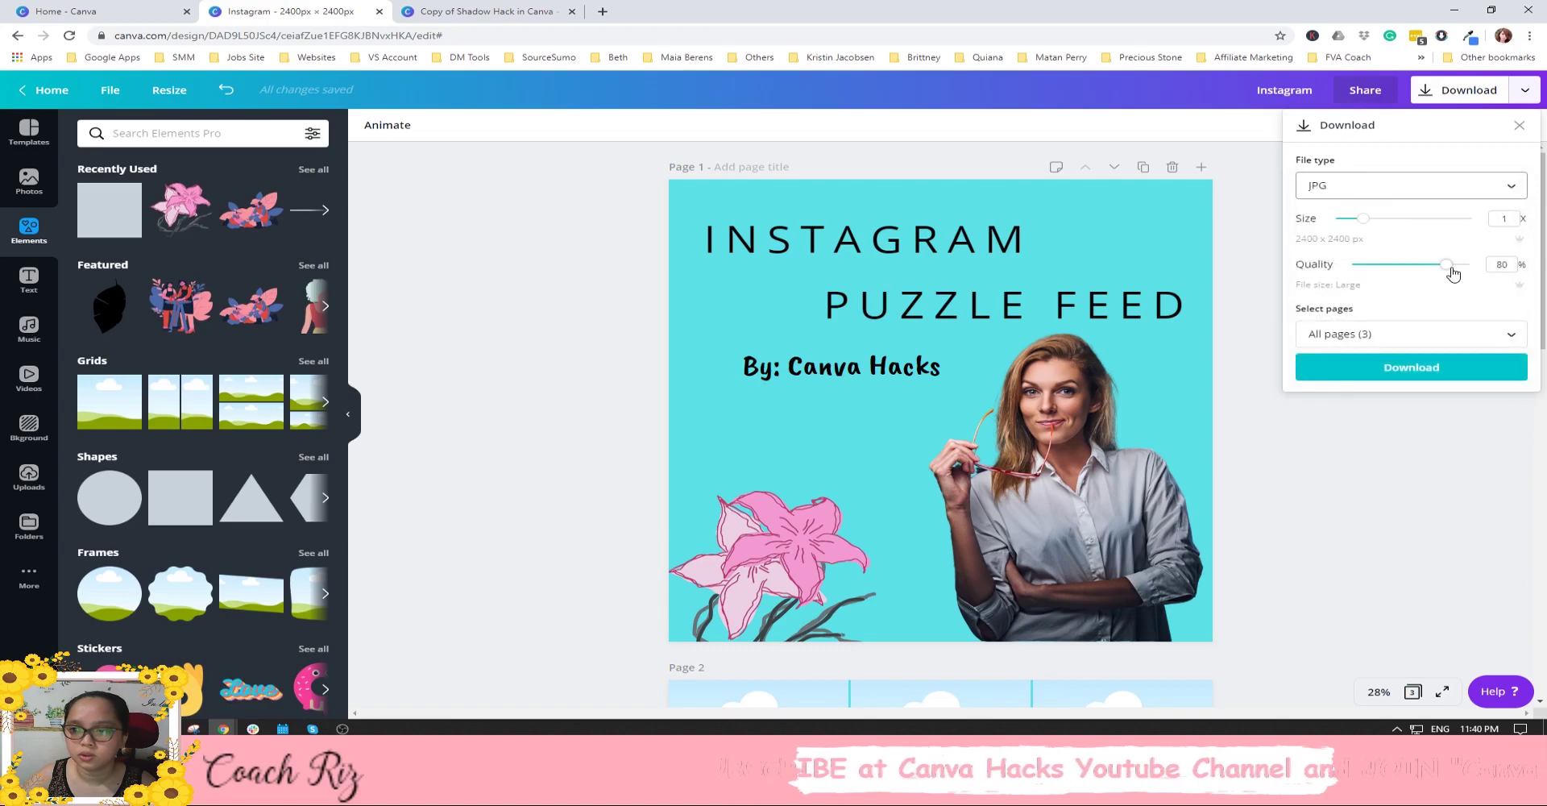
pyautogui.moveTo(1453, 274); pyautogui.dragTo(1471, 270)
pyautogui.click(1459, 333)
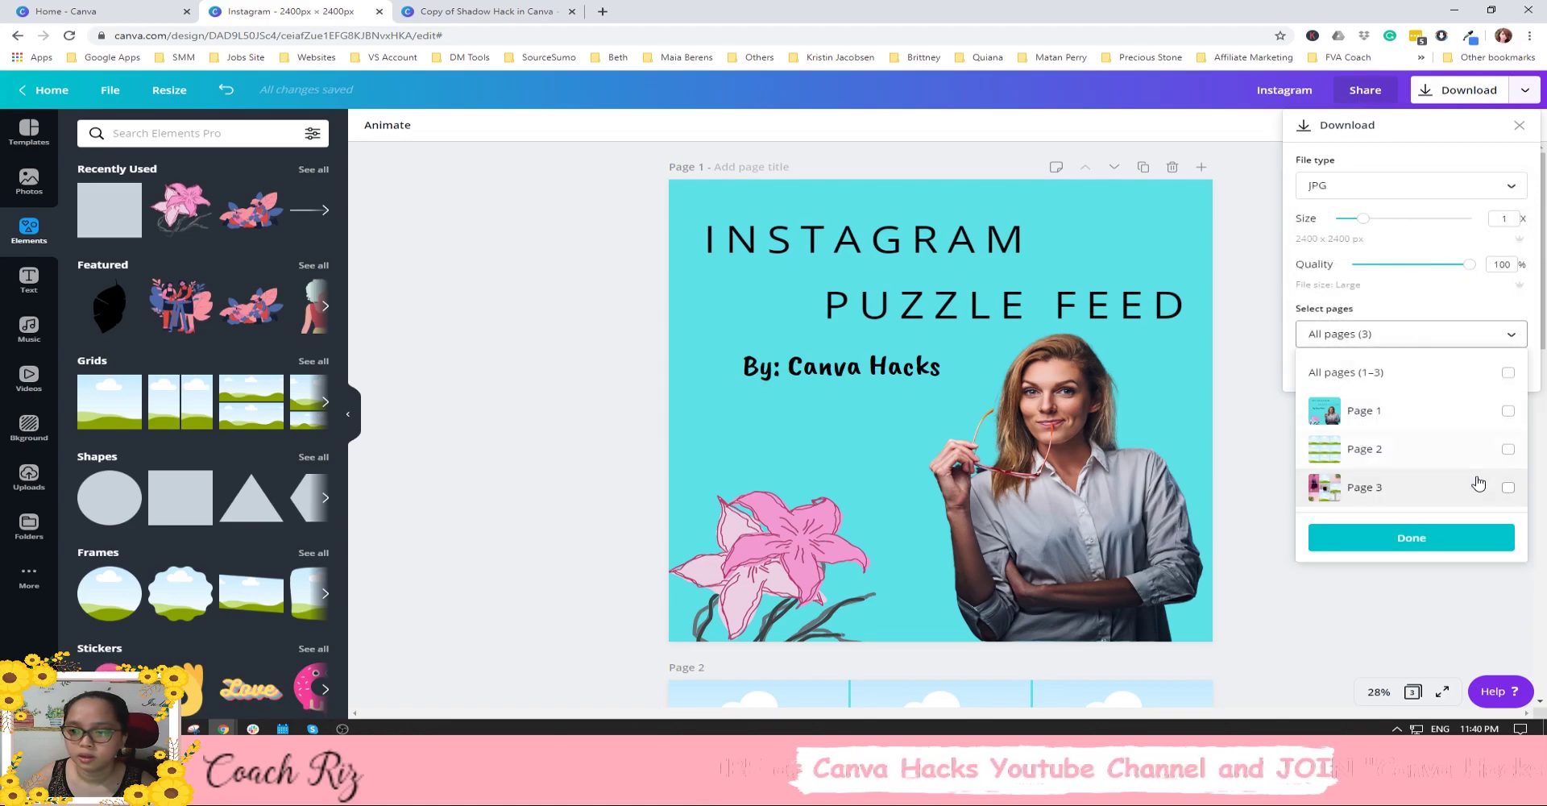
pyautogui.click(1508, 410)
pyautogui.click(1381, 540)
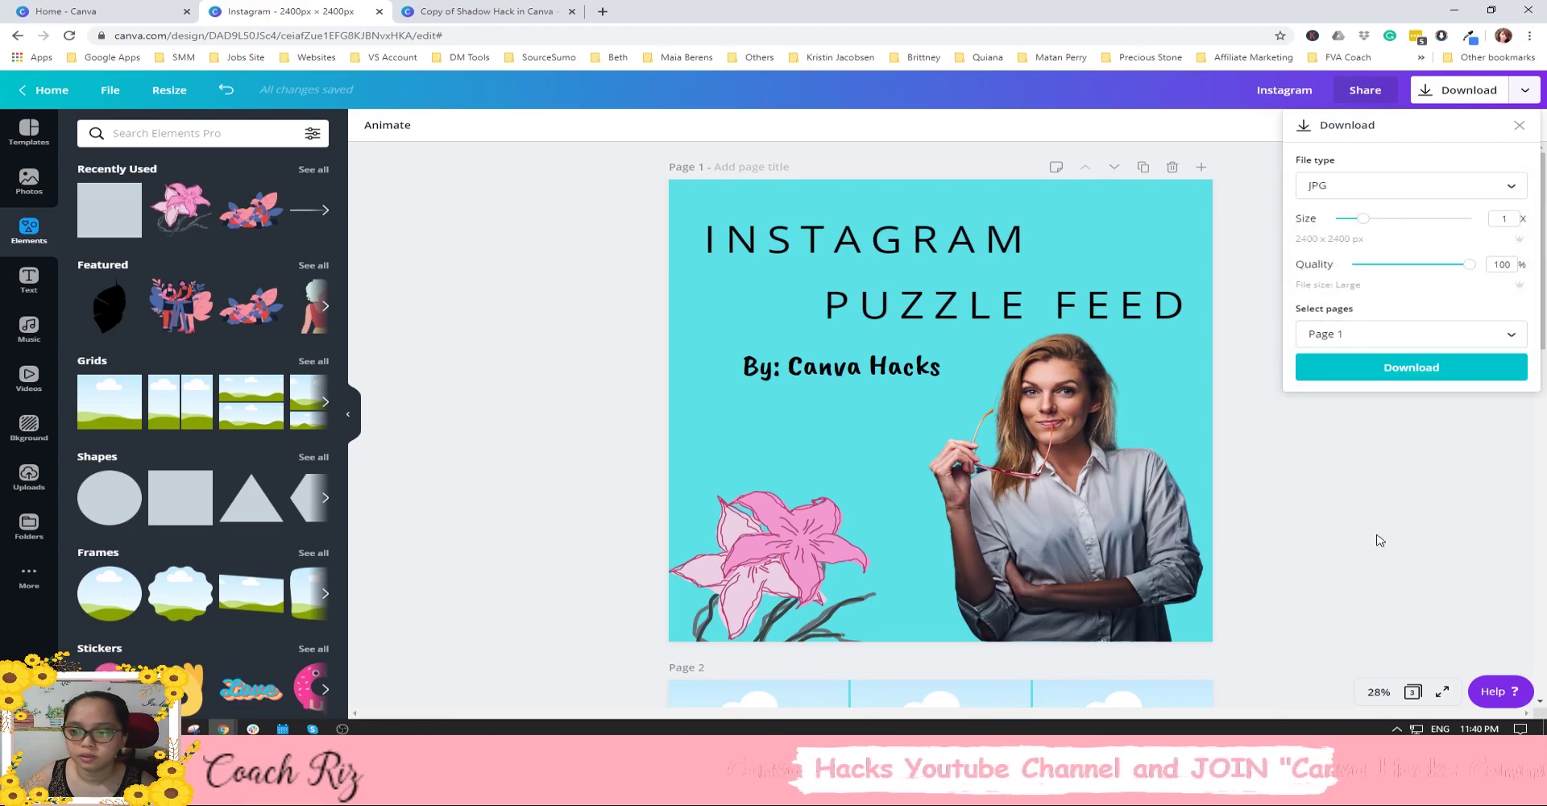
pyautogui.click(1418, 369)
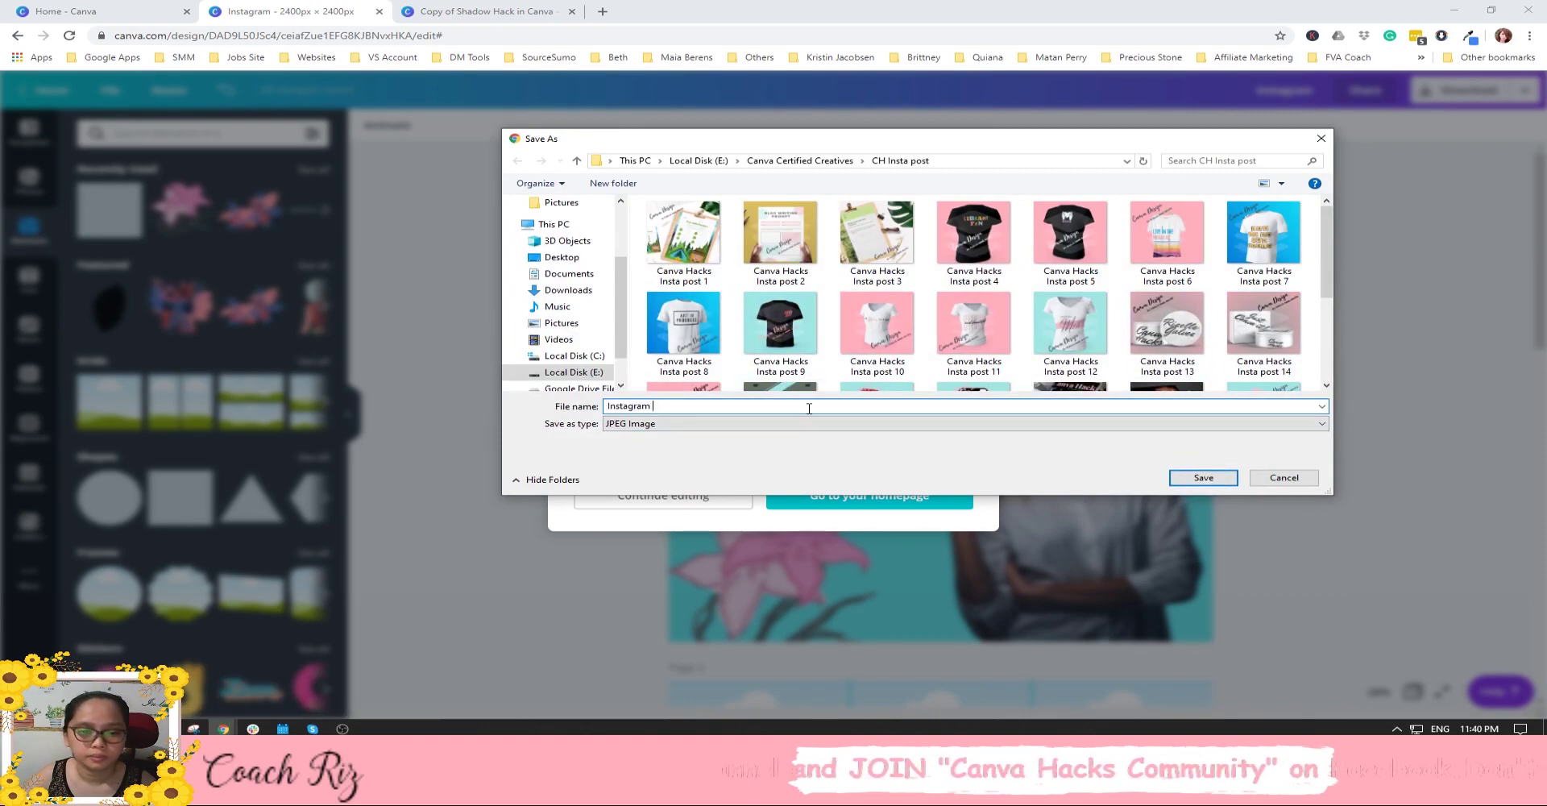
pyautogui.press('Return')
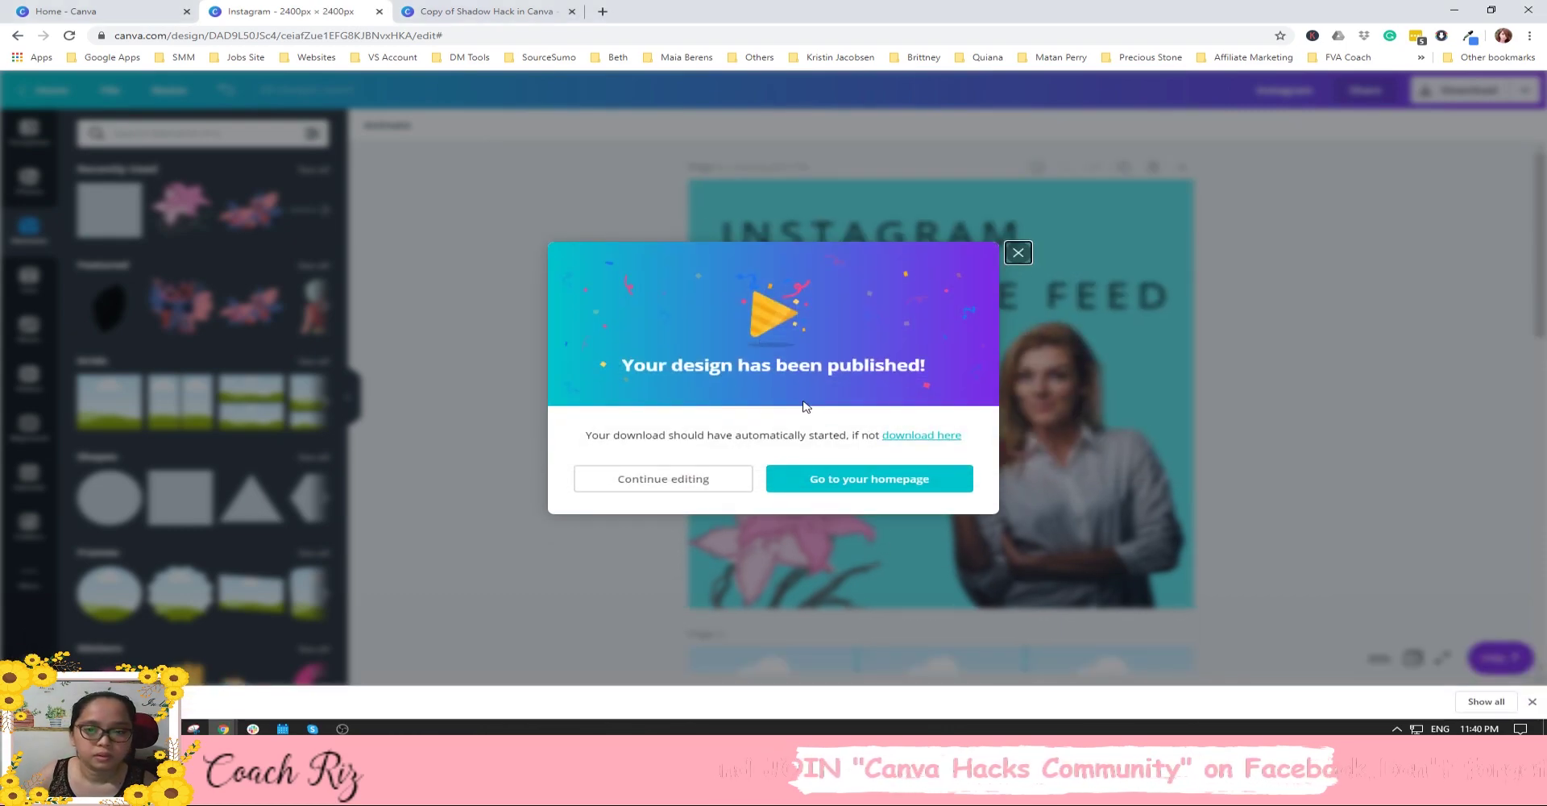
# Dismiss the published message and upload the exported Instagram cover JPG.
pyautogui.click(1020, 253)
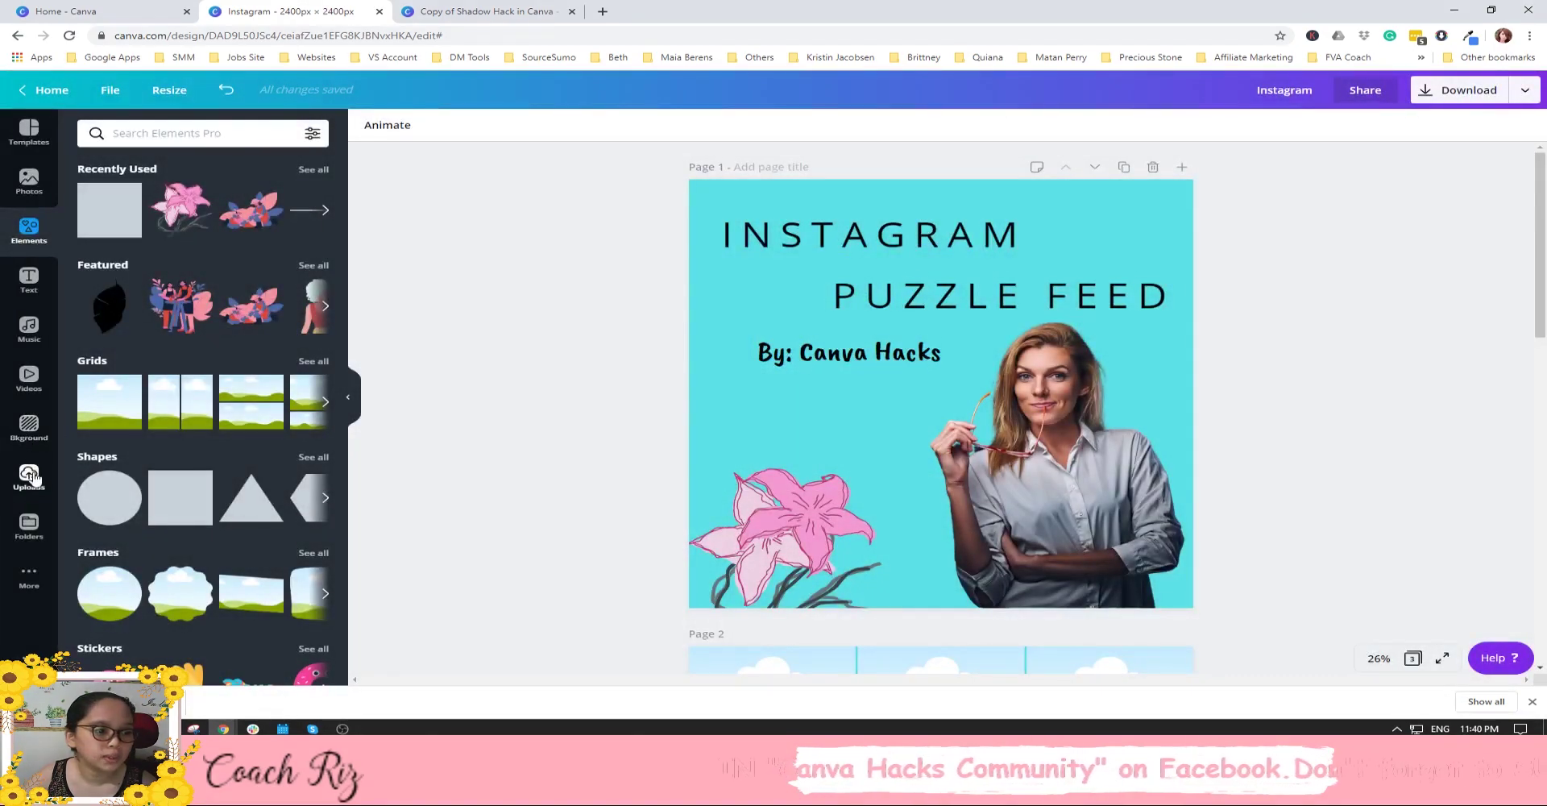
pyautogui.click(29, 477)
pyautogui.click(204, 134)
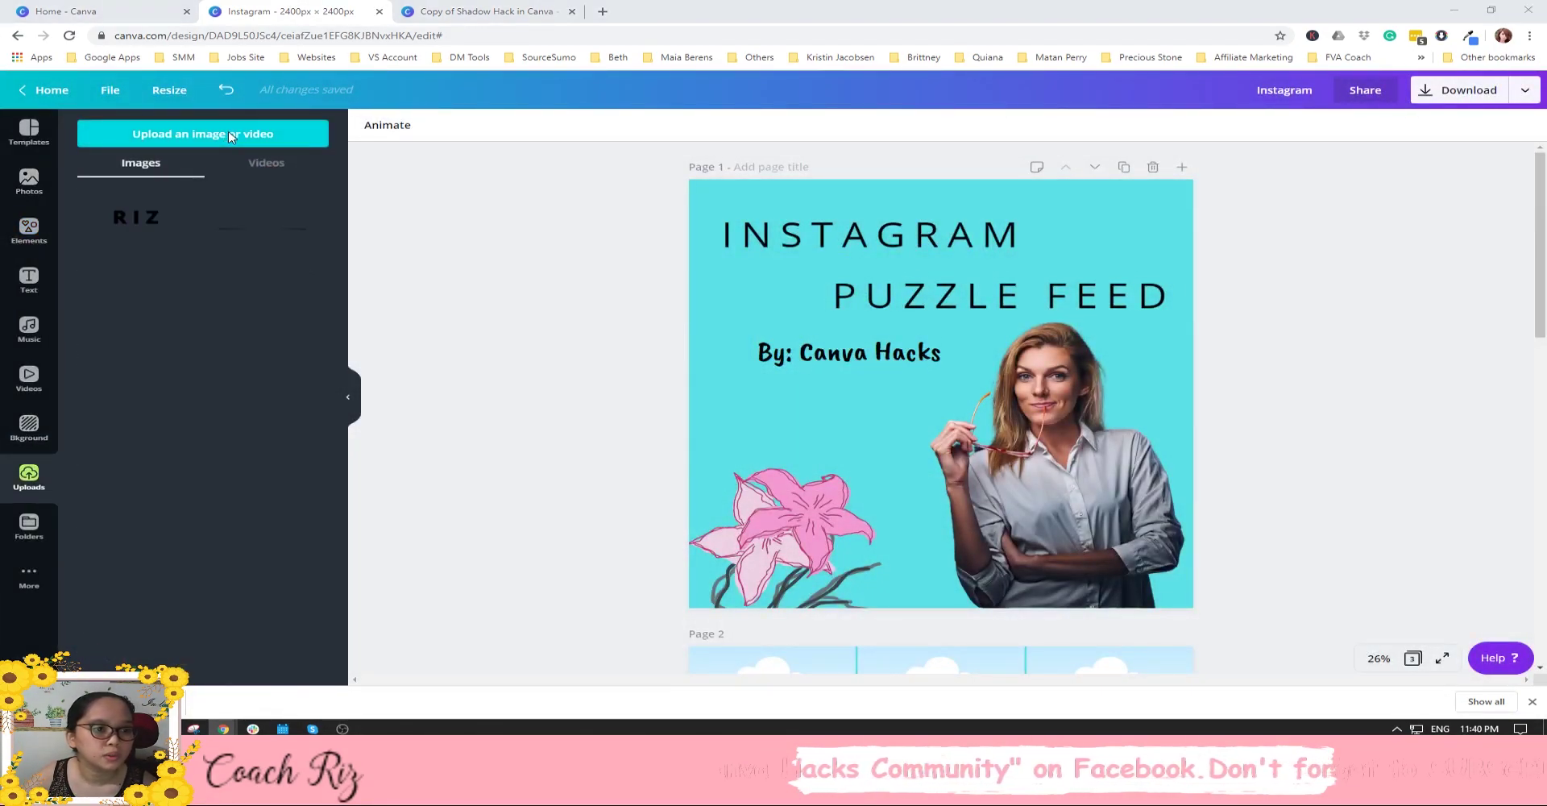
pyautogui.click(808, 328)
pyautogui.scroll(-3, 967, 323)
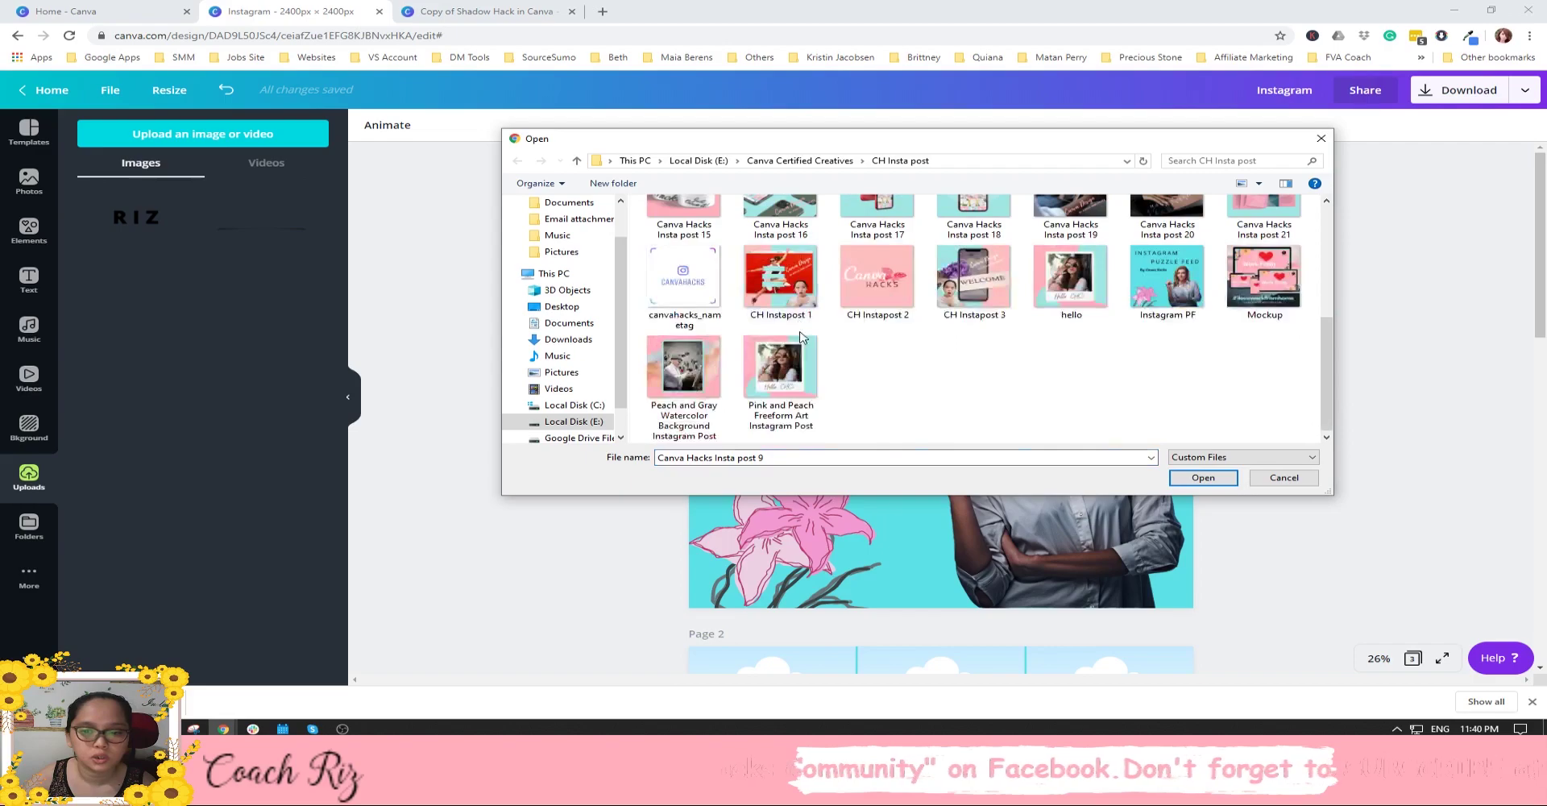
pyautogui.doubleClick(1161, 301)
pyautogui.scroll(-5, 1057, 336)
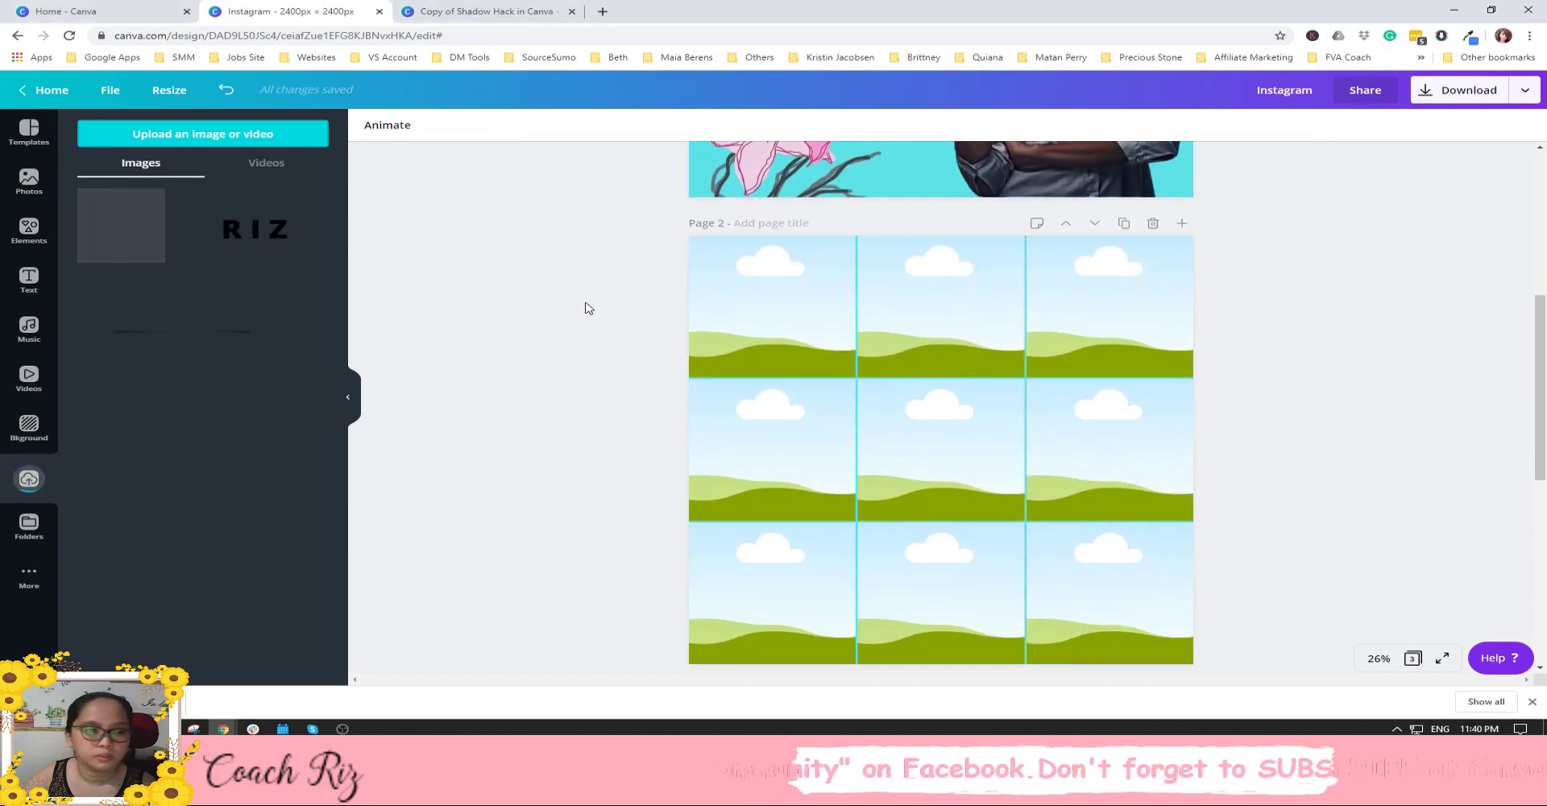
# Place the cover in the grid's top-middle cell and enlarge it to span the whole grid.
pyautogui.click(135, 236)
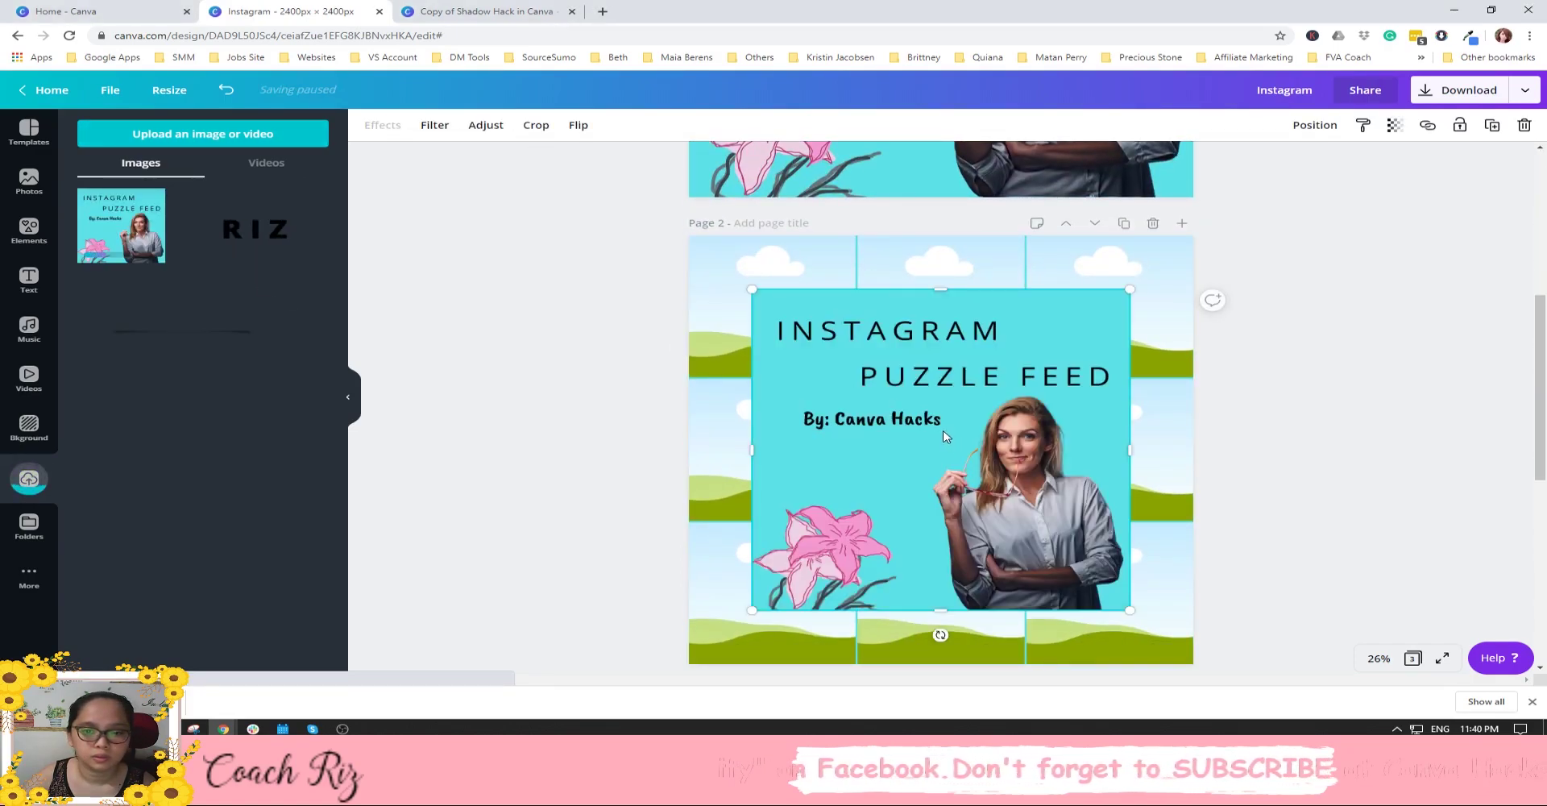
pyautogui.moveTo(944, 436); pyautogui.dragTo(901, 357)
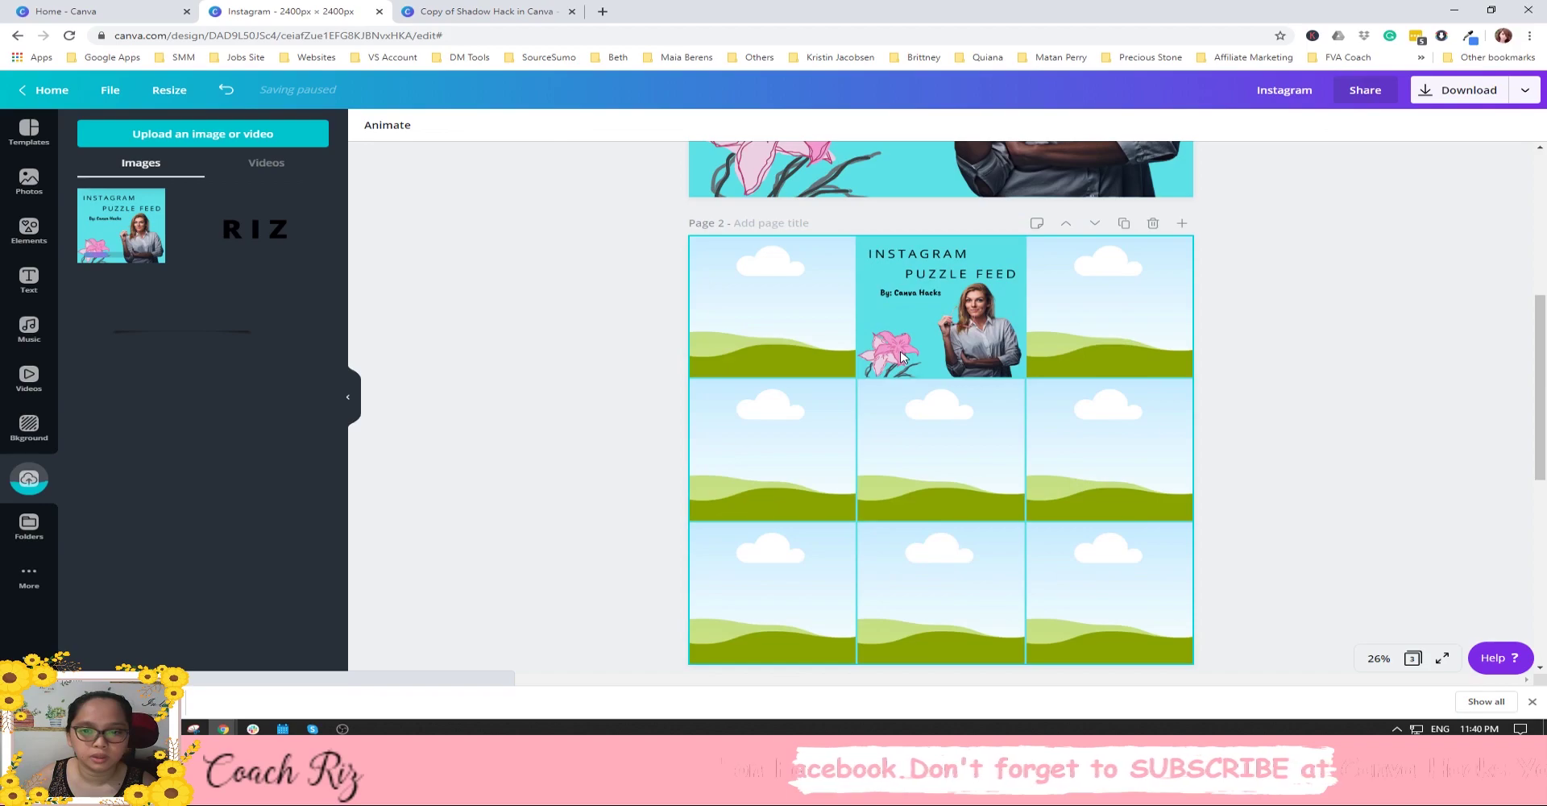
pyautogui.click(915, 314)
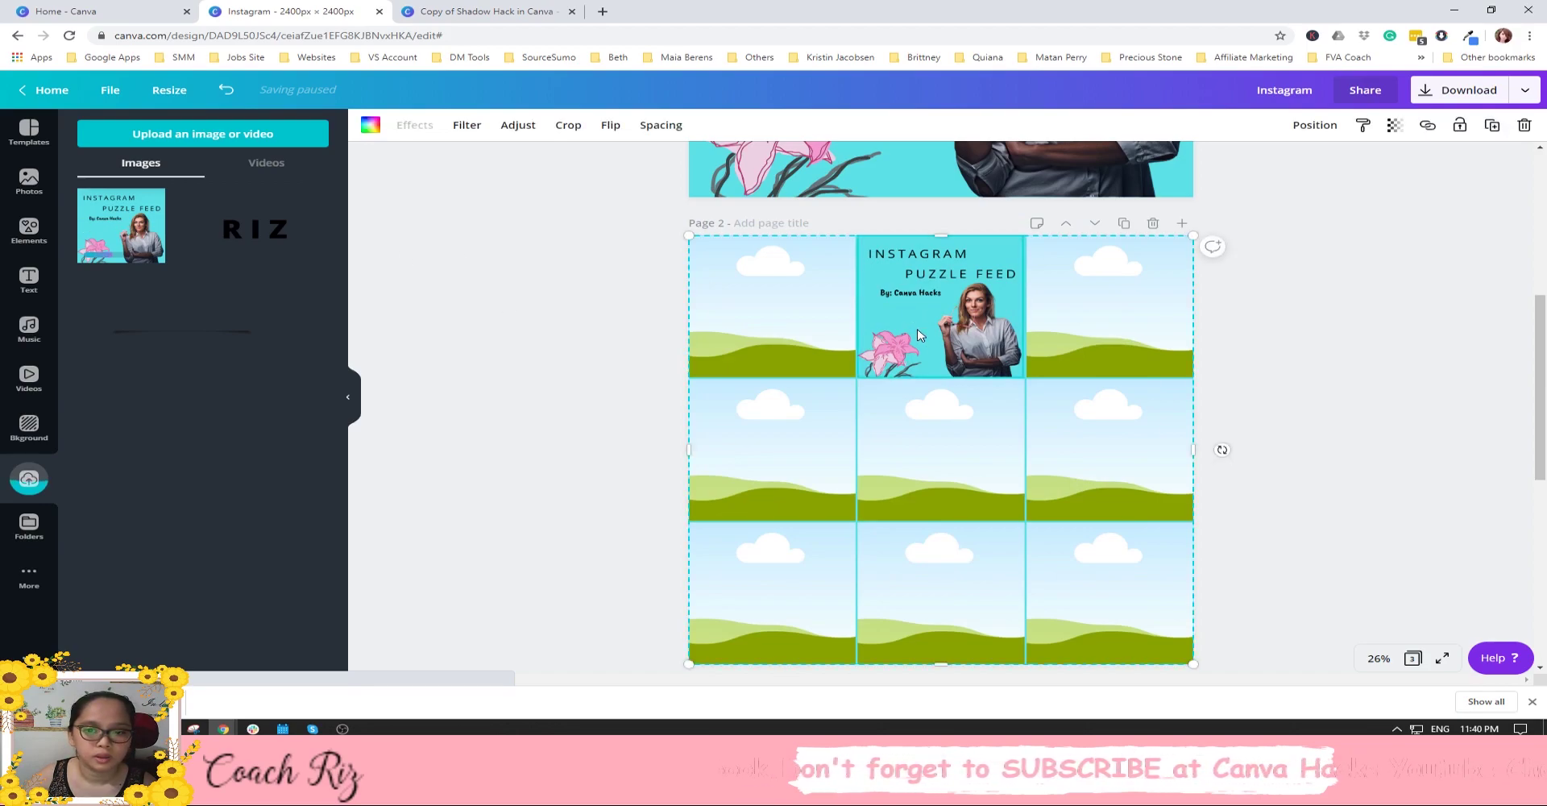
pyautogui.doubleClick(919, 334)
pyautogui.moveTo(859, 377); pyautogui.dragTo(724, 525)
pyautogui.moveTo(1023, 519); pyautogui.dragTo(1226, 644)
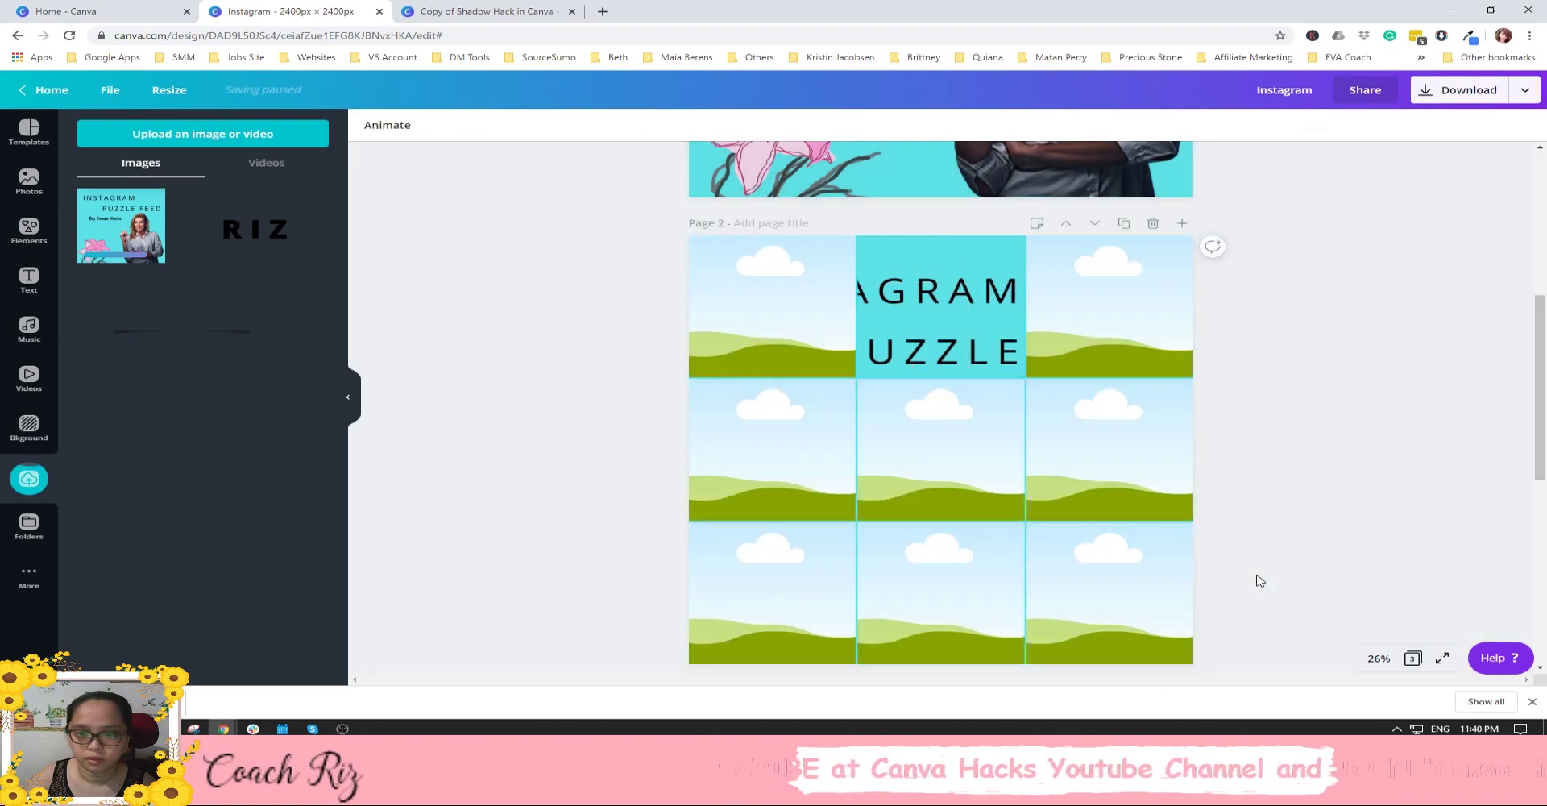
# Drop the Puzzle Feed cover image into the remaining grid cells on page 2.
pyautogui.click(1255, 577)
pyautogui.click(149, 246)
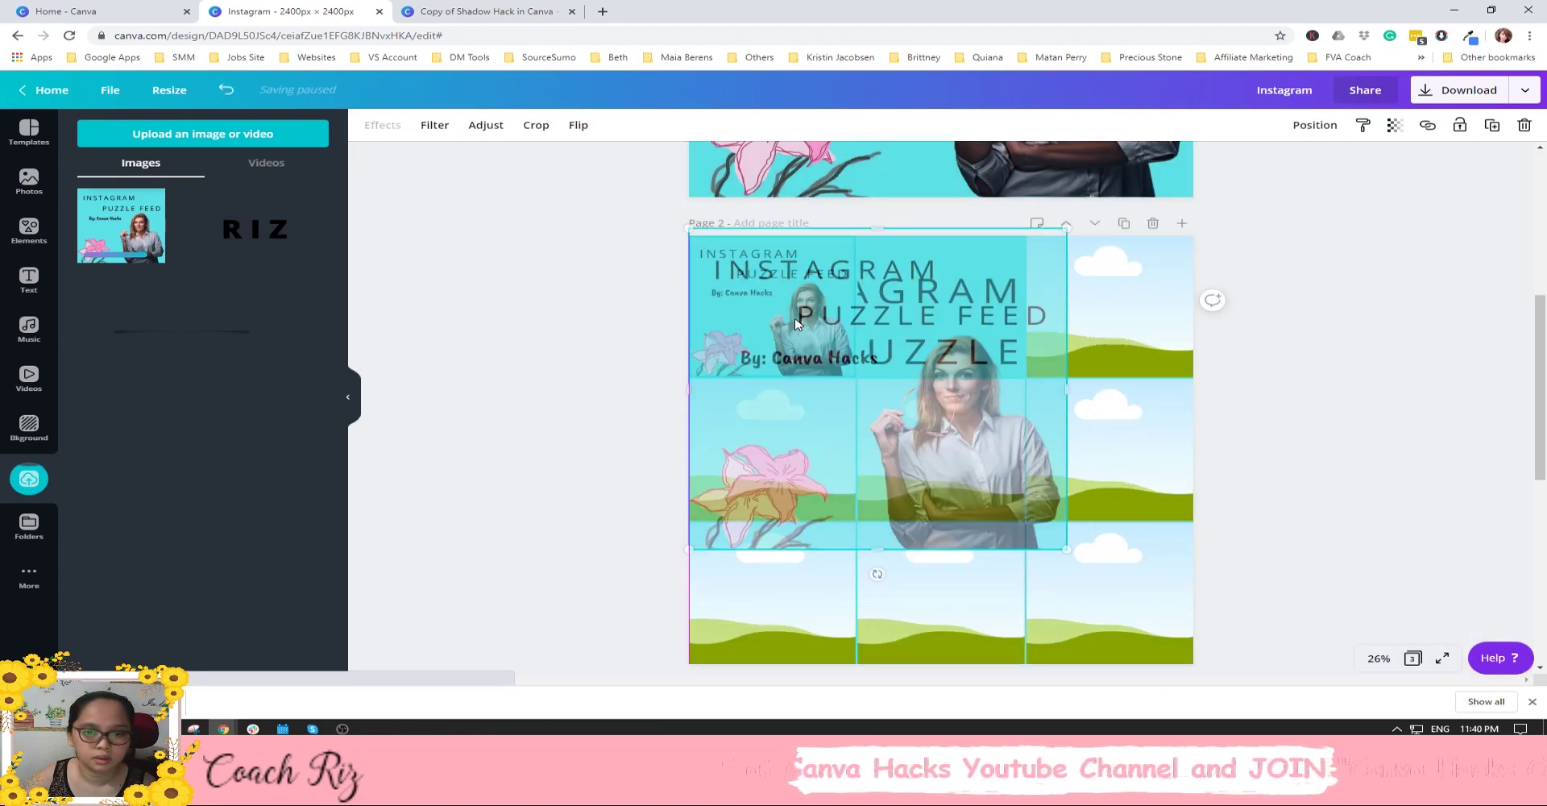
pyautogui.moveTo(121, 226); pyautogui.dragTo(772, 449)
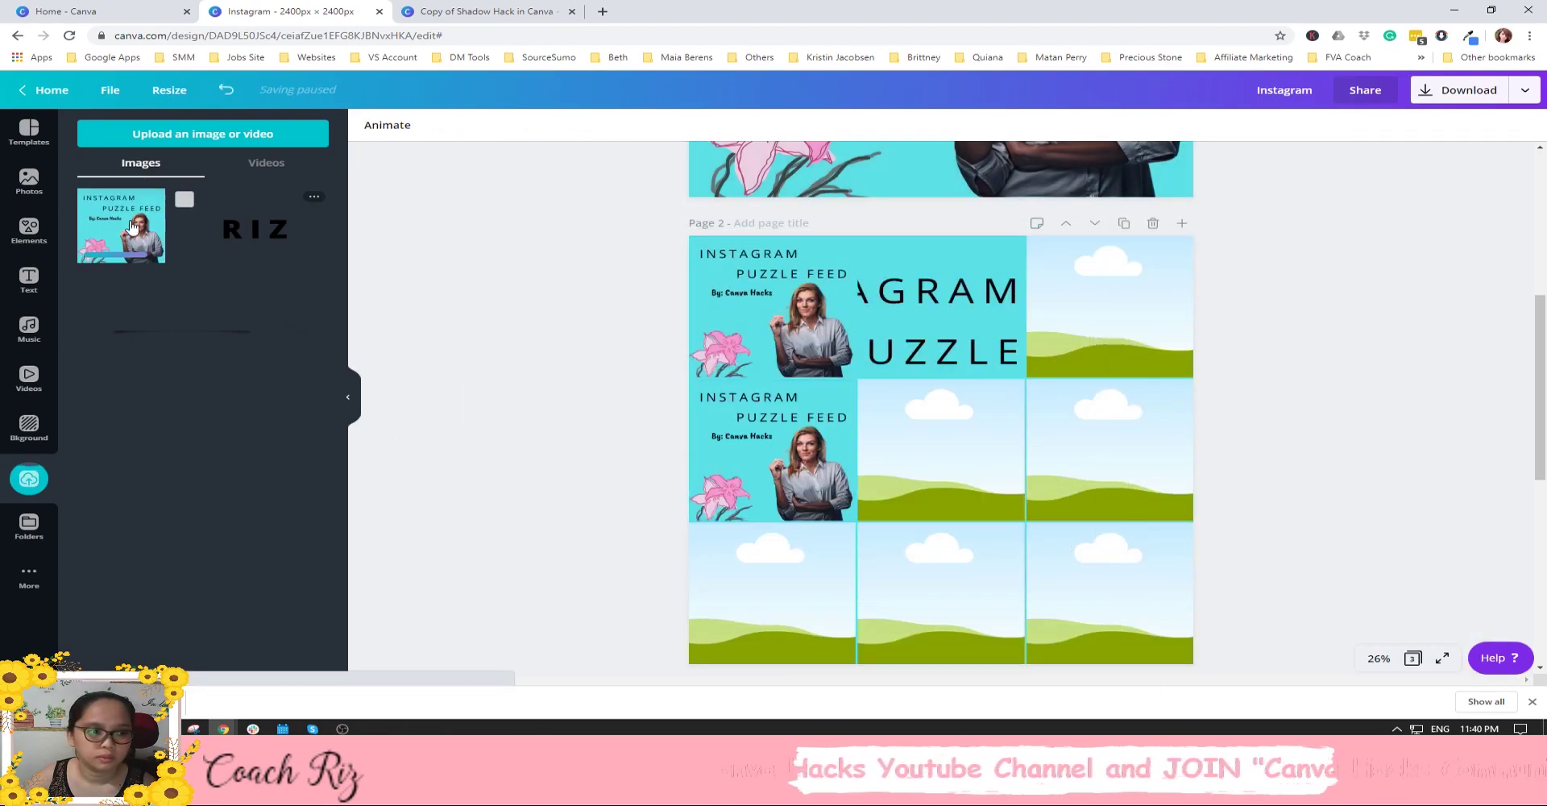
pyautogui.moveTo(121, 225); pyautogui.dragTo(969, 458)
pyautogui.moveTo(121, 226); pyautogui.dragTo(1076, 322)
pyautogui.moveTo(121, 226); pyautogui.dragTo(1110, 450)
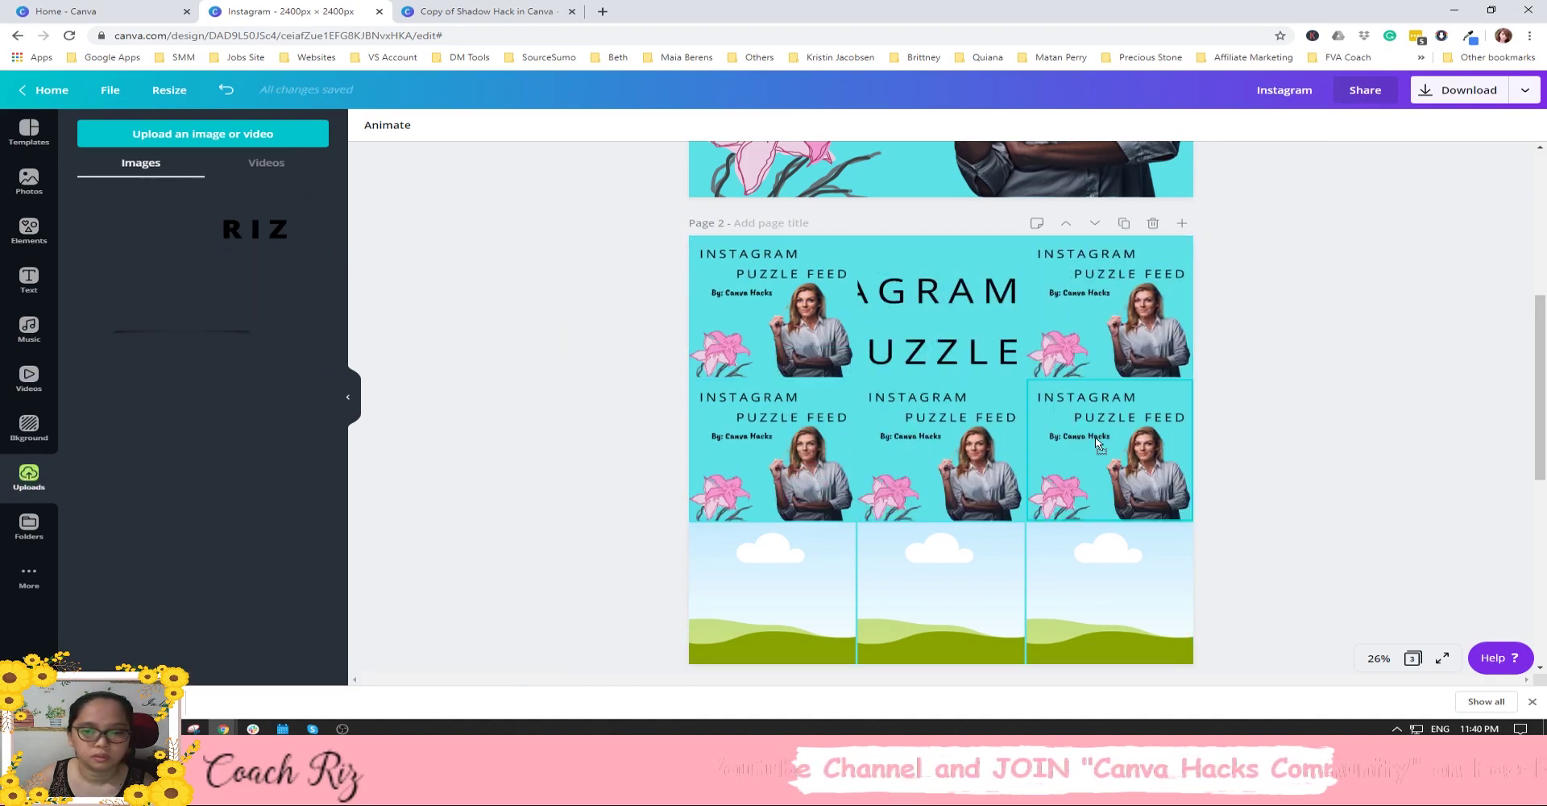
pyautogui.moveTo(121, 226); pyautogui.dragTo(772, 592)
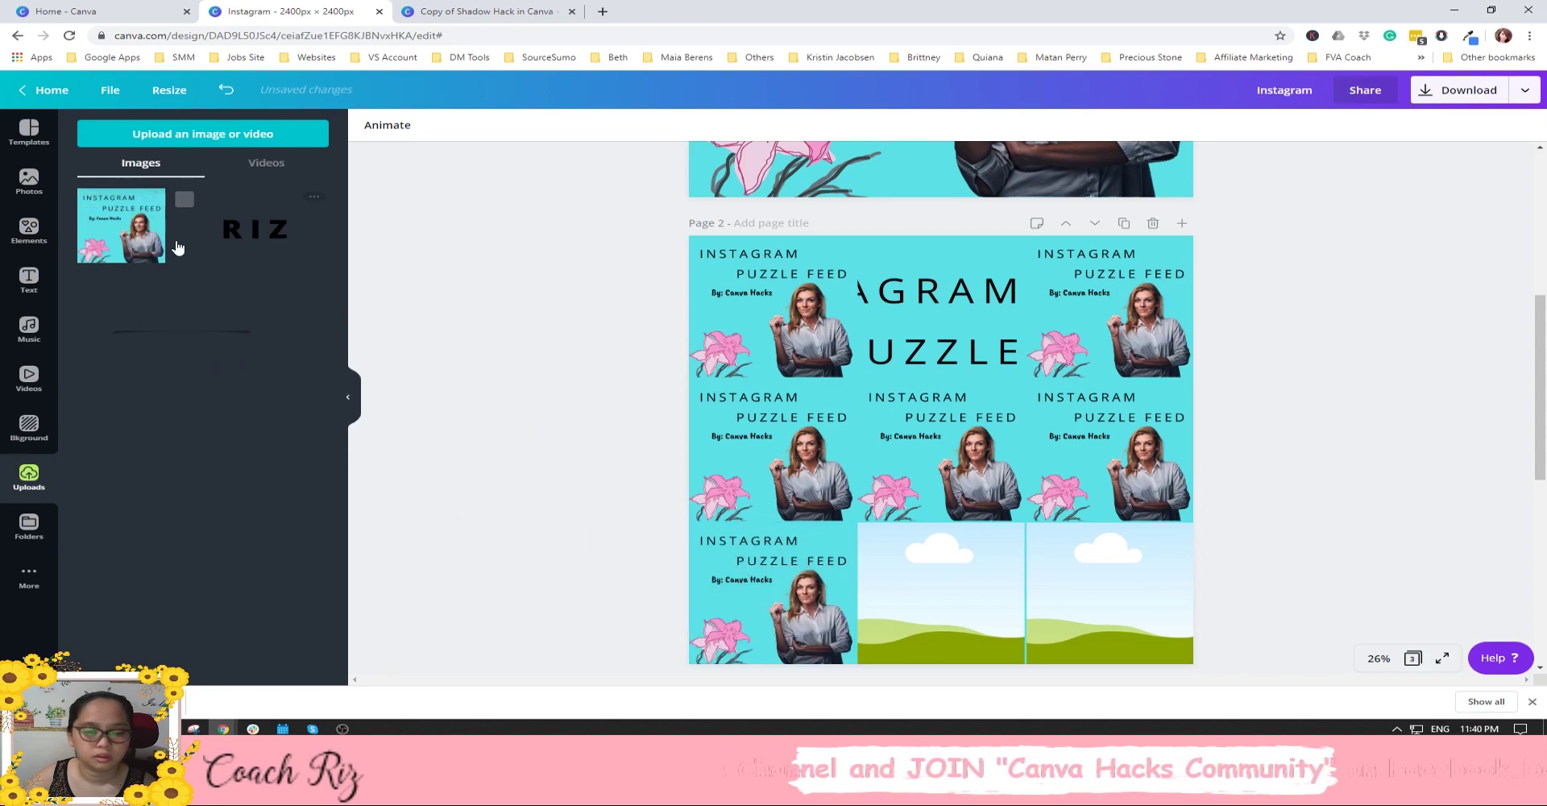
pyautogui.moveTo(161, 242); pyautogui.dragTo(940, 592)
pyautogui.moveTo(121, 226); pyautogui.dragTo(1143, 582)
# Enlarge the top-left and top-right tiles' images so INSTAGRAM PUZZLE FEED spans the top row.
pyautogui.click(767, 323)
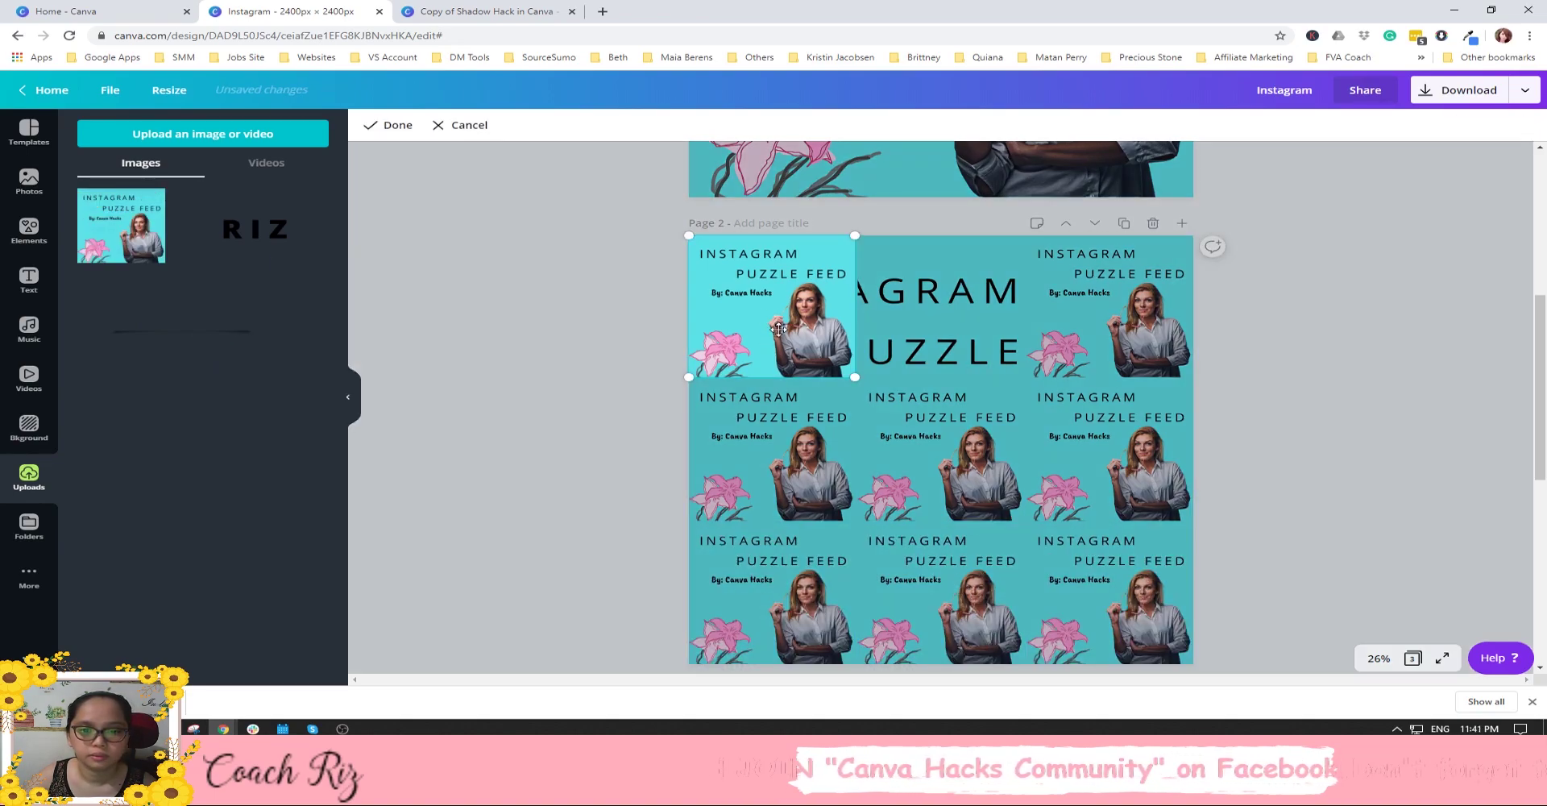
pyautogui.moveTo(867, 385); pyautogui.dragTo(1287, 544)
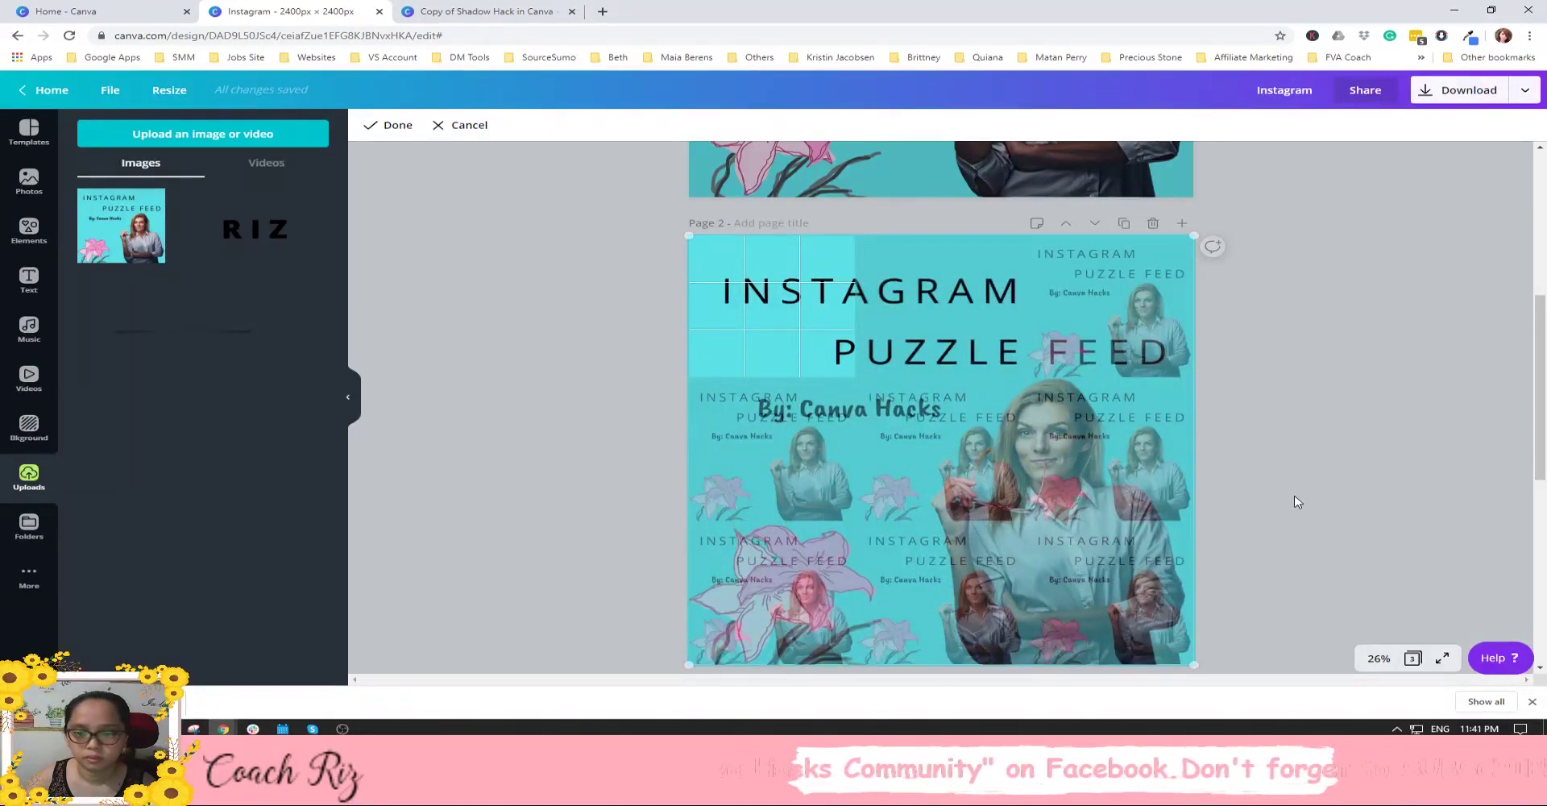
pyautogui.click(1295, 501)
pyautogui.doubleClick(1076, 306)
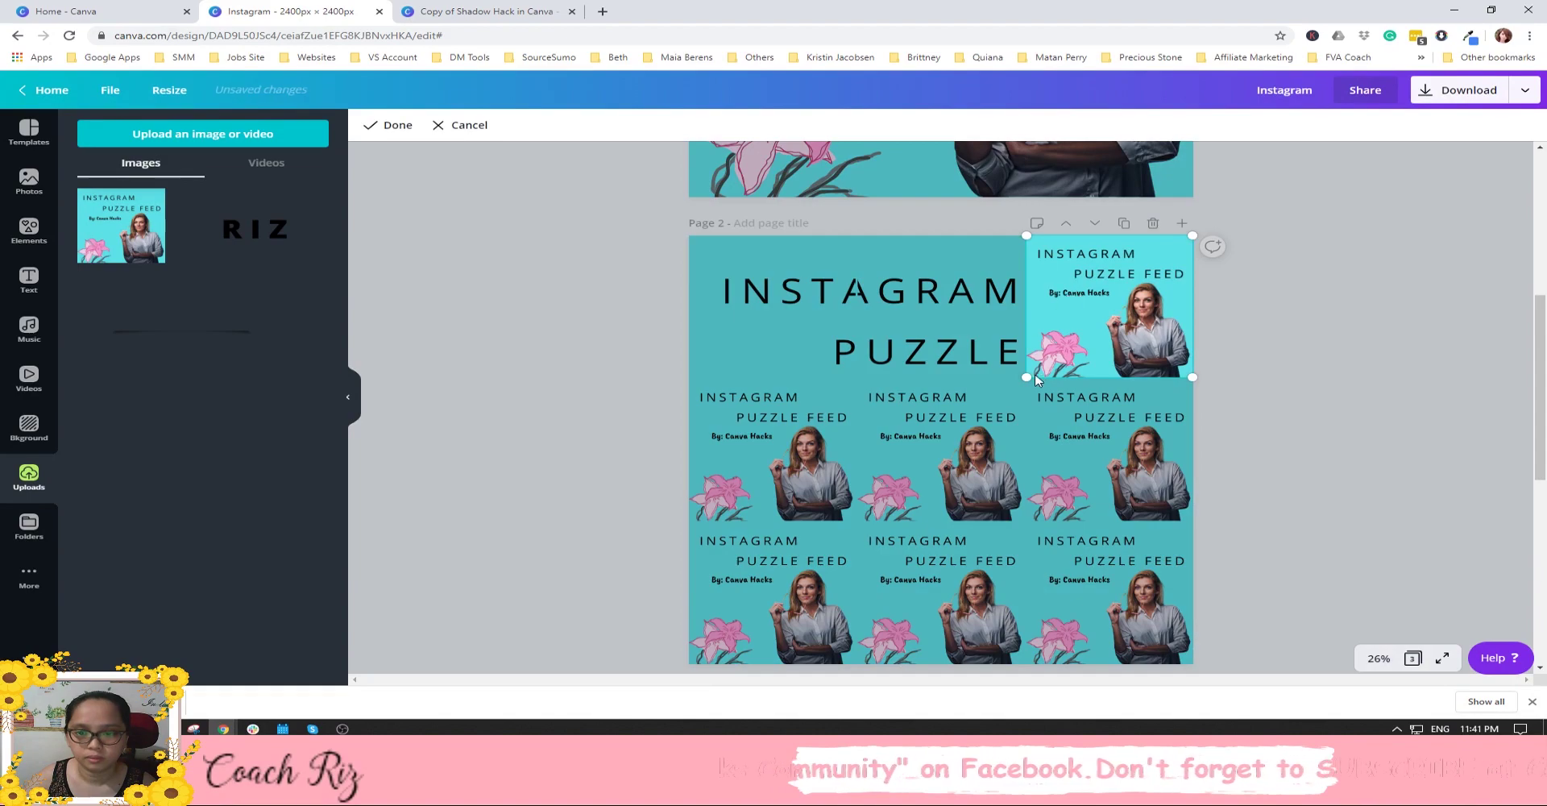
pyautogui.moveTo(1026, 374); pyautogui.dragTo(698, 671)
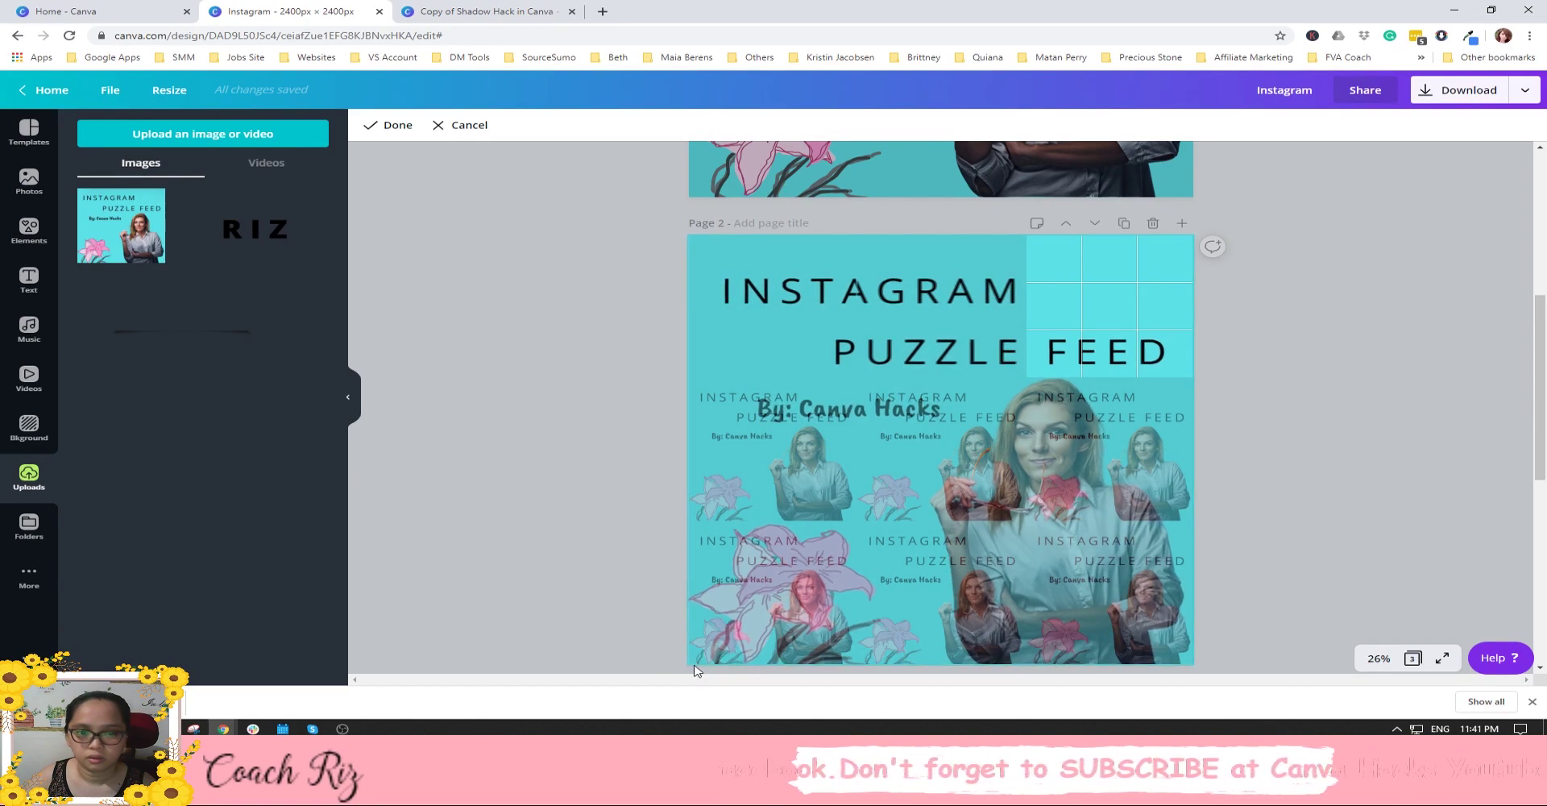
# Apply the top-right crop, then try a white page background and undo it.
pyautogui.click(544, 489)
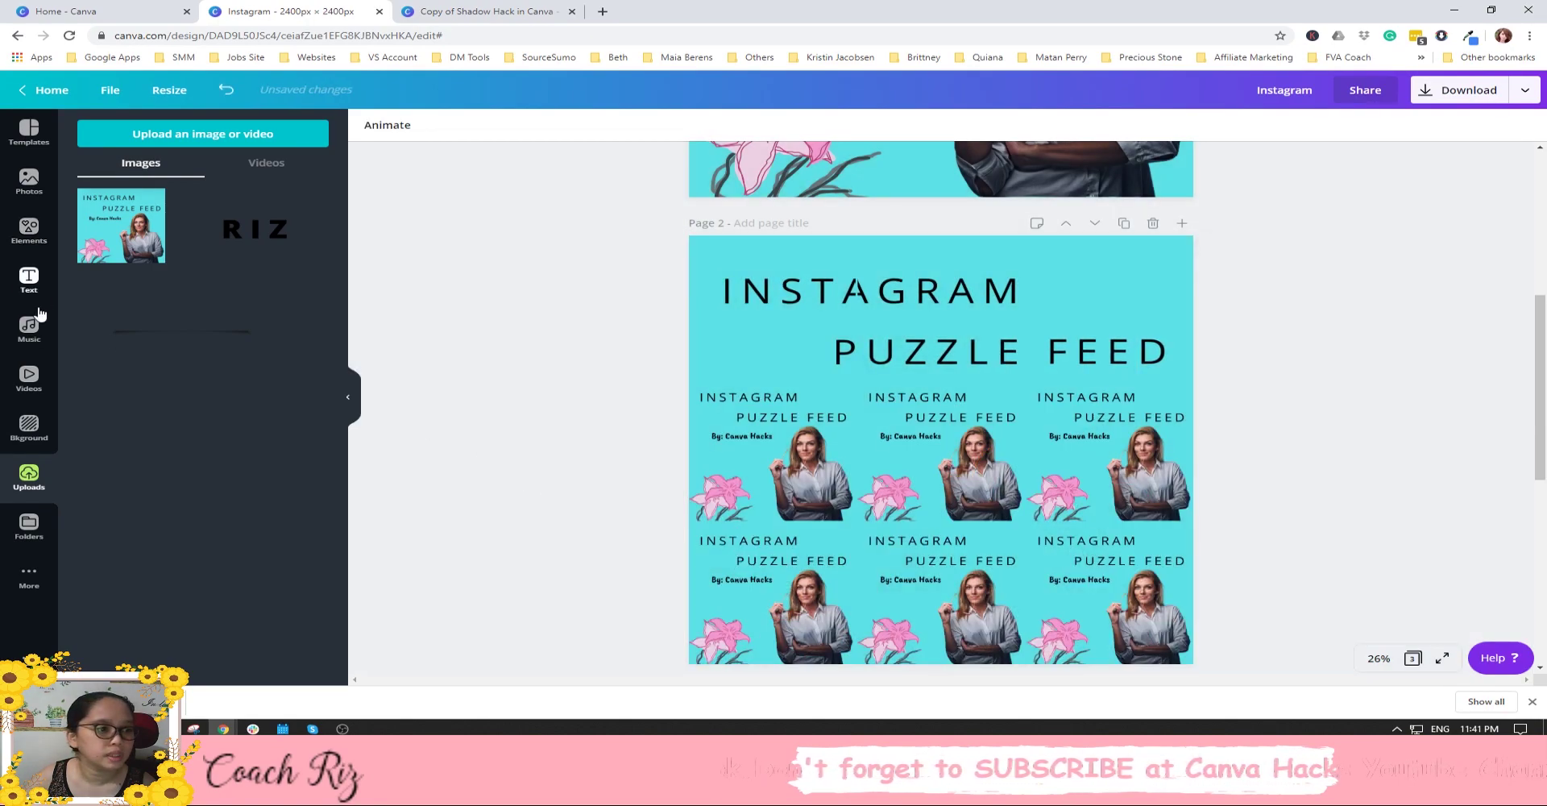
pyautogui.click(30, 427)
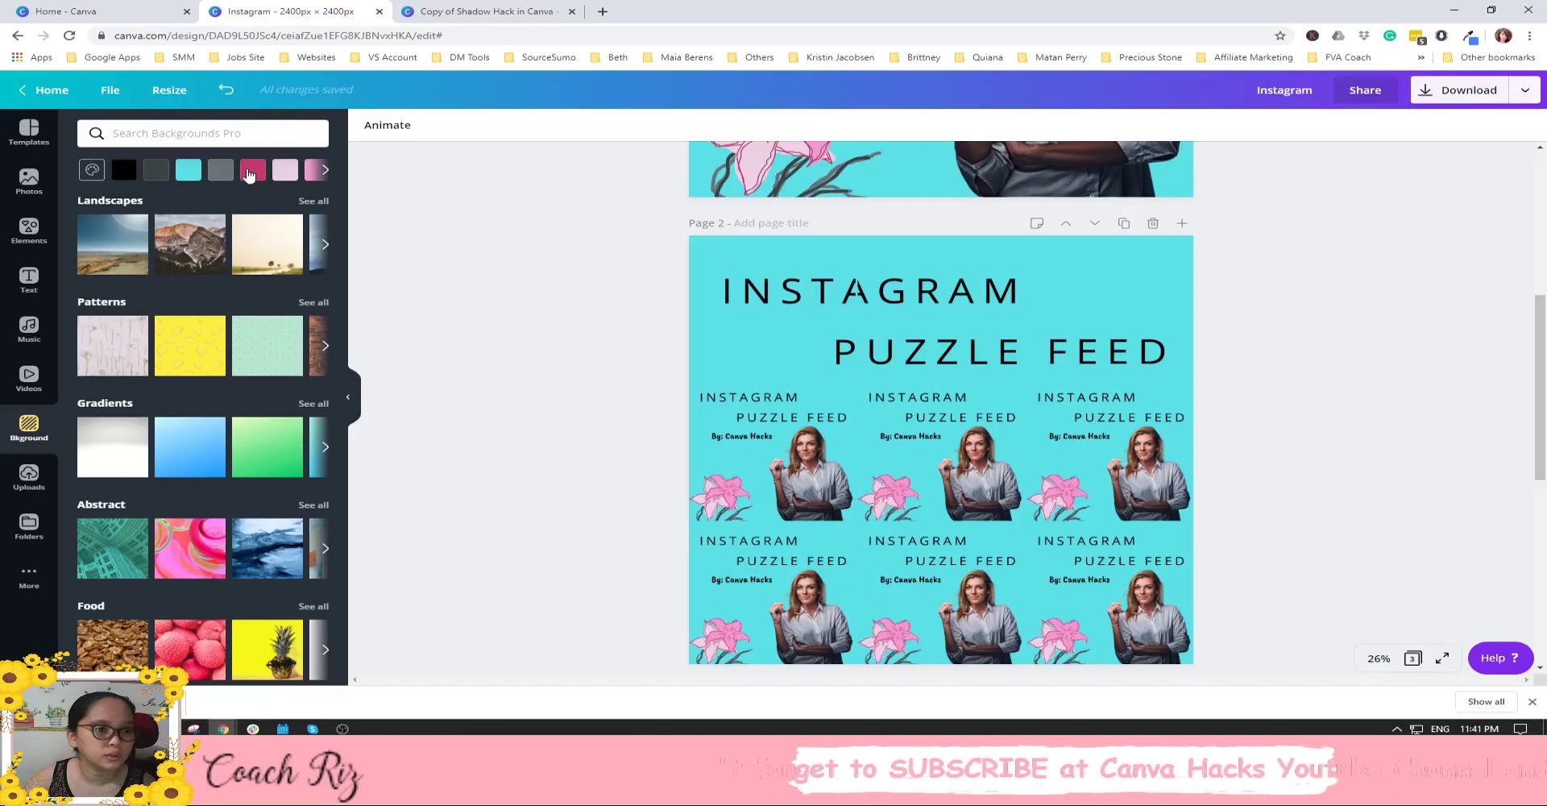
pyautogui.click(326, 170)
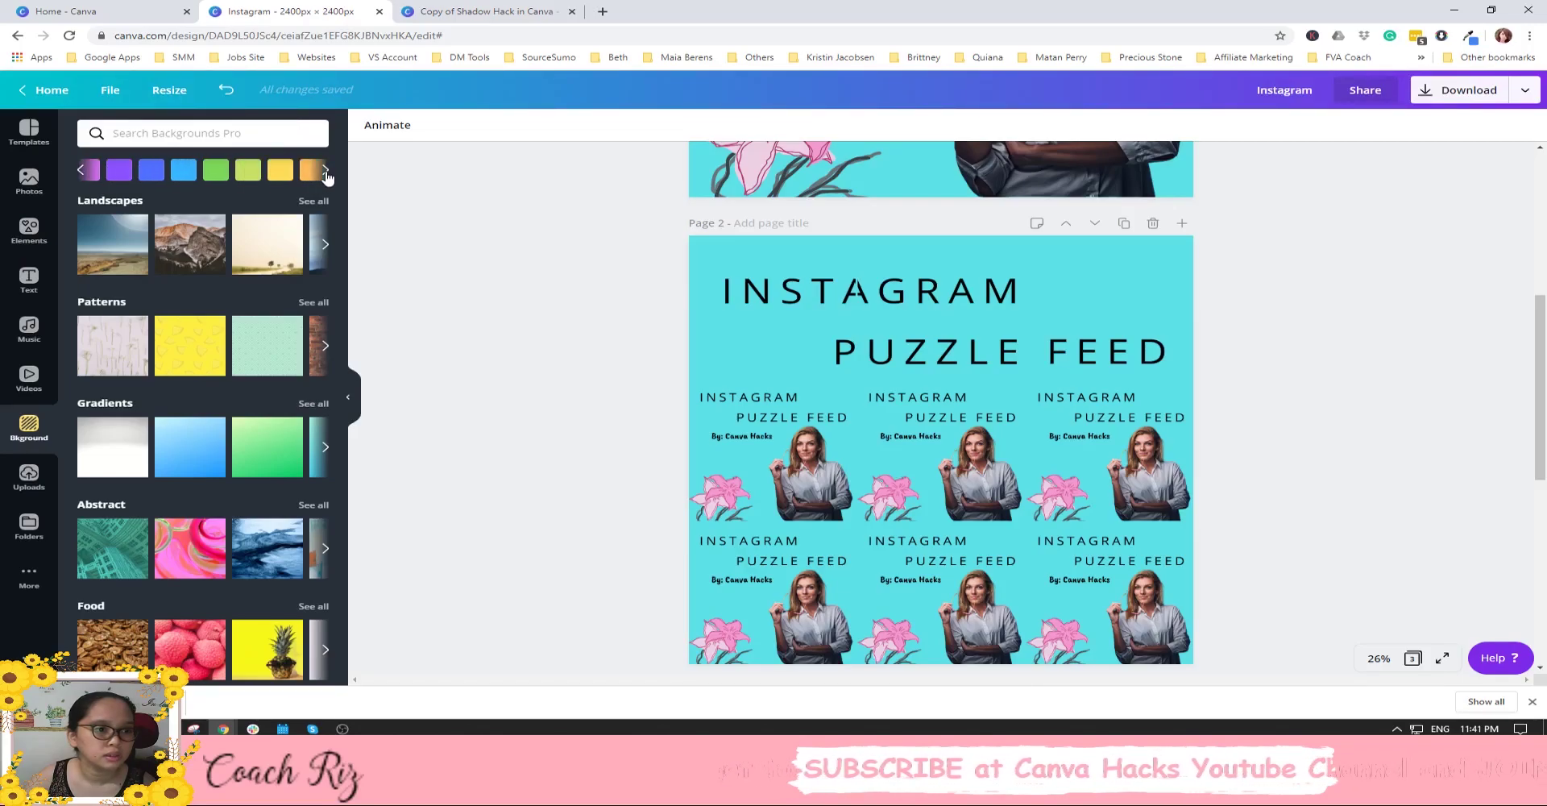
pyautogui.click(81, 171)
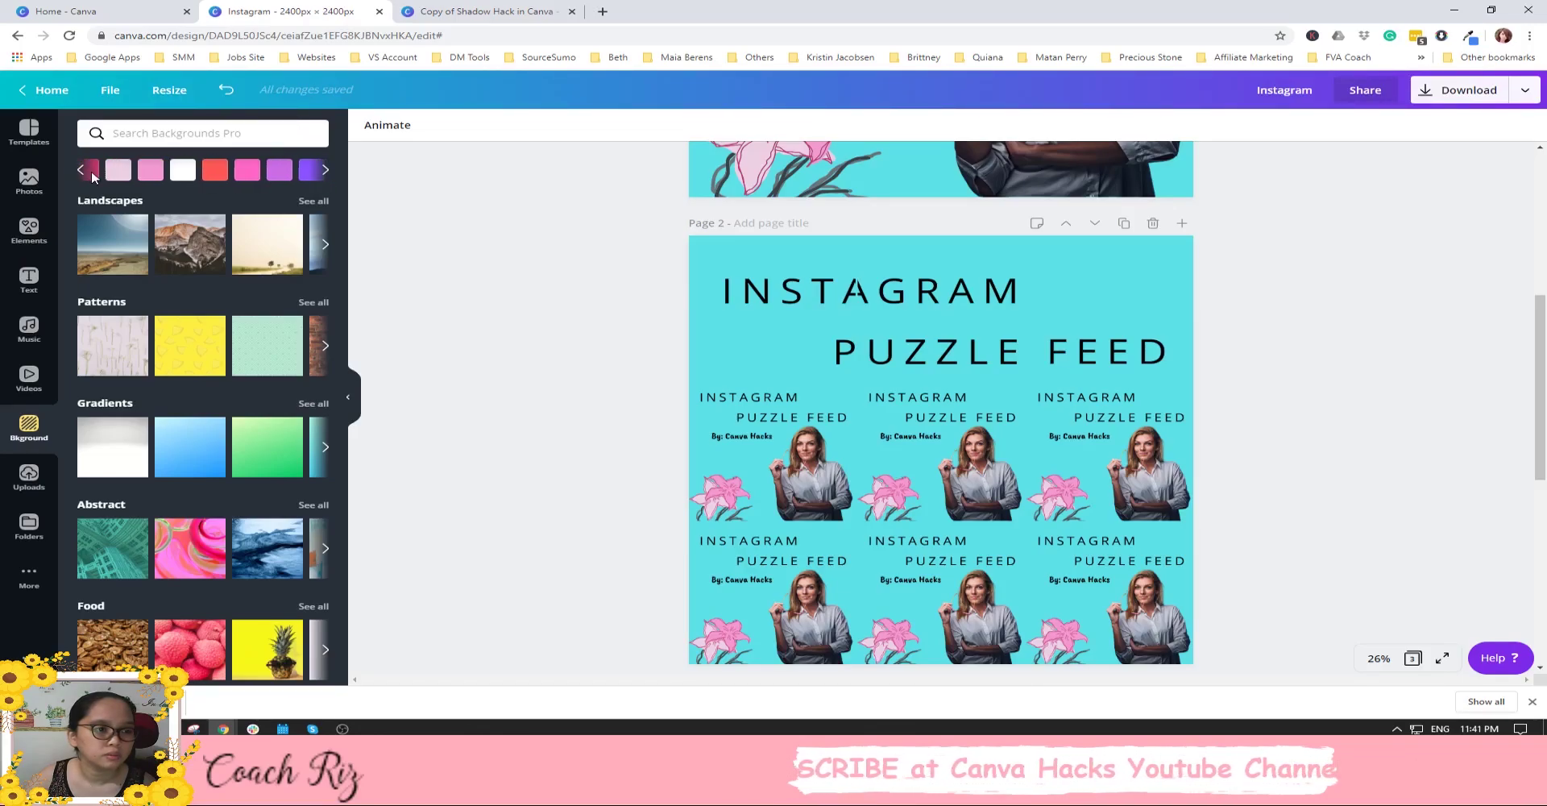
pyautogui.click(176, 172)
pyautogui.hotkey('ctrl', 'z')
pyautogui.scroll(-3, 862, 364)
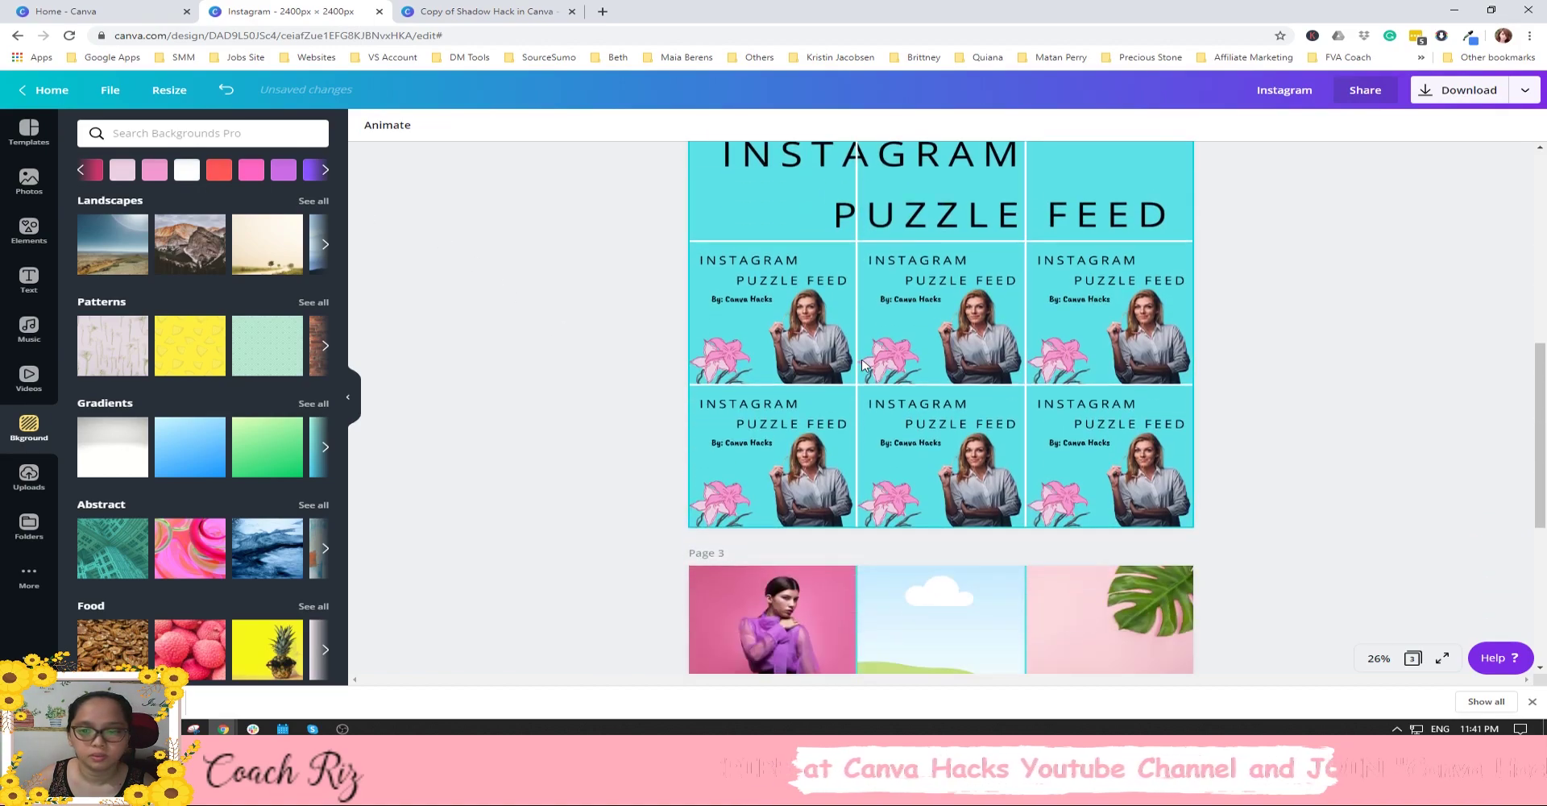
# Enlarge and reposition the middle-left tile's cover image across the grid.
pyautogui.scroll(2, 863, 364)
pyautogui.click(768, 387)
pyautogui.click(768, 387)
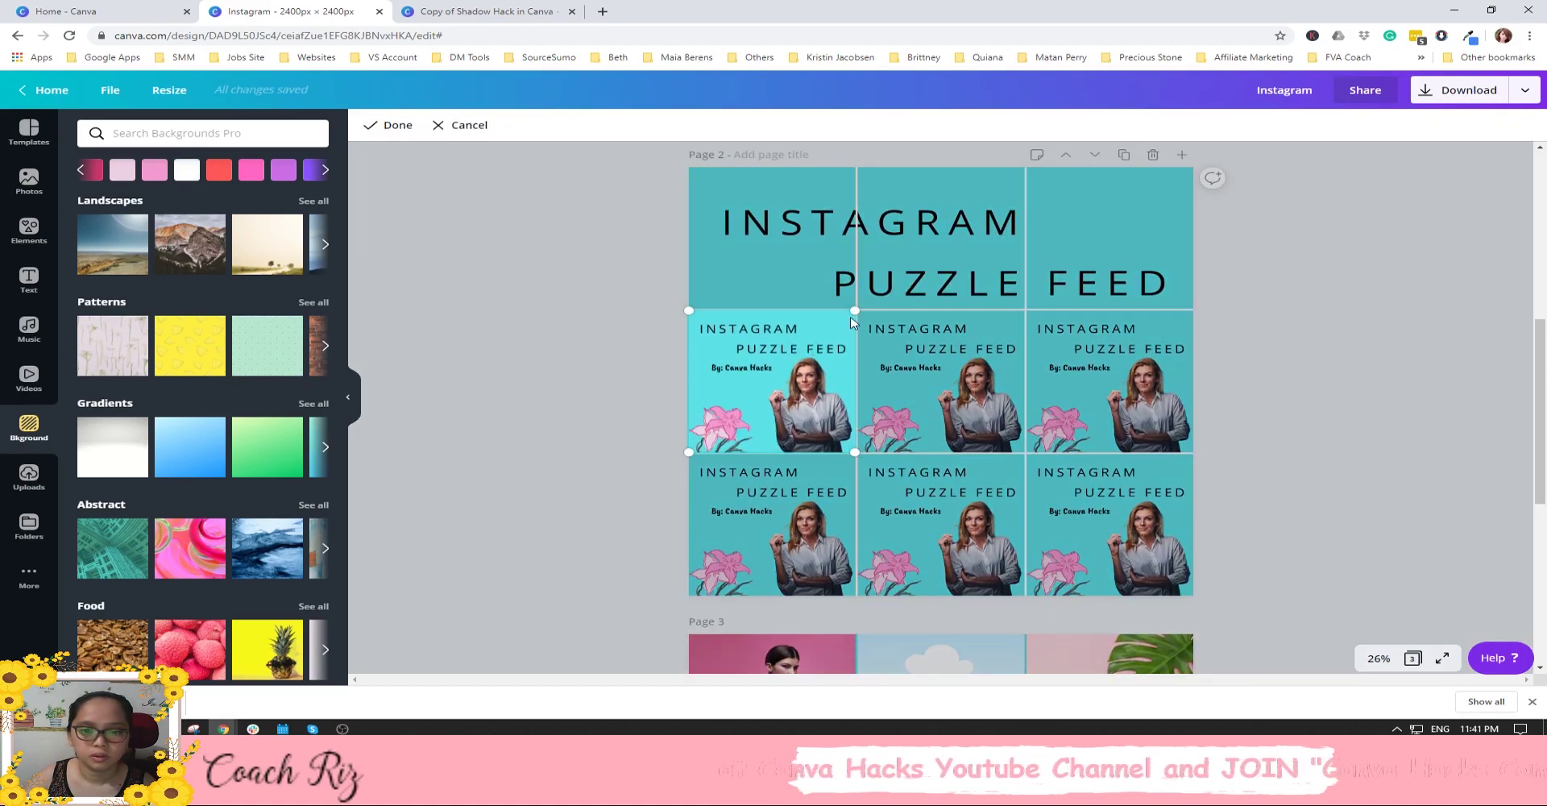
pyautogui.moveTo(855, 311); pyautogui.dragTo(1140, 274)
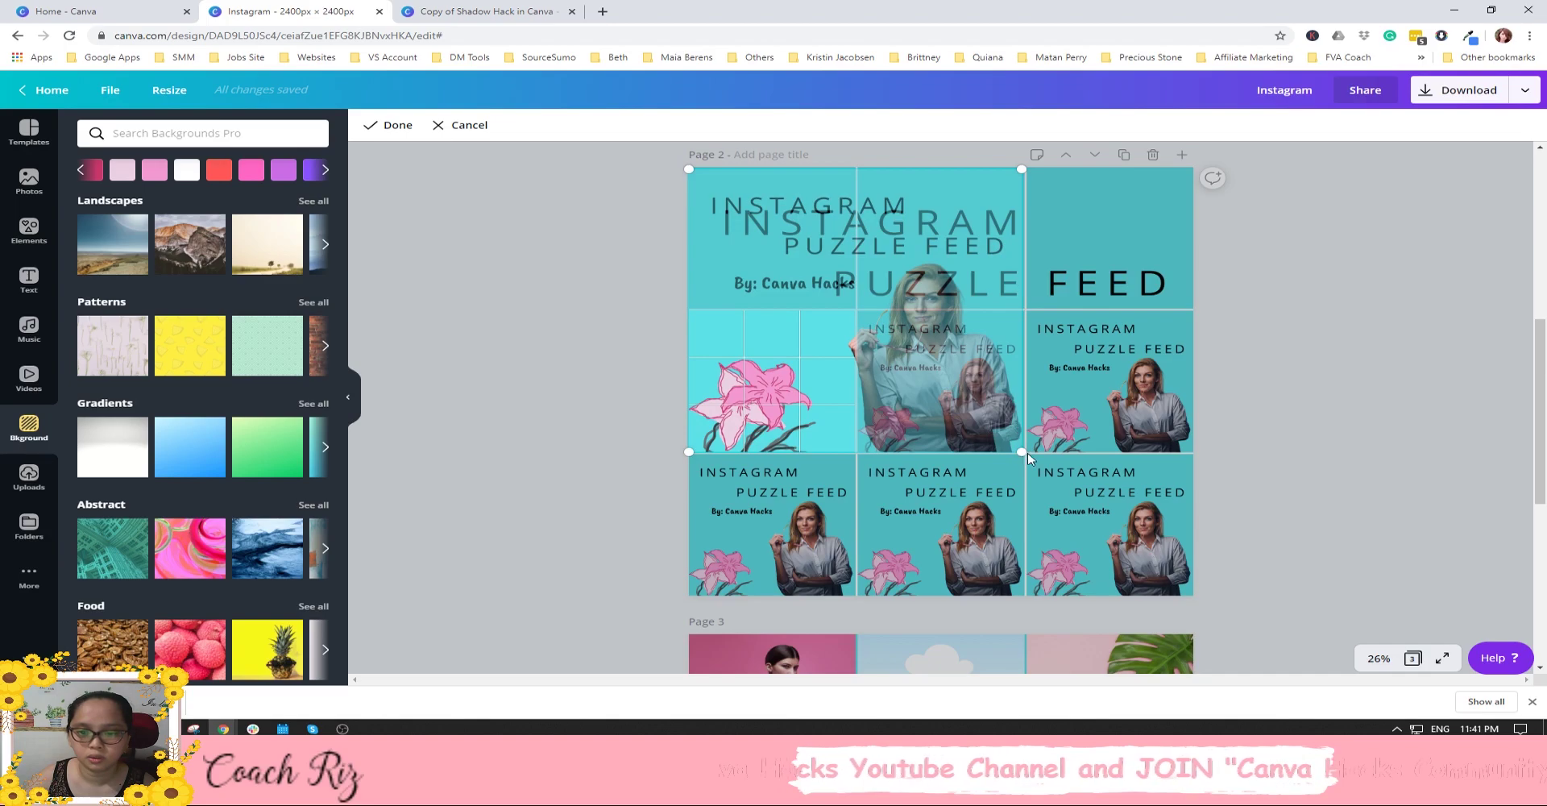
pyautogui.click(1151, 468)
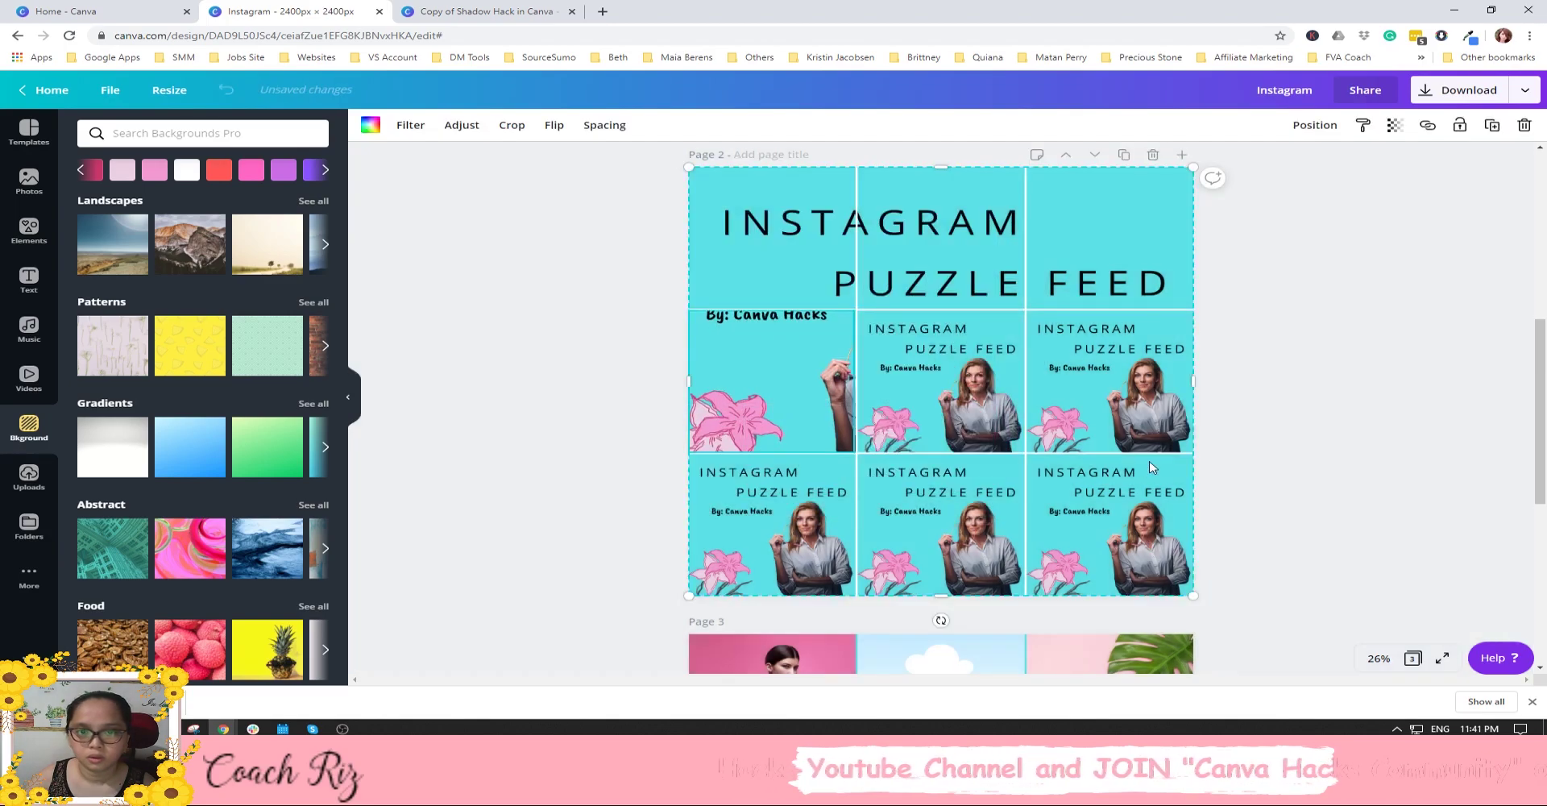
pyautogui.doubleClick(825, 375)
pyautogui.moveTo(826, 375); pyautogui.dragTo(892, 286)
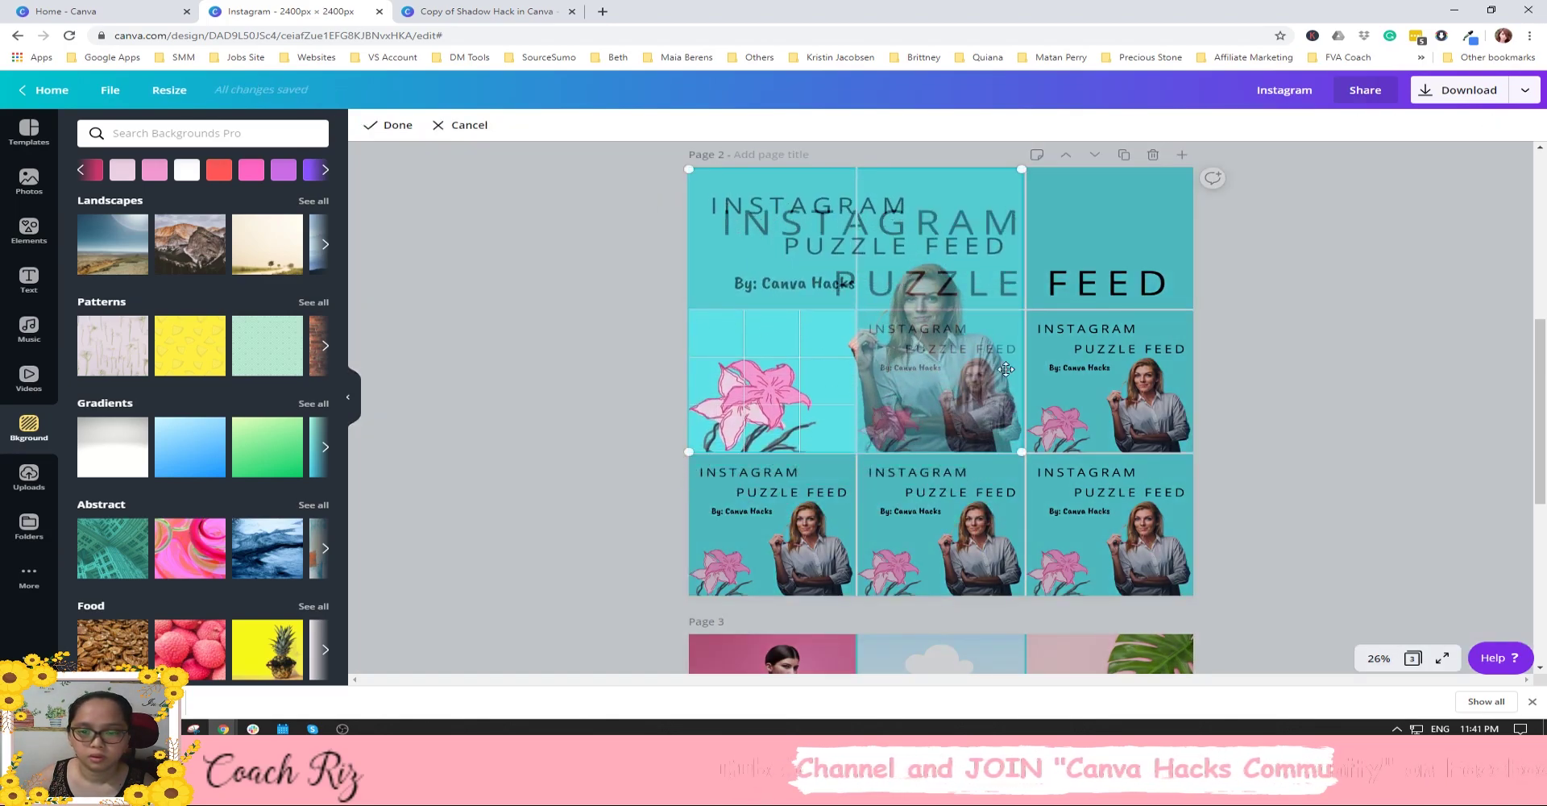
pyautogui.moveTo(1022, 452); pyautogui.dragTo(1220, 581)
pyautogui.click(1303, 464)
# Enlarge and reposition the centre tile's photo so the portrait continues across it.
pyautogui.scroll(2, 1302, 449)
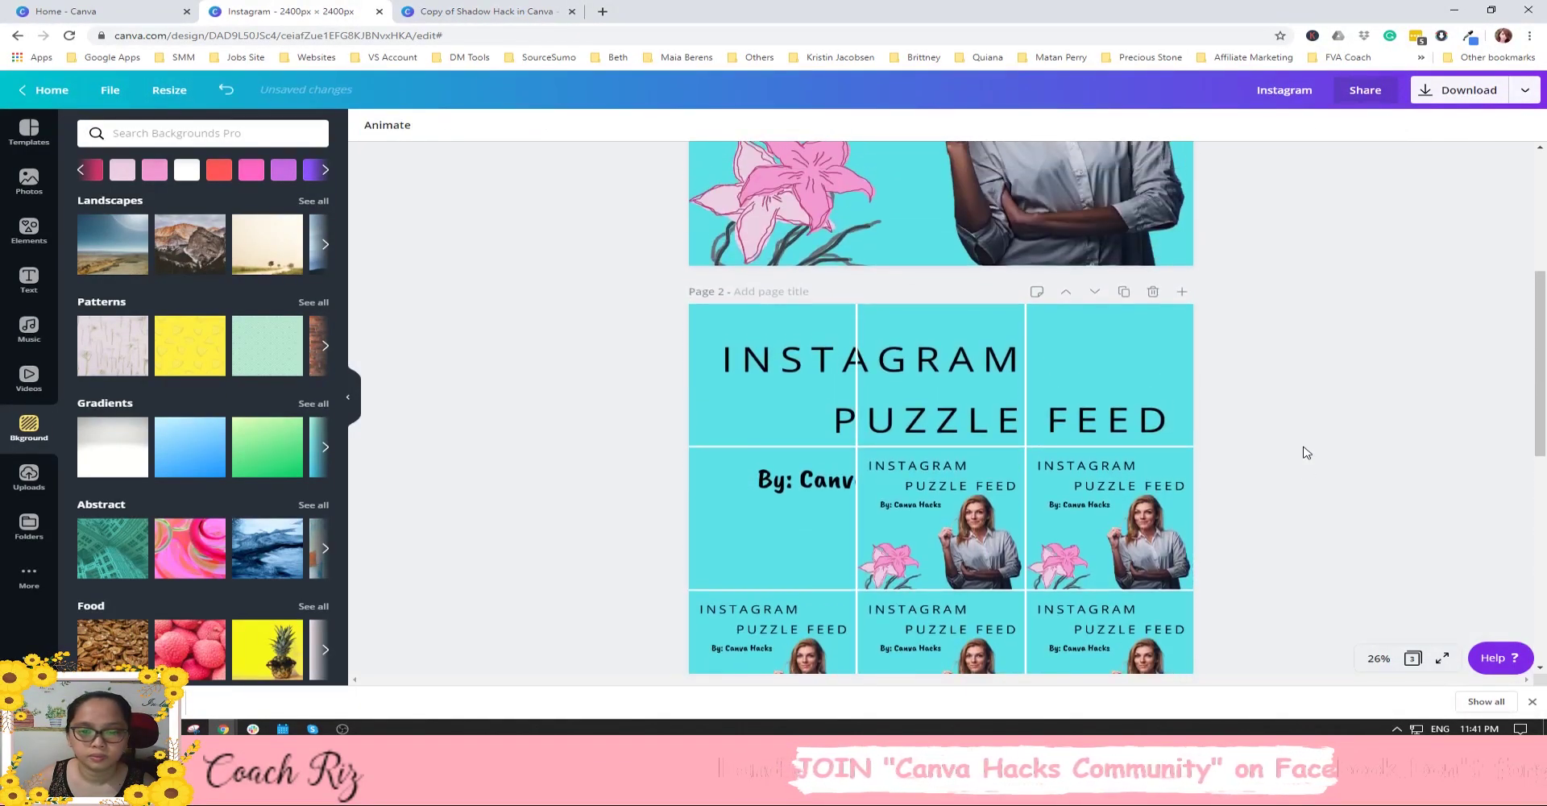
pyautogui.scroll(-3, 820, 369)
pyautogui.doubleClick(901, 305)
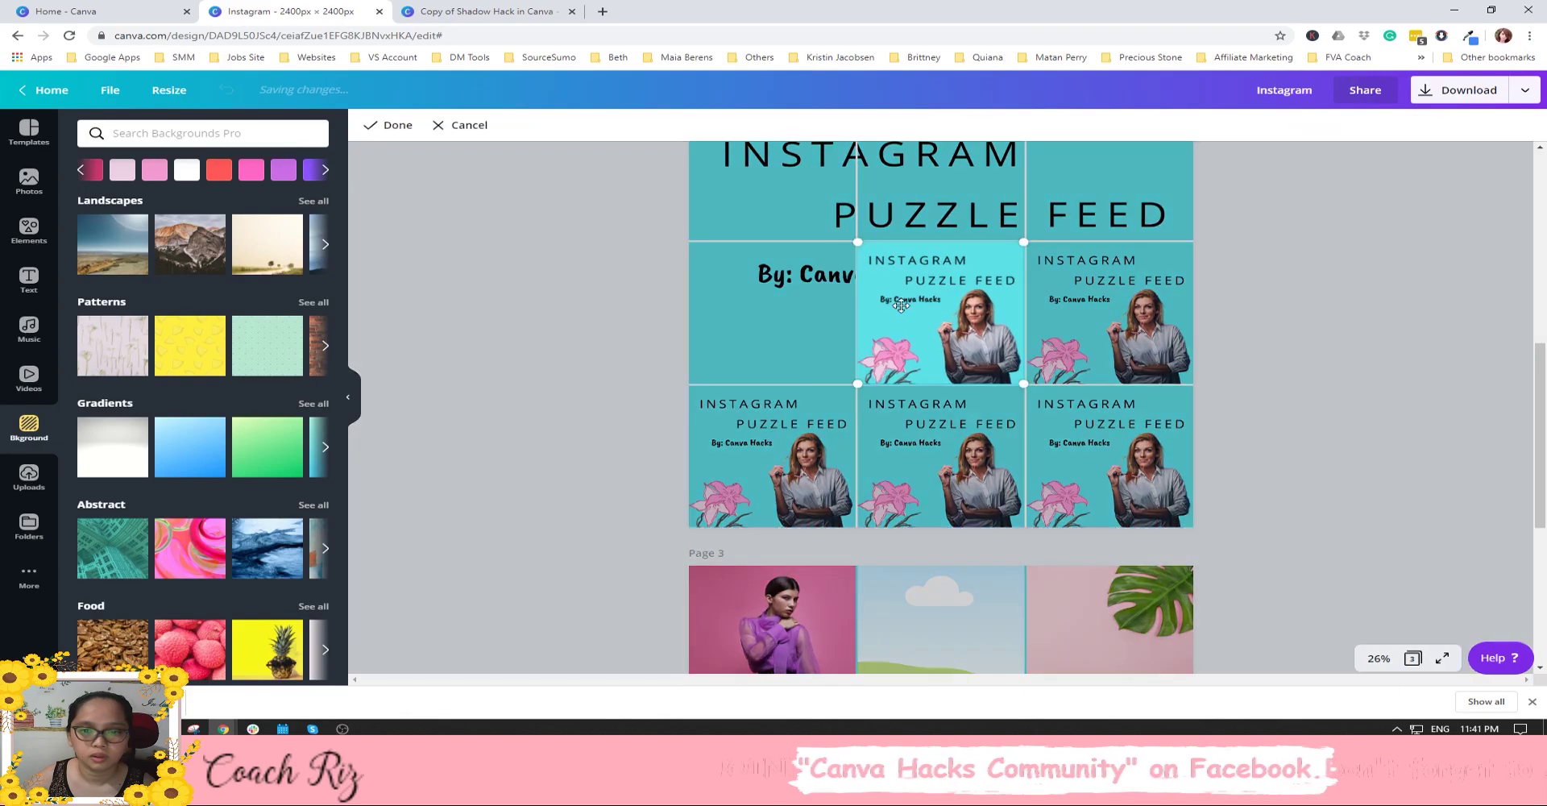
pyautogui.scroll(2, 839, 321)
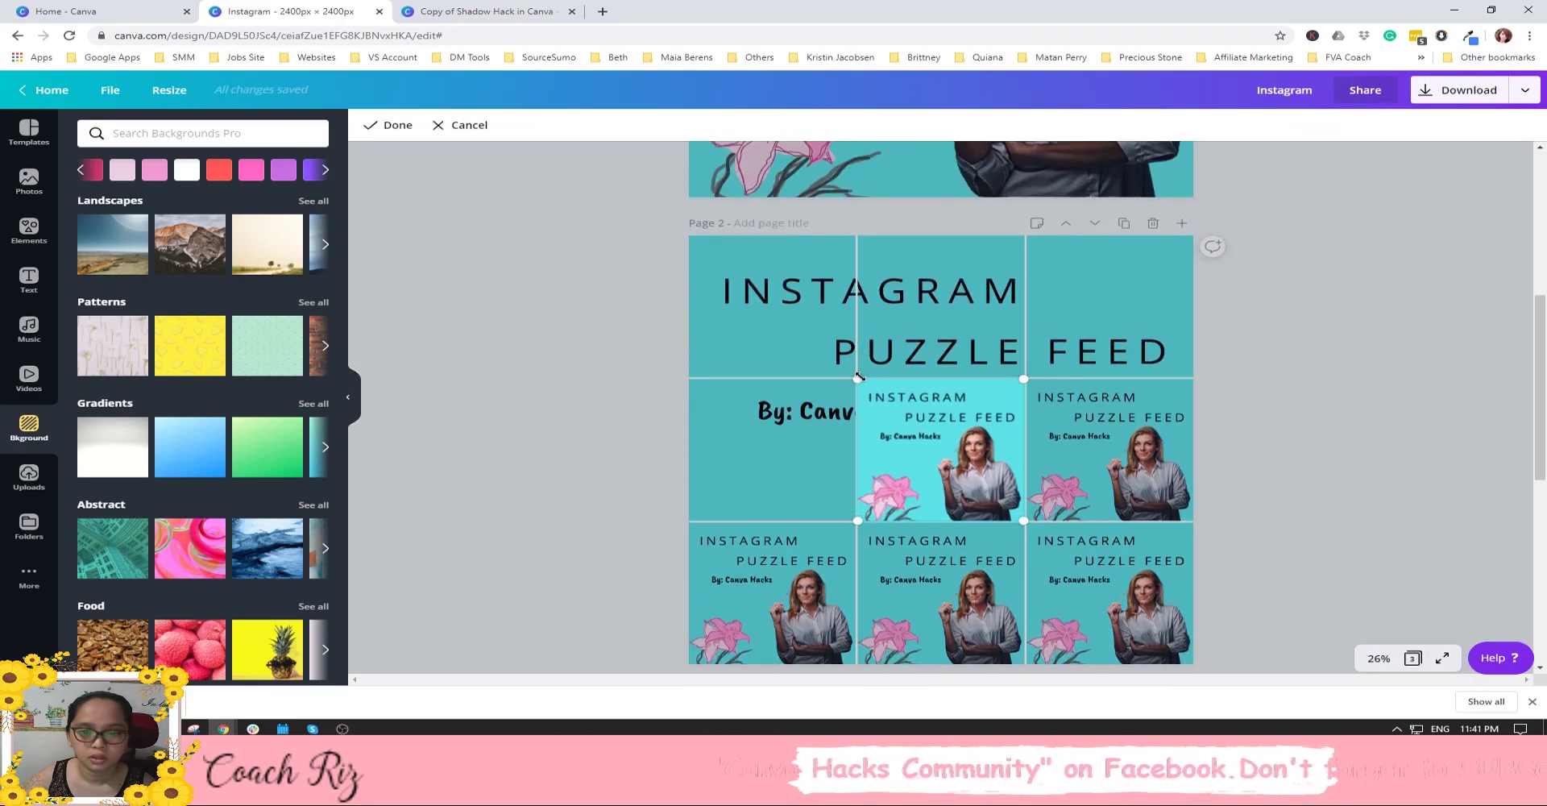
pyautogui.moveTo(858, 379); pyautogui.dragTo(686, 235)
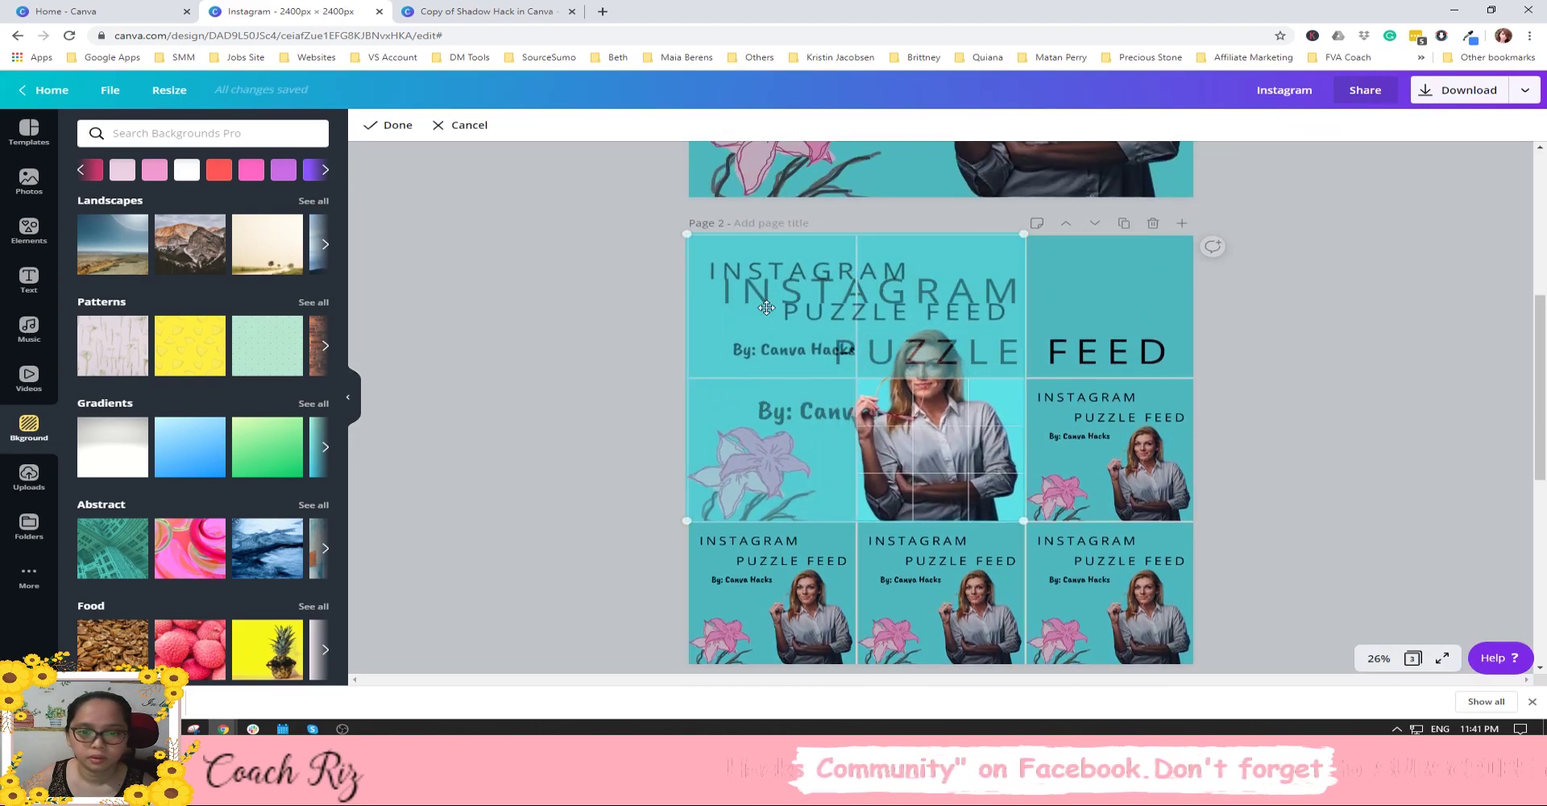
pyautogui.moveTo(781, 304); pyautogui.dragTo(794, 320)
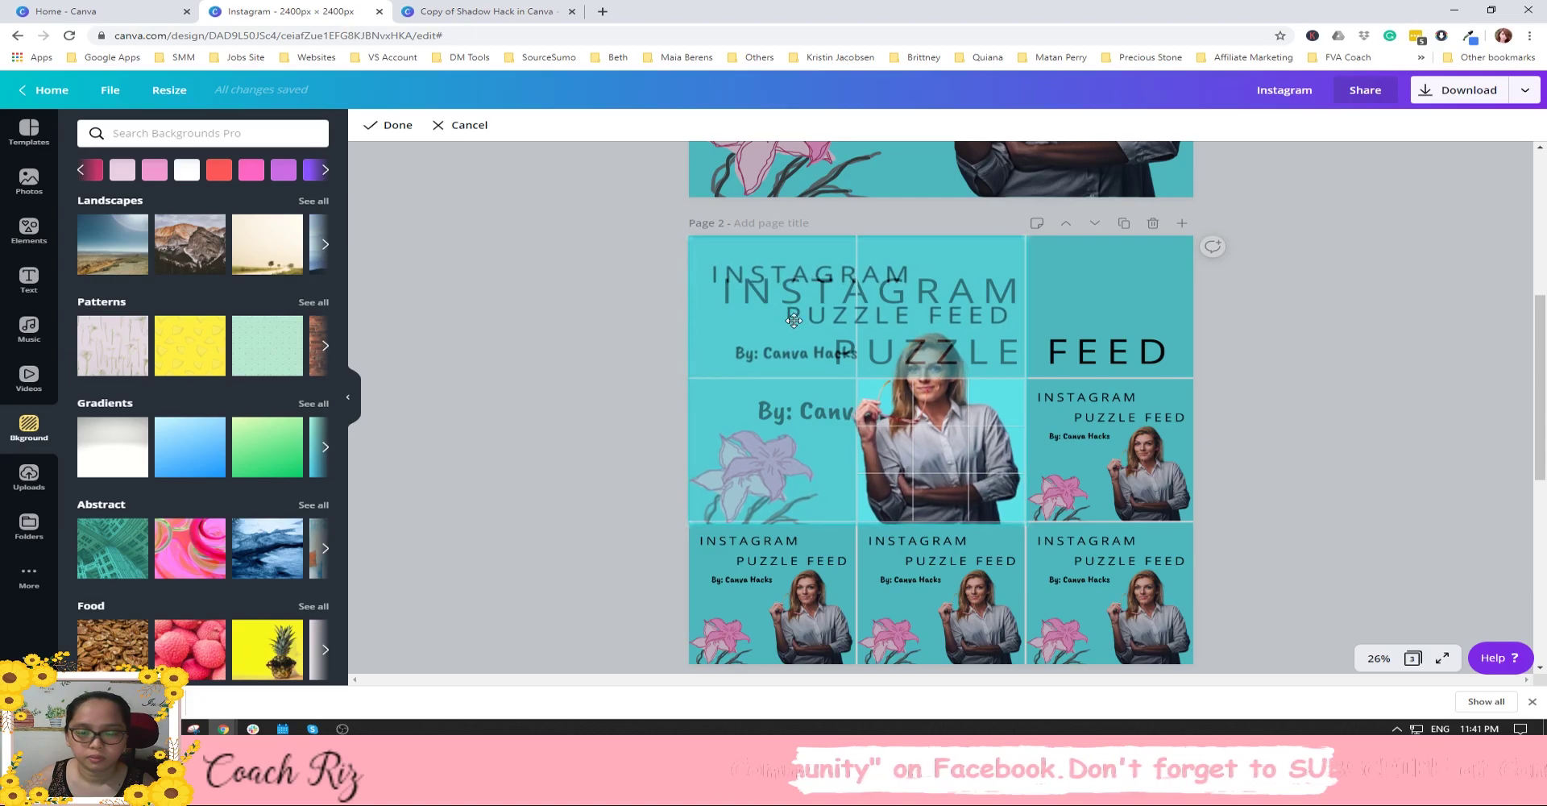
pyautogui.scroll(-1, 1052, 467)
pyautogui.moveTo(1029, 457); pyautogui.dragTo(1208, 595)
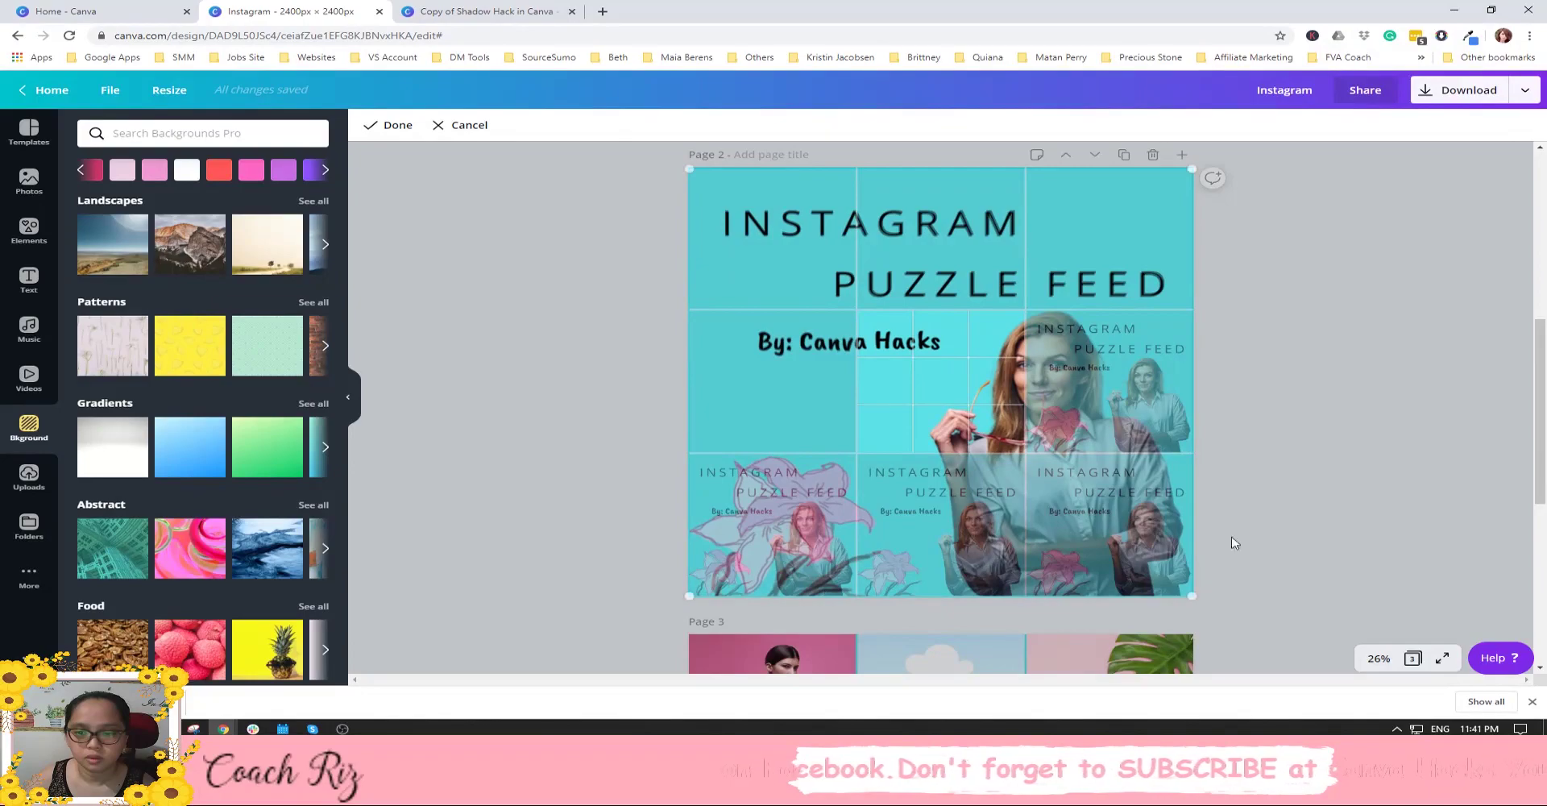
pyautogui.click(1252, 482)
# Enlarge the middle-right tile's image to fill the grid, shifting it upward.
pyautogui.scroll(3, 1225, 480)
pyautogui.scroll(-2, 1105, 450)
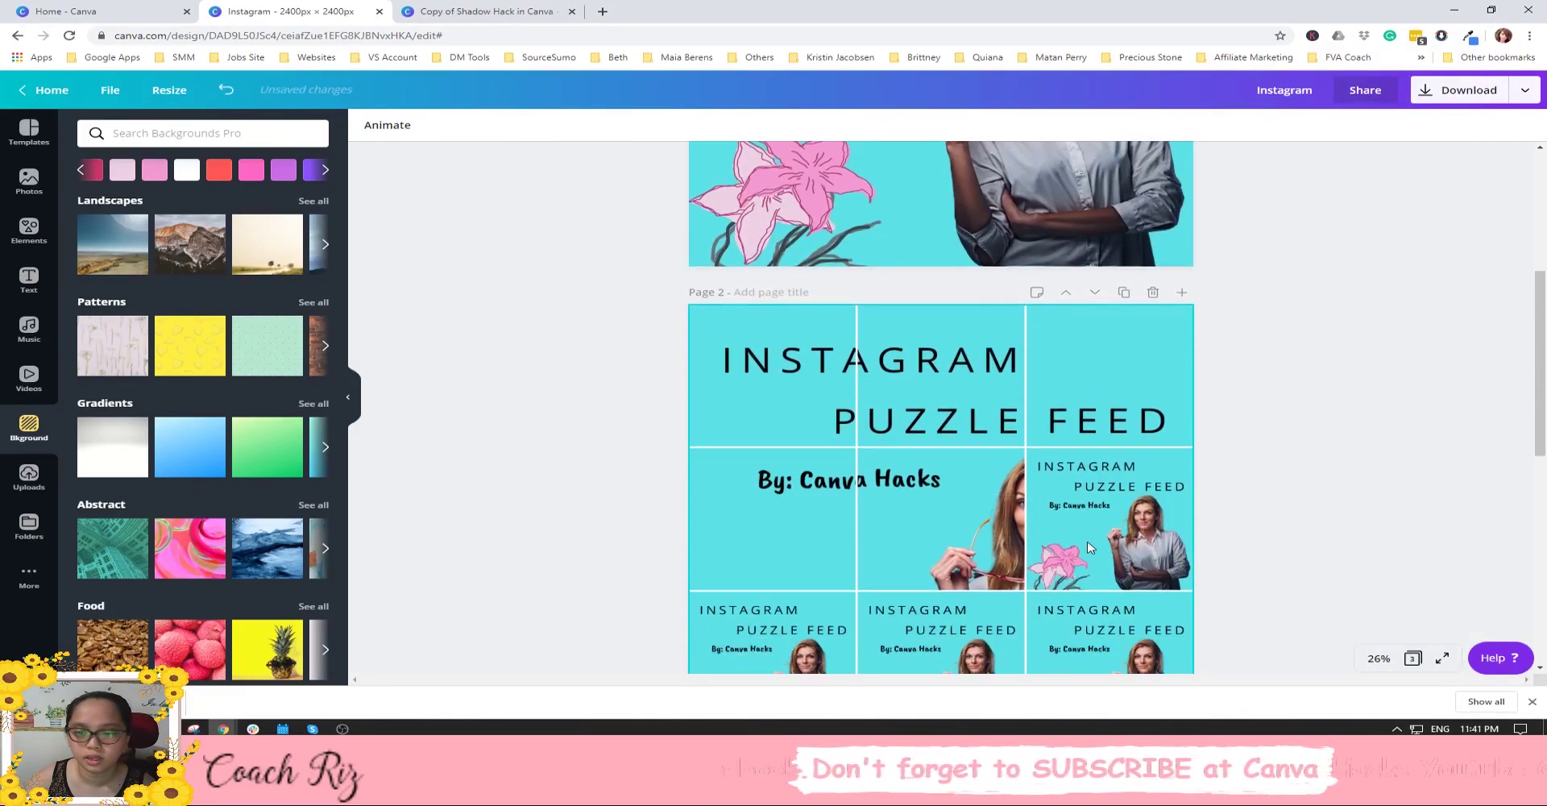
pyautogui.doubleClick(1110, 418)
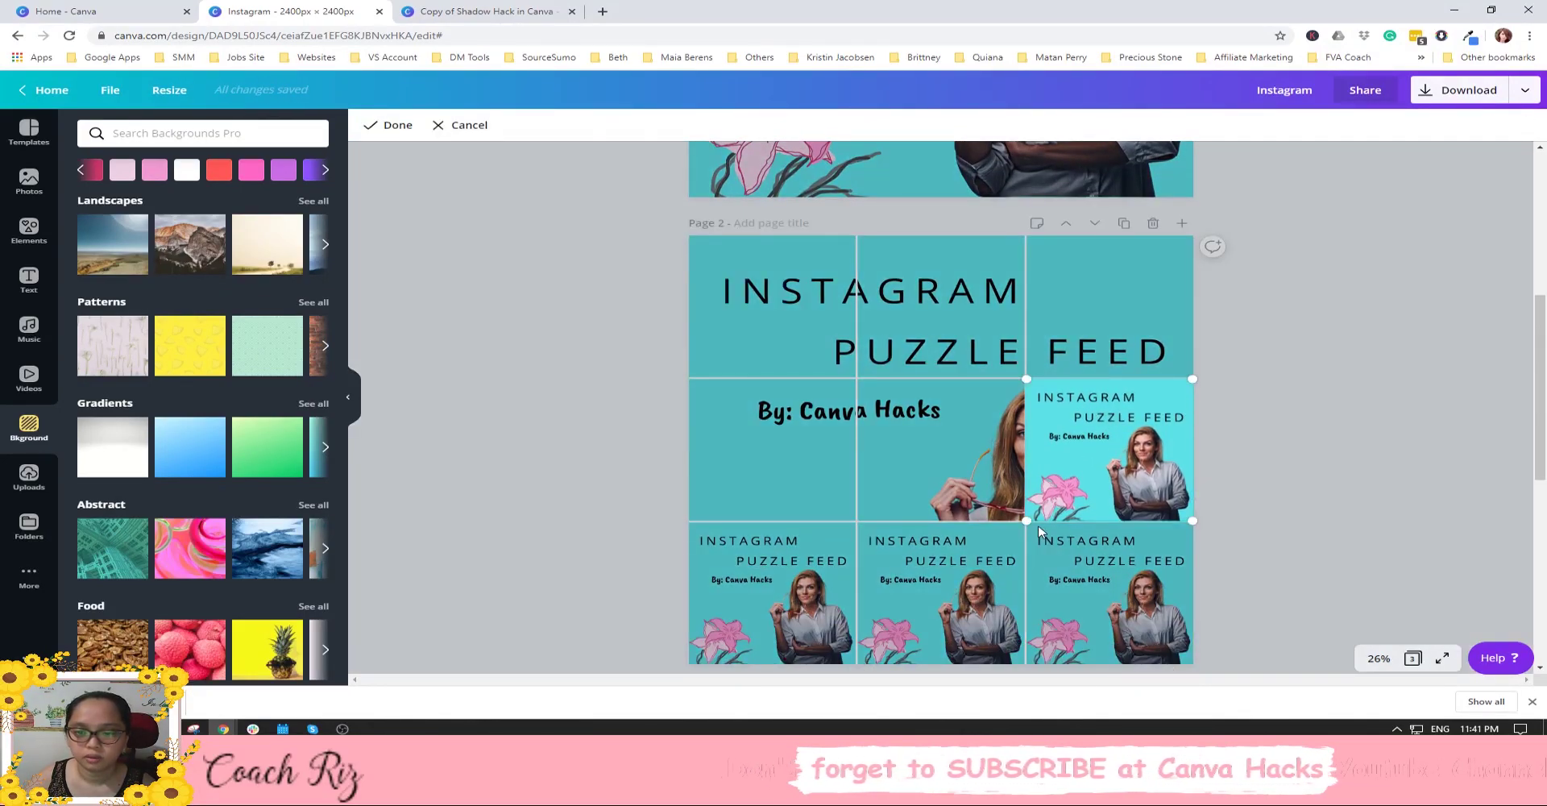
pyautogui.moveTo(1022, 522); pyautogui.dragTo(818, 677)
pyautogui.moveTo(1076, 439); pyautogui.dragTo(1038, 283)
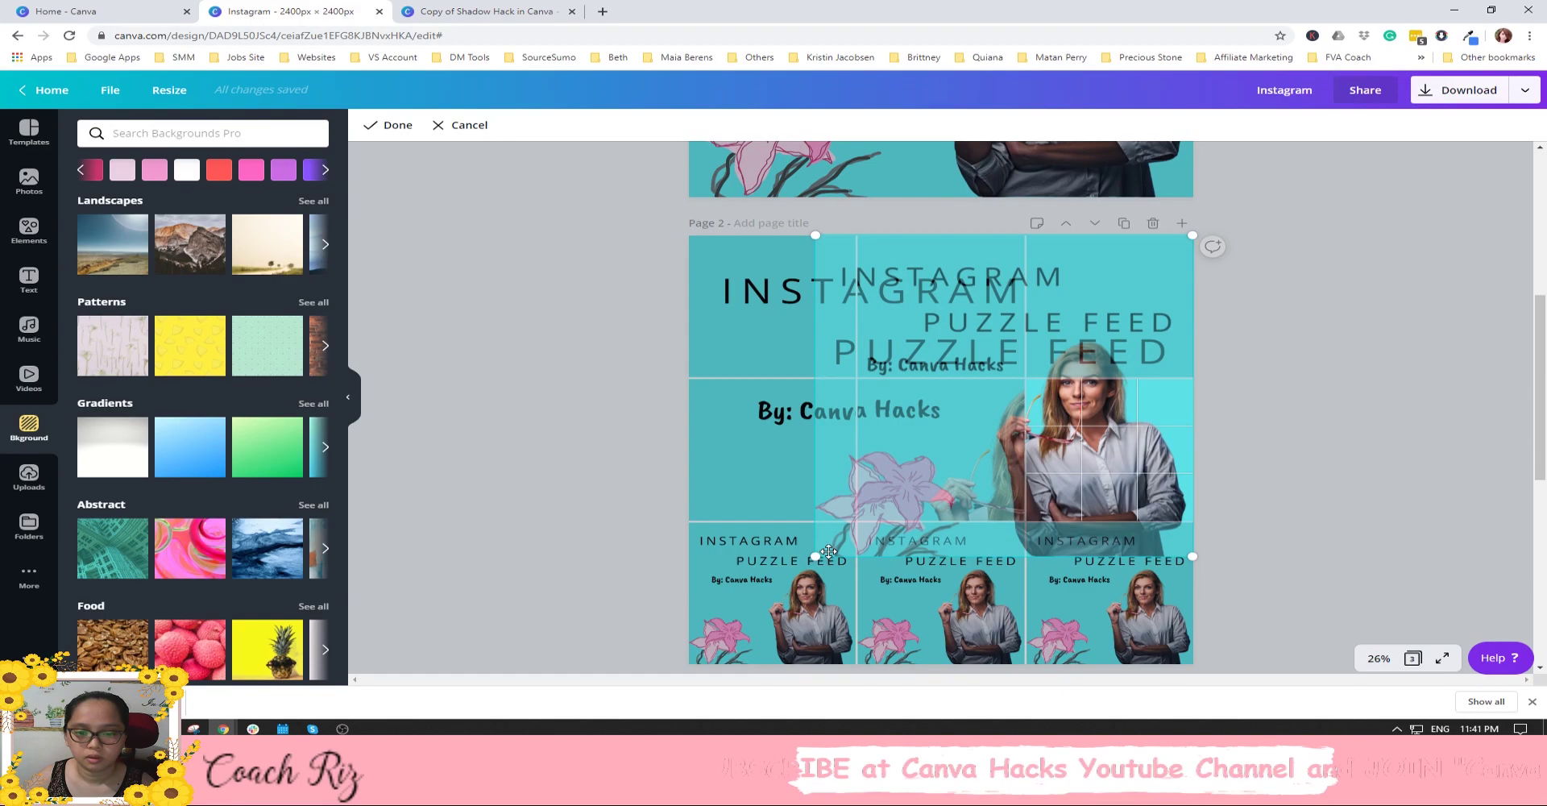
pyautogui.moveTo(816, 556); pyautogui.dragTo(686, 665)
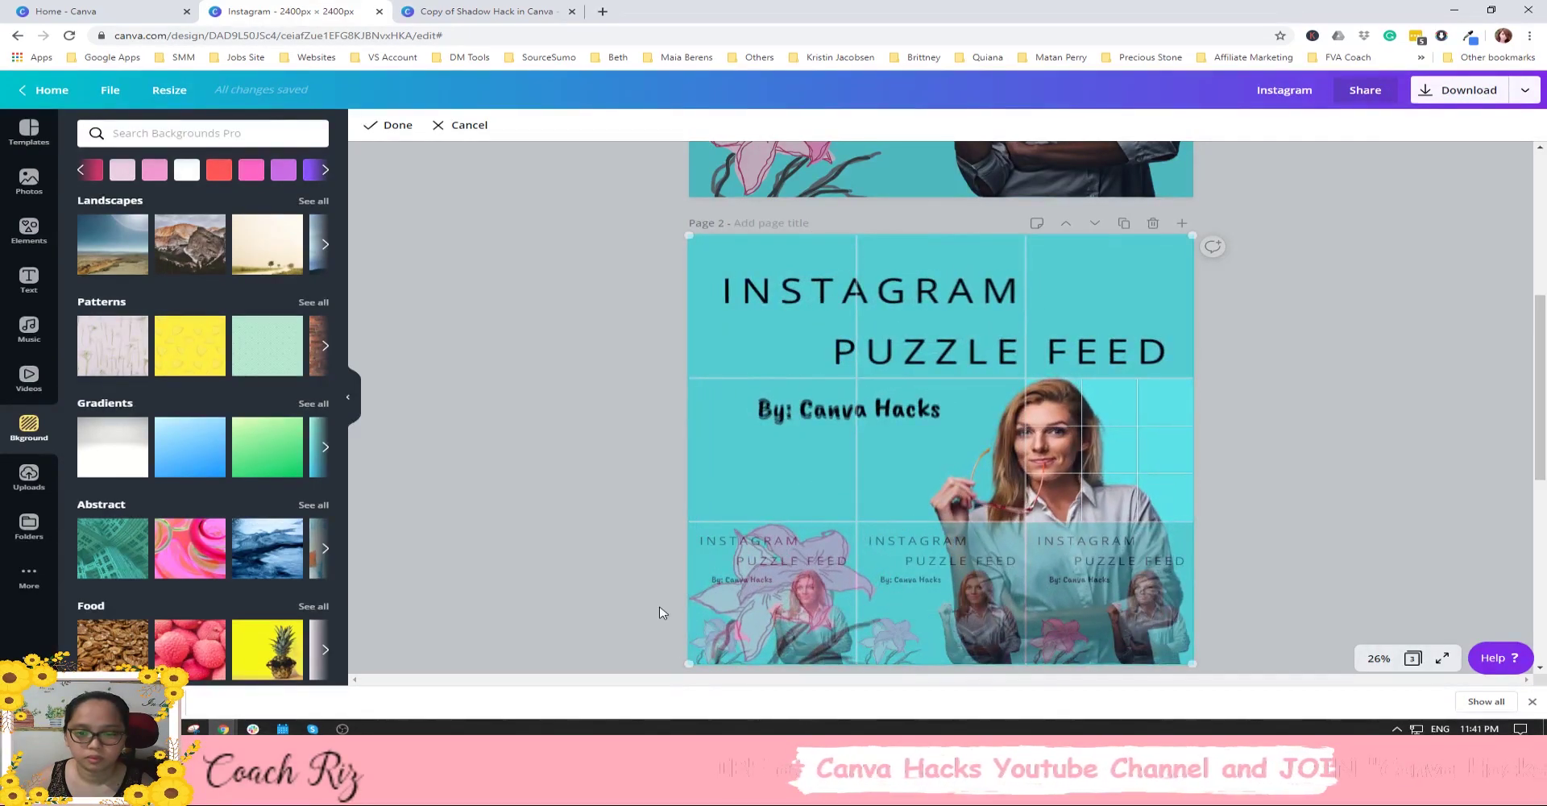
pyautogui.click(640, 580)
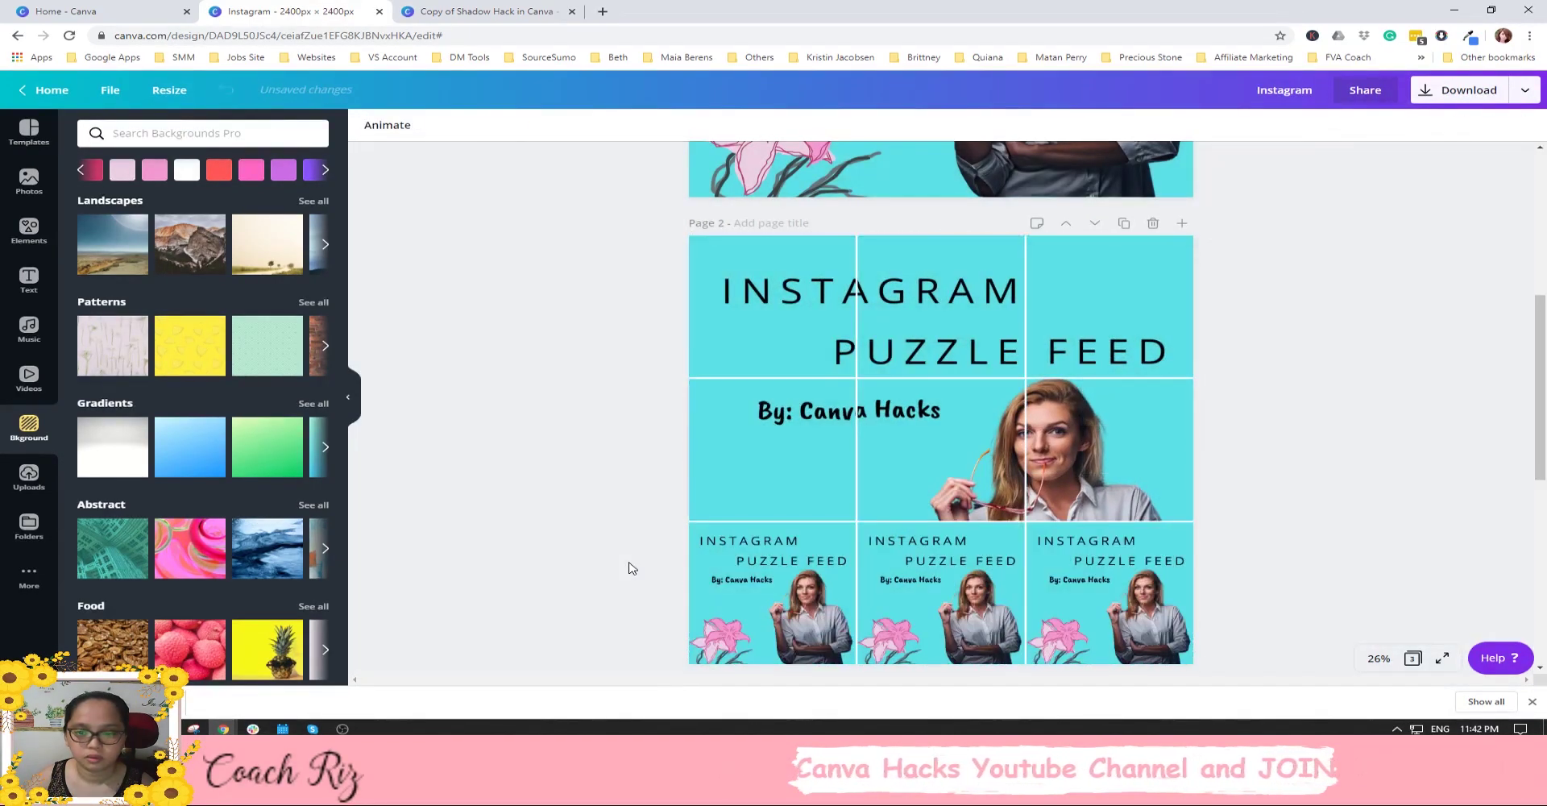
# Fine-tune the middle-right tile's crop slightly from its lower-left corner.
pyautogui.doubleClick(1108, 481)
pyautogui.scroll(-1, 1104, 471)
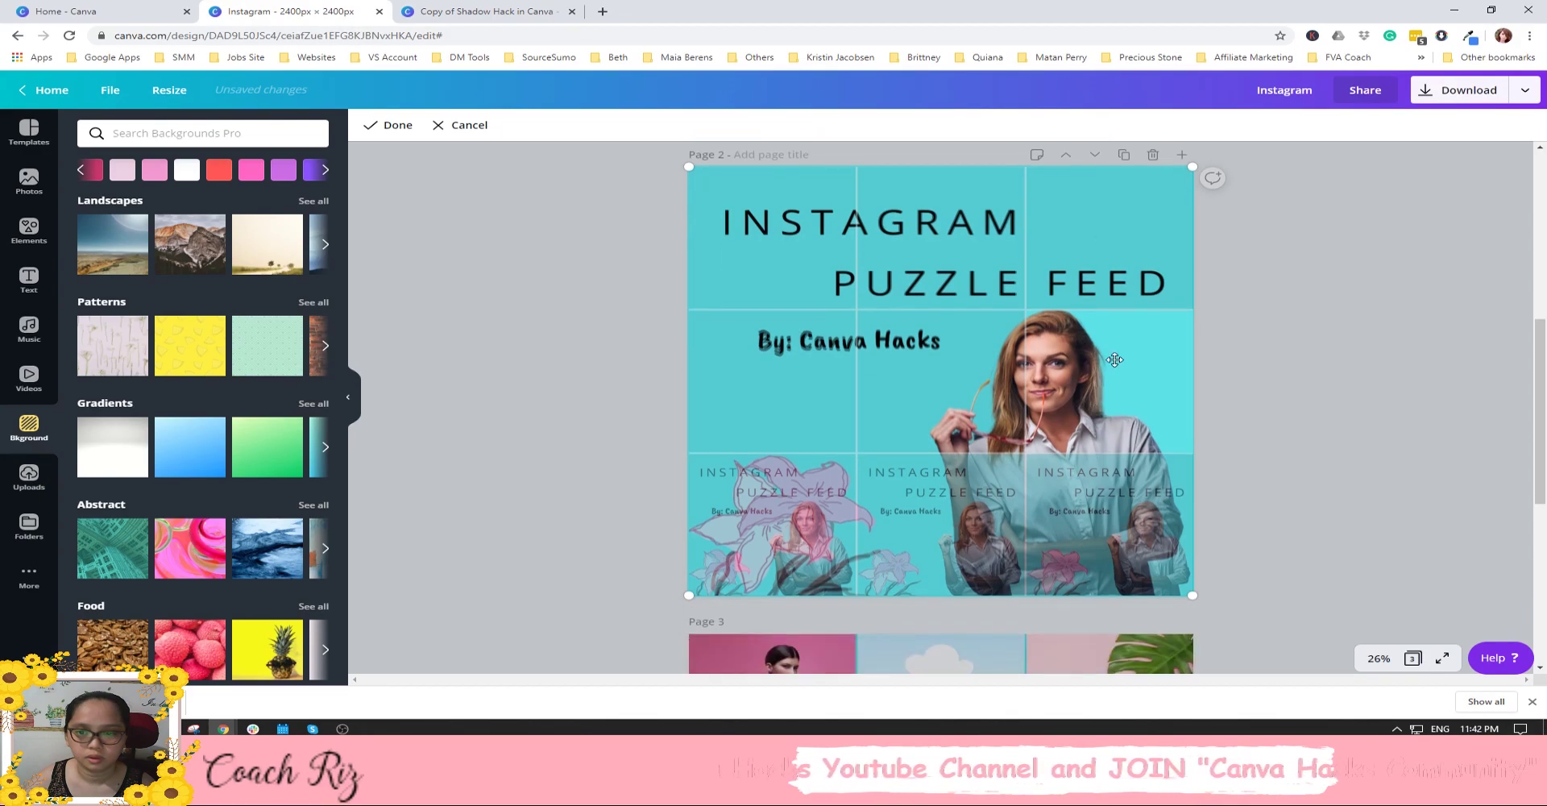
pyautogui.moveTo(1114, 362); pyautogui.dragTo(1113, 374)
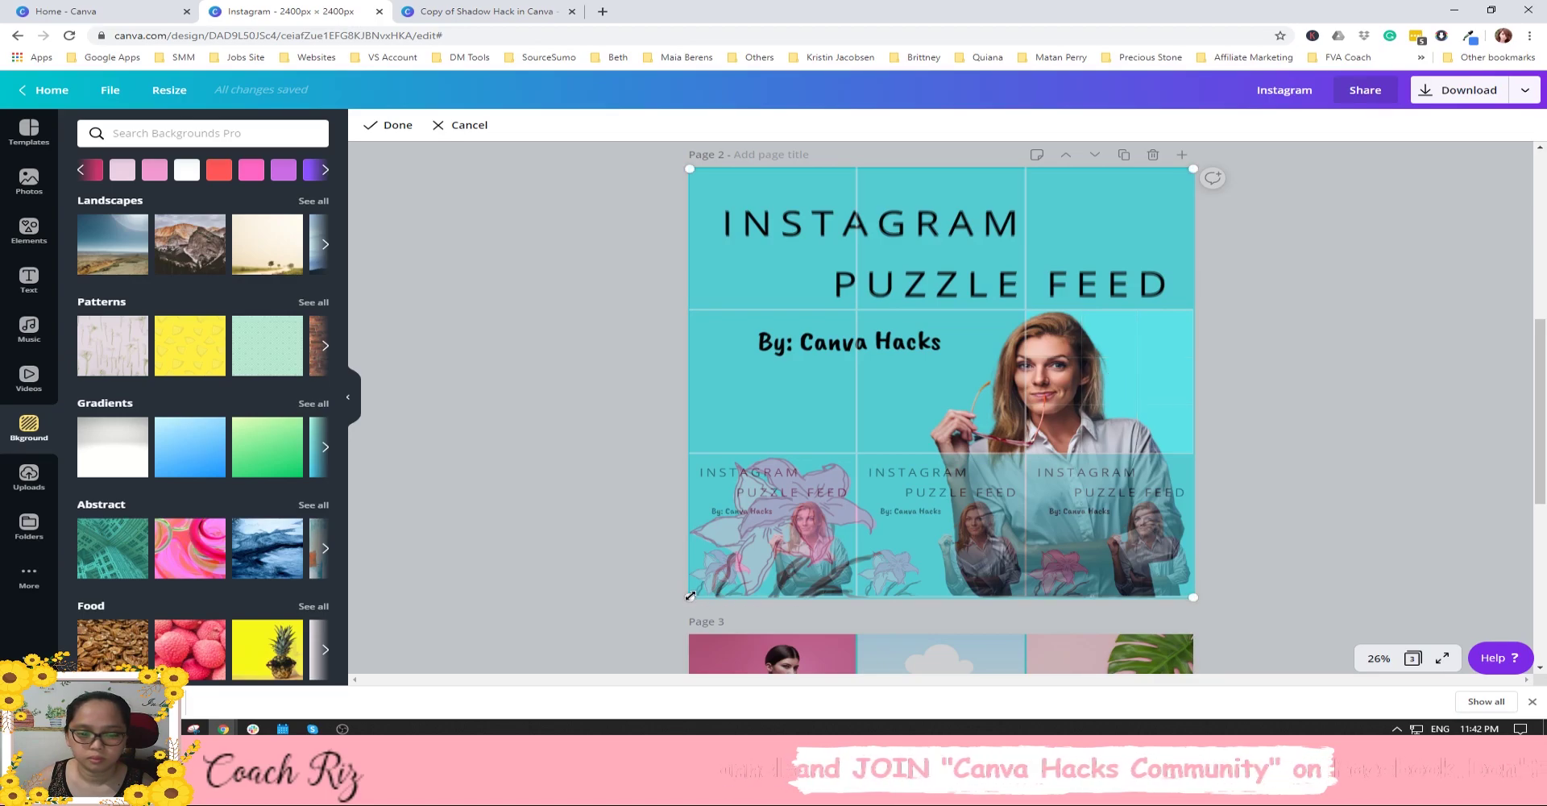
pyautogui.moveTo(690, 595); pyautogui.dragTo(691, 593)
pyautogui.click(651, 573)
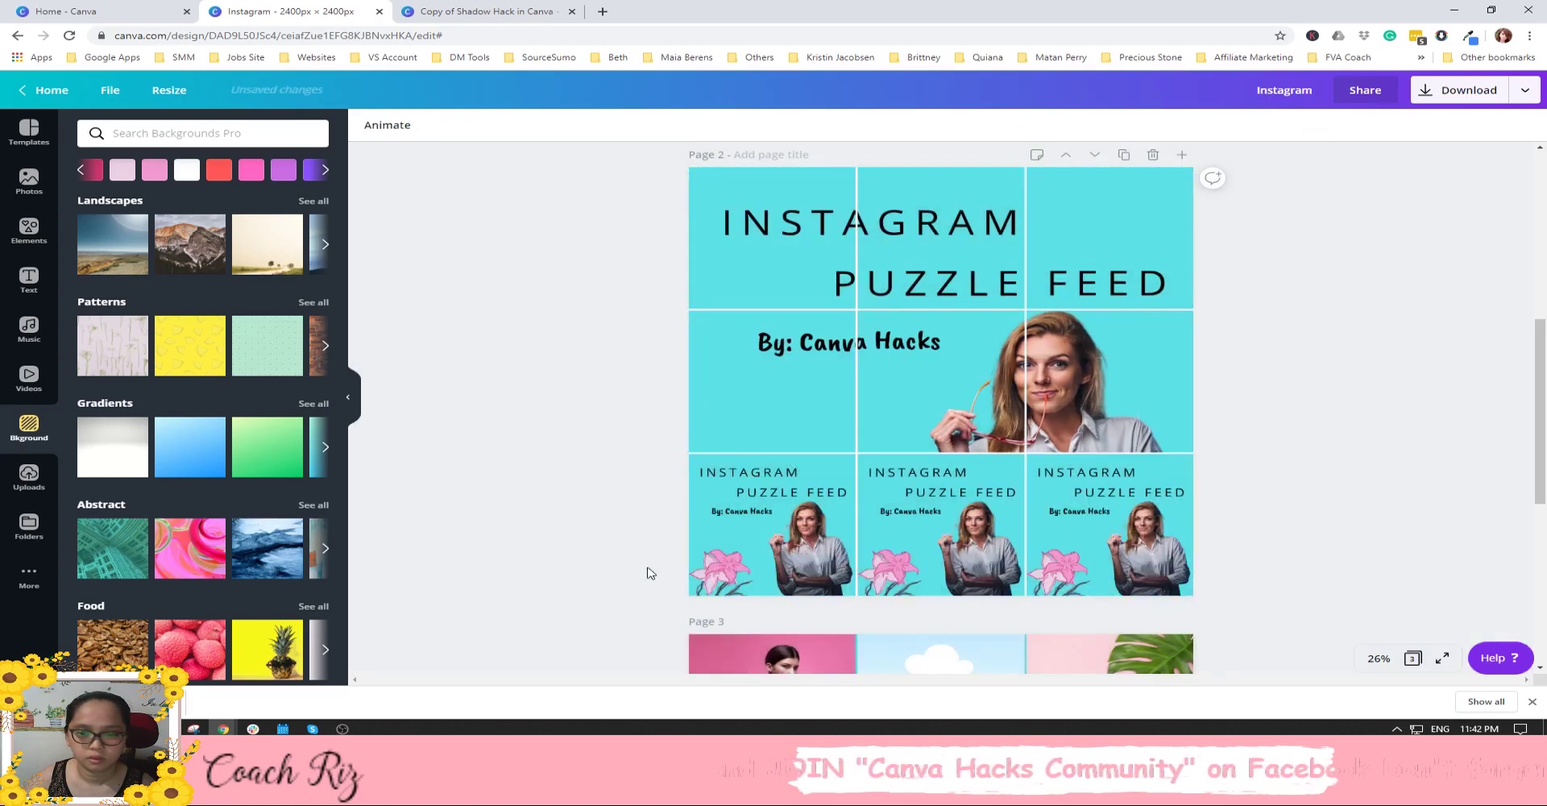
# Enlarge the bottom-left, bottom-middle and bottom-right tile images to fill the whole page.
pyautogui.doubleClick(799, 492)
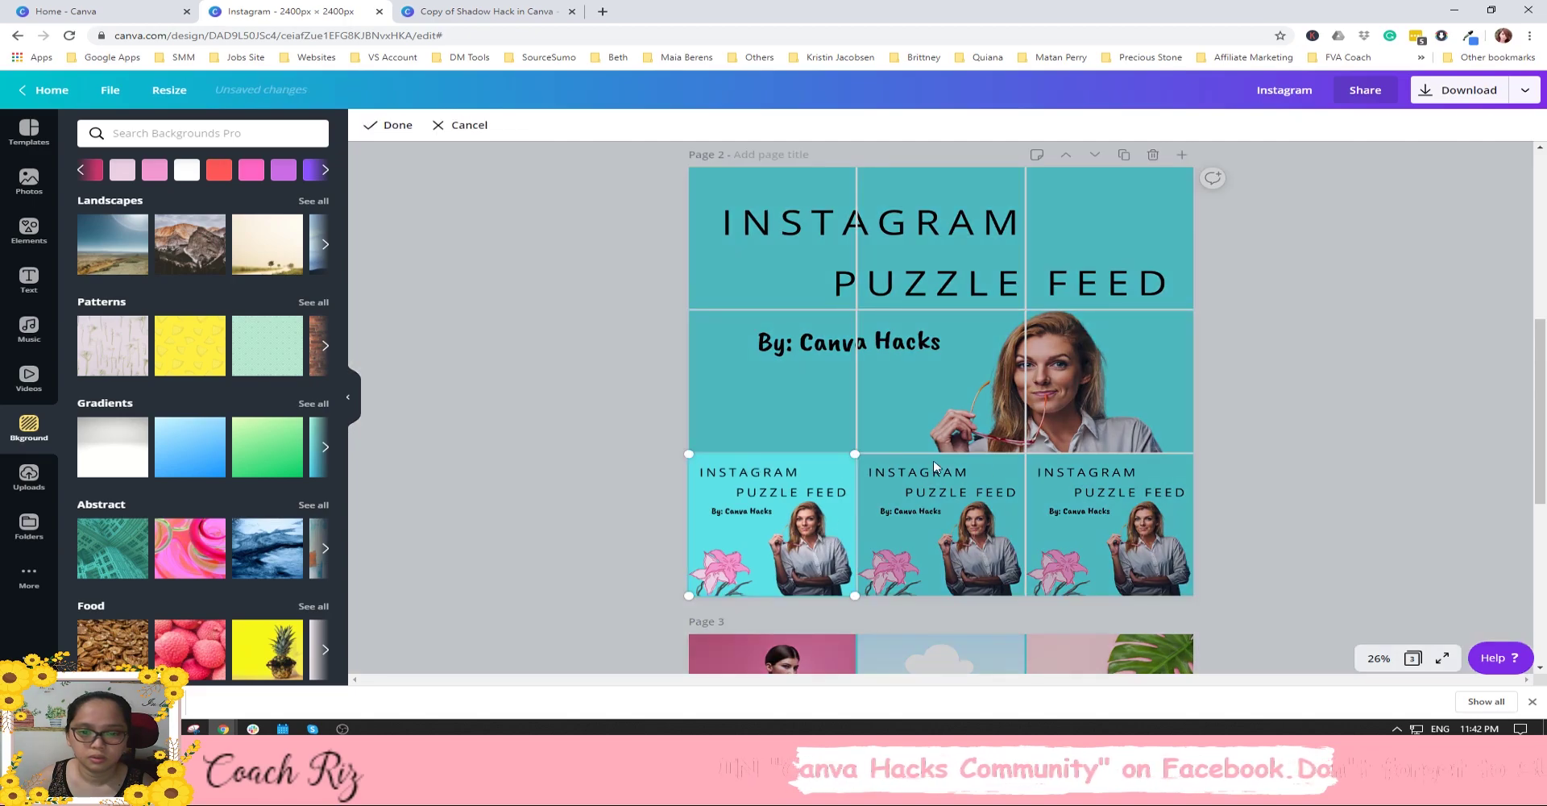
pyautogui.moveTo(856, 453); pyautogui.dragTo(1220, 197)
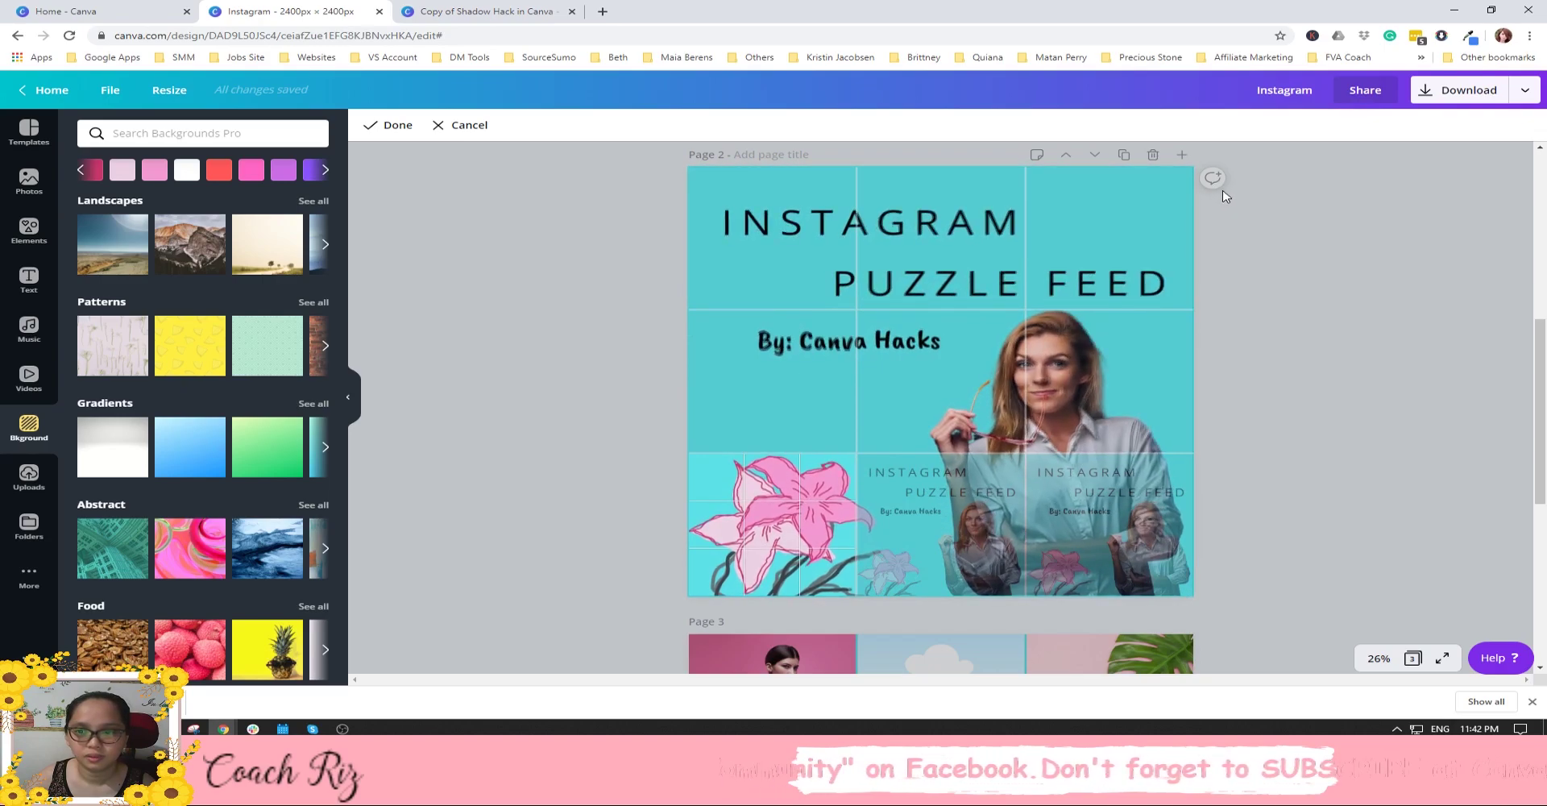
pyautogui.click(1226, 306)
pyautogui.doubleClick(942, 517)
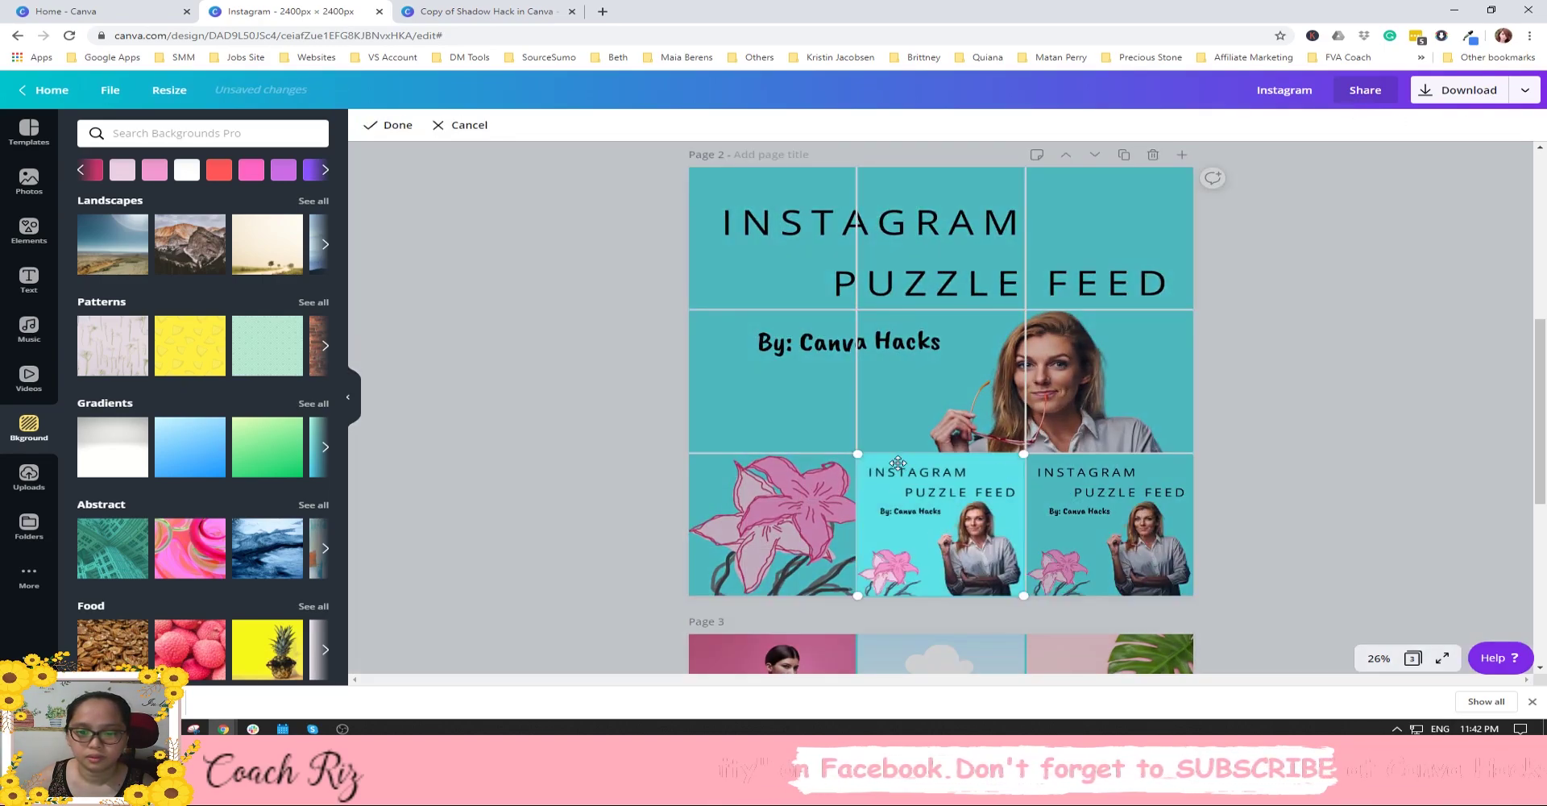
pyautogui.moveTo(857, 451); pyautogui.dragTo(697, 275)
pyautogui.moveTo(902, 293); pyautogui.dragTo(896, 284)
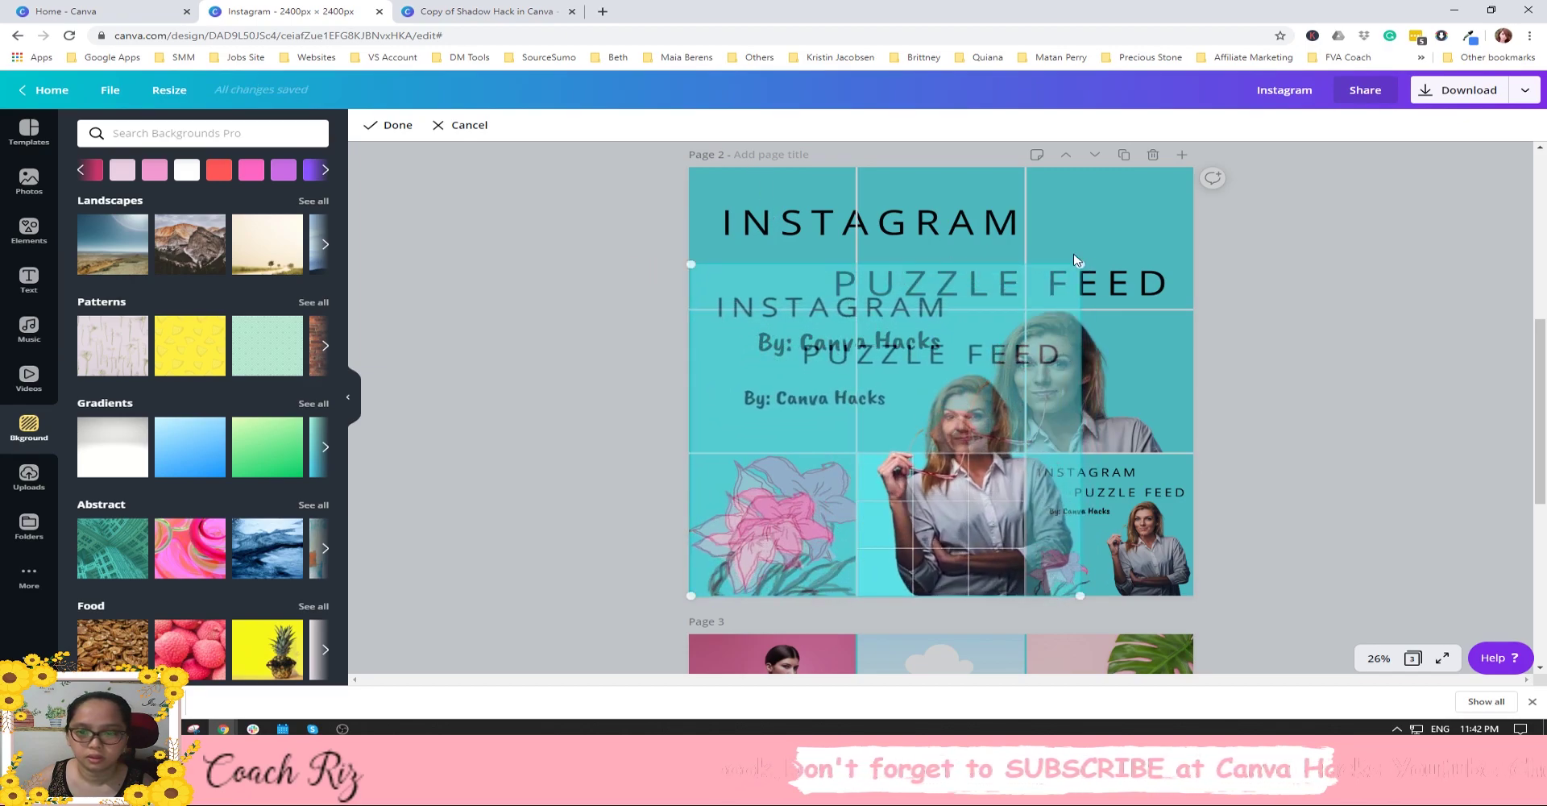
pyautogui.moveTo(1081, 264); pyautogui.dragTo(1191, 169)
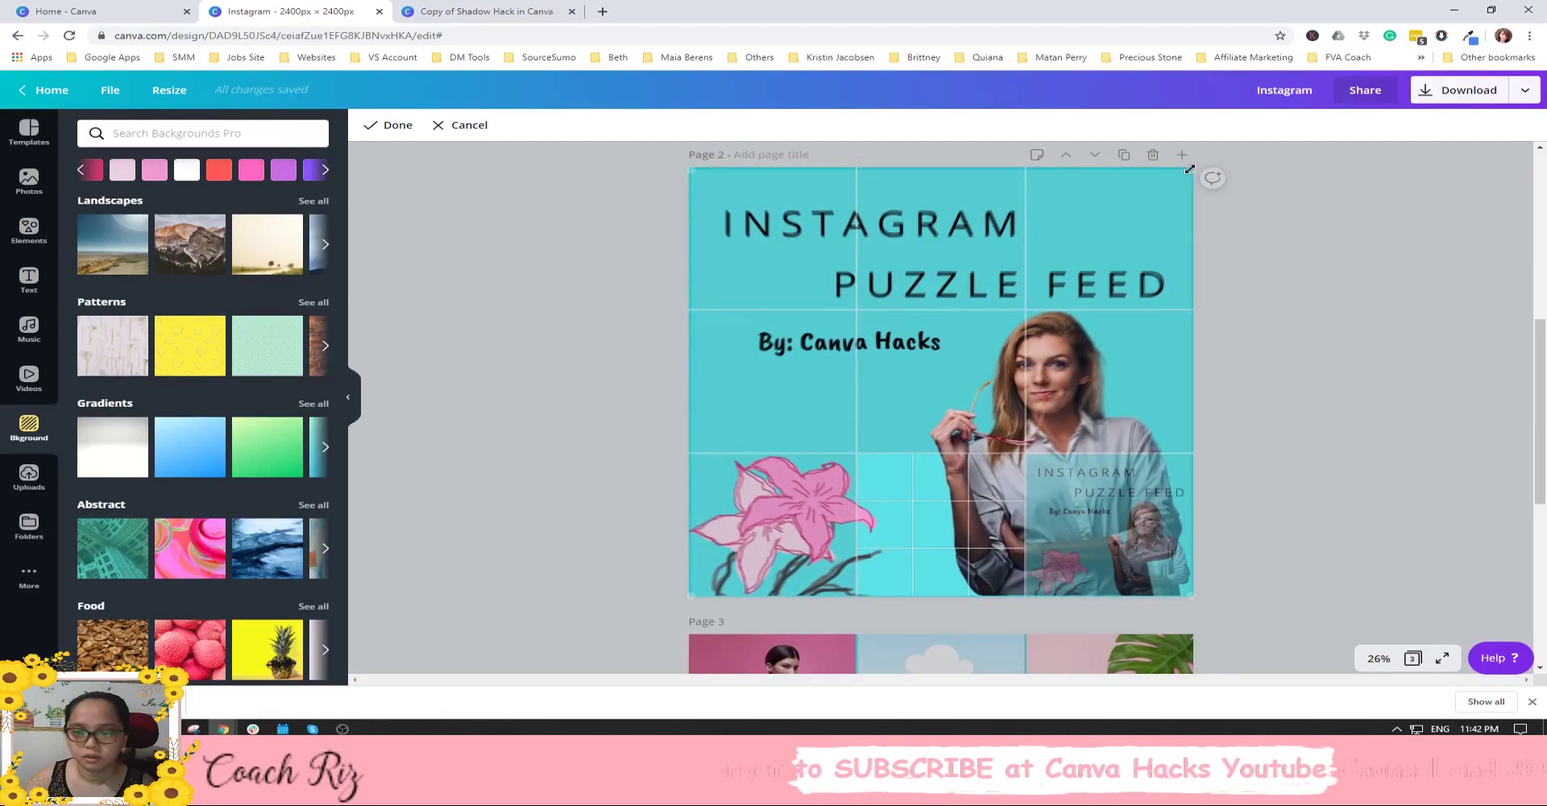
pyautogui.click(1213, 349)
pyautogui.click(1043, 532)
pyautogui.doubleClick(1050, 533)
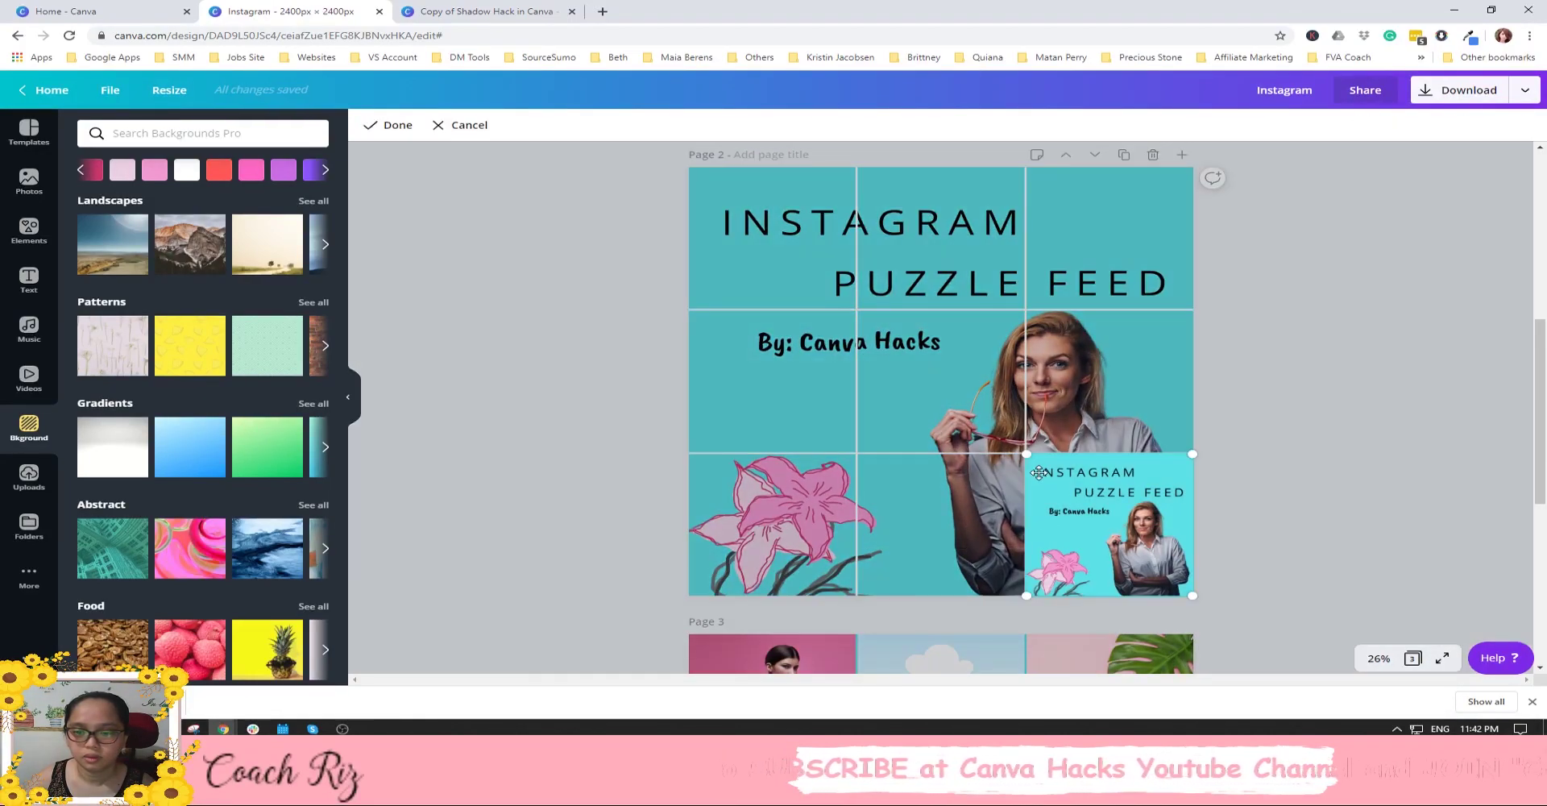
pyautogui.moveTo(1022, 449); pyautogui.dragTo(690, 168)
pyautogui.click(1208, 297)
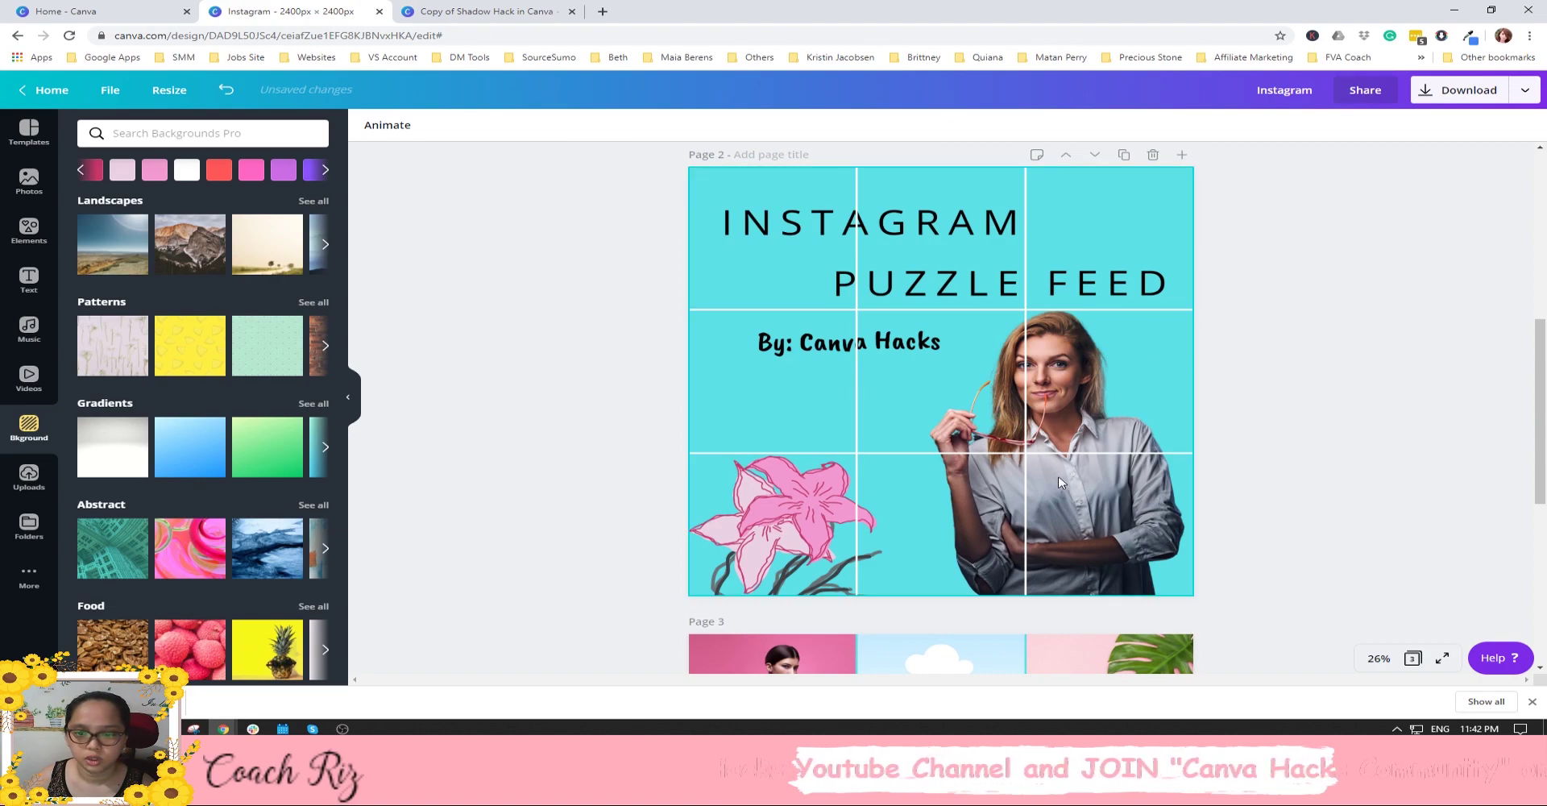
# Shift and slightly rescale the centre tile's image to line up with its neighbours.
pyautogui.scroll(1, 1139, 545)
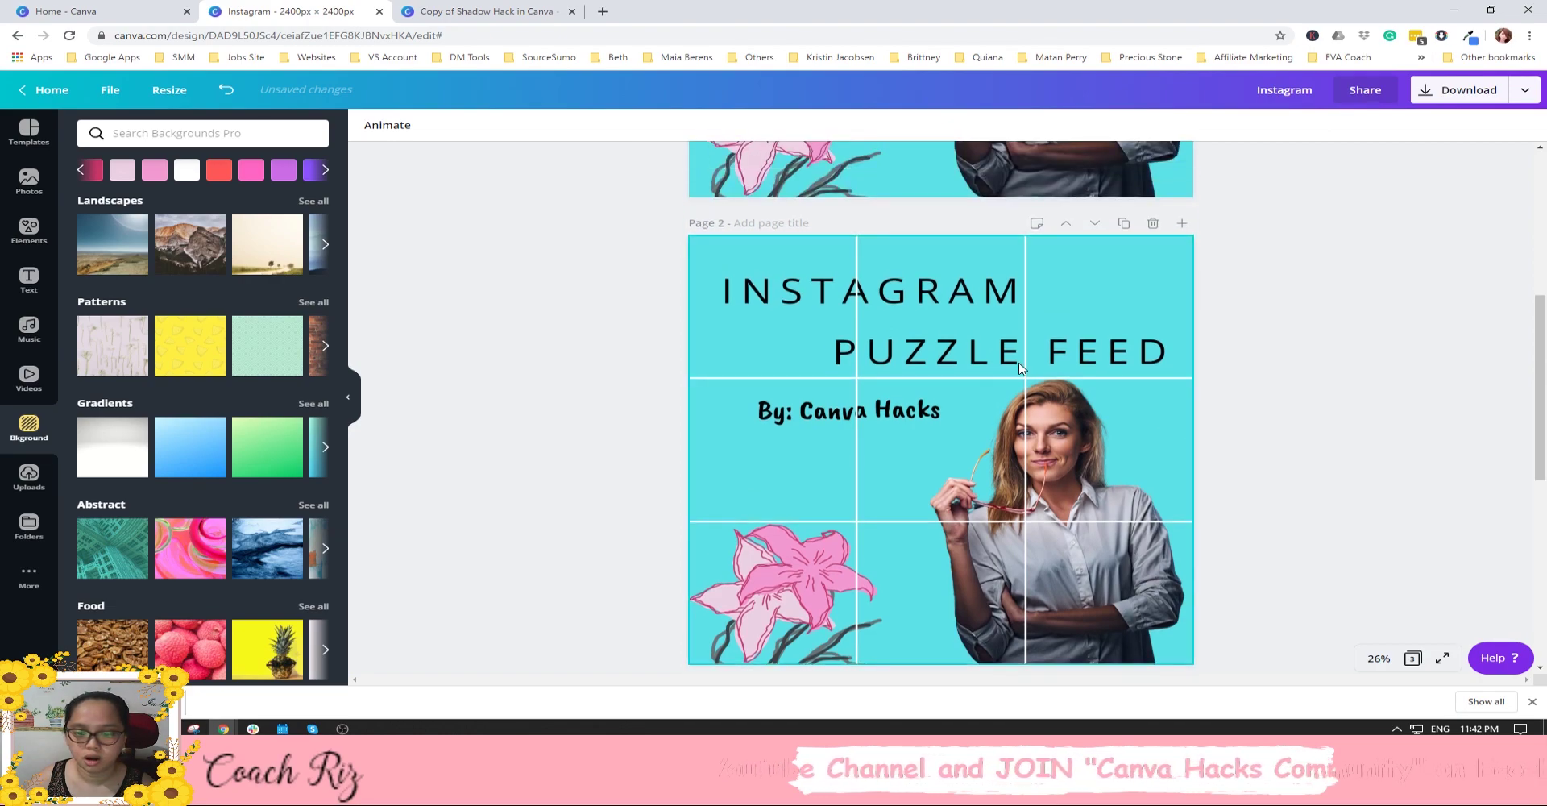
pyautogui.scroll(2, 1005, 625)
pyautogui.scroll(-4, 1025, 417)
pyautogui.scroll(3, 916, 454)
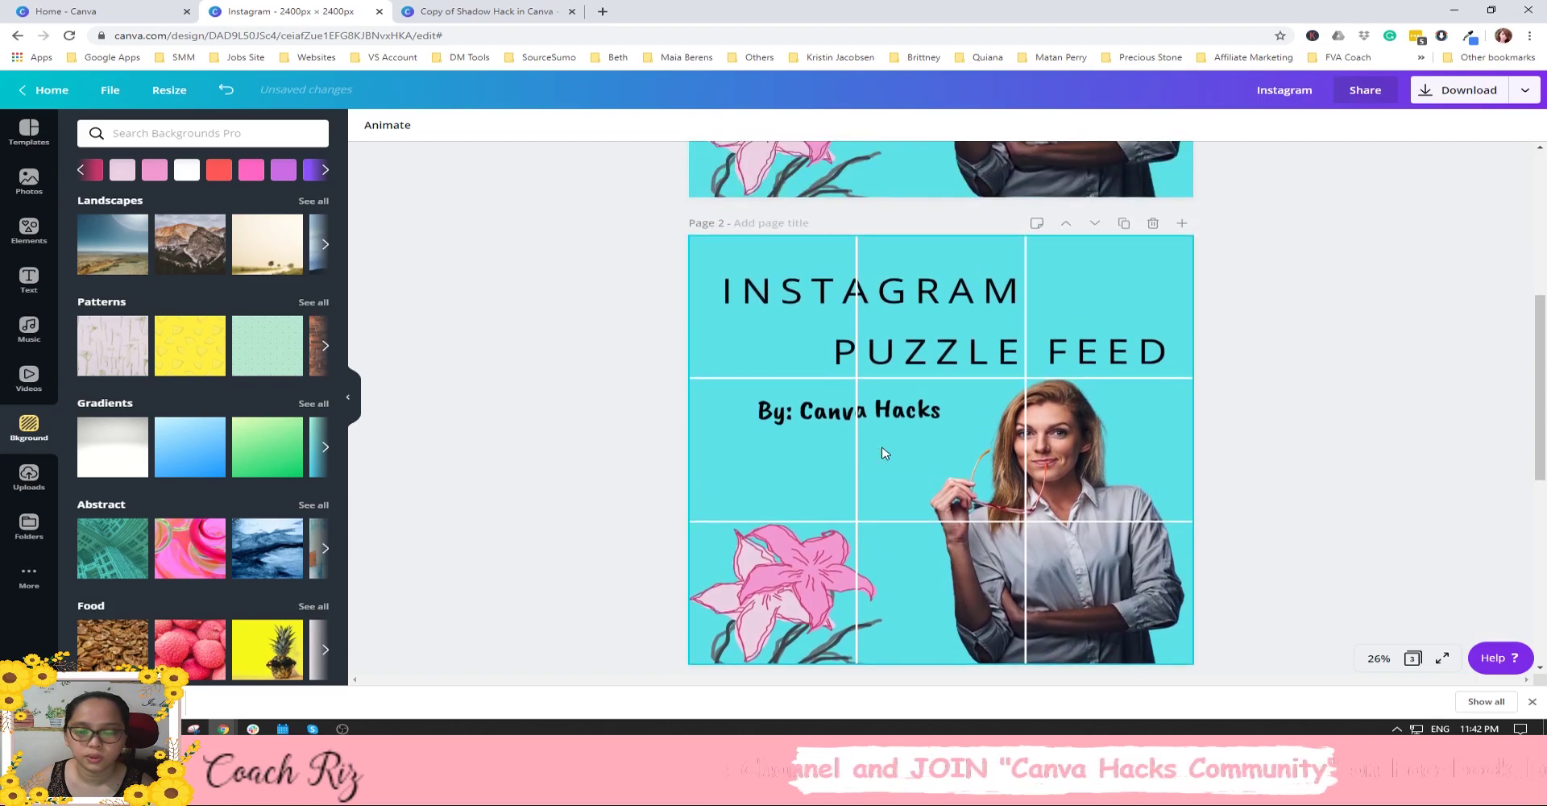
pyautogui.scroll(-1, 887, 448)
pyautogui.click(929, 446)
pyautogui.doubleClick(926, 444)
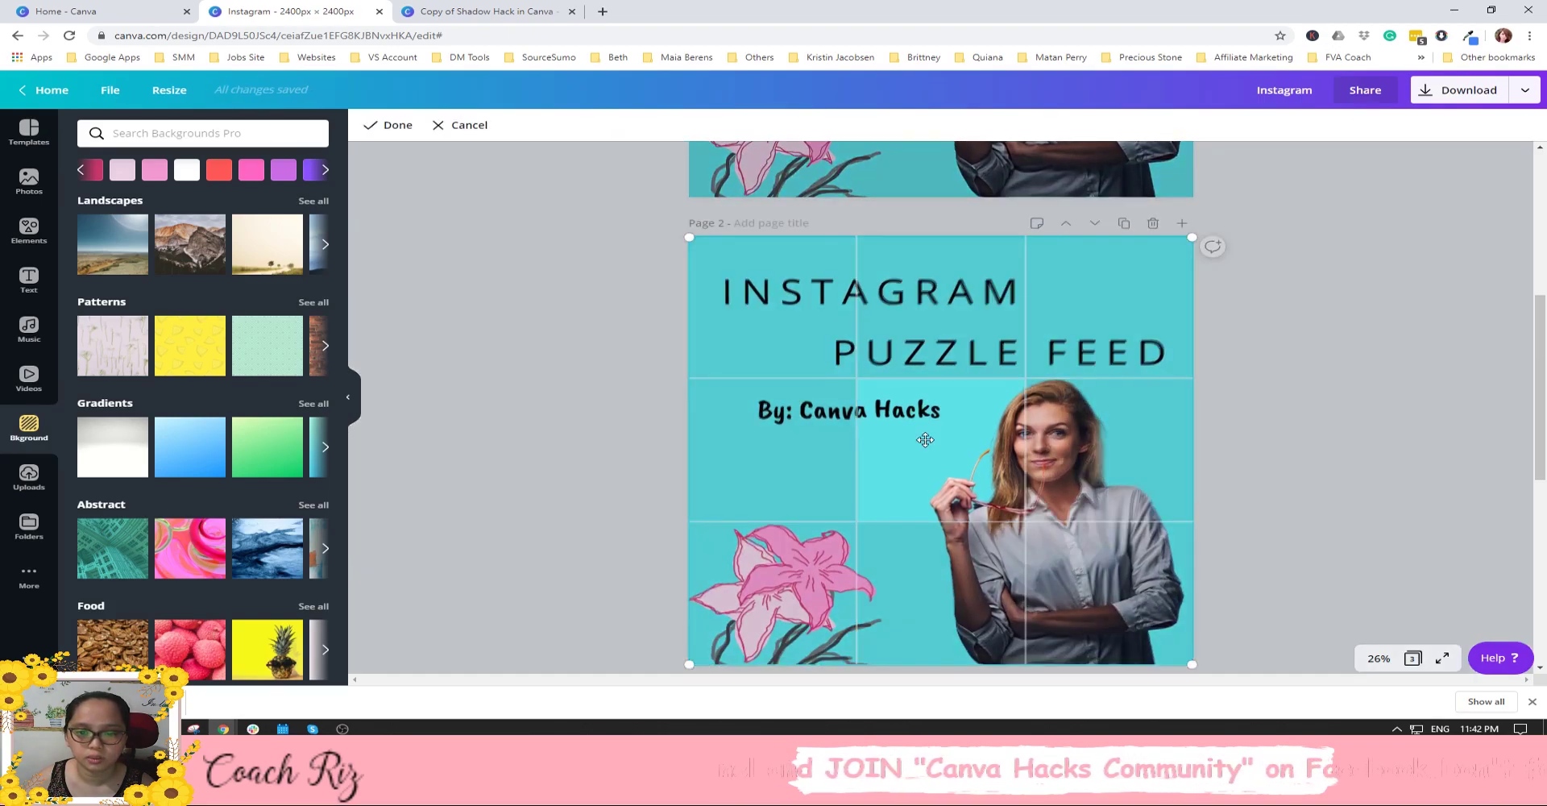
pyautogui.moveTo(973, 426); pyautogui.dragTo(975, 411)
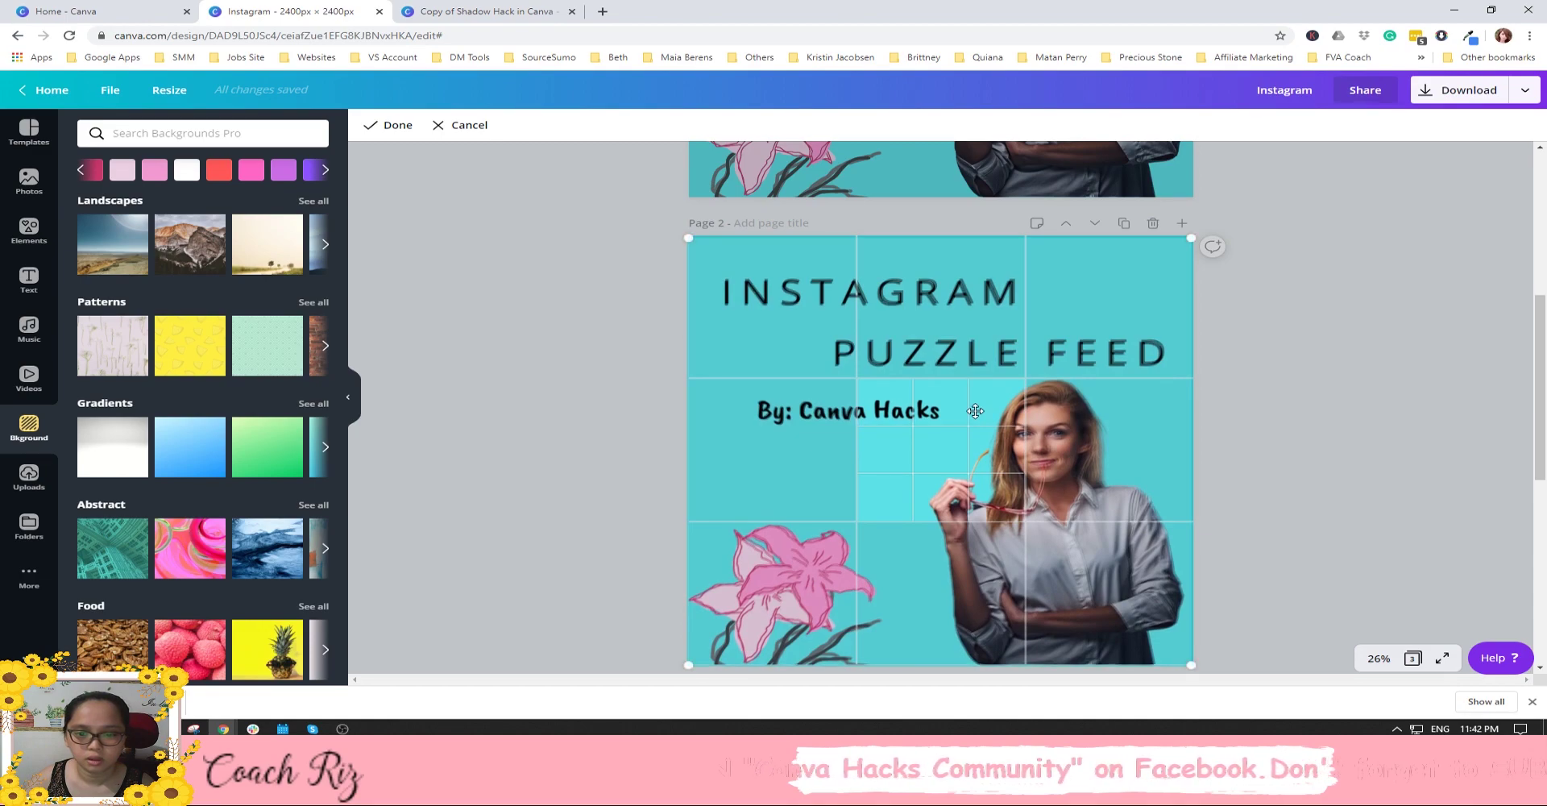
pyautogui.scroll(-2, 1131, 487)
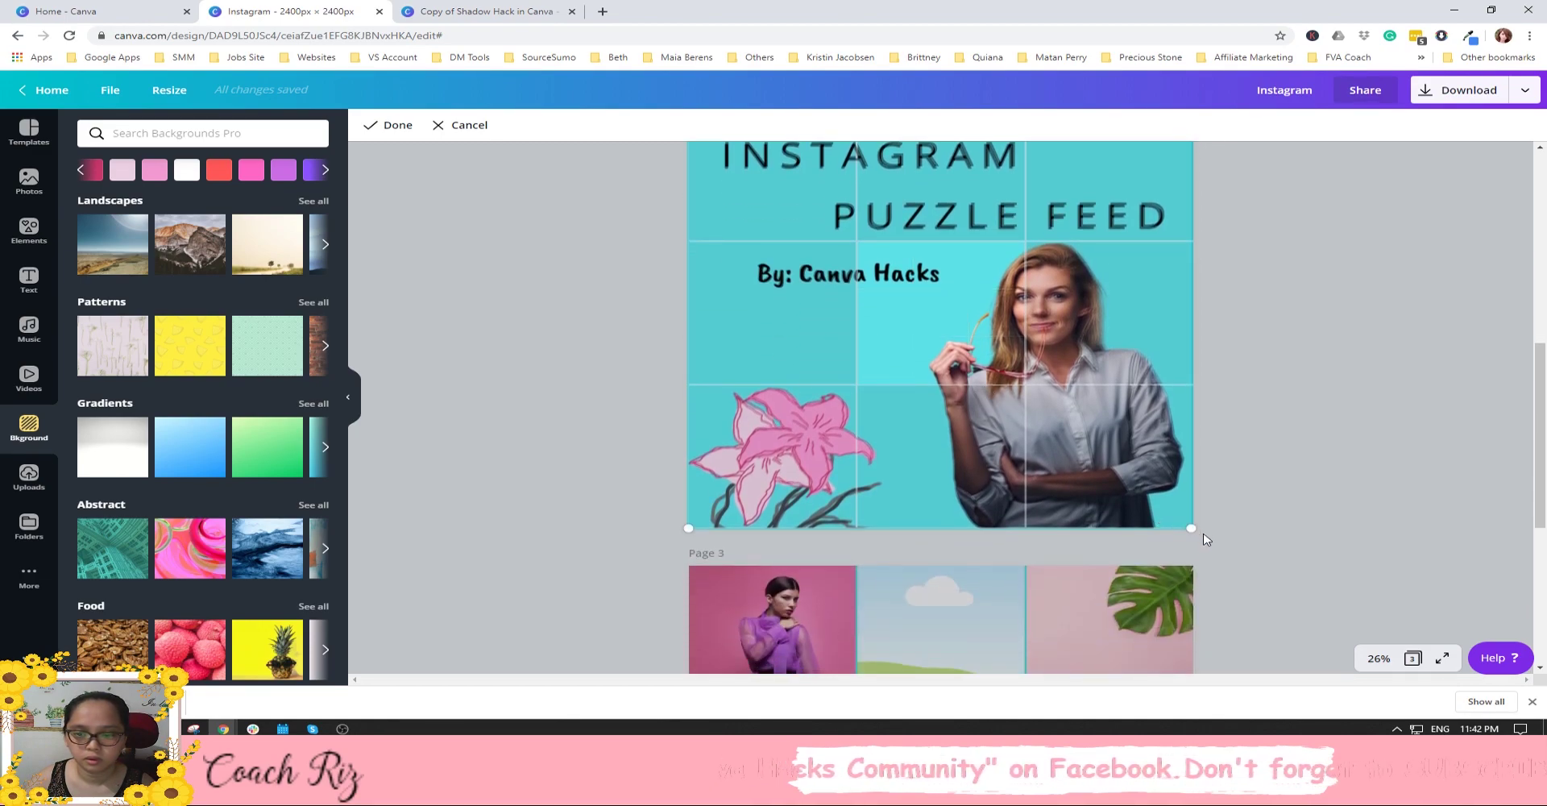
pyautogui.moveTo(1193, 526); pyautogui.dragTo(1198, 527)
pyautogui.moveTo(987, 333)
pyautogui.mouseDown()
pyautogui.moveTo(1018, 334)
pyautogui.moveTo(961, 330)
pyautogui.moveTo(986, 329)
pyautogui.mouseUp()
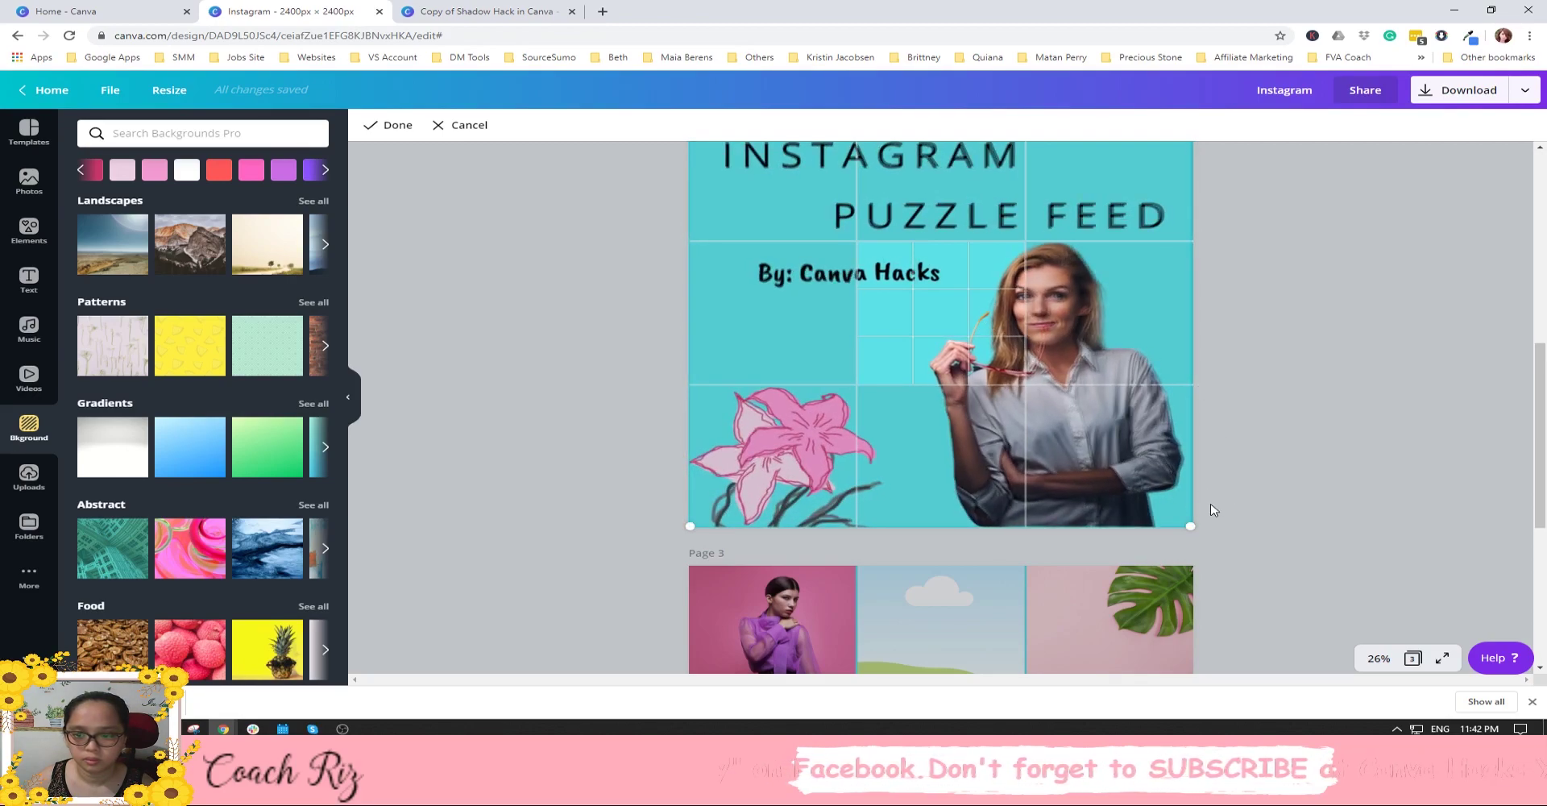
pyautogui.click(1253, 488)
# Nudge the centre tile's image slightly down for a seamless fit.
pyautogui.click(973, 318)
pyautogui.doubleClick(973, 318)
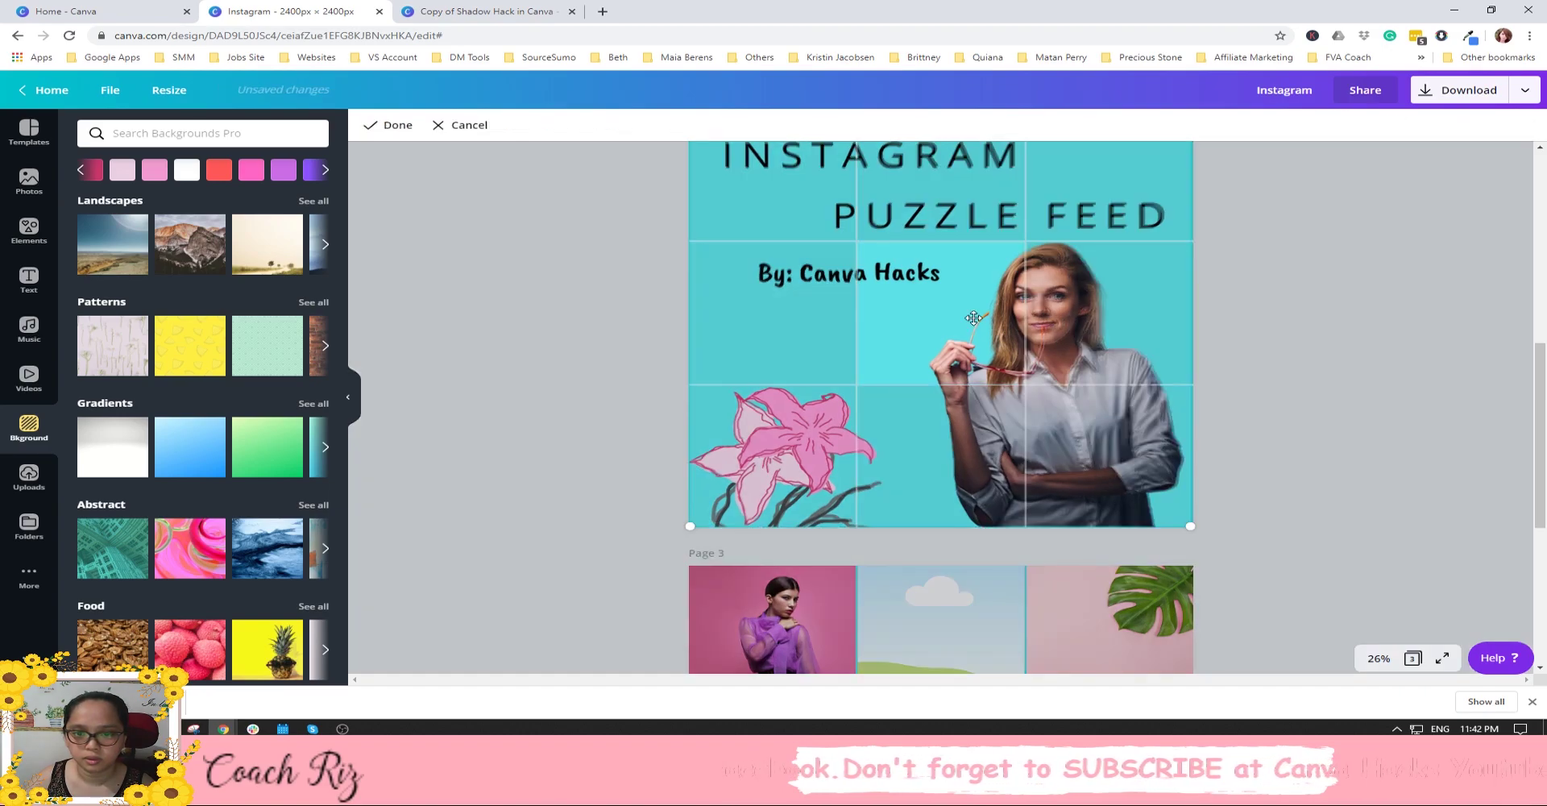
pyautogui.moveTo(974, 324); pyautogui.dragTo(974, 326)
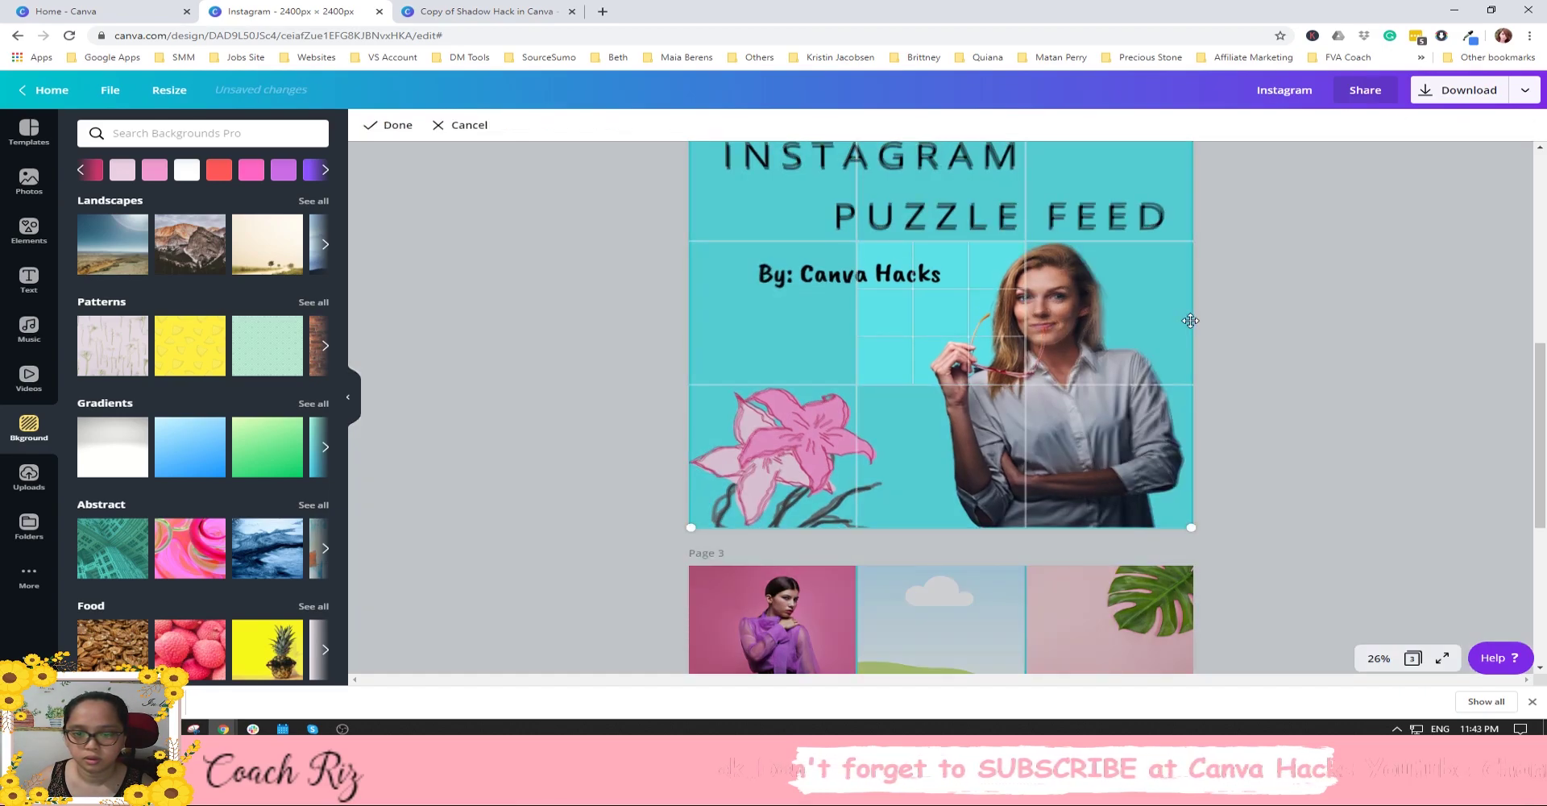
pyautogui.click(1245, 330)
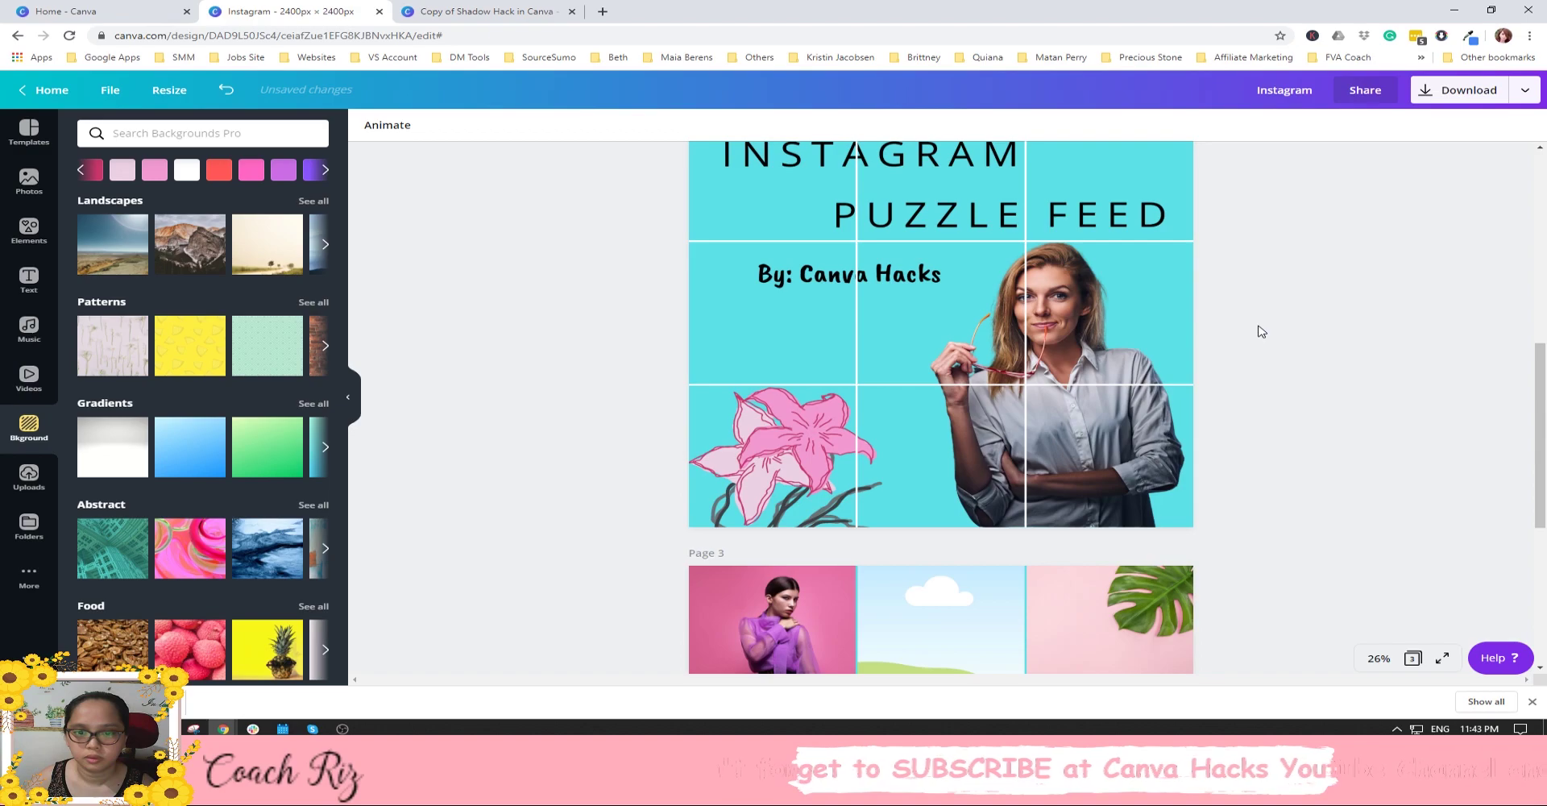
# Shift the notebook photo left and up within page 3's bottom-right tile.
pyautogui.scroll(3, 1261, 331)
pyautogui.scroll(-2, 1264, 332)
pyautogui.scroll(3, 1265, 333)
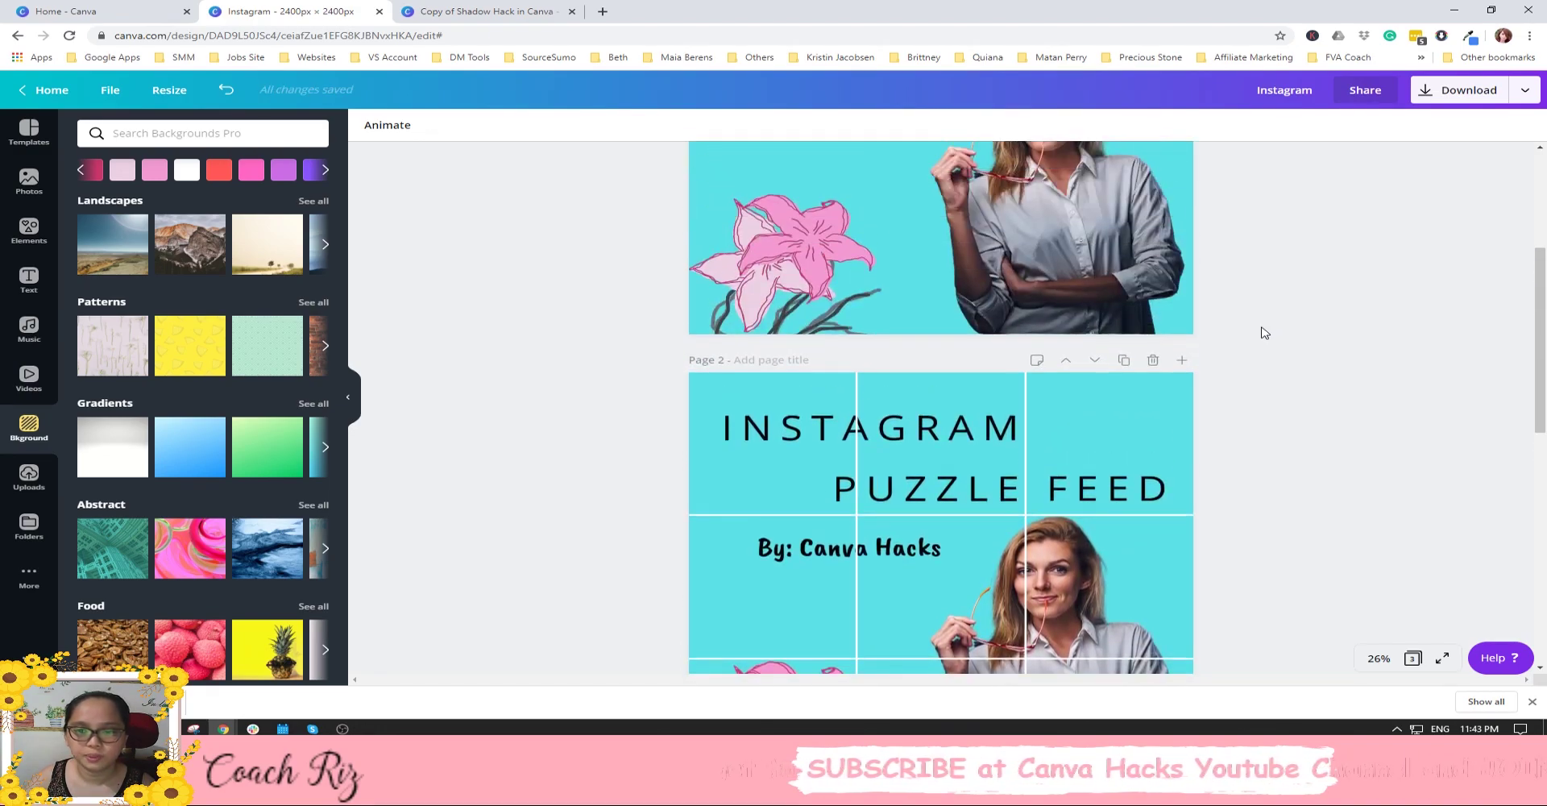
pyautogui.scroll(-3, 1265, 332)
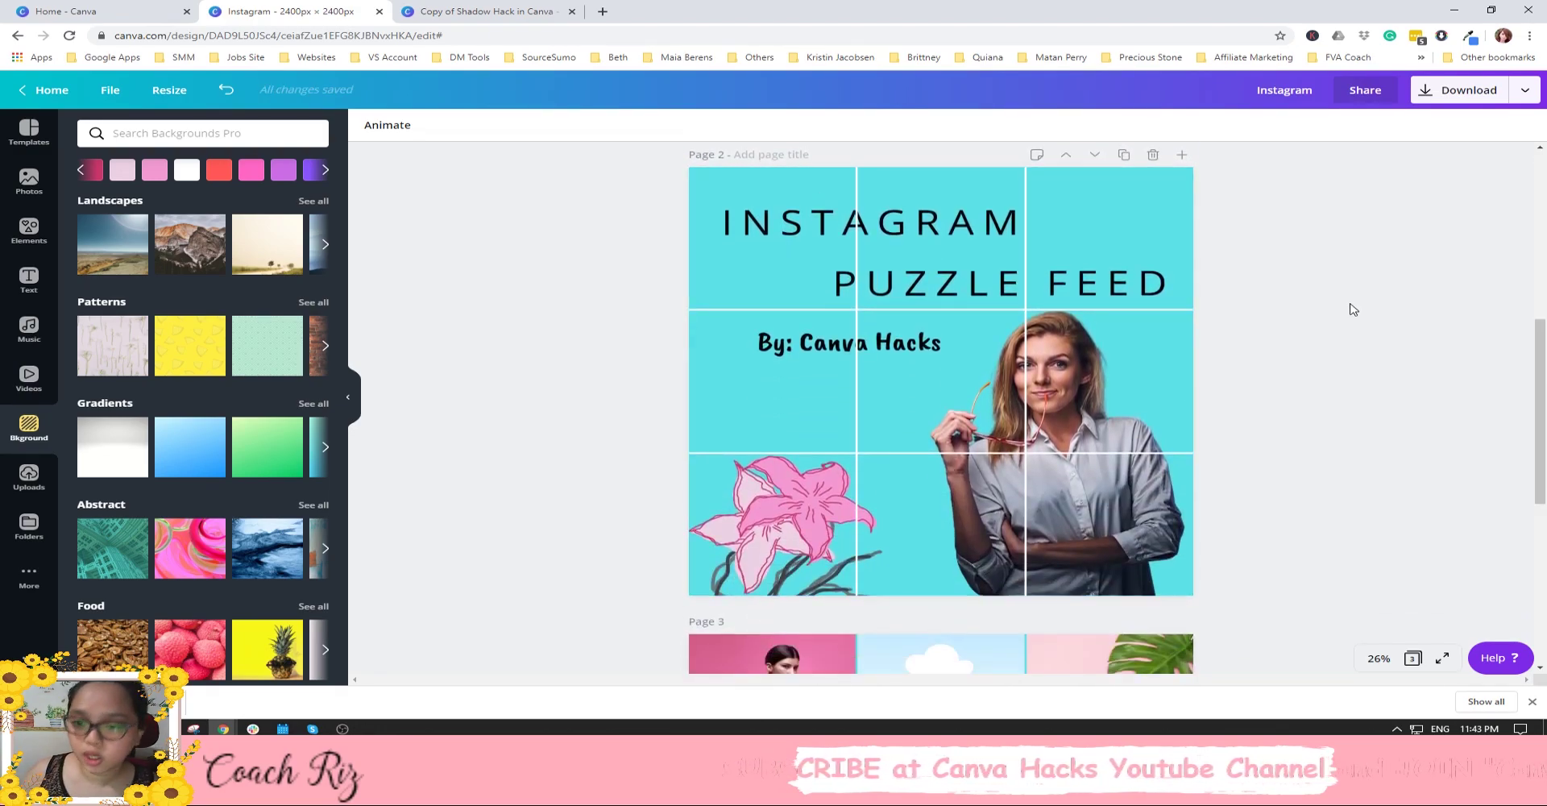
pyautogui.scroll(1, 1168, 286)
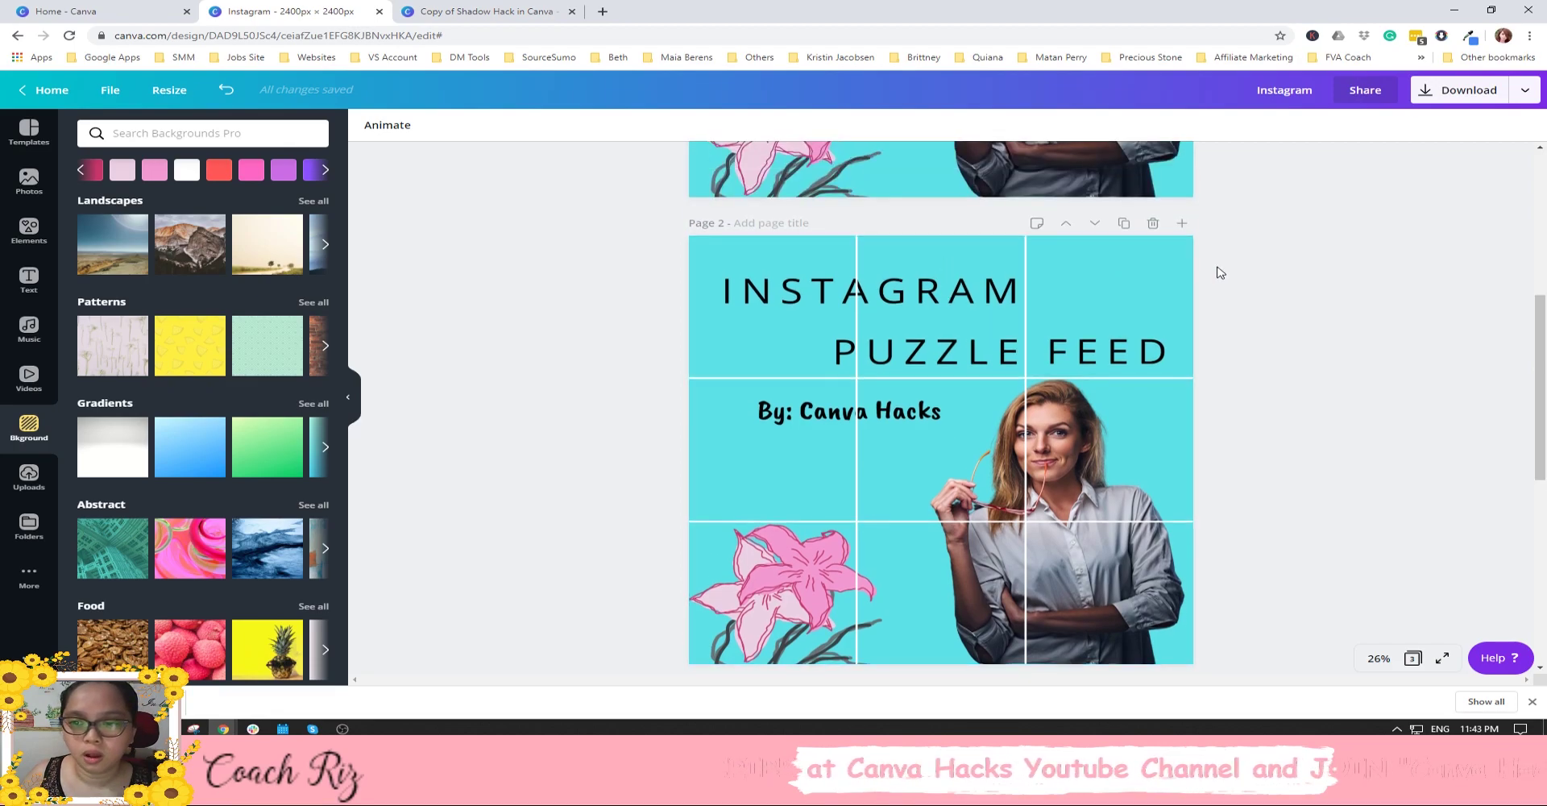
pyautogui.scroll(-1, 1072, 284)
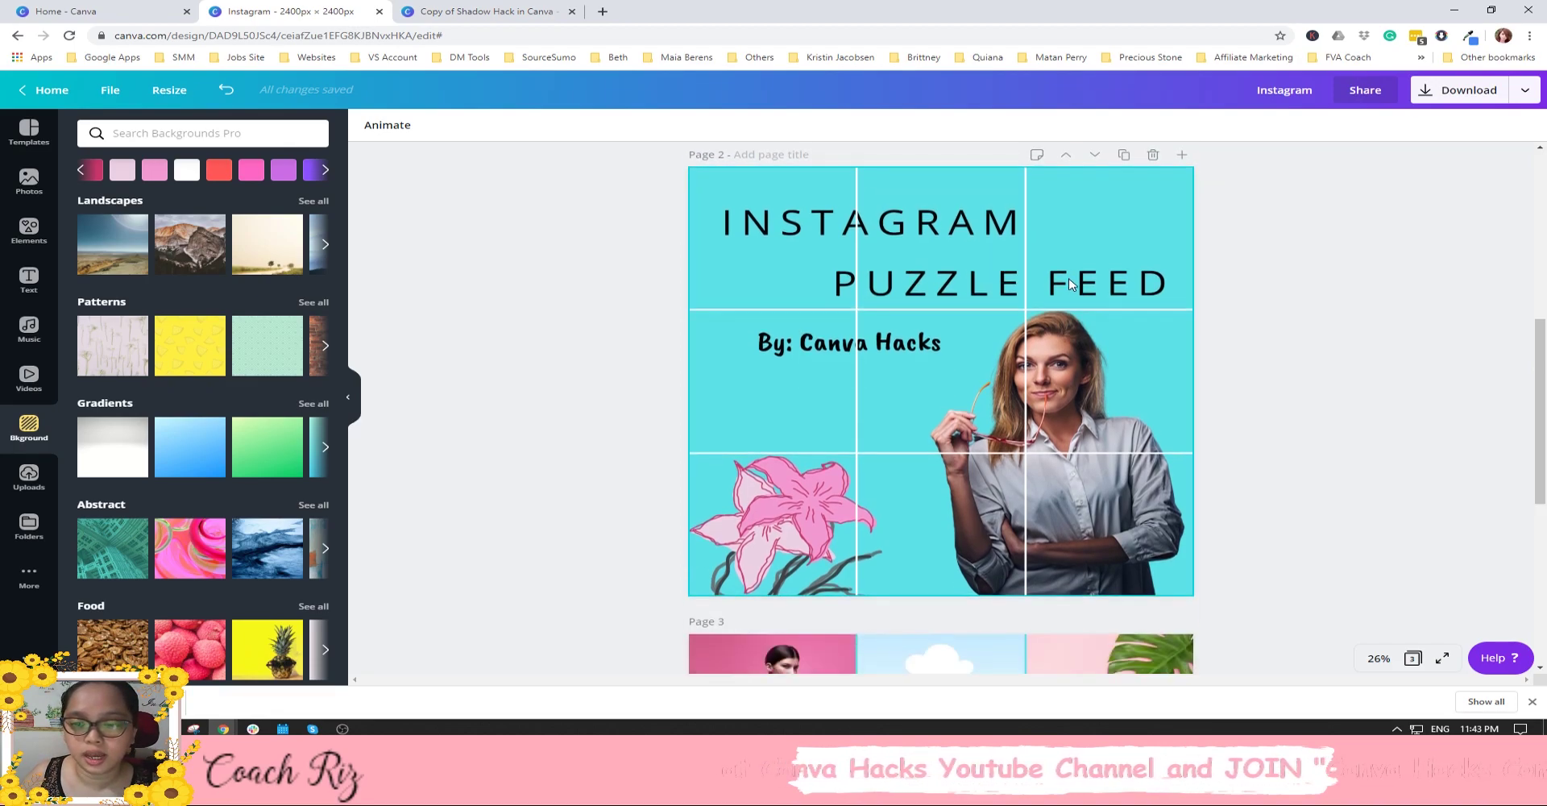
pyautogui.scroll(2, 1072, 306)
pyautogui.scroll(-1, 1073, 328)
pyautogui.scroll(-1, 1072, 328)
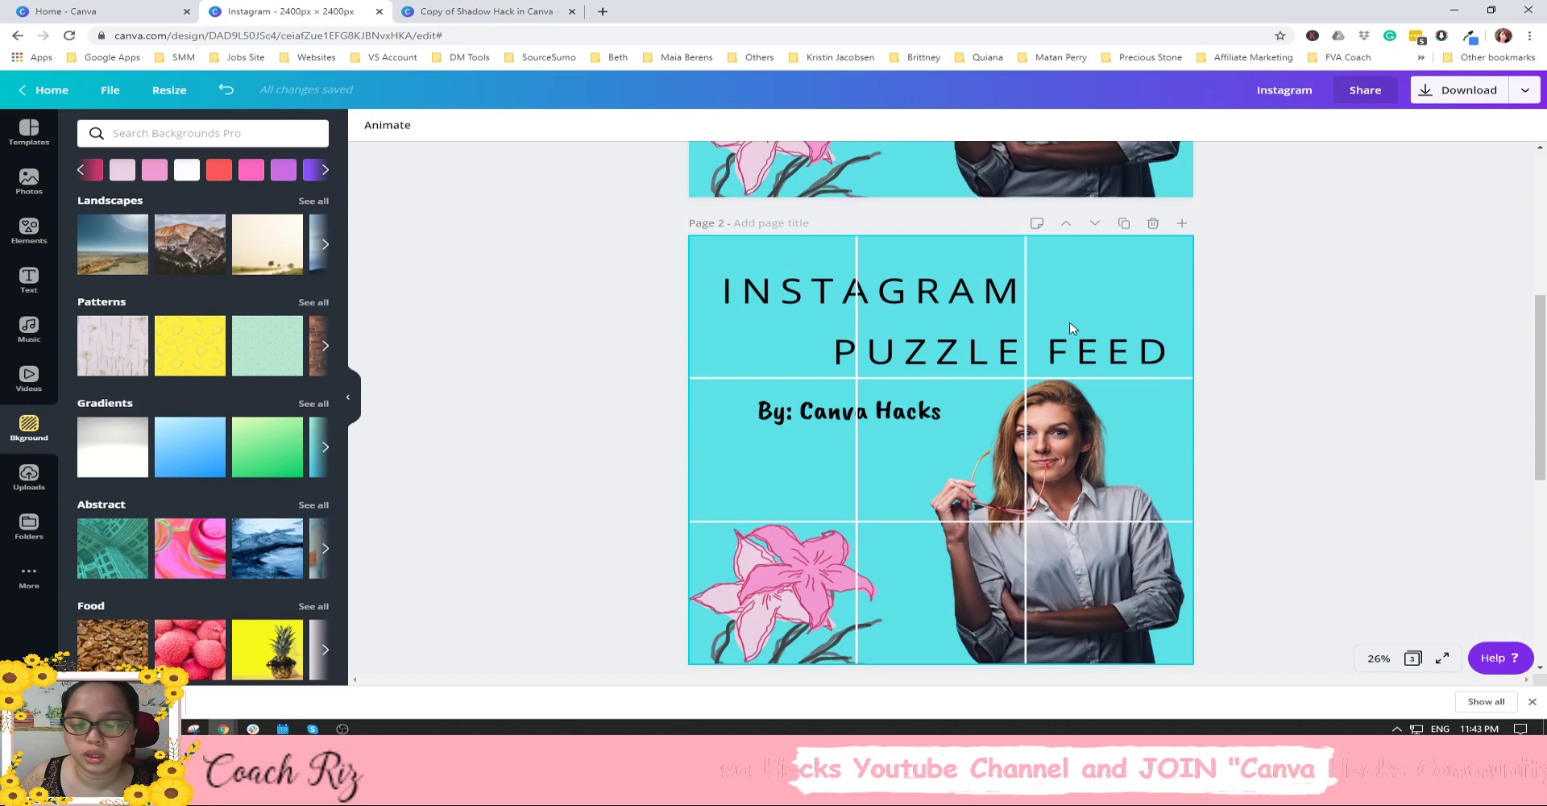
pyautogui.scroll(-5, 1072, 328)
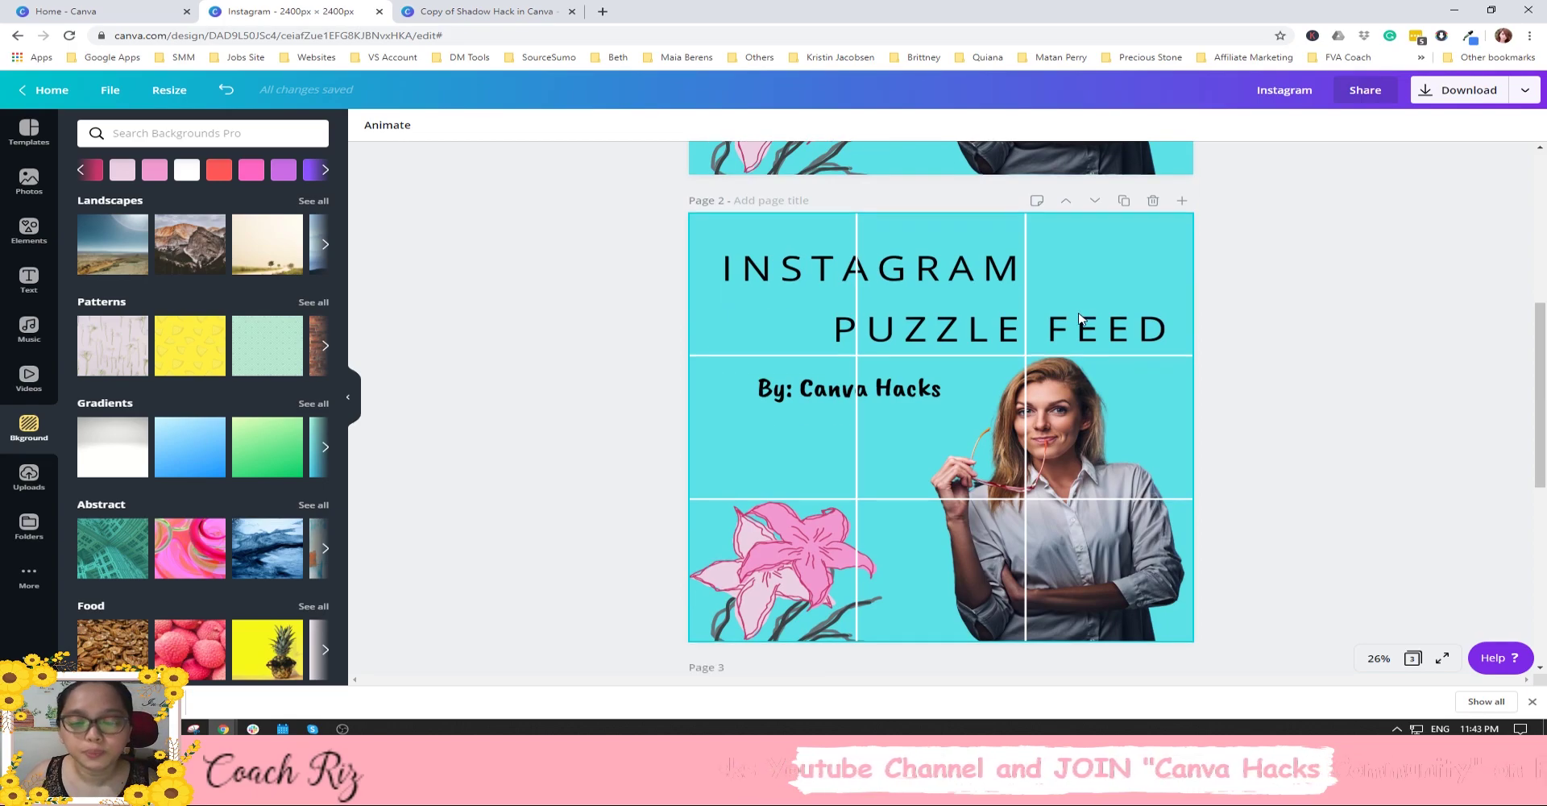
pyautogui.scroll(-6, 988, 251)
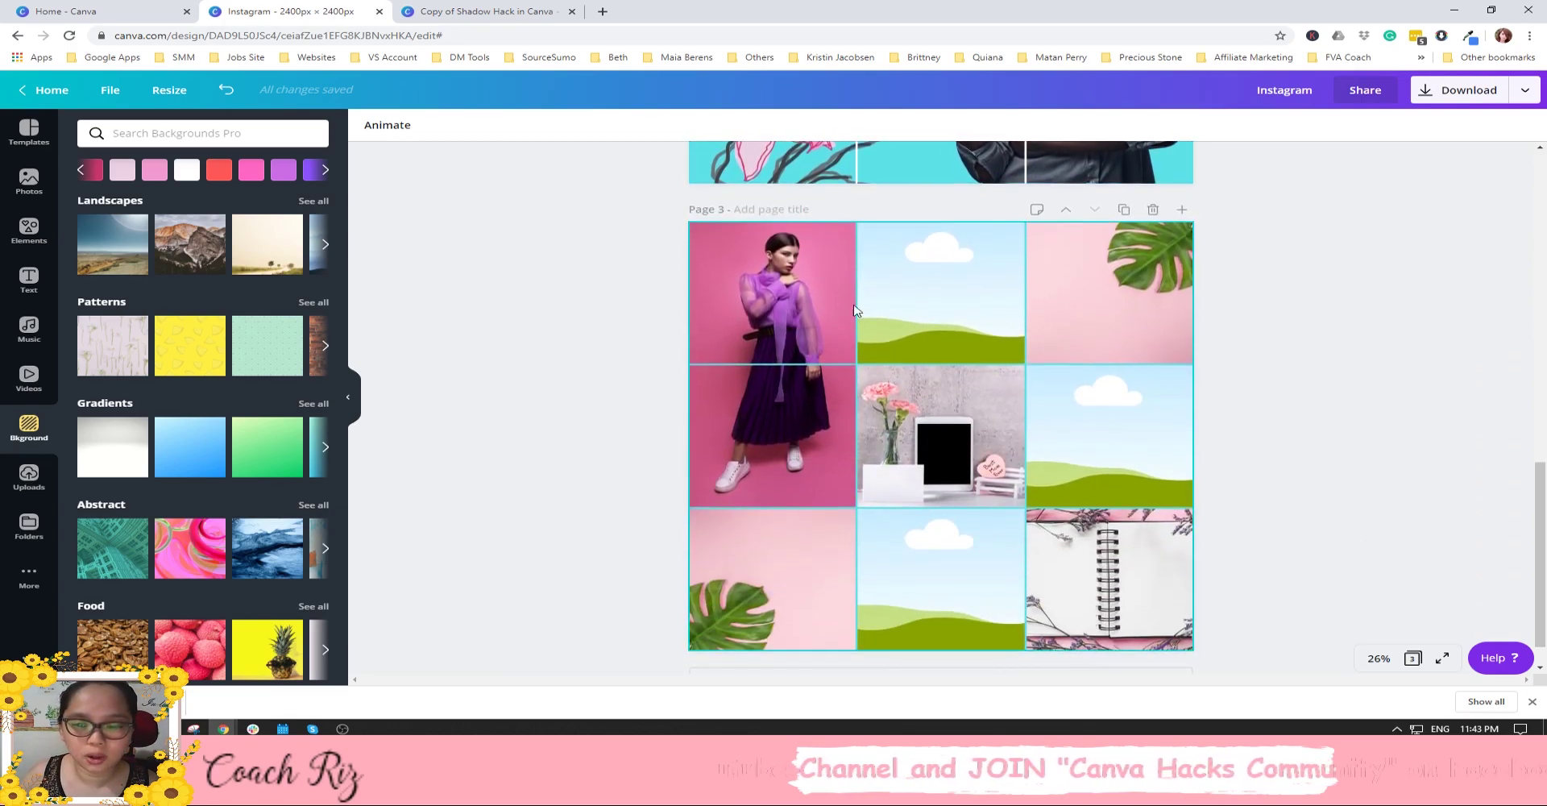
pyautogui.scroll(3, 1154, 419)
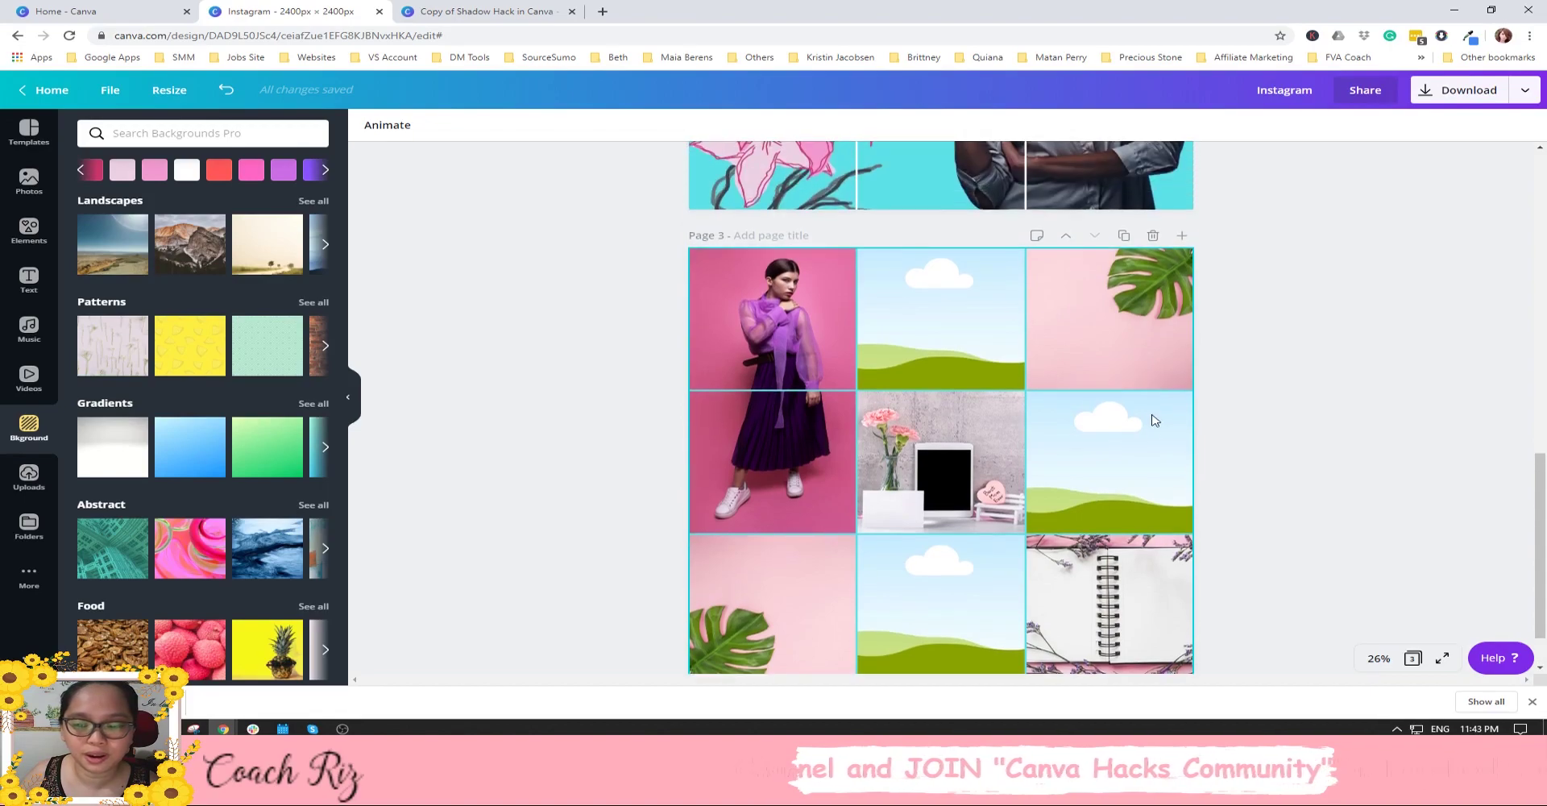
pyautogui.doubleClick(1056, 608)
pyautogui.moveTo(1056, 608); pyautogui.dragTo(886, 630)
pyautogui.scroll(-2, 1033, 597)
pyautogui.moveTo(1152, 537); pyautogui.dragTo(1084, 505)
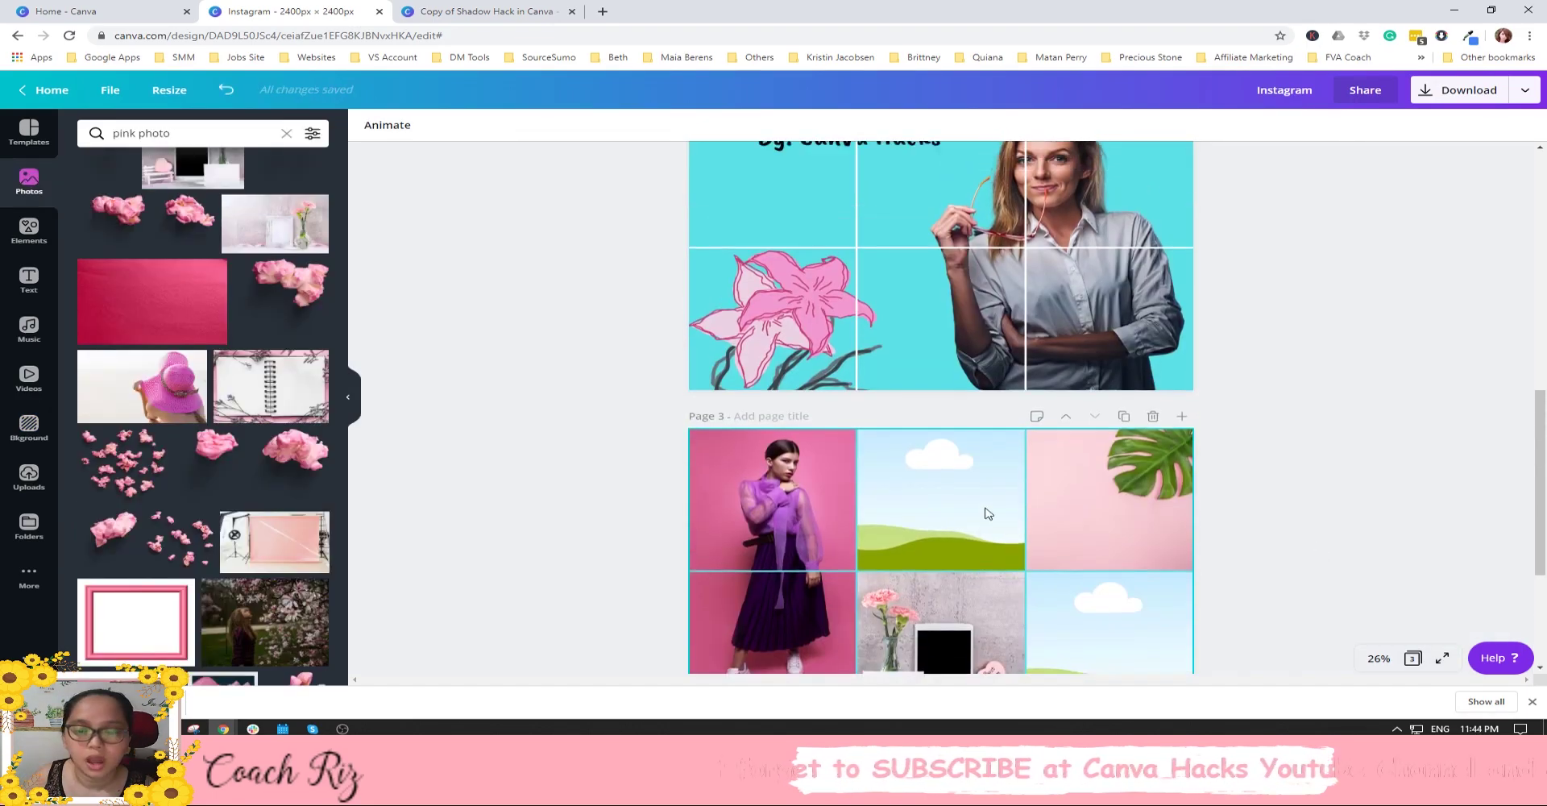
pyautogui.scroll(5, 1025, 442)
pyautogui.scroll(-2, 1012, 470)
pyautogui.scroll(-2, 1011, 470)
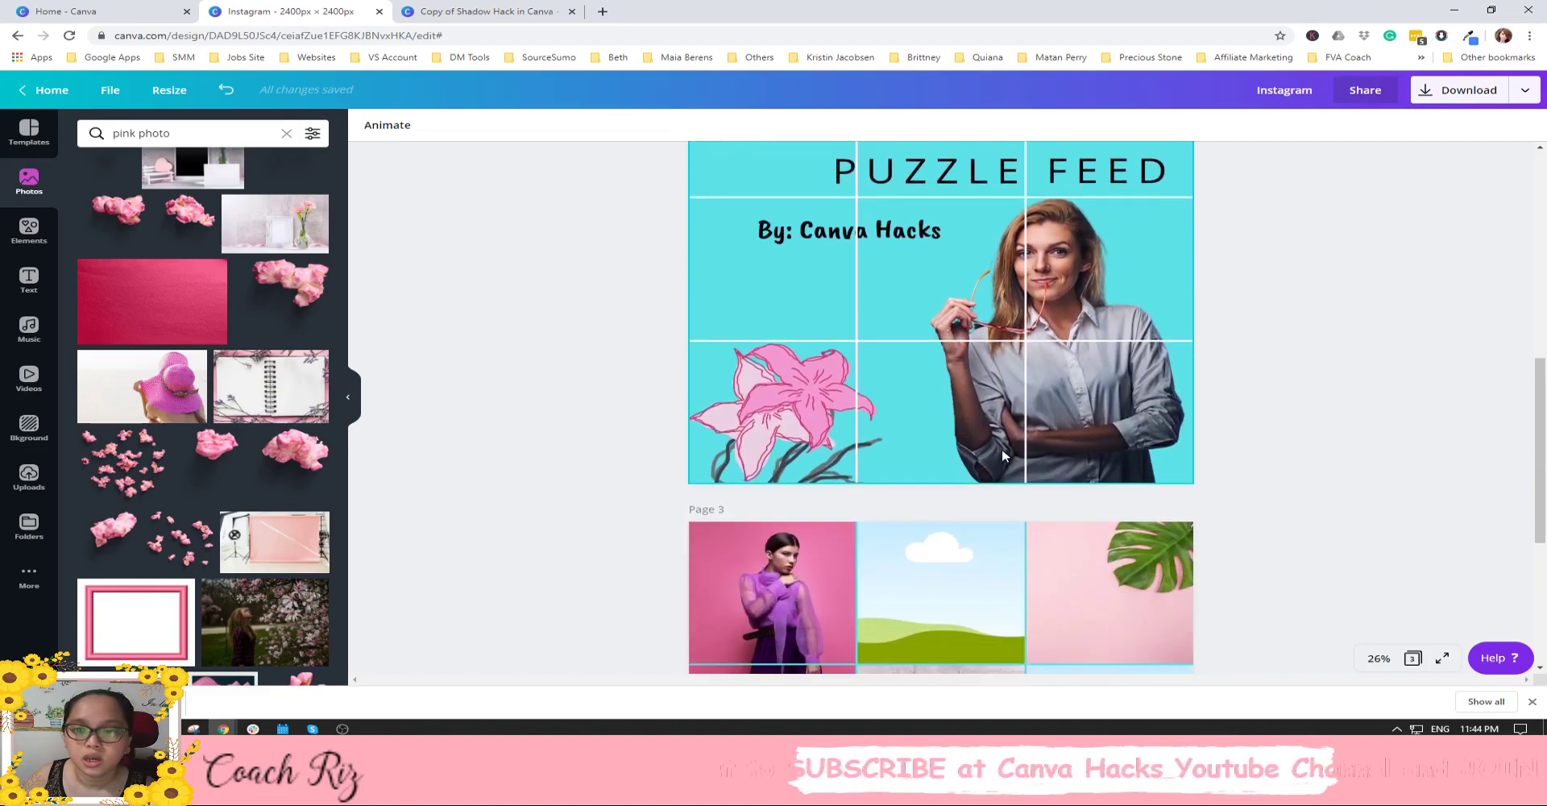
pyautogui.scroll(3, 1002, 448)
pyautogui.scroll(-1, 1007, 449)
pyautogui.scroll(3, 1017, 450)
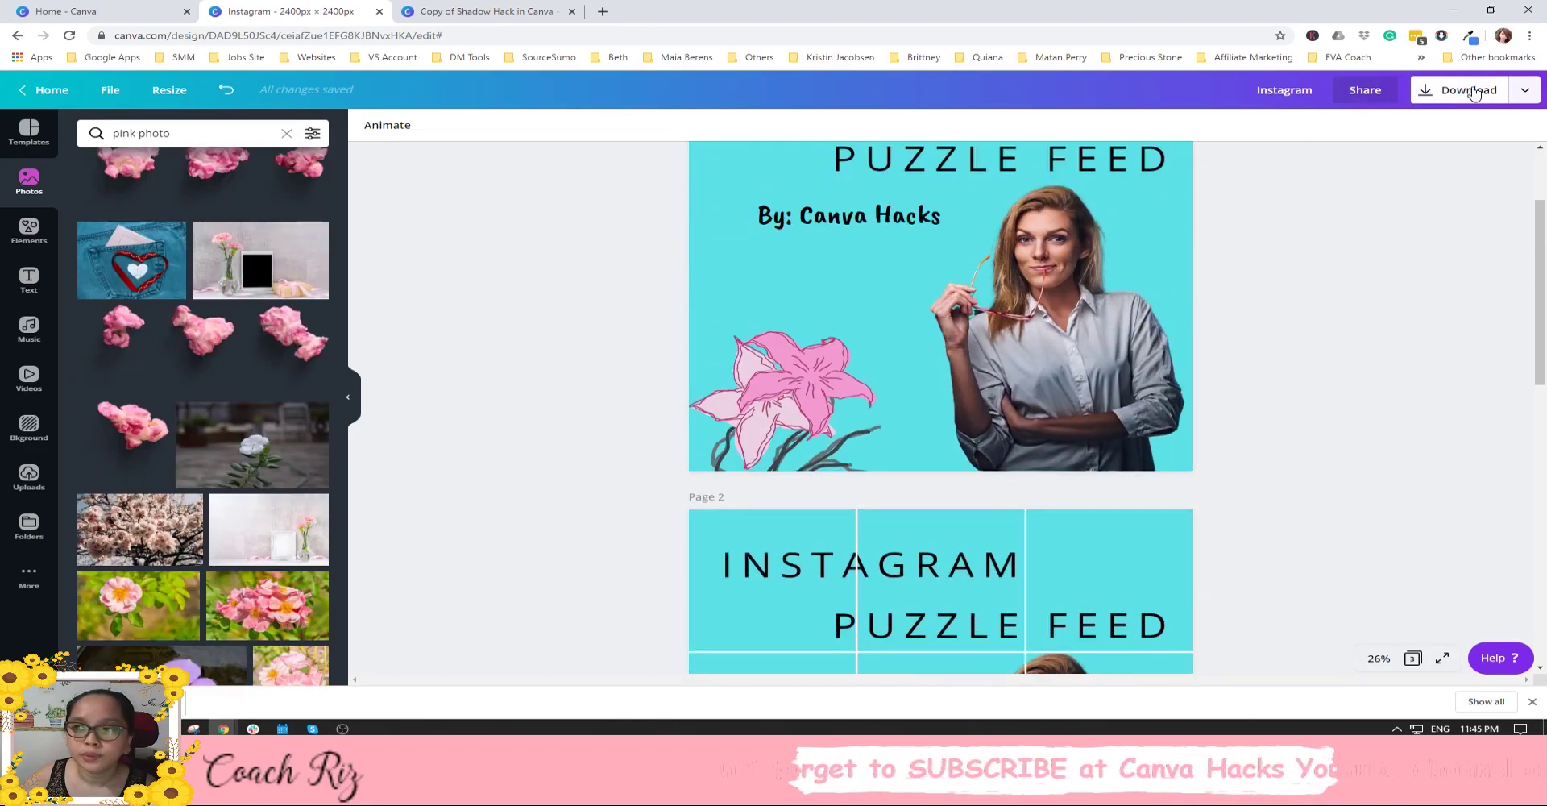
# Download only Page 2 of the design as a JPG.
pyautogui.click(1469, 89)
pyautogui.click(1387, 187)
pyautogui.click(1387, 226)
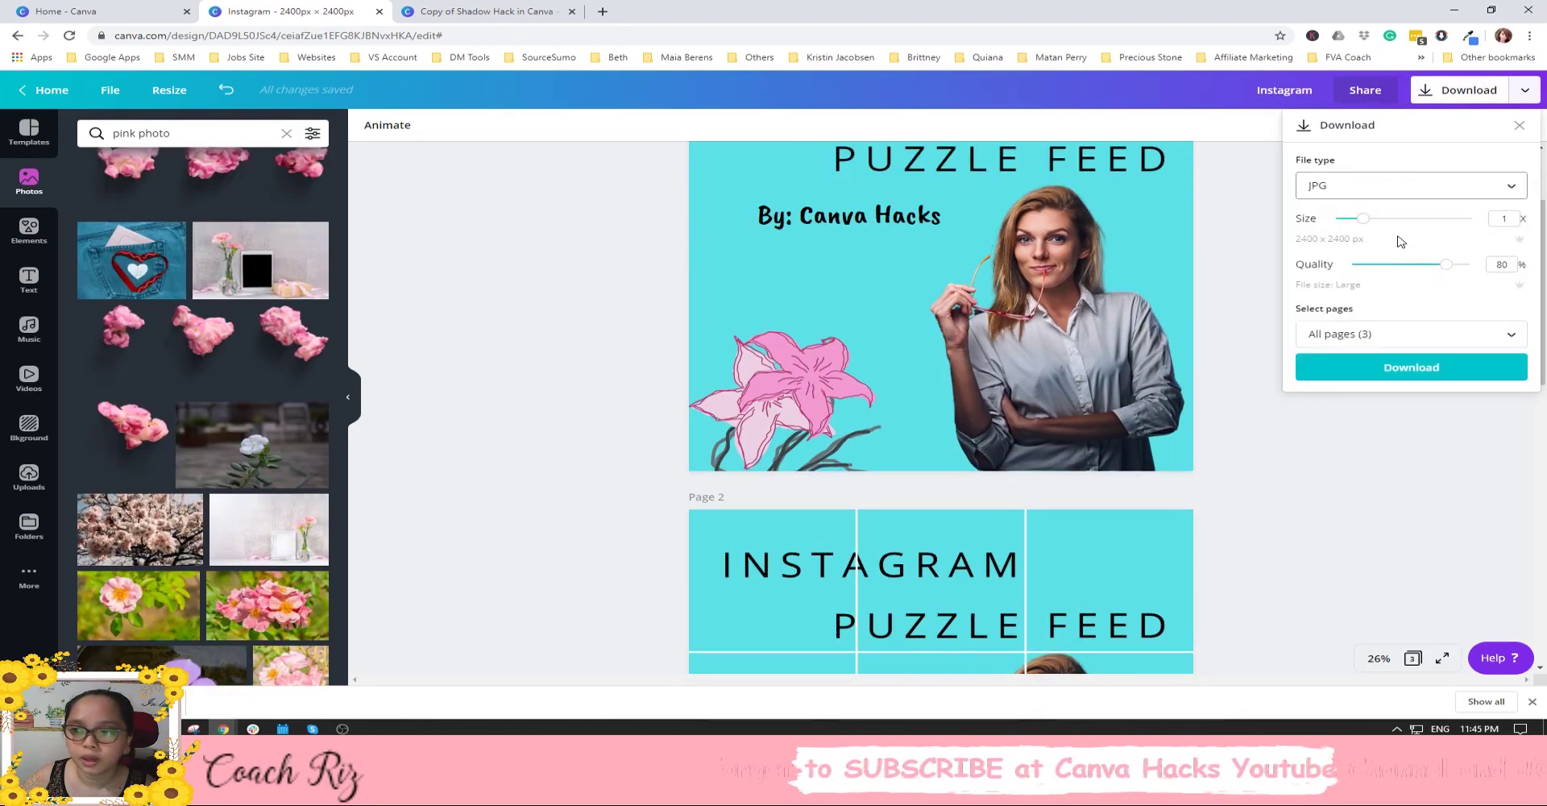
pyautogui.click(1471, 333)
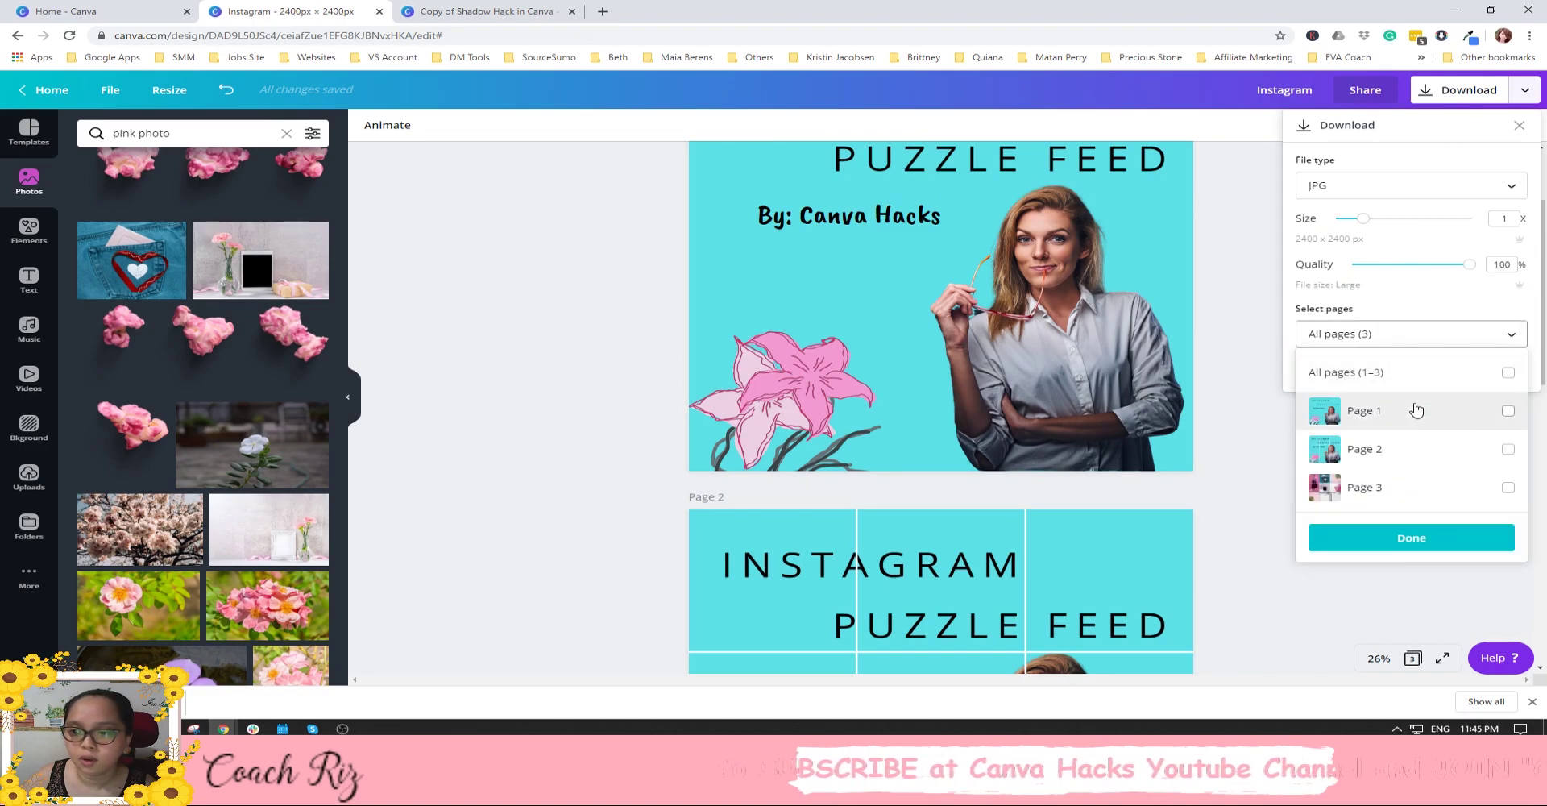
pyautogui.click(1455, 453)
pyautogui.click(1443, 537)
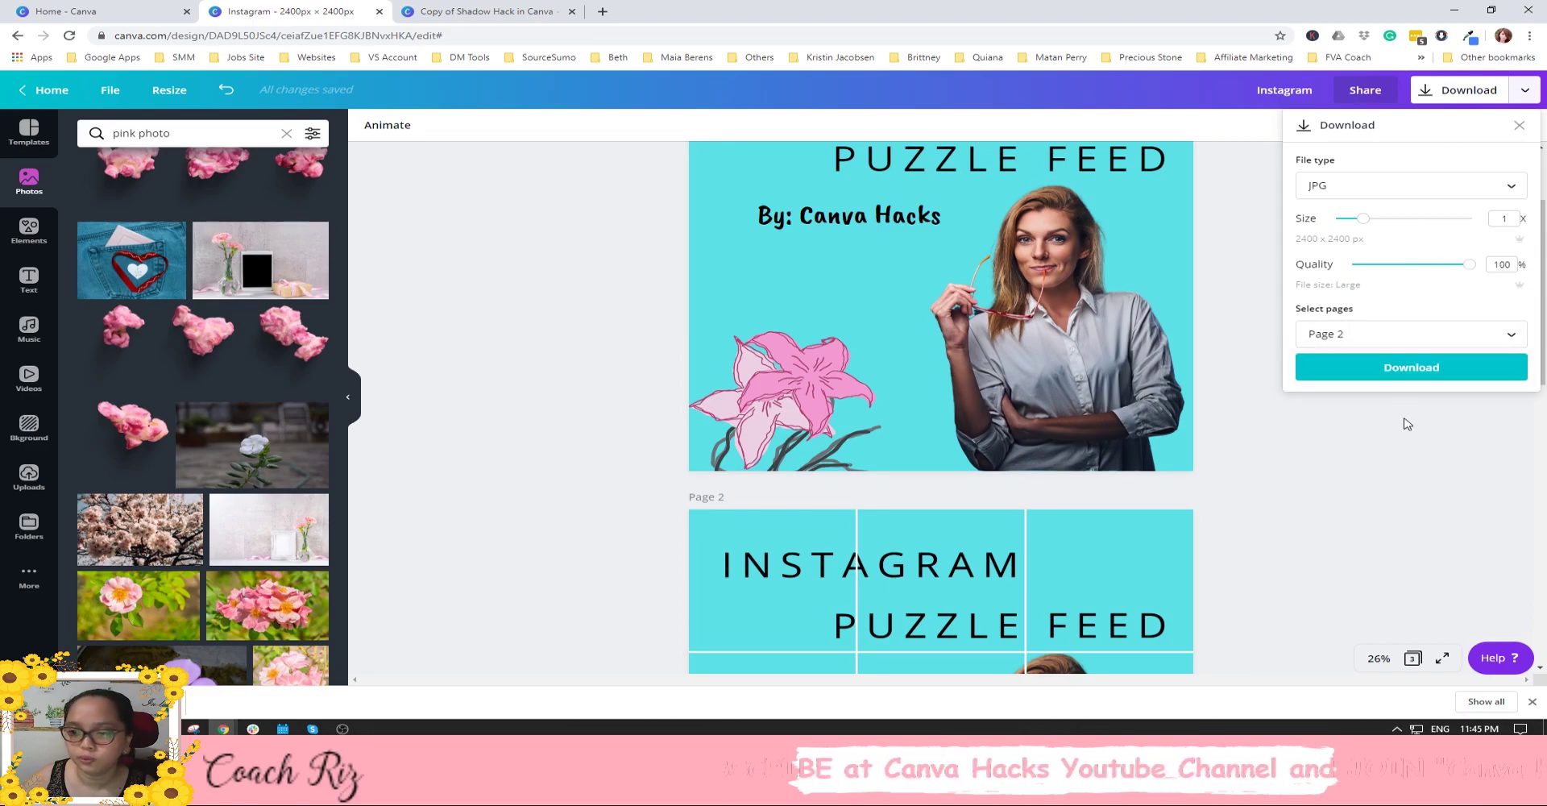
pyautogui.click(1412, 377)
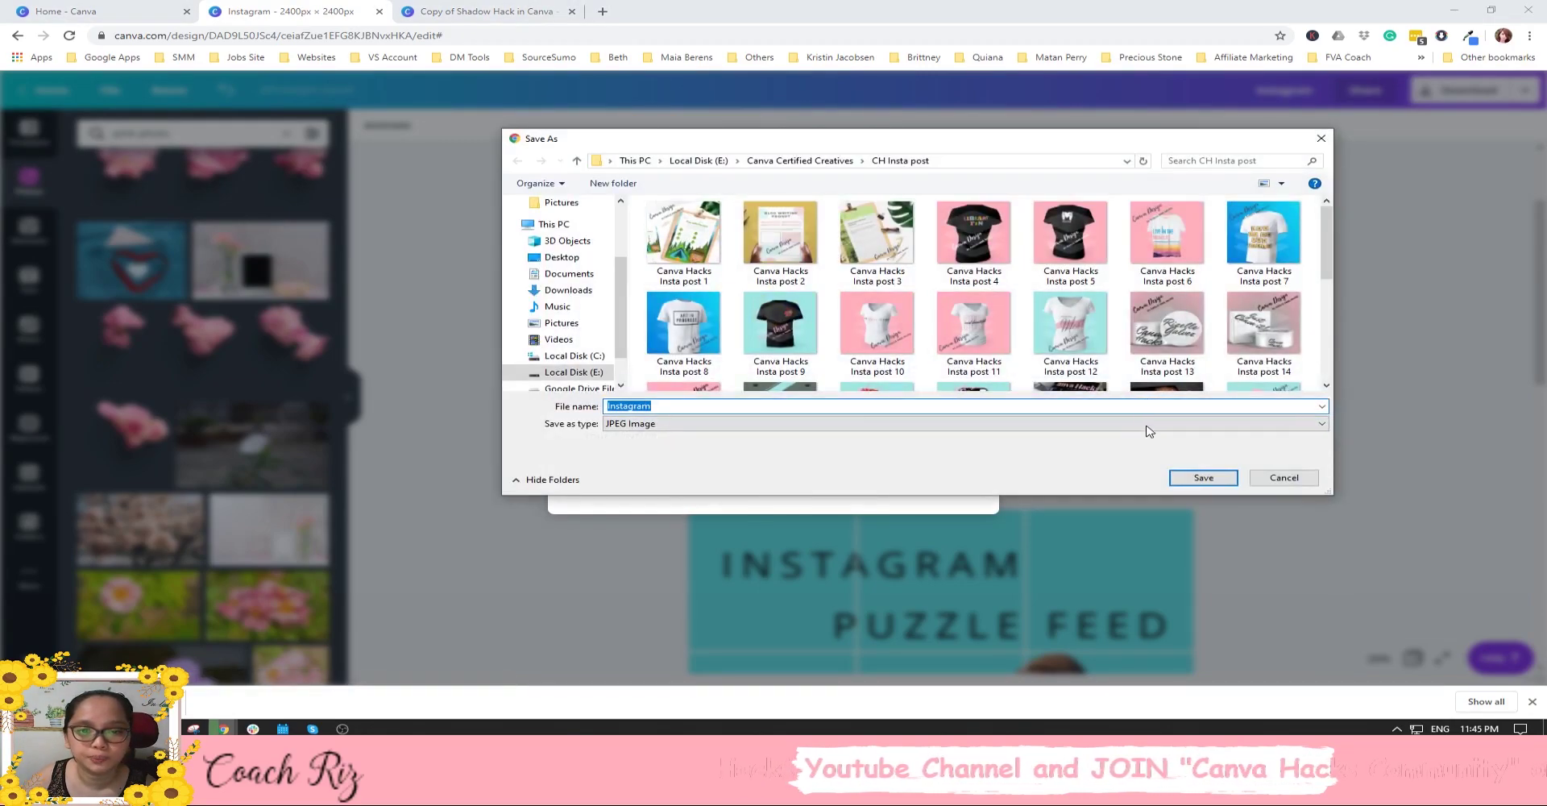
# Save the downloaded file as Instagram PF.jpg.
pyautogui.click(908, 405)
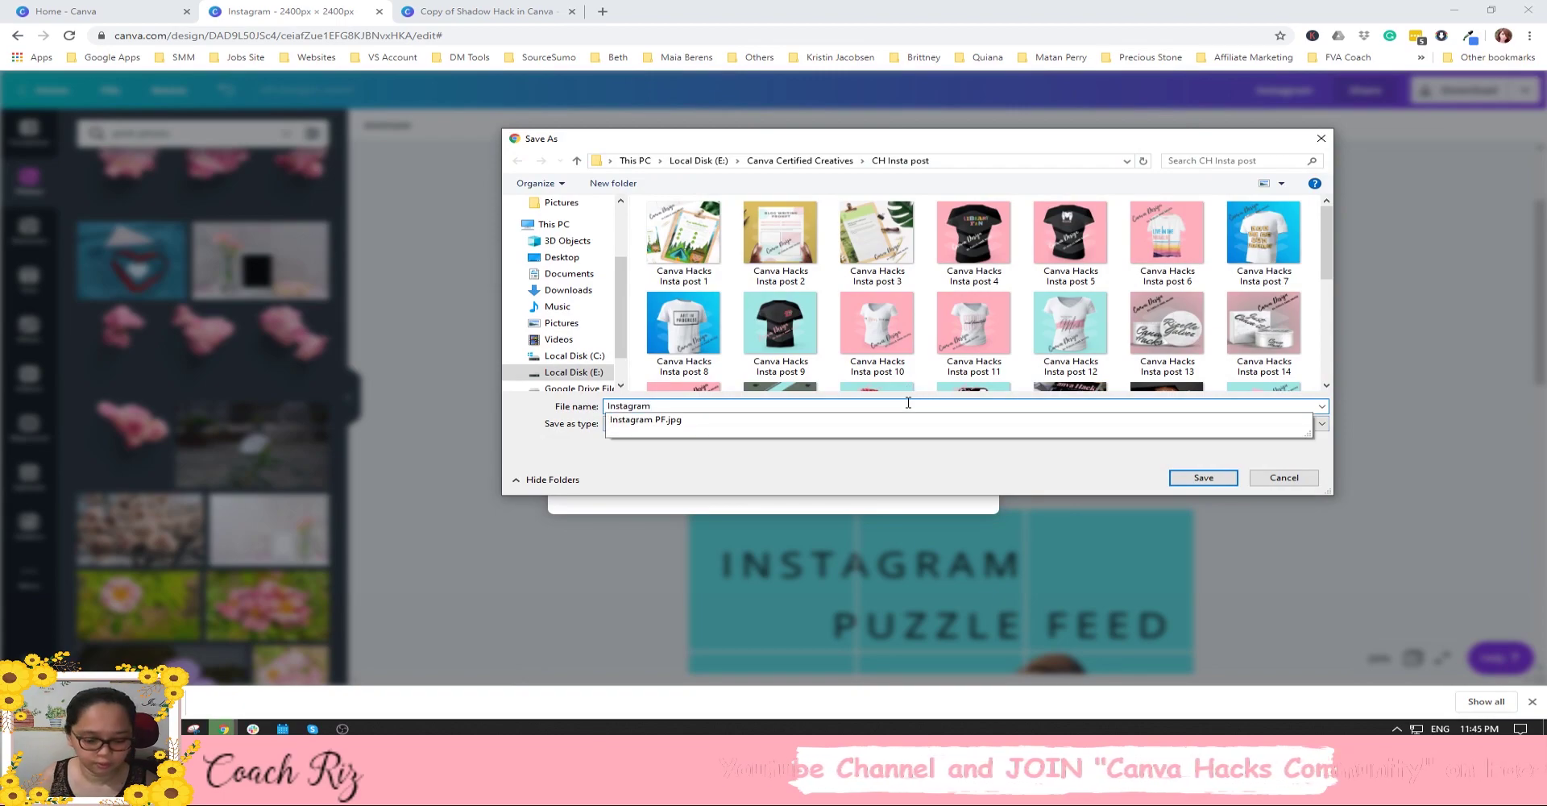
pyautogui.write('PF 2')
pyautogui.press('Return')
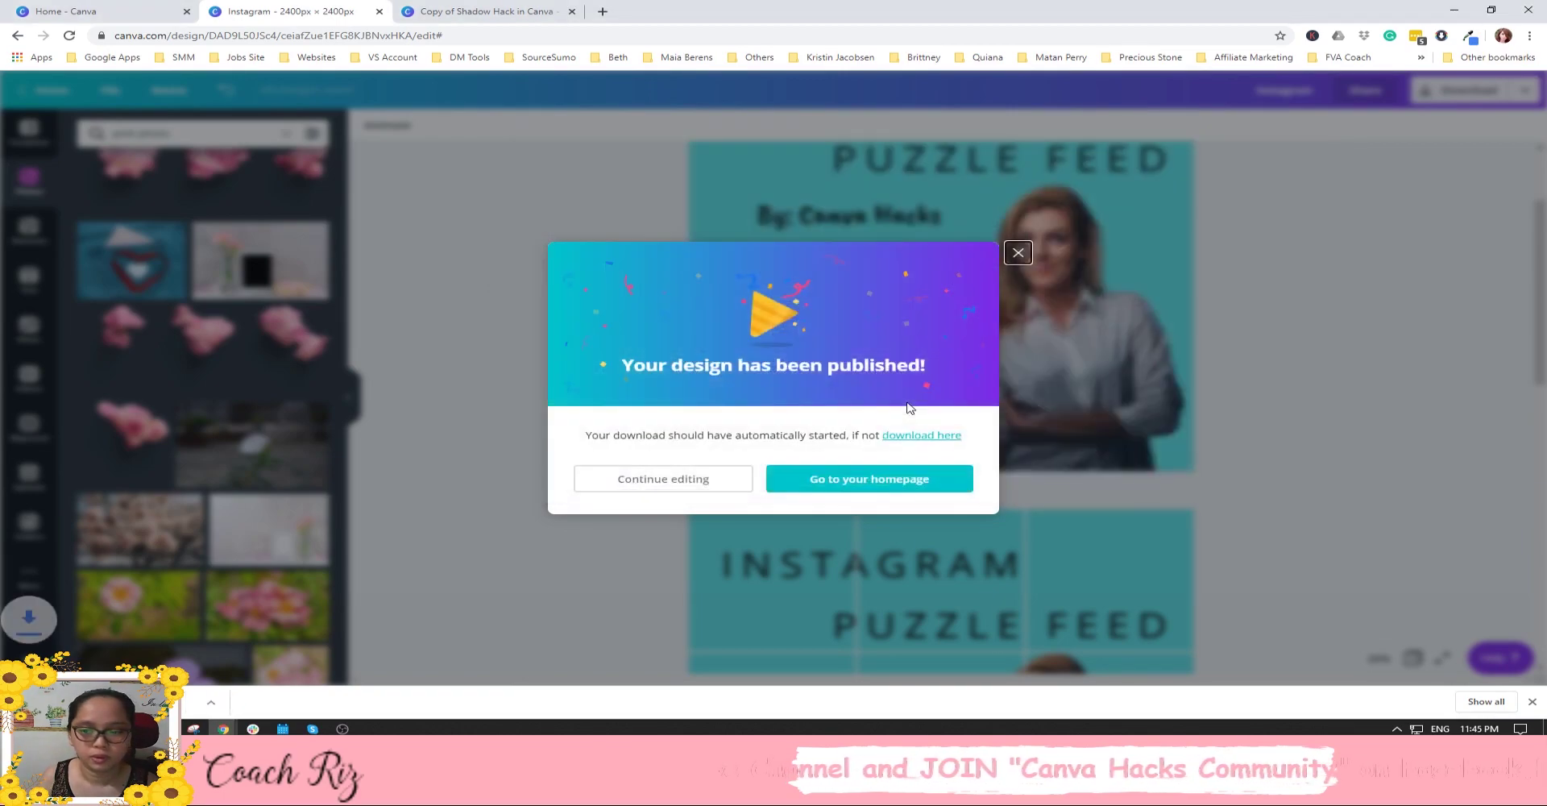
# Select the pinetools split-image link text in the Copy of Shadow Hack design.
pyautogui.click(516, 11)
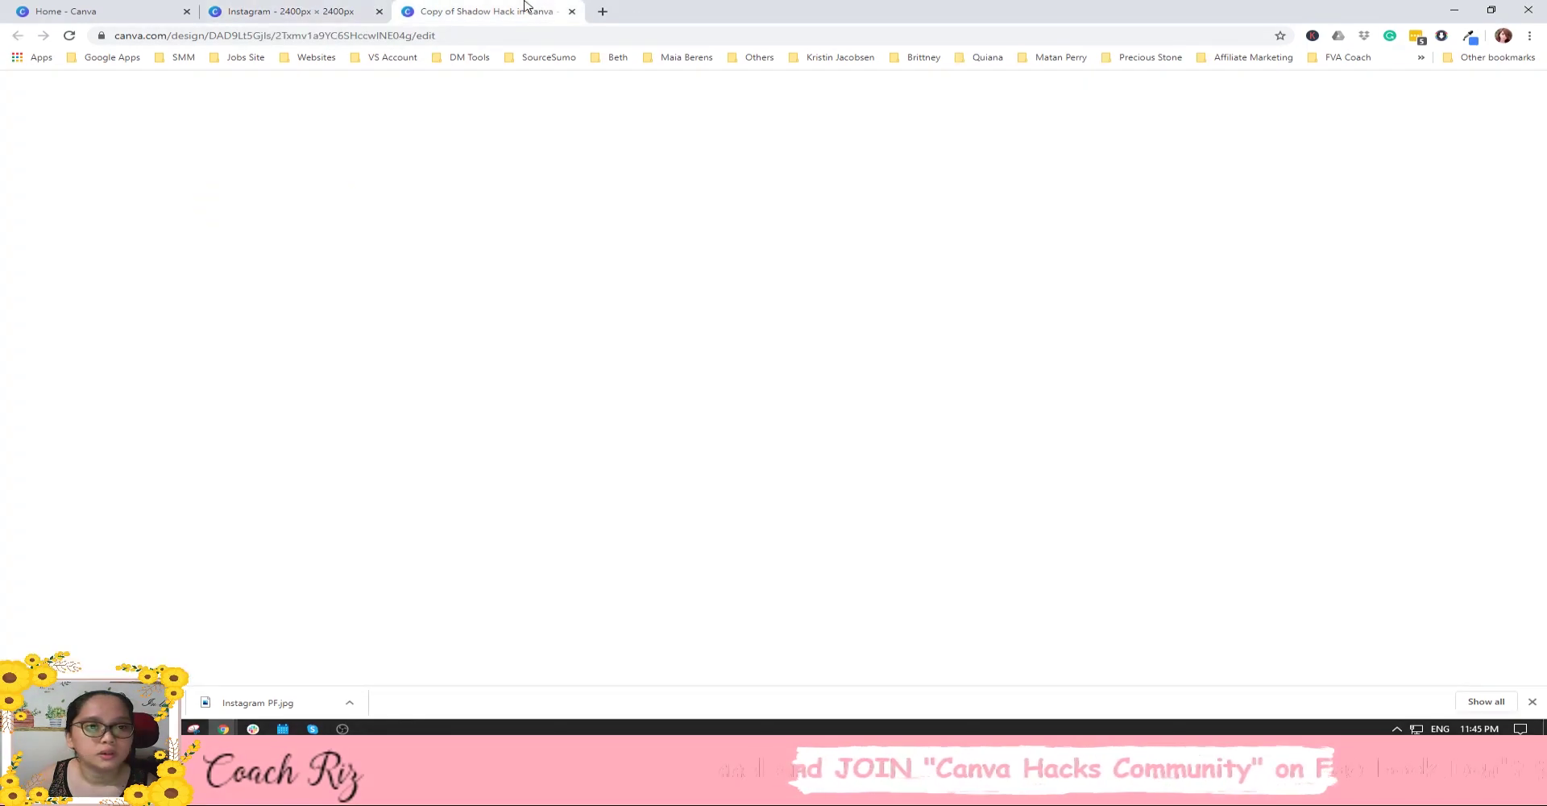
pyautogui.click(176, 10)
pyautogui.click(452, 11)
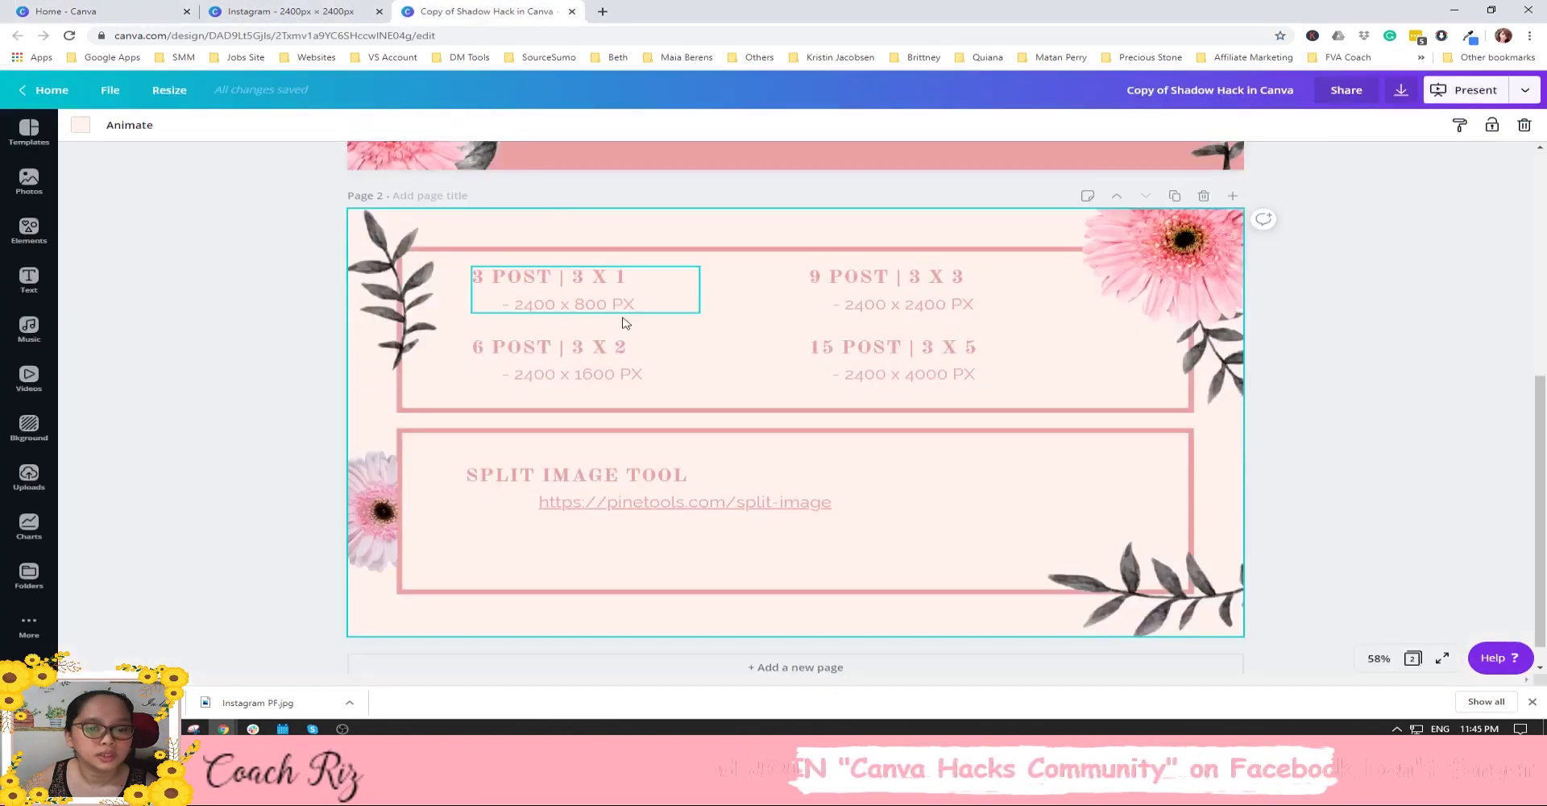
pyautogui.click(1483, 89)
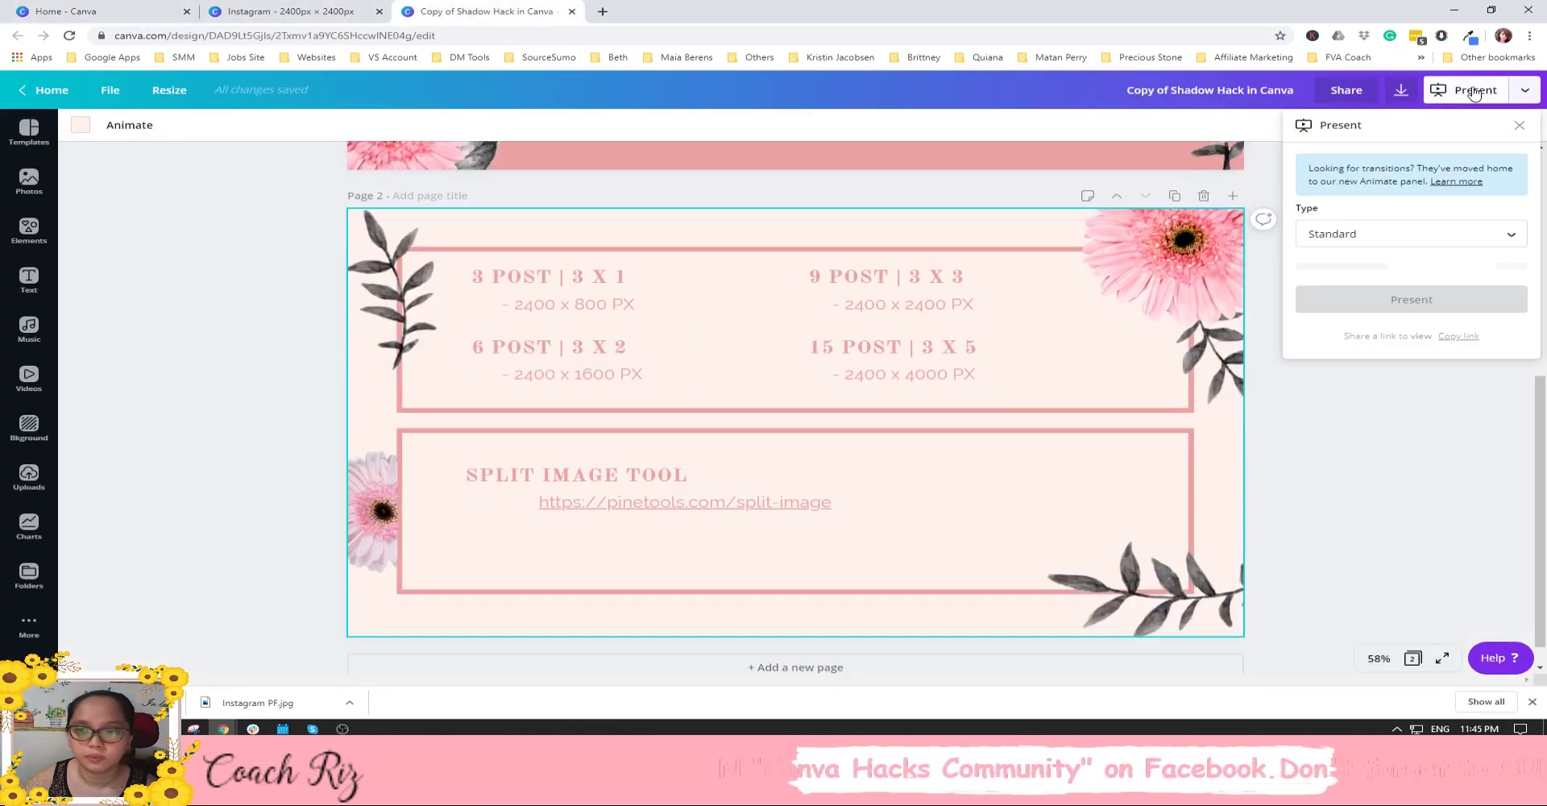
pyautogui.click(852, 484)
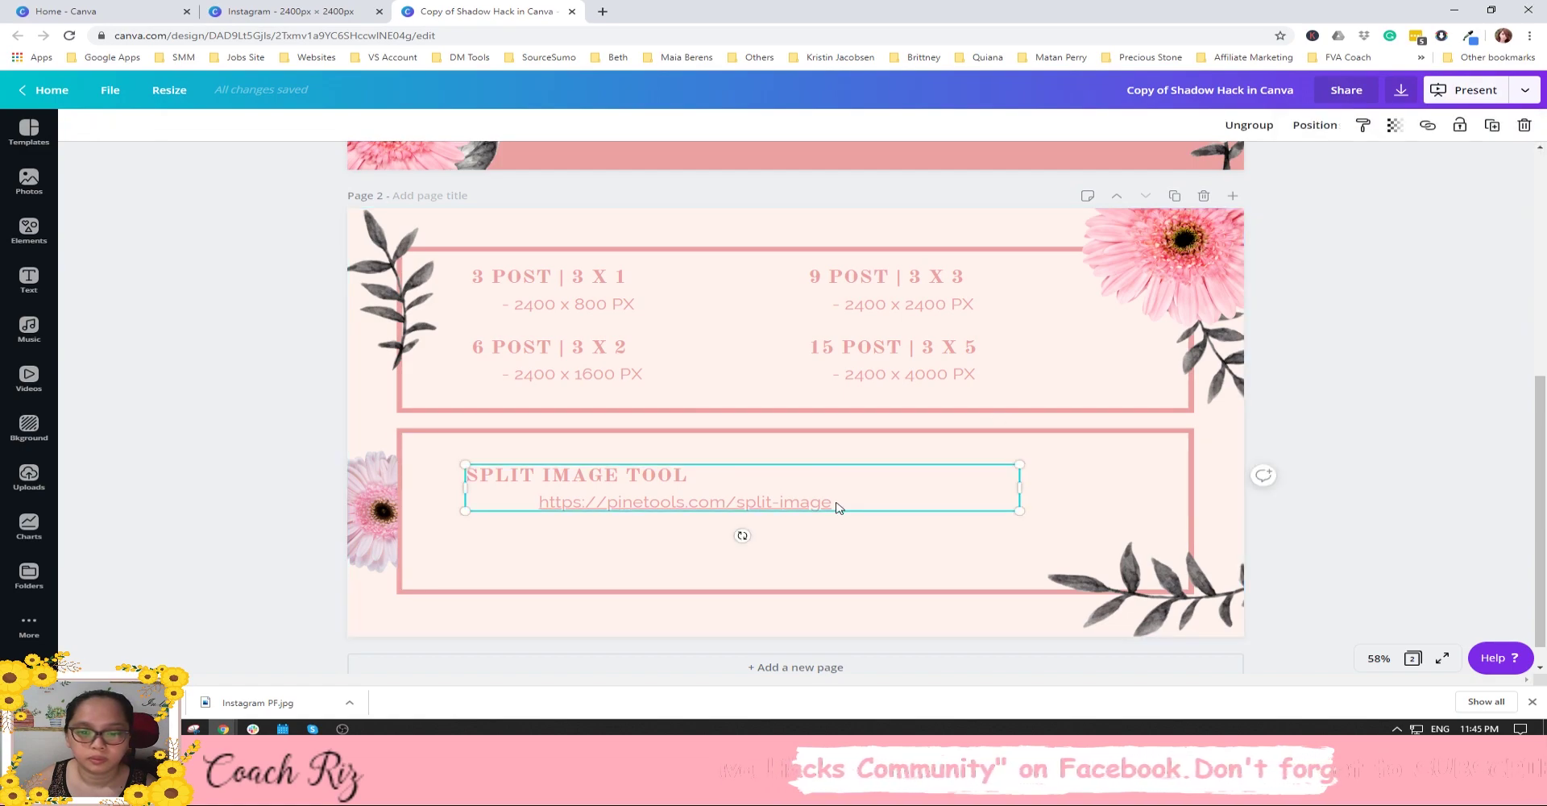
pyautogui.click(839, 503)
pyautogui.click(839, 503)
pyautogui.hotkey('ctrl', 'c')
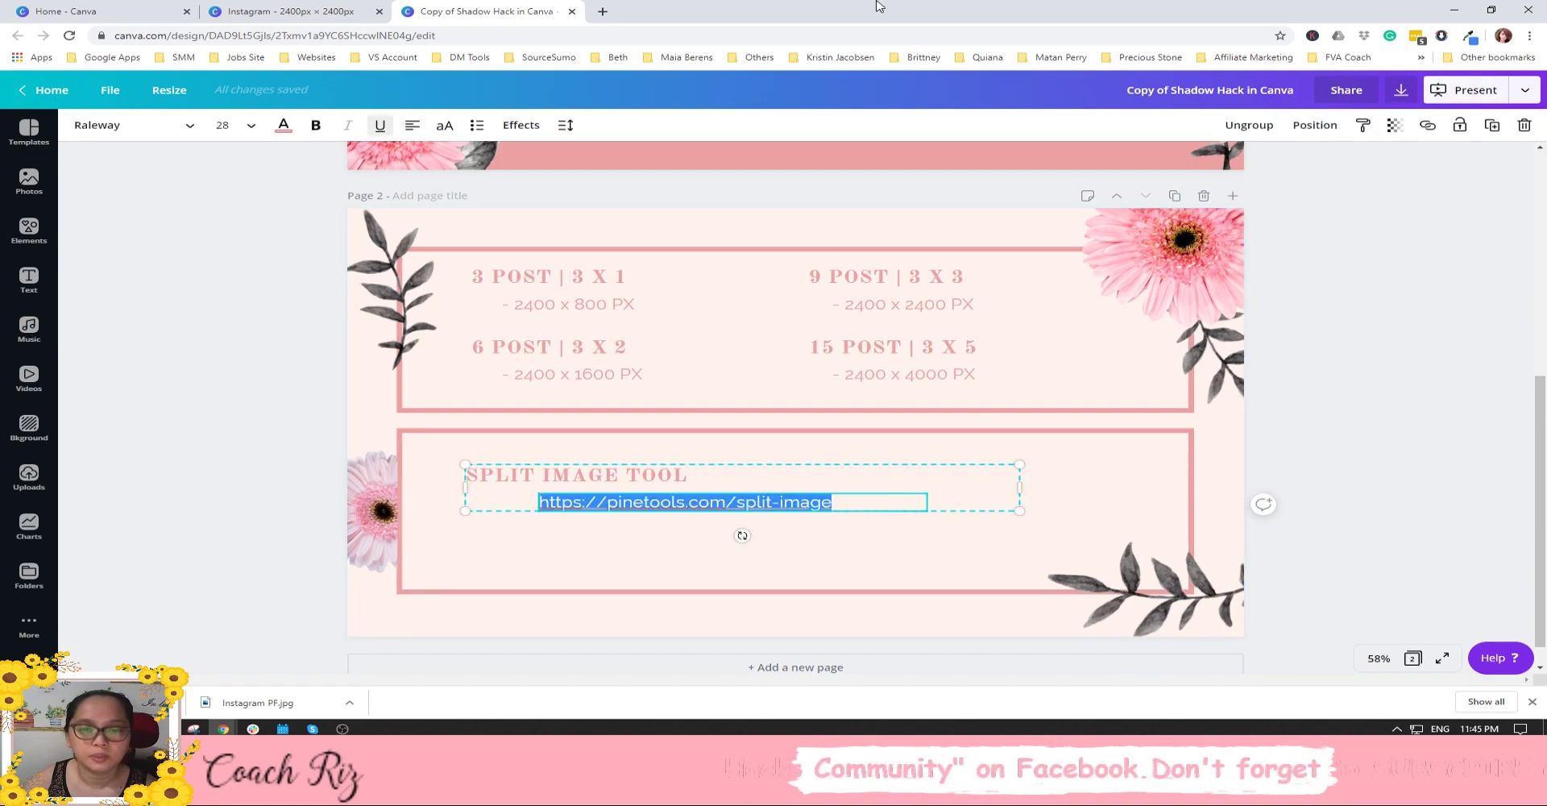
# Paste the split-image link into a new browser tab's address bar.
pyautogui.click(602, 12)
pyautogui.click(687, 35)
pyautogui.hotkey('ctrl', 'v')
# Load the PineTools Split Image page and upload Instagram PF.jpg.
pyautogui.press('Return')
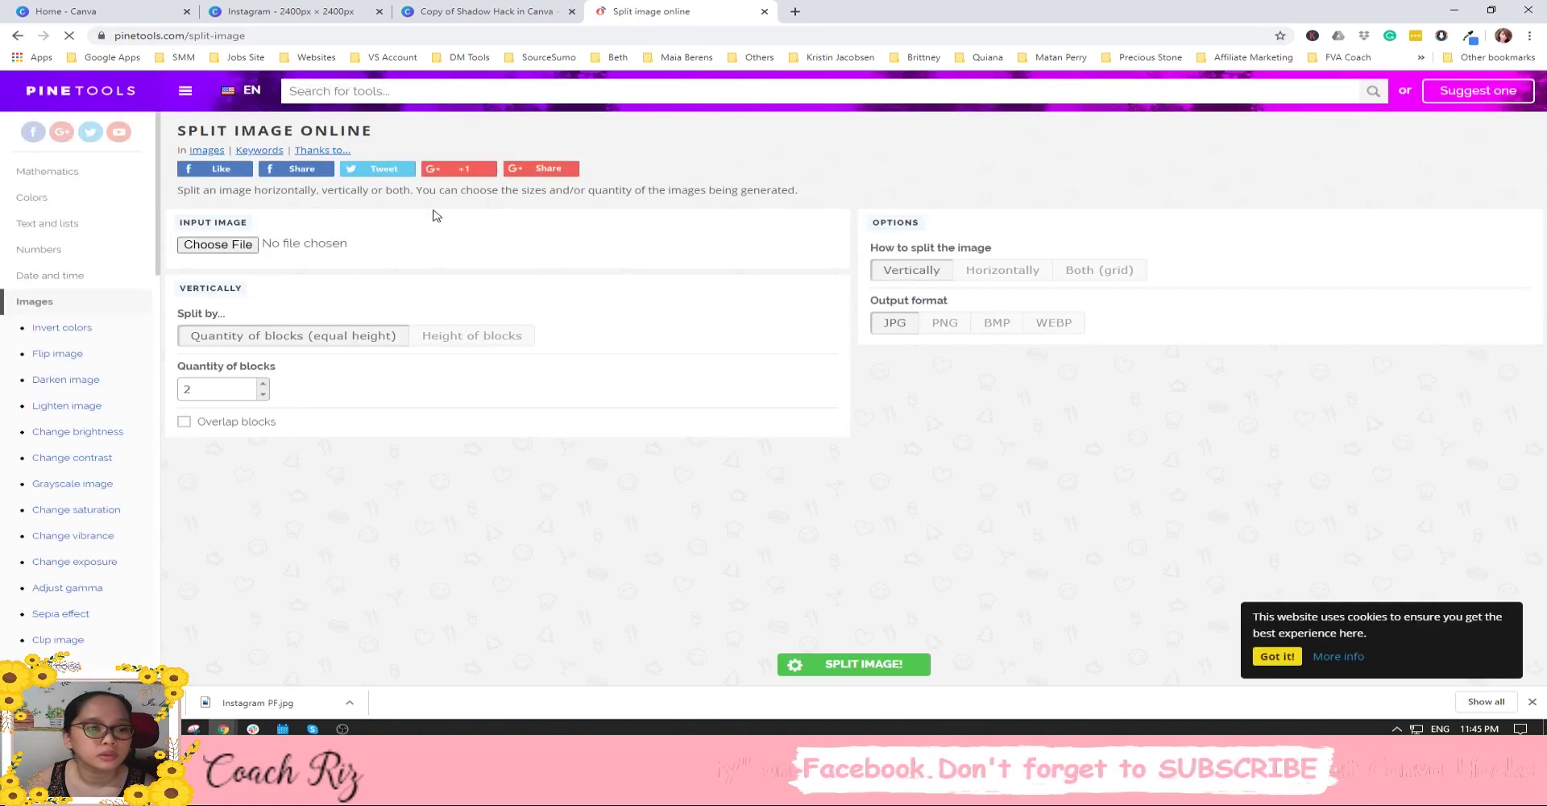
pyautogui.click(233, 282)
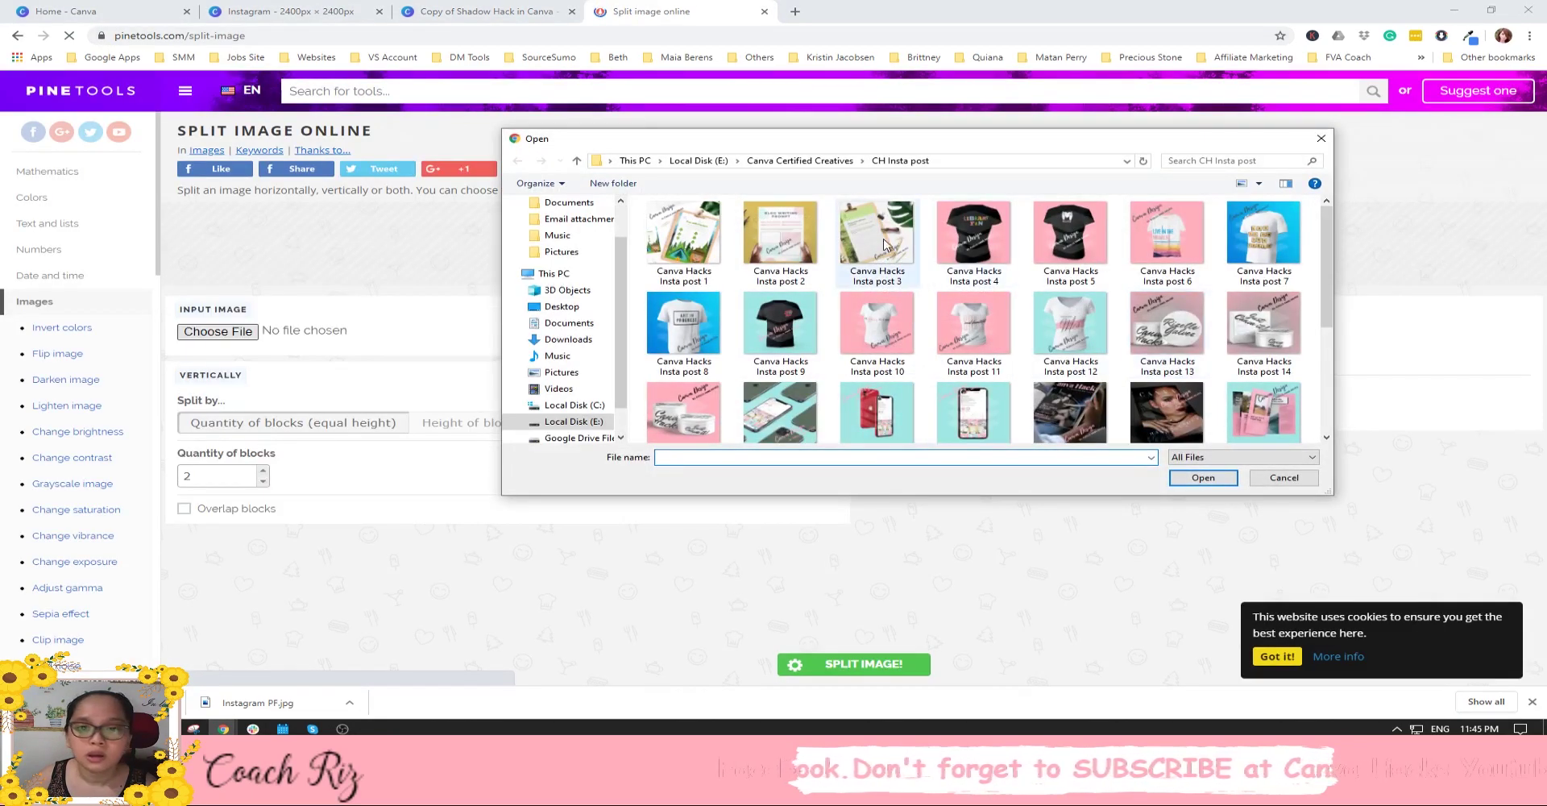
pyautogui.moveTo(1317, 258); pyautogui.dragTo(1317, 418)
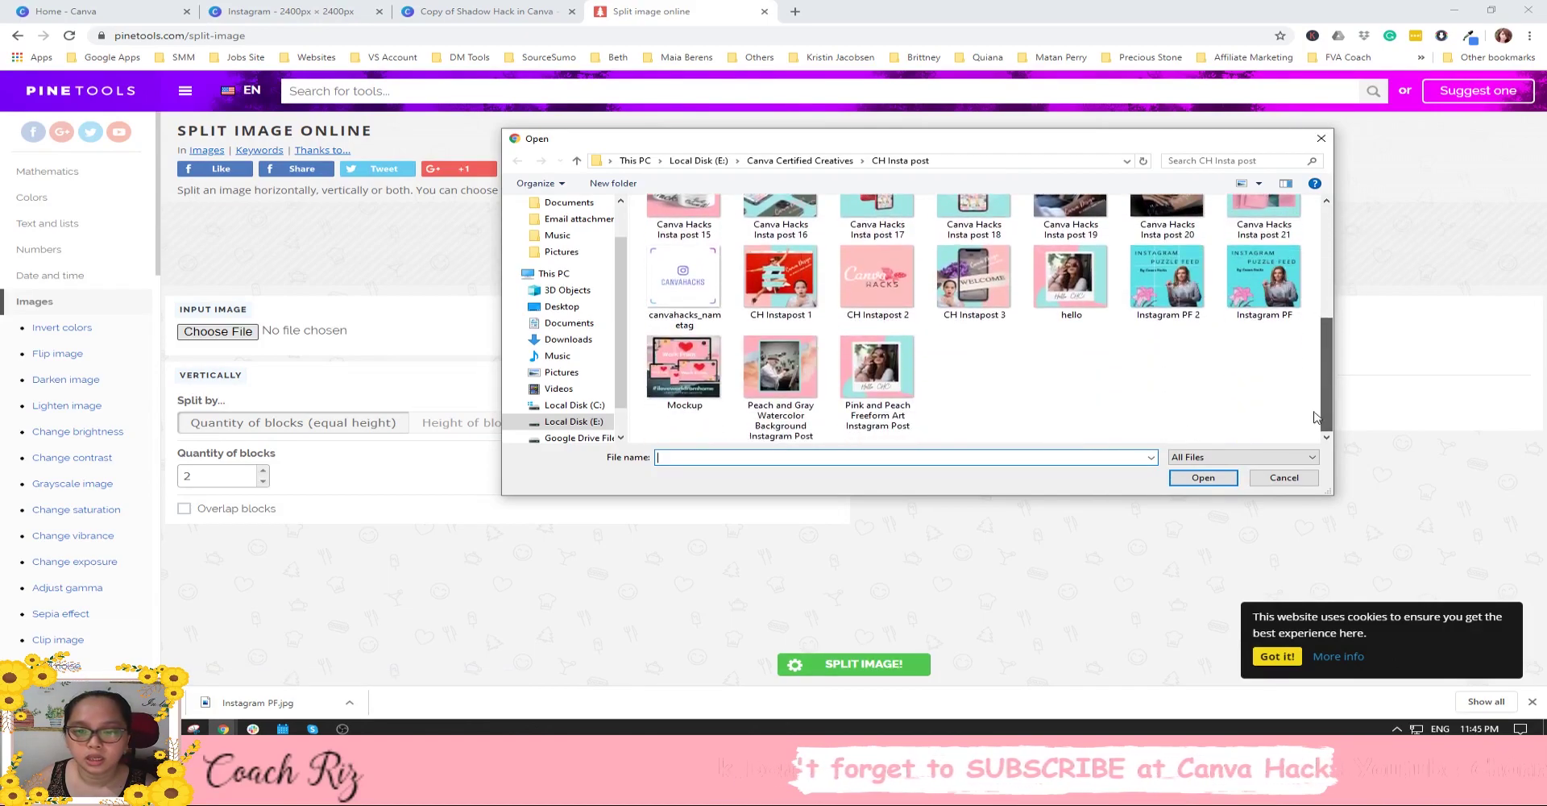
pyautogui.click(1266, 290)
pyautogui.doubleClick(1265, 290)
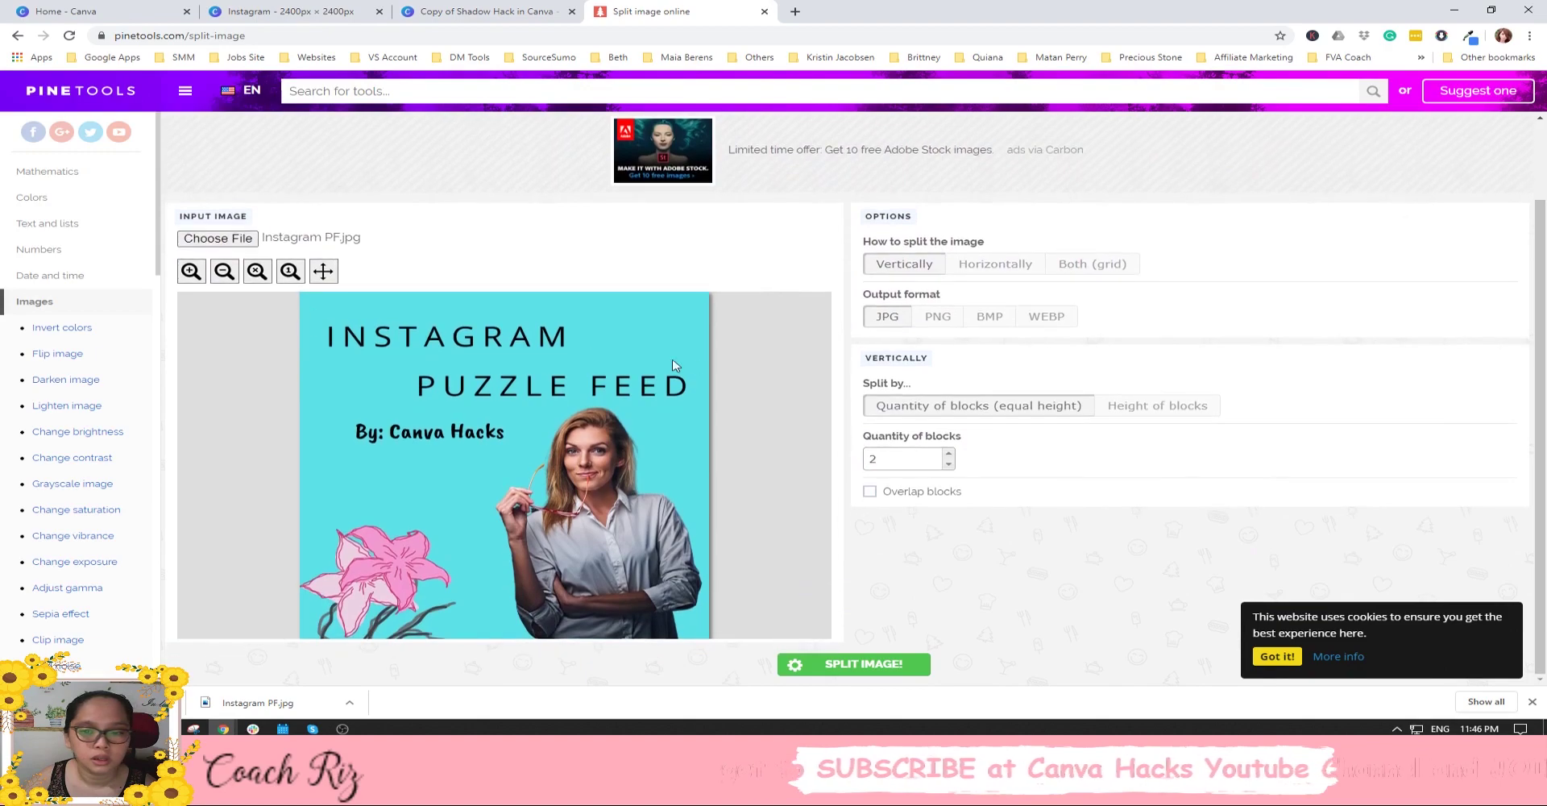
# Split the image as a 3×3 grid (Both, 3 vertical, 3 horizontal).
pyautogui.click(914, 459)
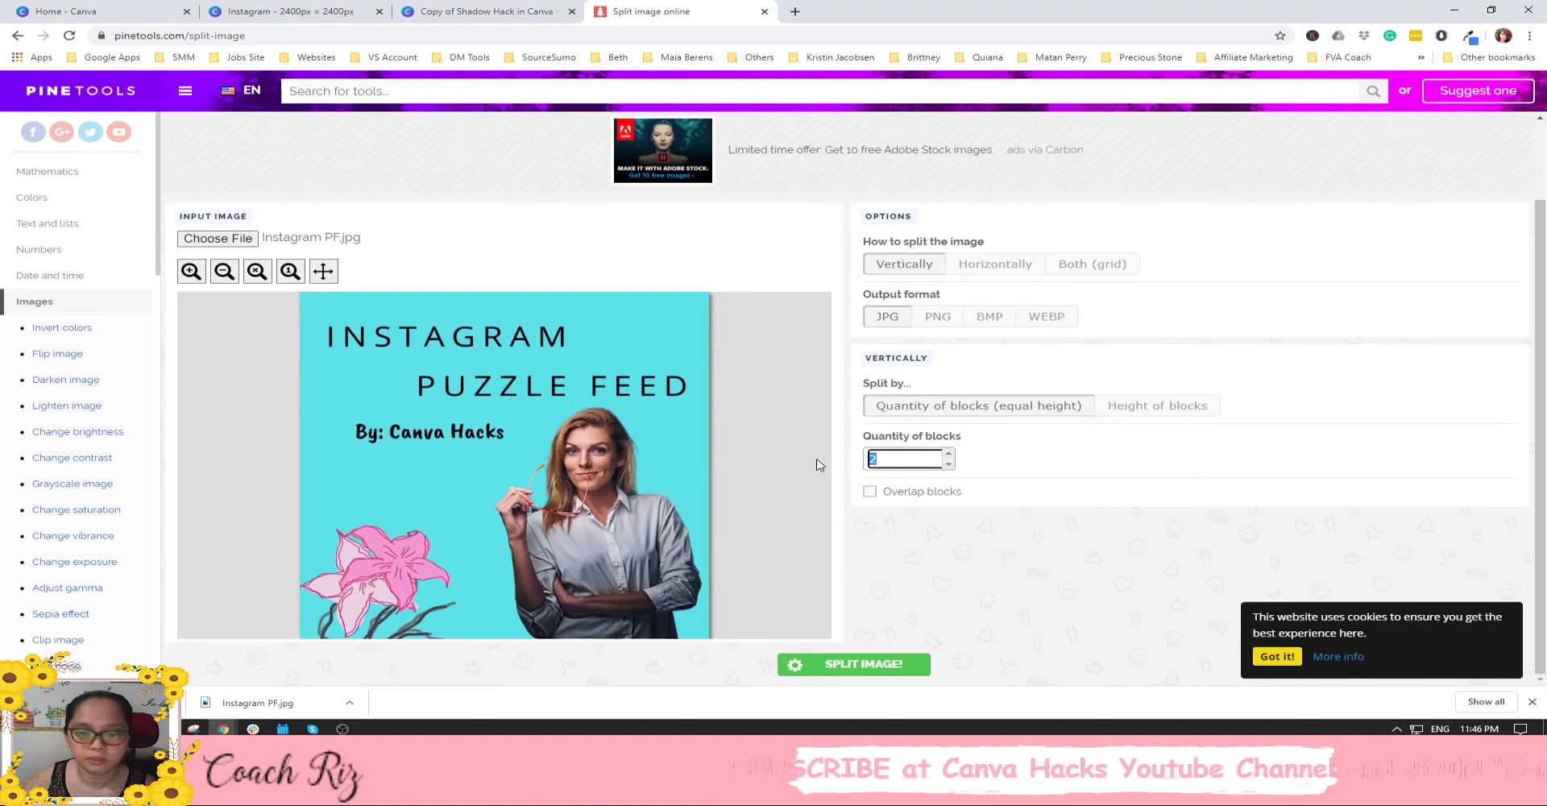
pyautogui.write('3')
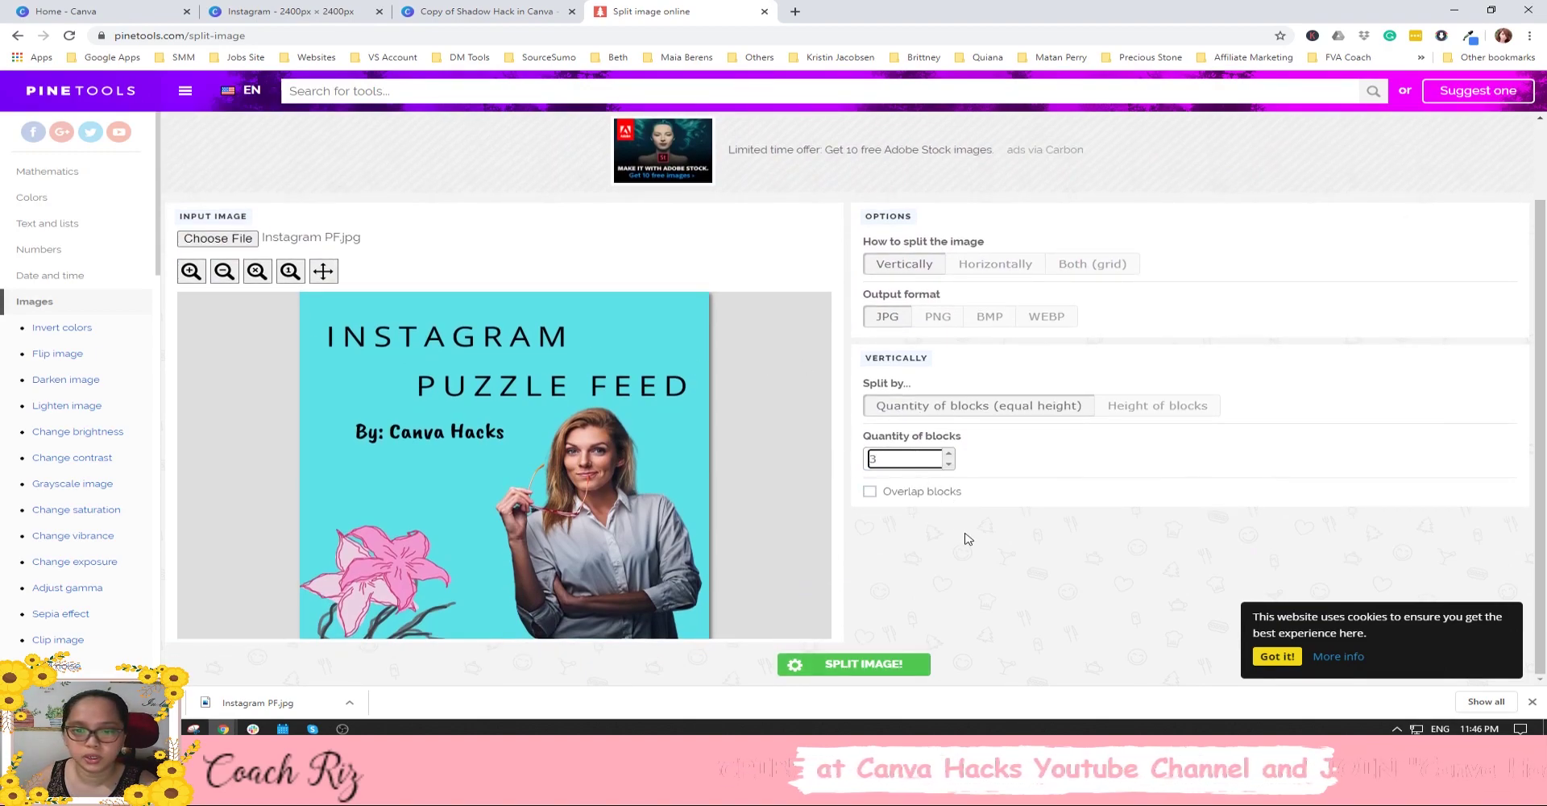
pyautogui.click(1077, 273)
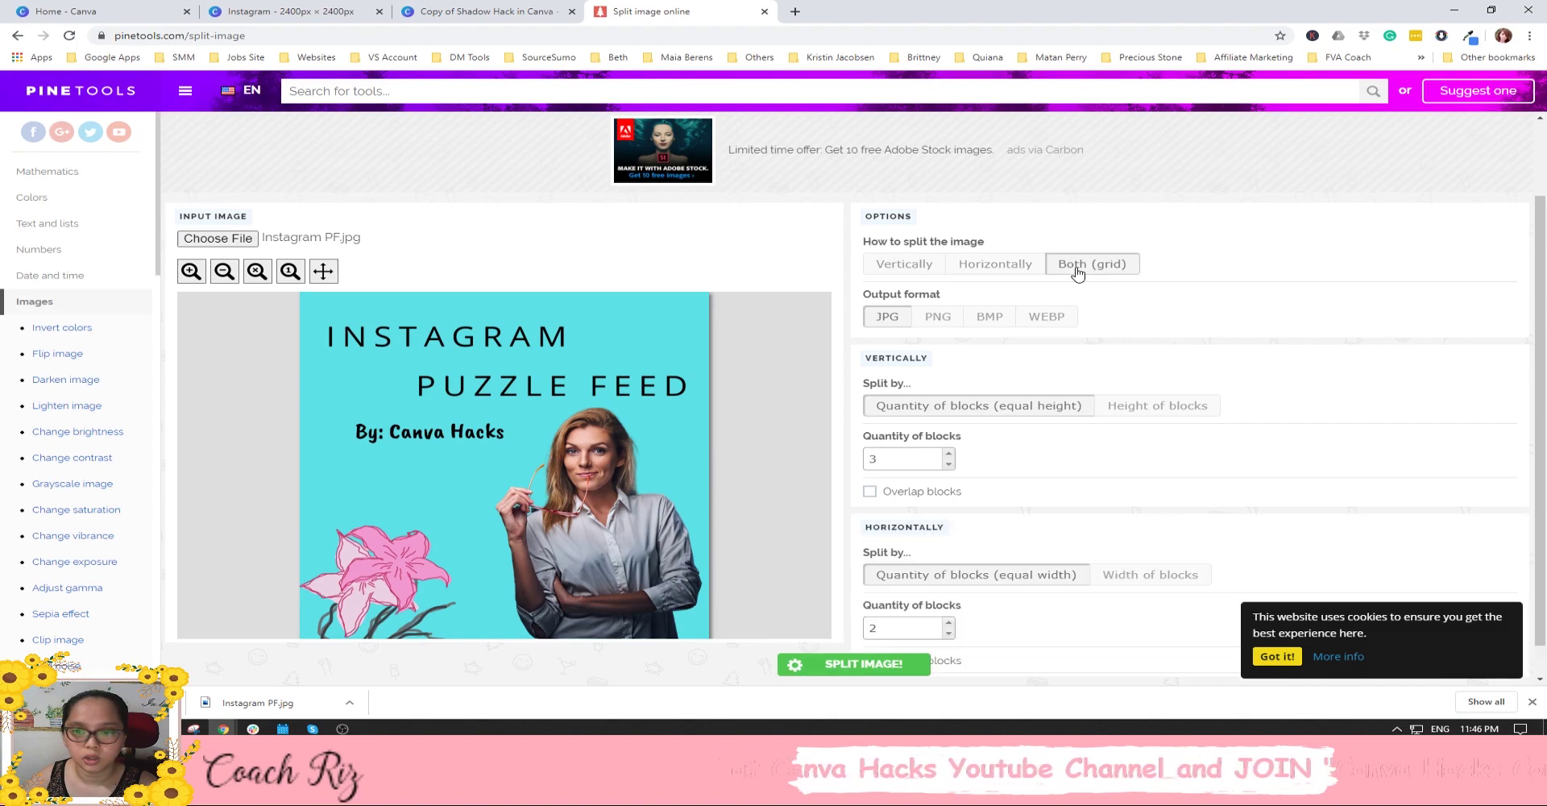
pyautogui.scroll(-1, 1011, 295)
pyautogui.doubleClick(899, 593)
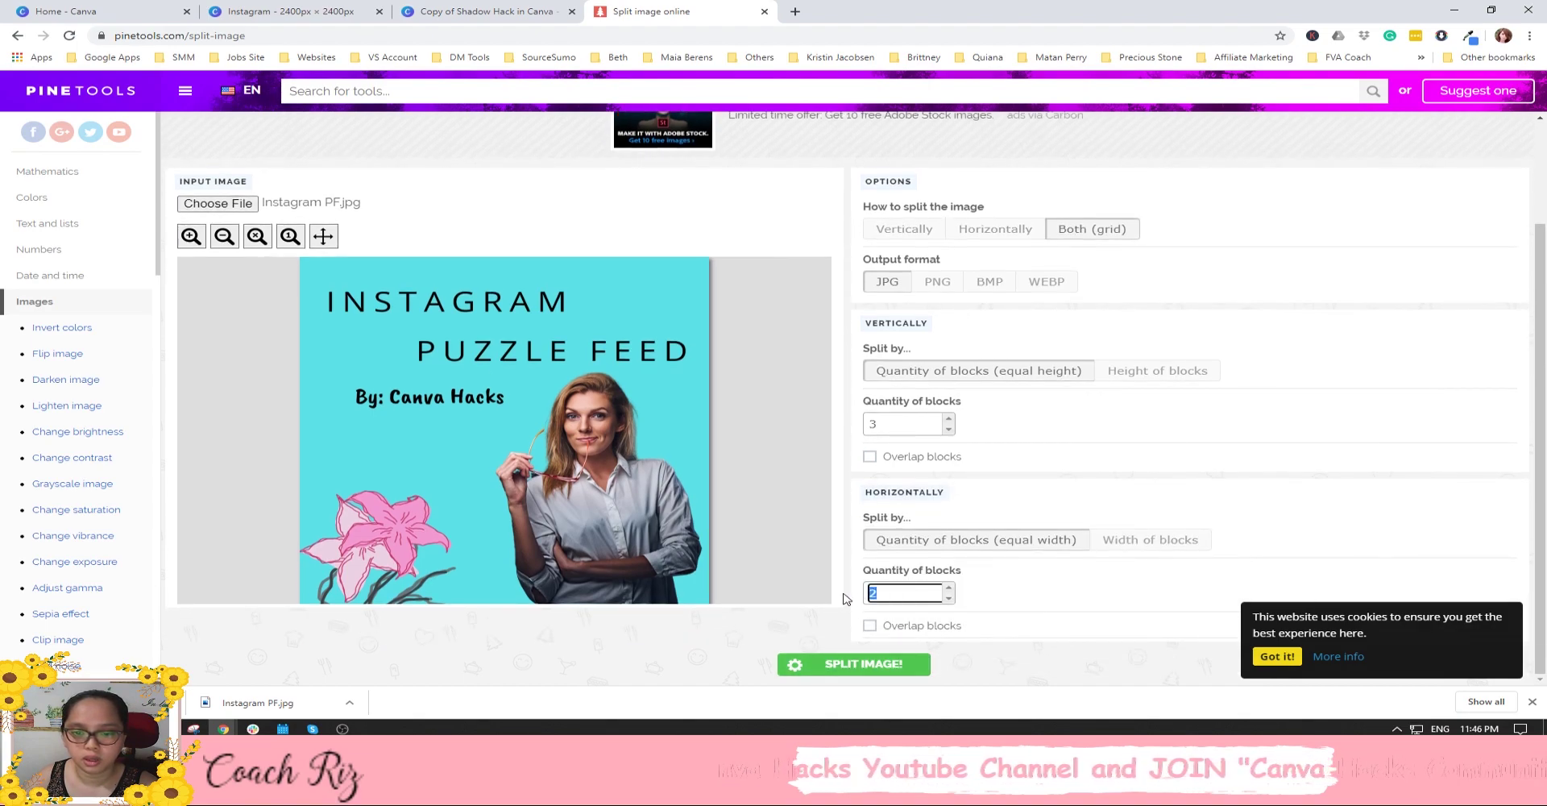
pyautogui.write('3')
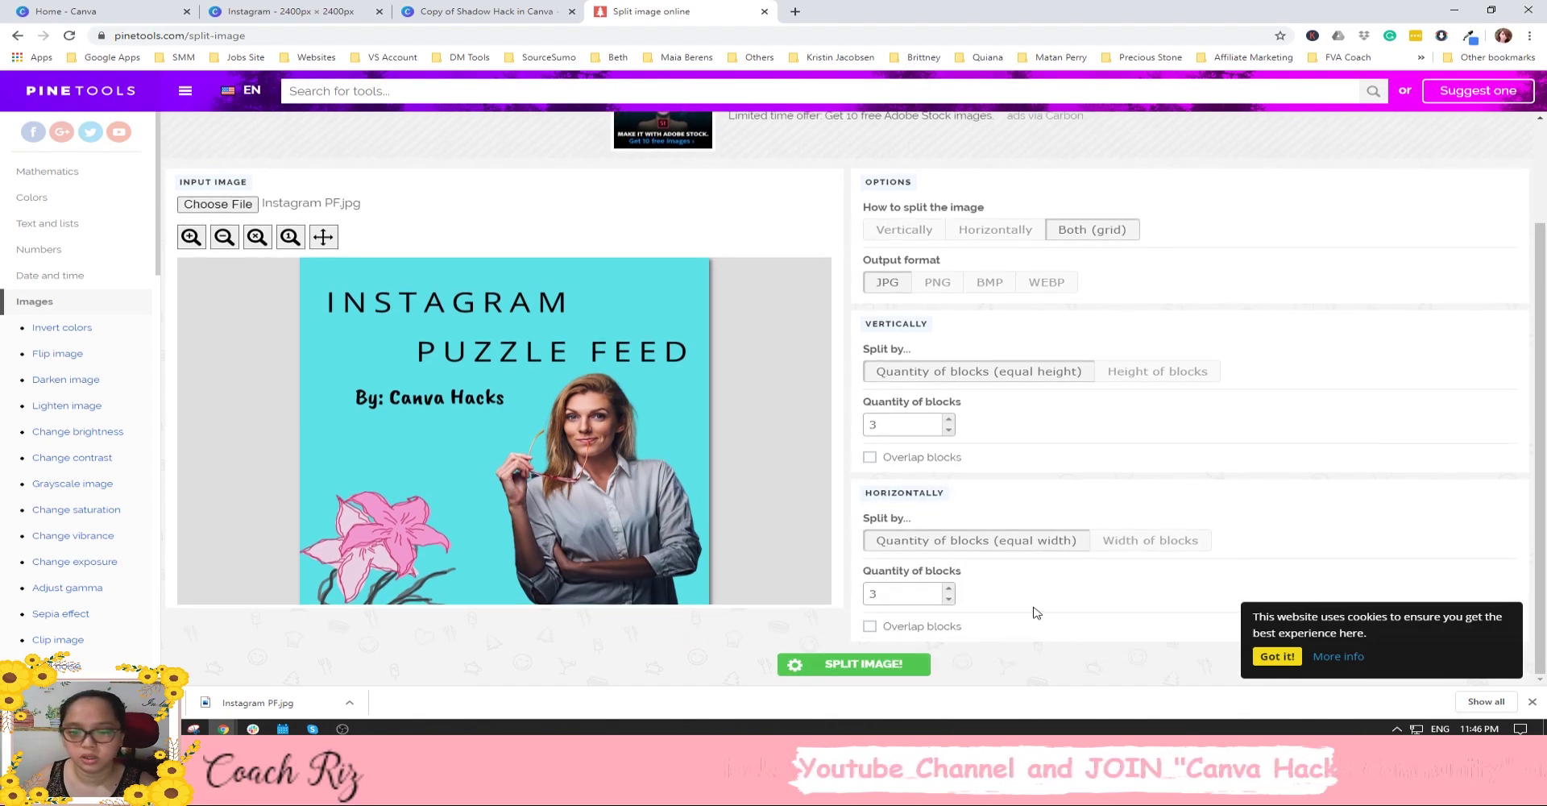
pyautogui.click(822, 666)
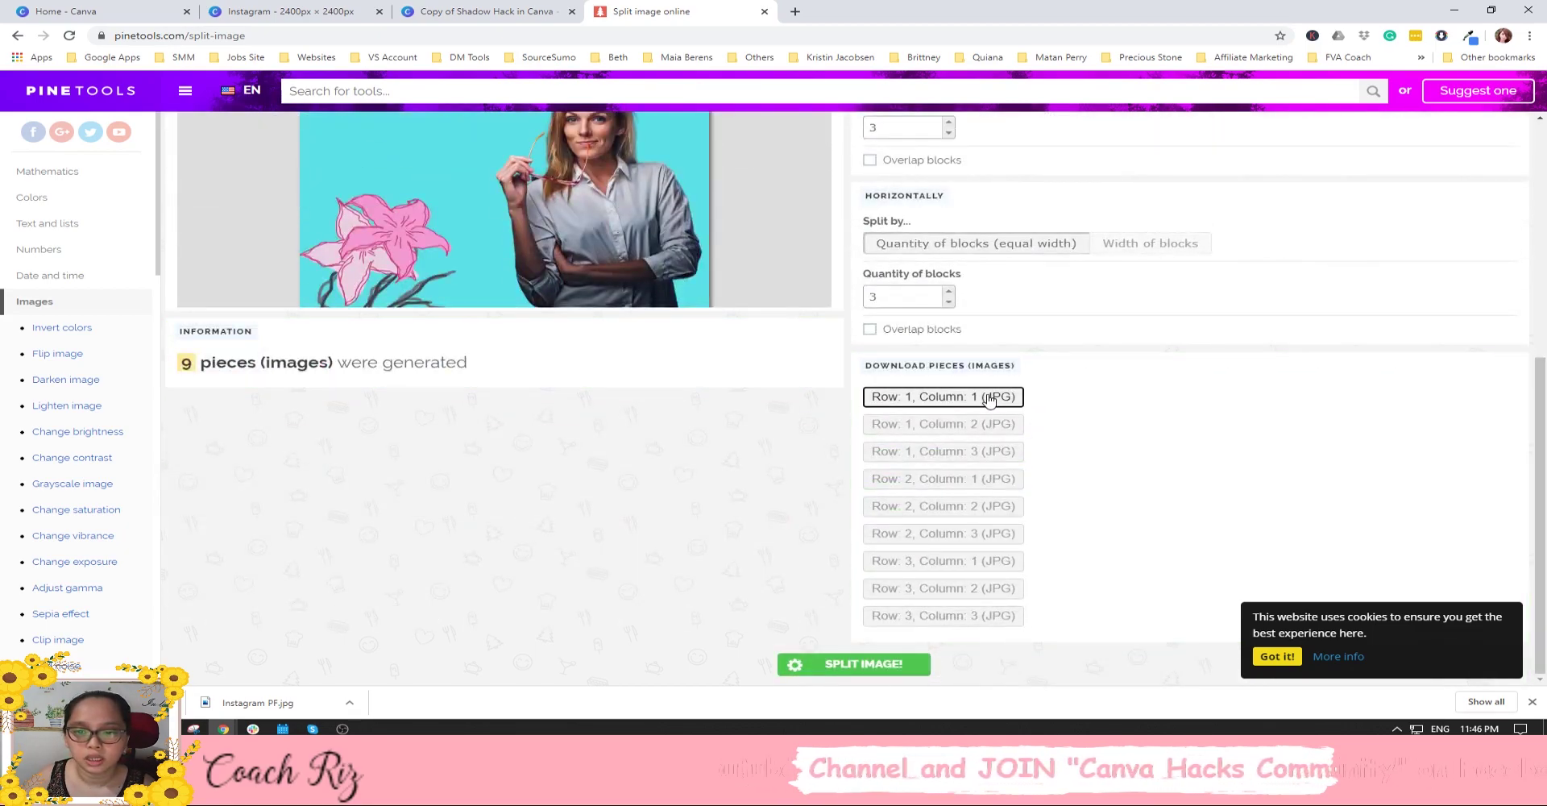
# Save the row-1 pieces (columns 1, 2 and 3) as JPGs from PineTools.
pyautogui.click(991, 398)
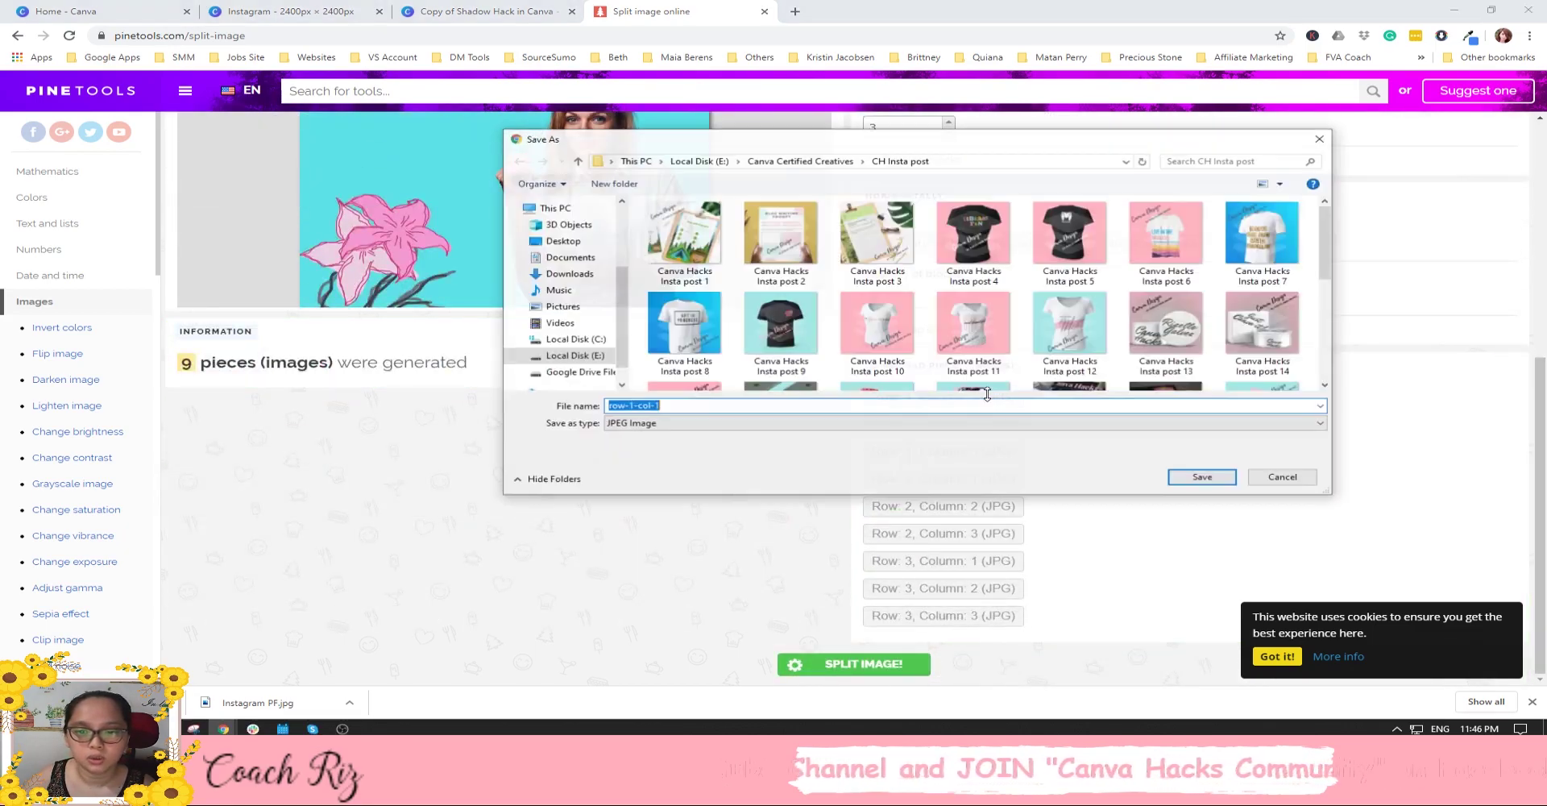
pyautogui.click(1177, 476)
pyautogui.click(1007, 425)
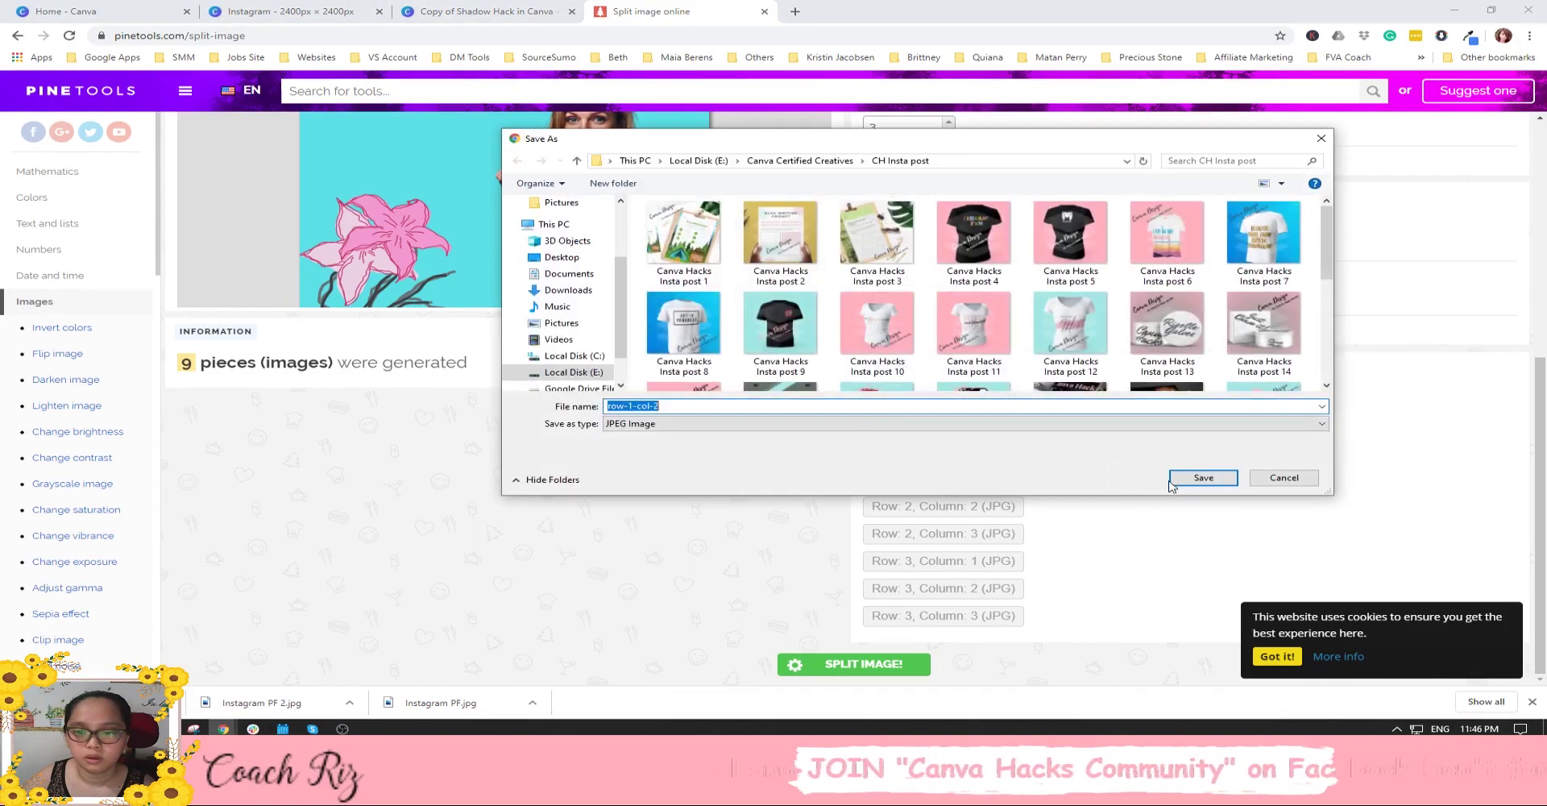
pyautogui.click(1173, 480)
pyautogui.click(984, 452)
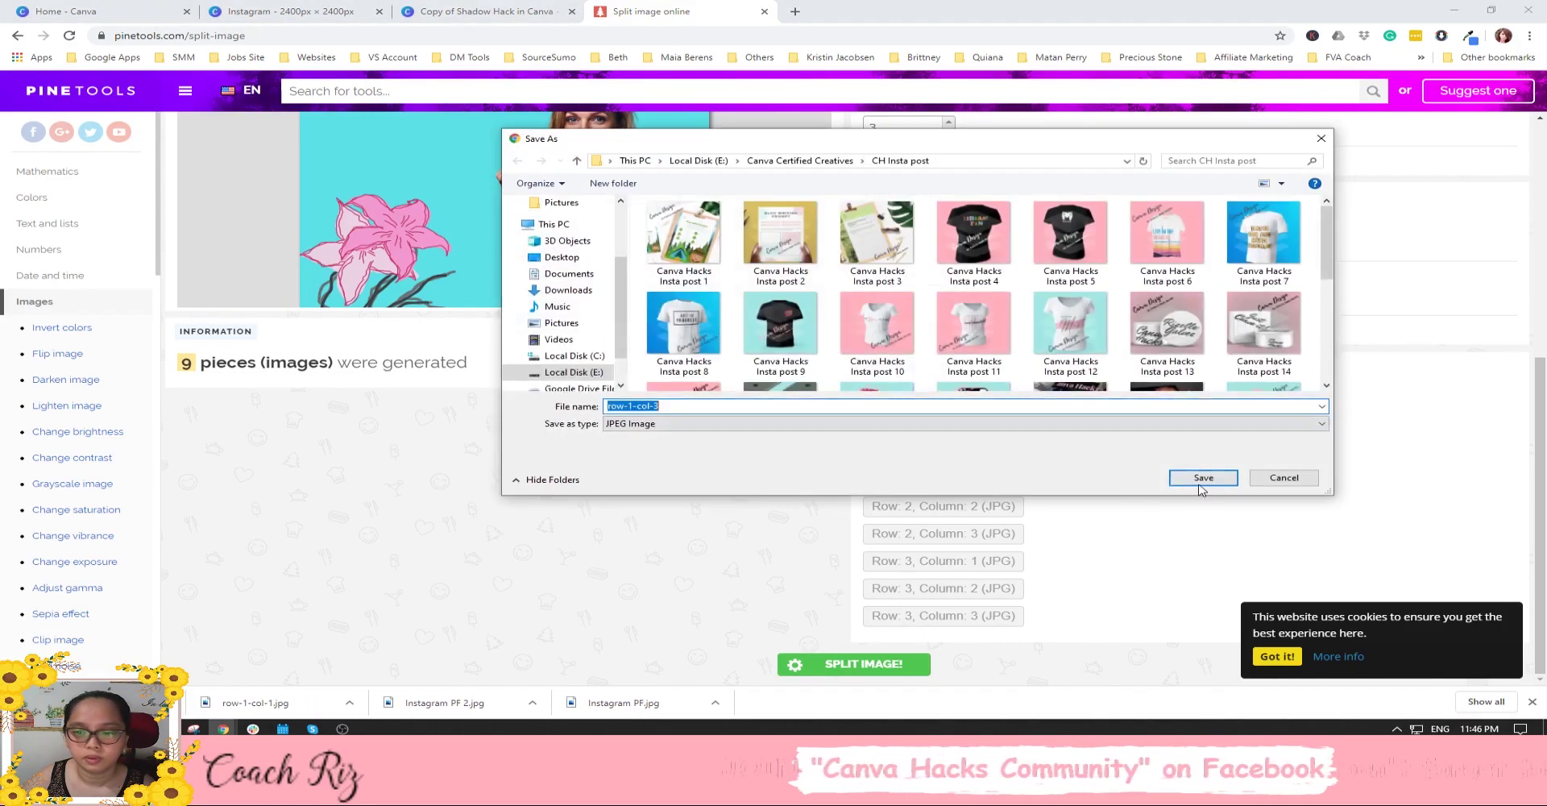
pyautogui.click(1200, 482)
# Save the row-2 pieces (columns 1, 2 and 3) as JPGs.
pyautogui.click(996, 479)
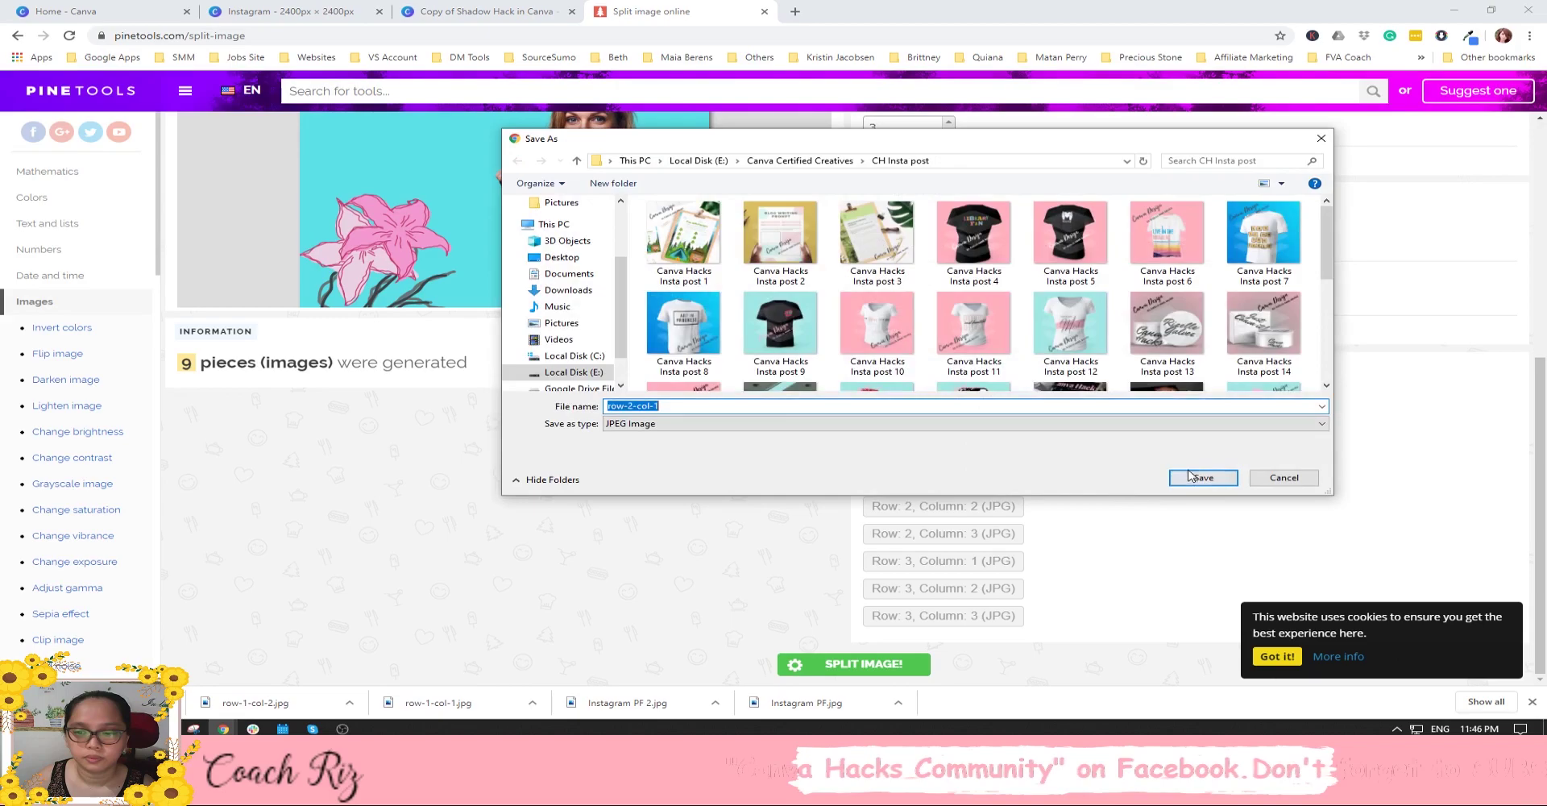
pyautogui.click(1201, 481)
pyautogui.press('Tab')
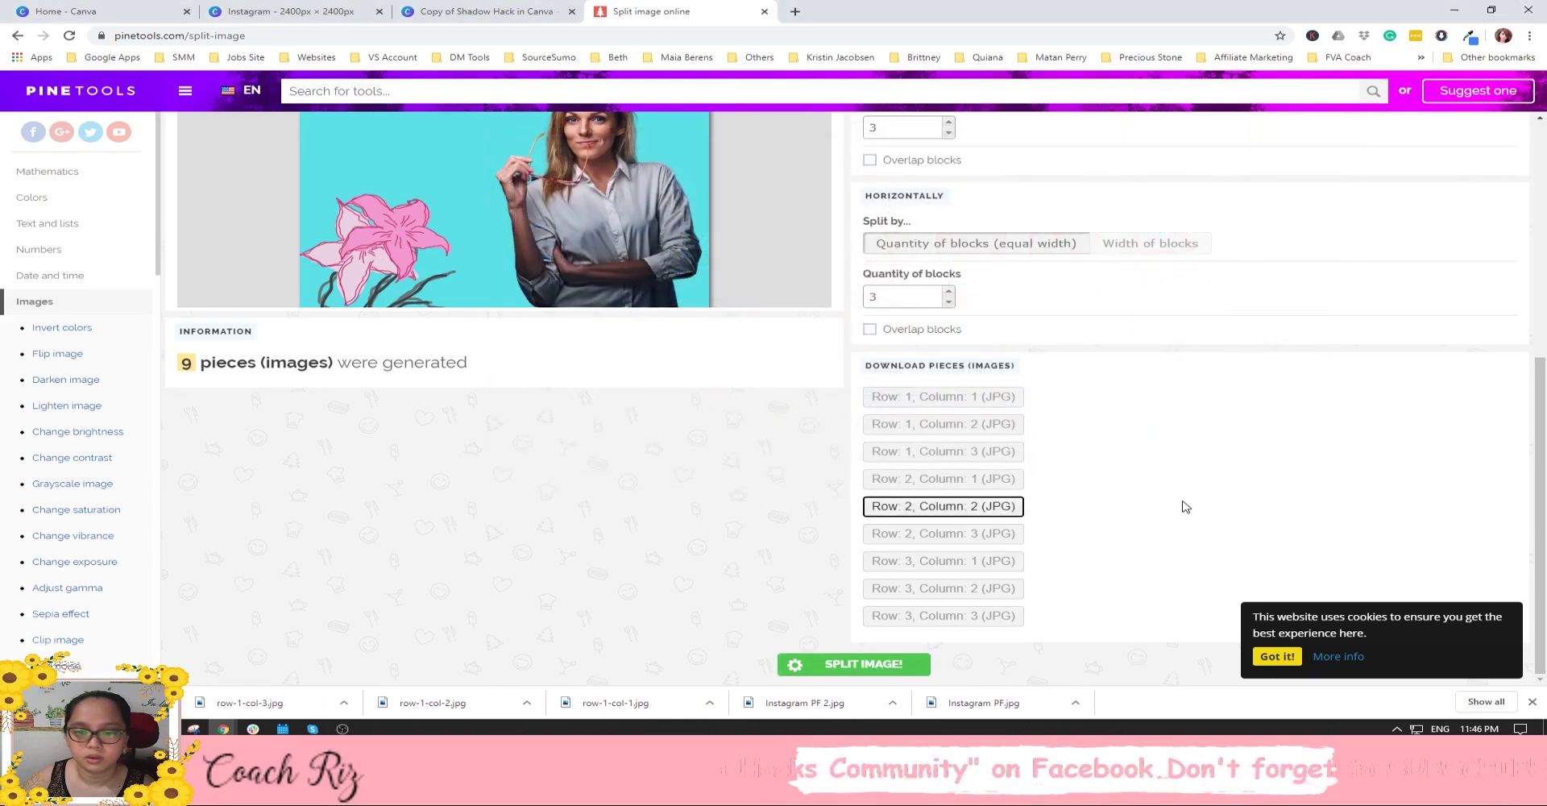
pyautogui.press('Return')
pyautogui.click(1190, 489)
pyautogui.click(991, 535)
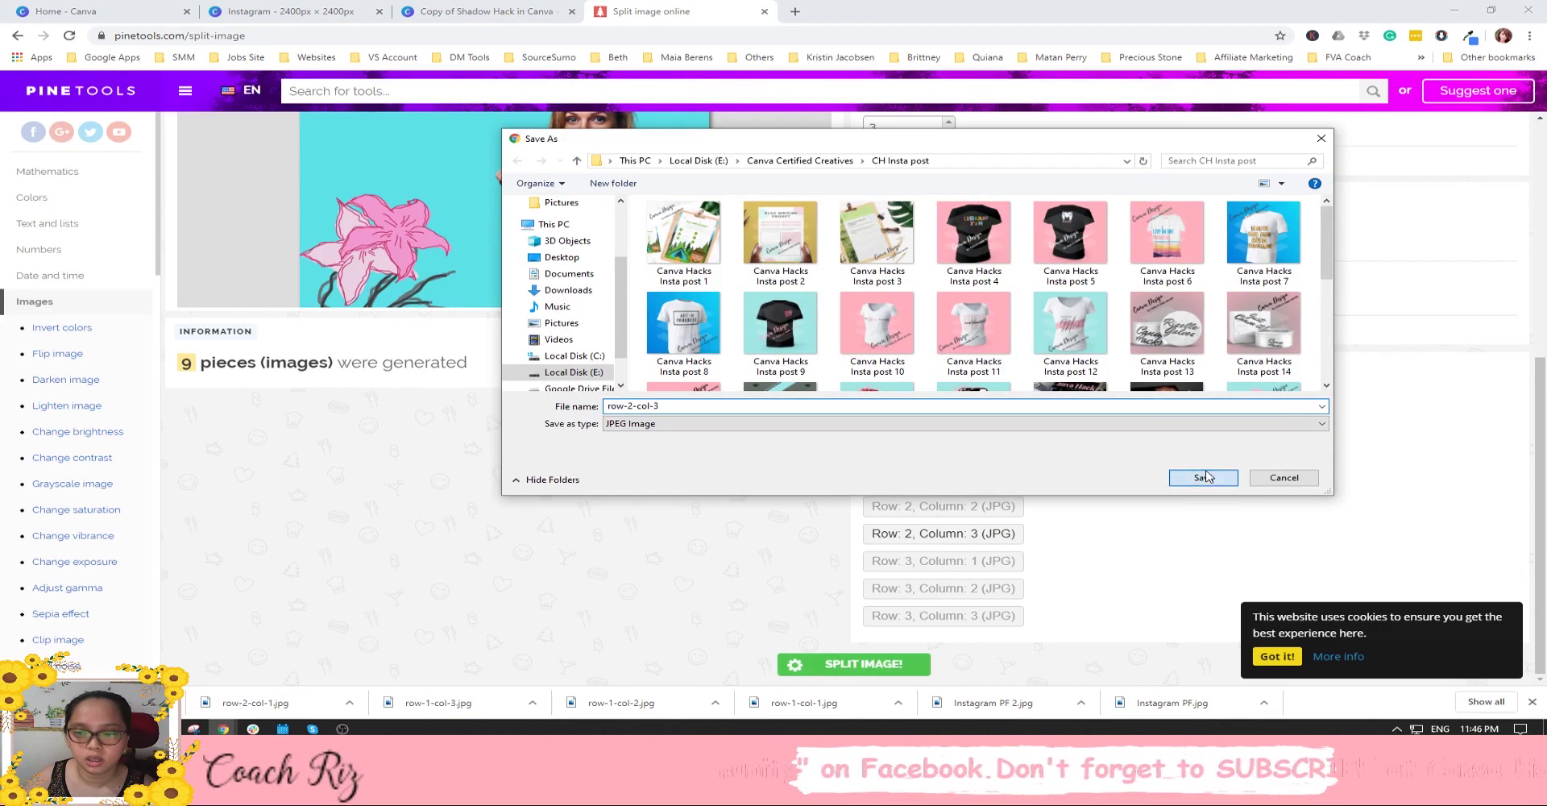
pyautogui.click(1205, 477)
# Save the row-3 pieces (columns 1, 2 and 3), then close the Split image tab.
pyautogui.click(979, 560)
pyautogui.click(1178, 482)
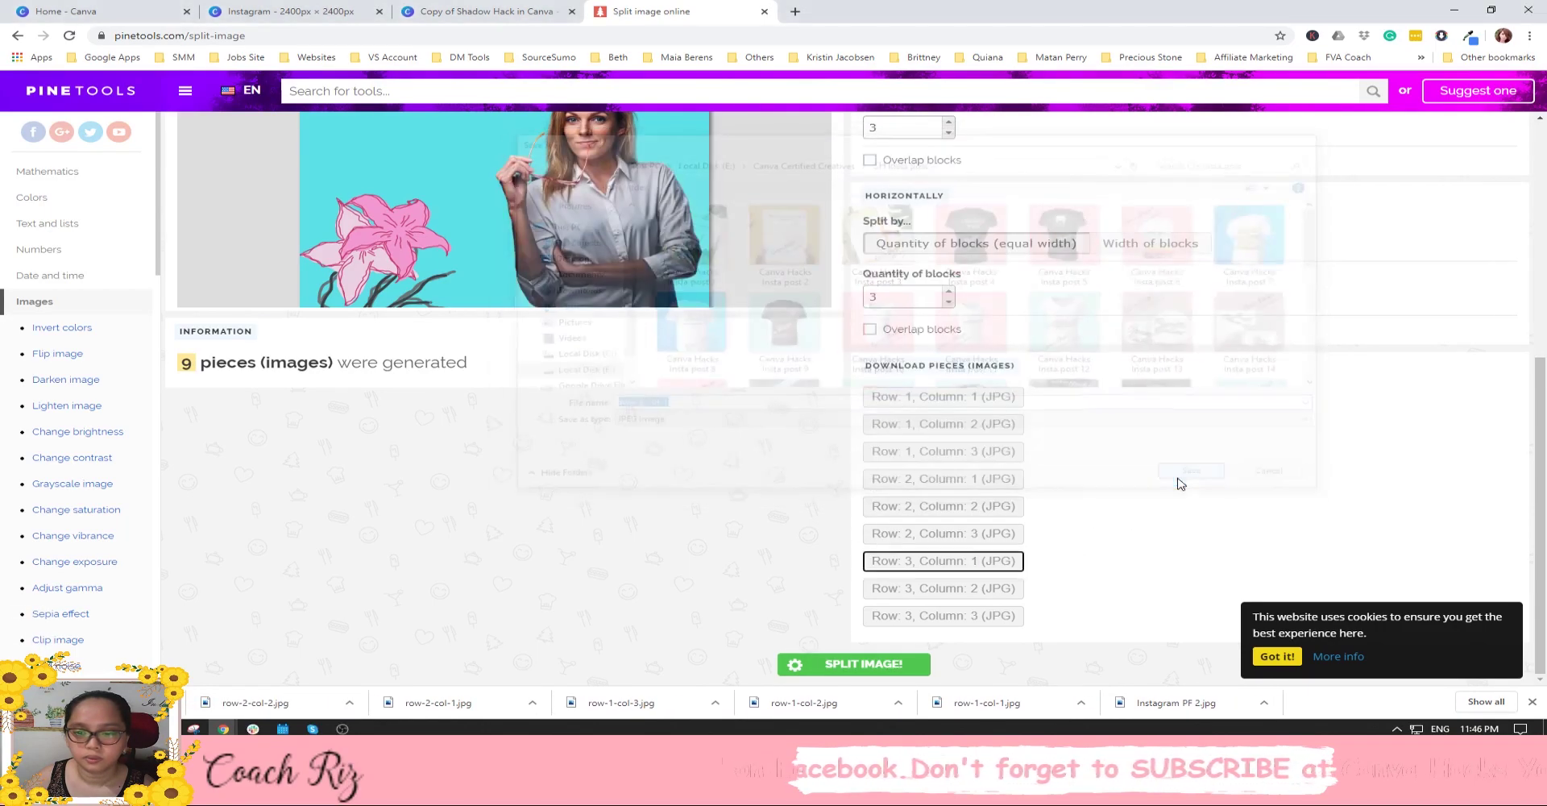
pyautogui.click(927, 588)
pyautogui.click(1191, 474)
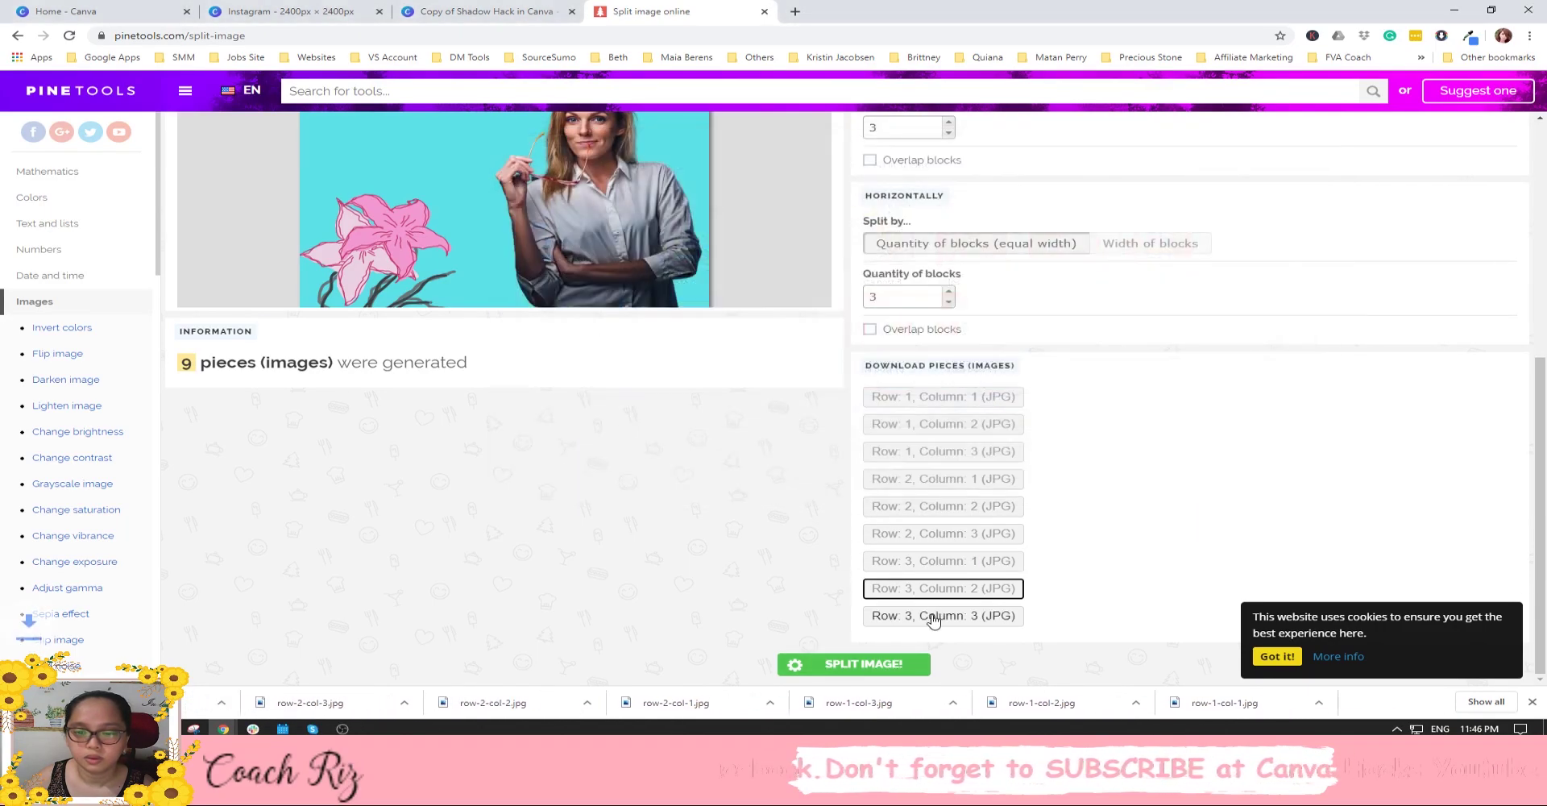
pyautogui.click(933, 616)
pyautogui.click(1197, 482)
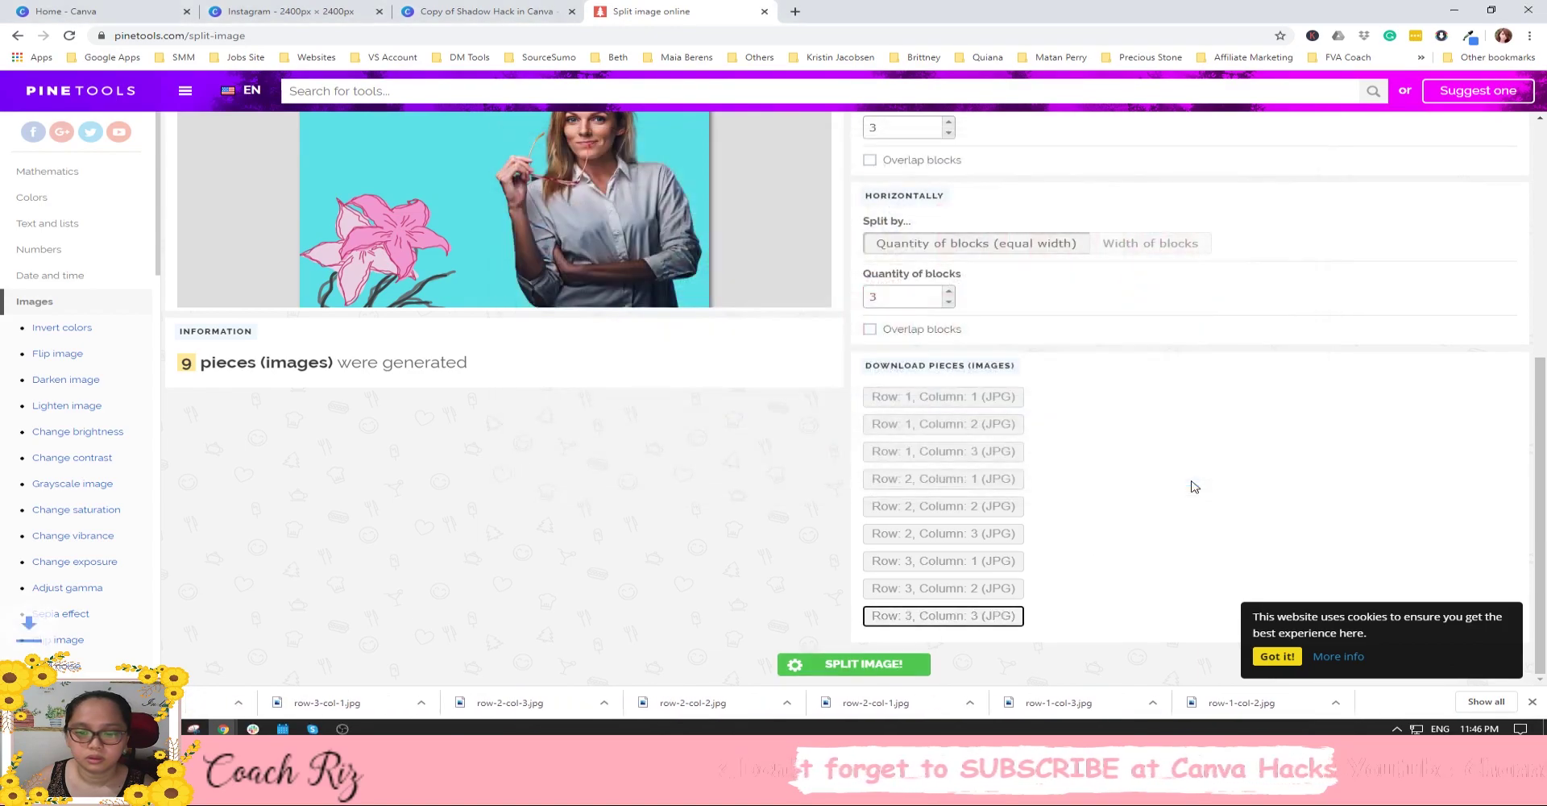
pyautogui.click(764, 11)
# Return to the Canva Instagram design and scroll to review page 2's nine-tile puzzle grid.
pyautogui.click(290, 11)
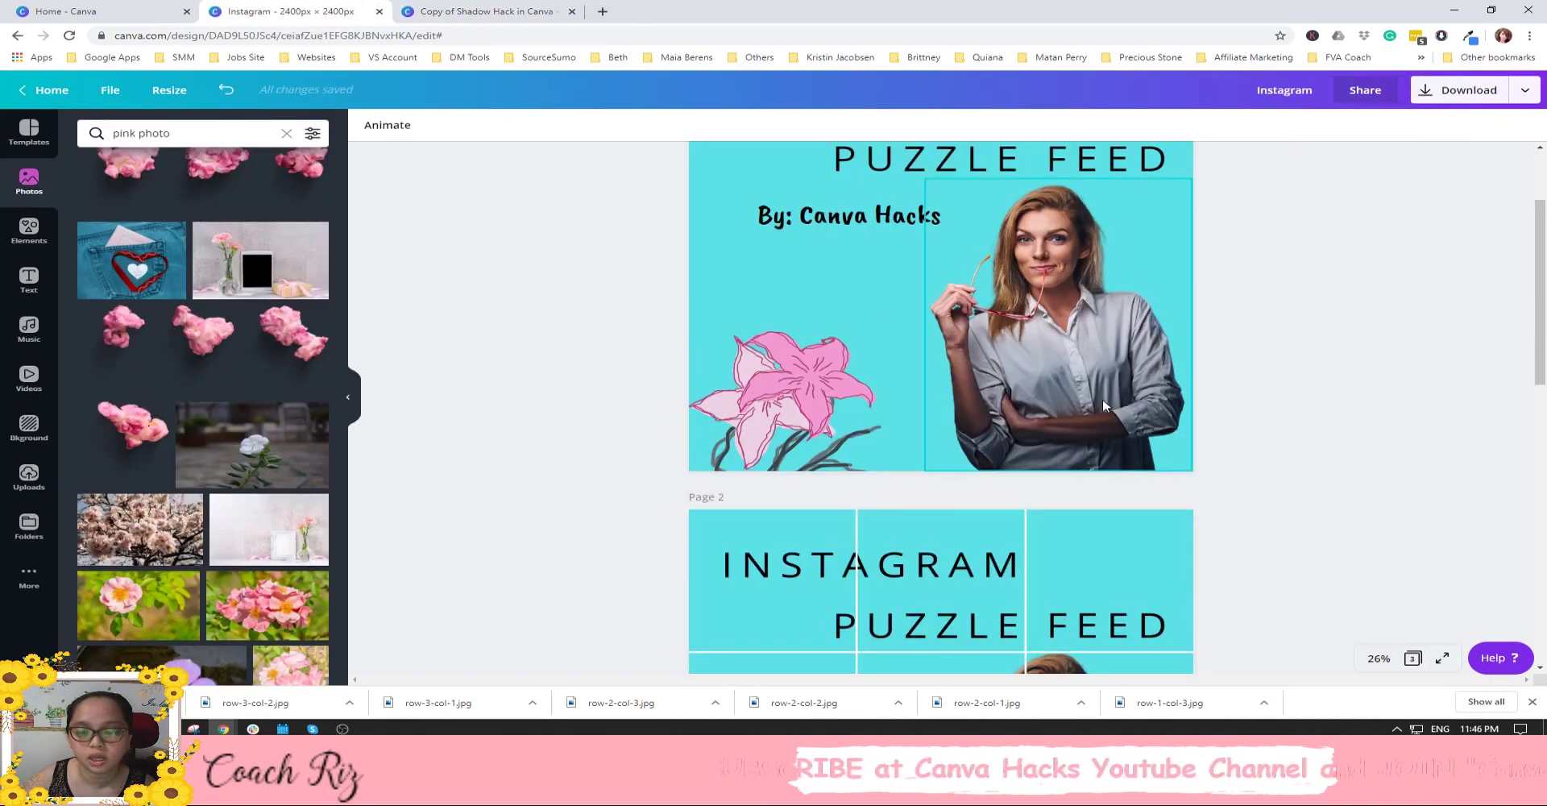
pyautogui.scroll(-3, 1103, 405)
pyautogui.scroll(3, 990, 457)
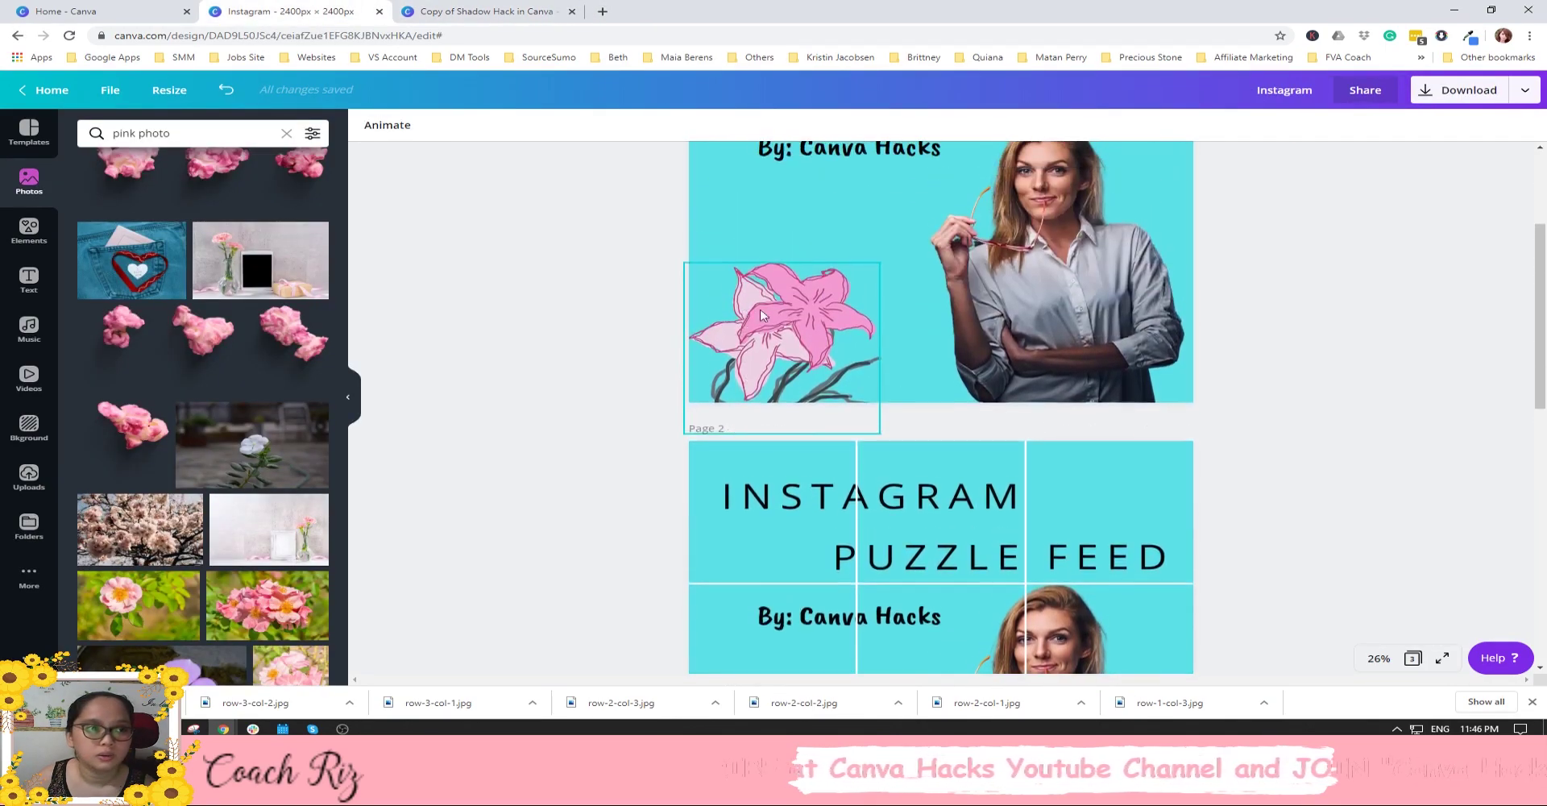
pyautogui.scroll(-5, 1063, 483)
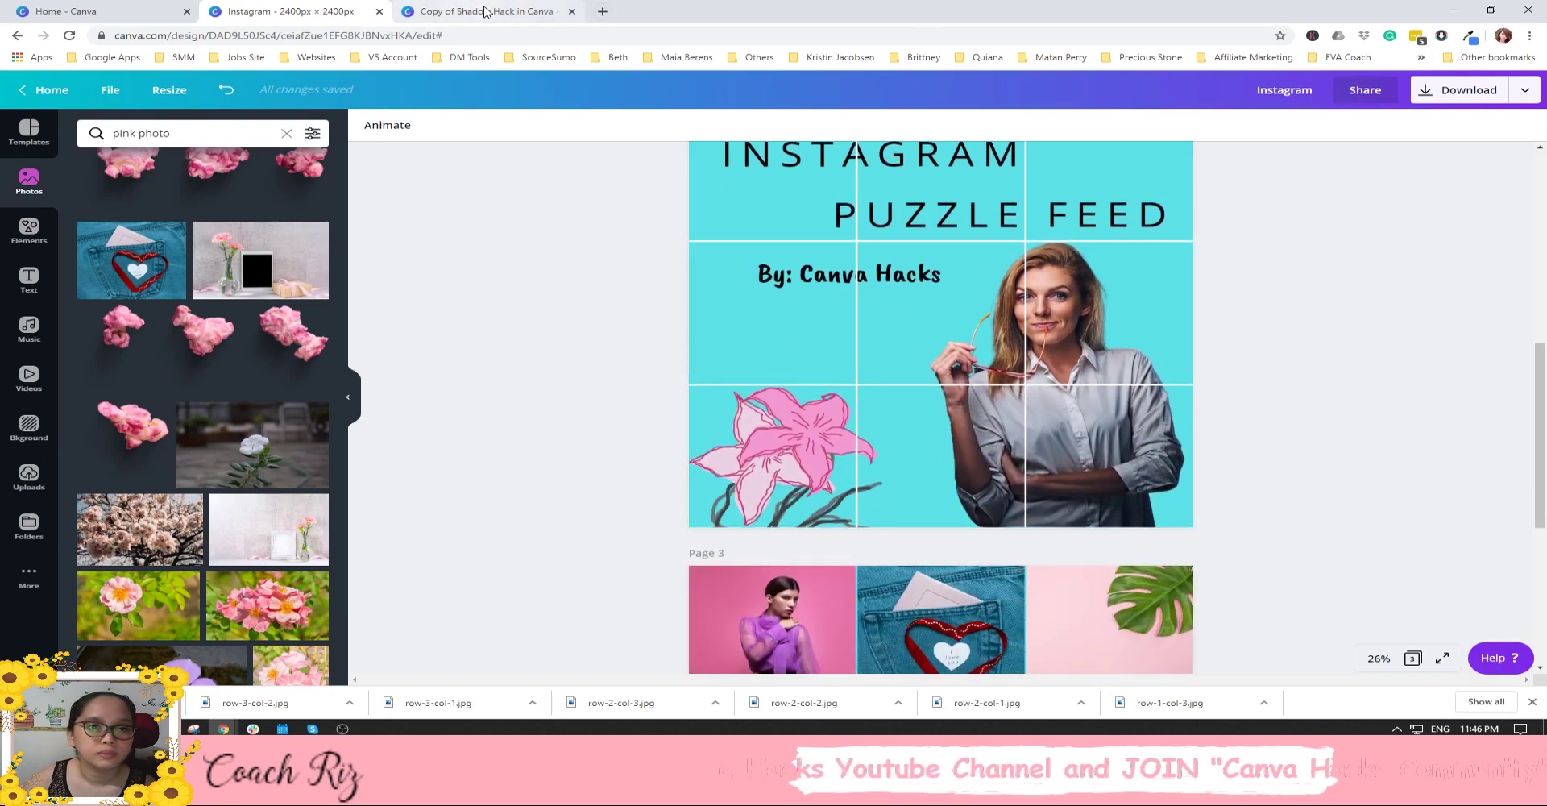
# Open instagram.com in a new tab and go to the account's profile page.
pyautogui.click(602, 11)
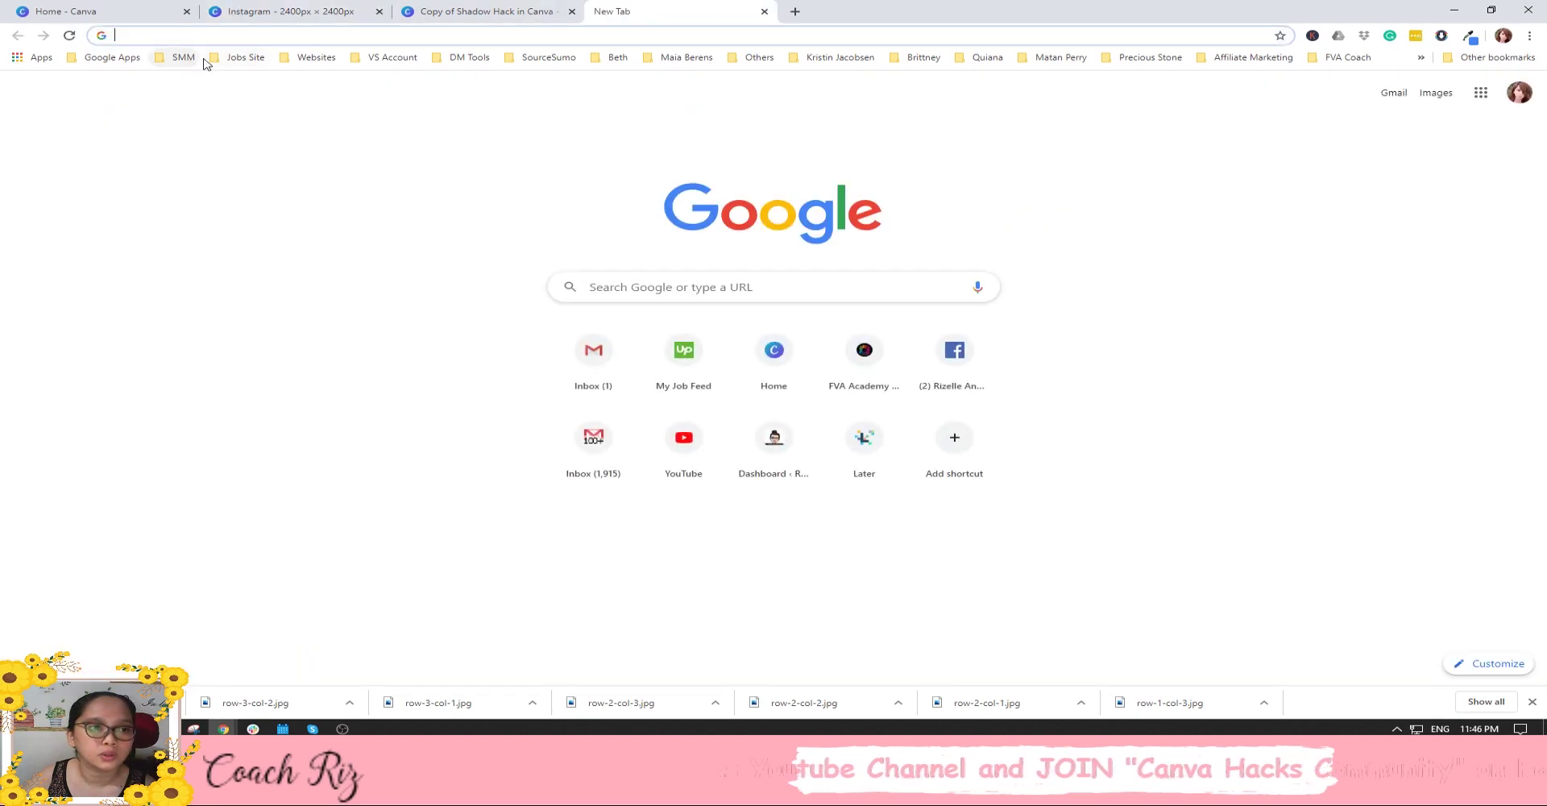
pyautogui.write('in')
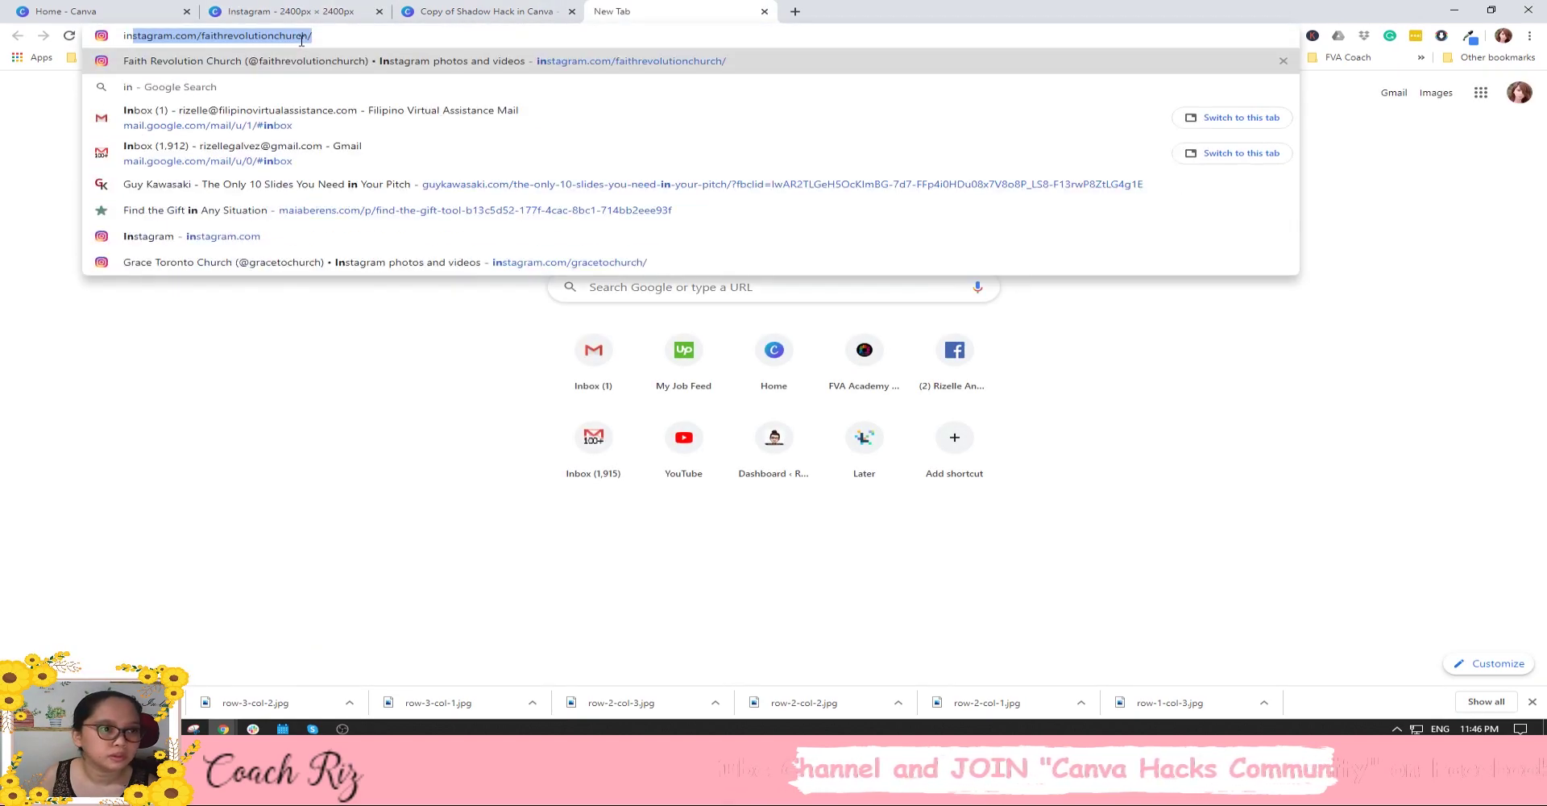
pyautogui.press('BackSpace')
pyautogui.press('Down')
pyautogui.press('Down')
pyautogui.press('Down')
pyautogui.press('Down')
pyautogui.press('Down')
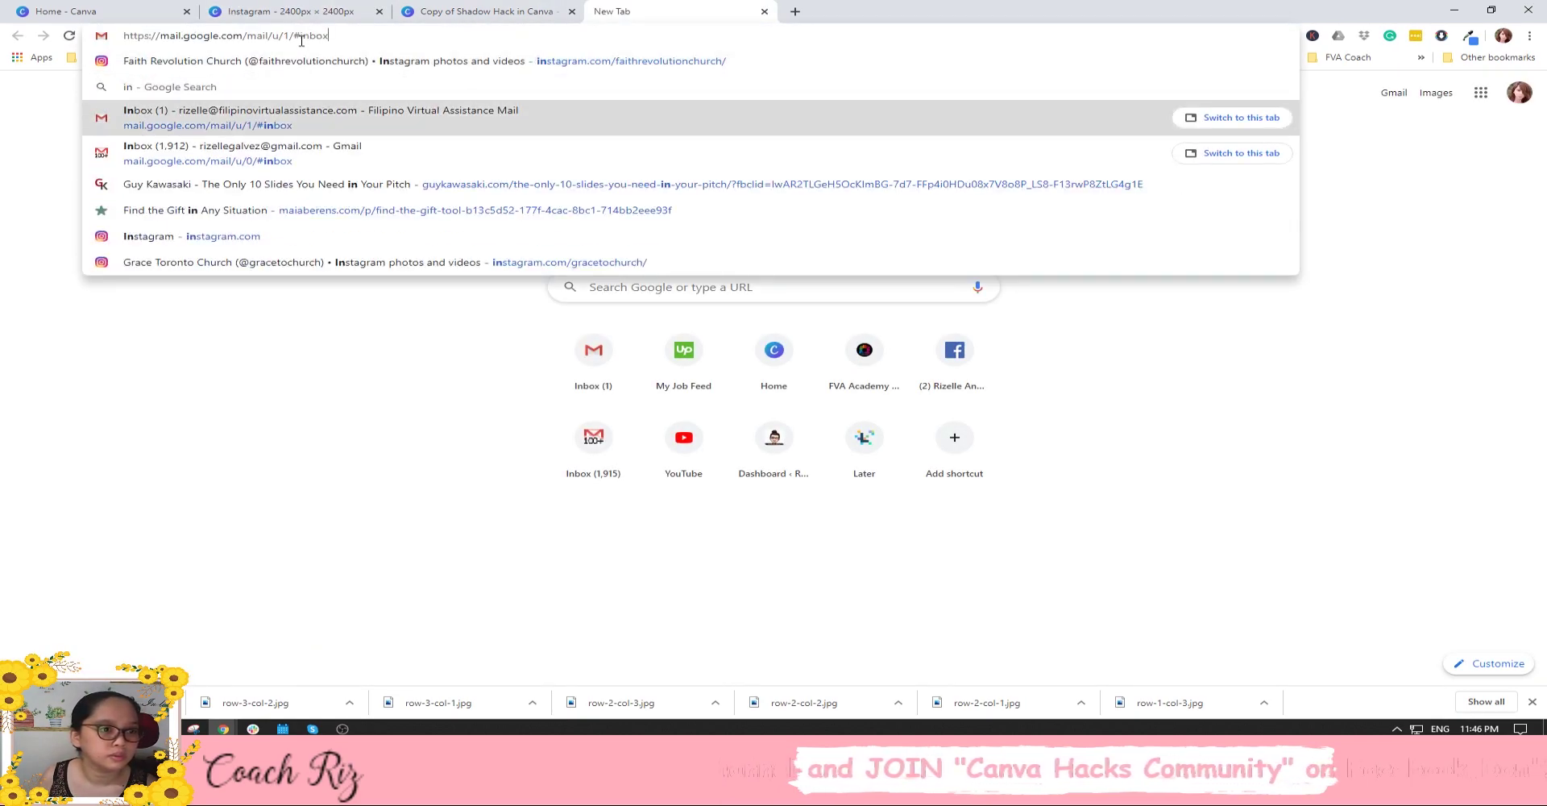
pyautogui.press('Return')
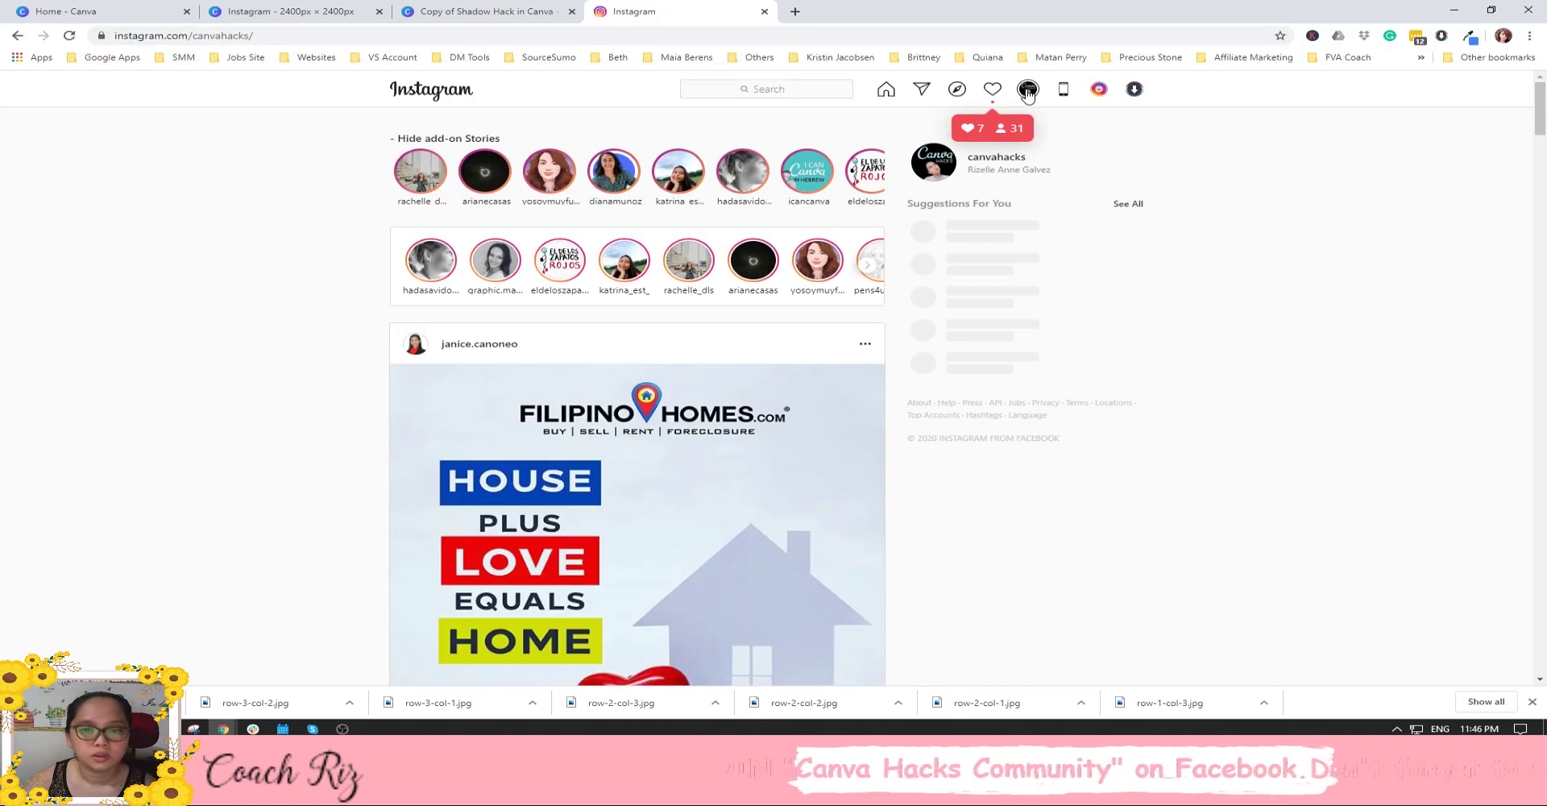
pyautogui.click(1026, 90)
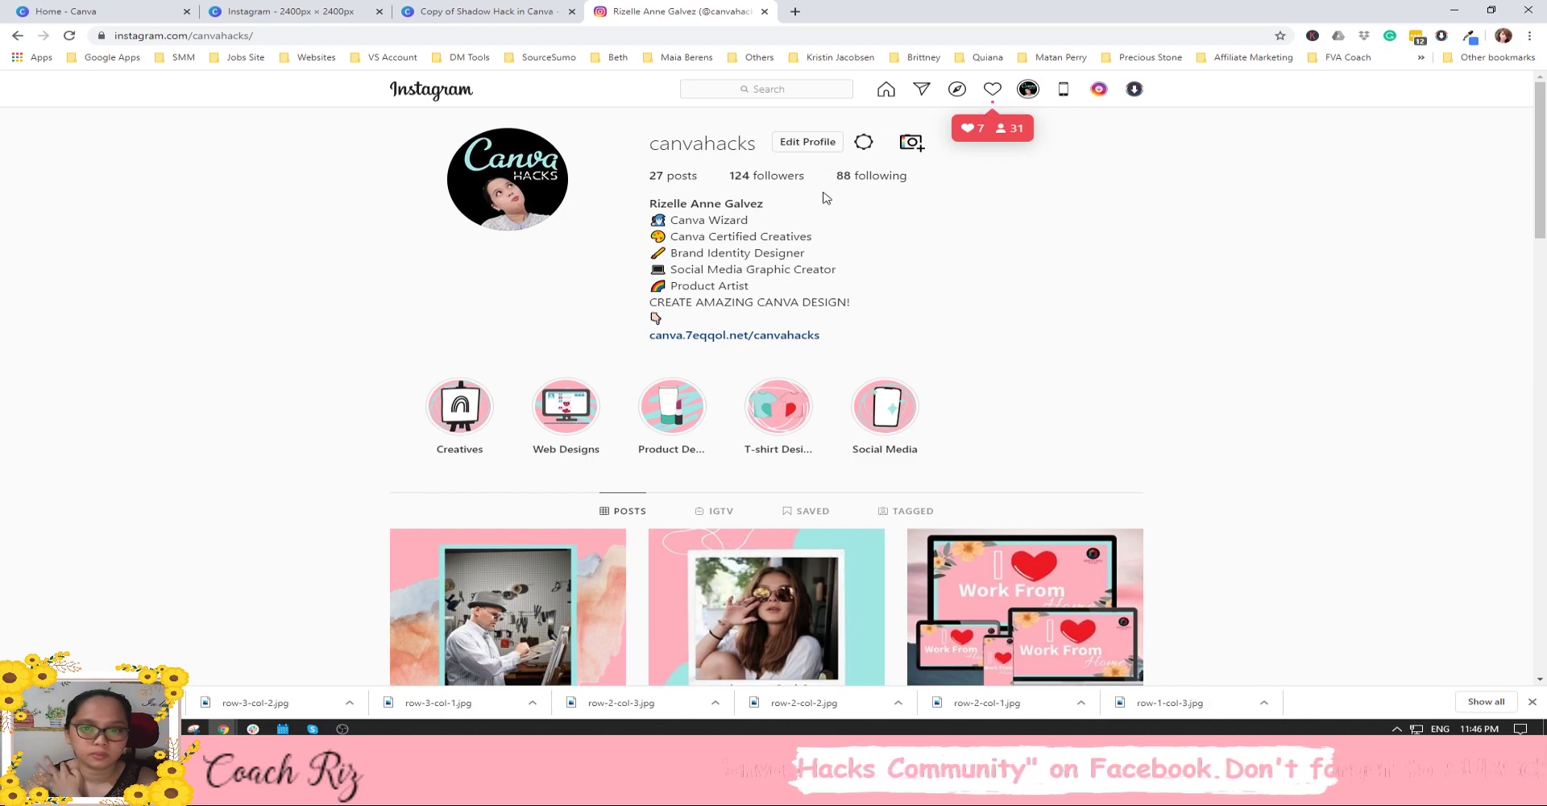
# Upload row-3-col-3.jpg with Add to Profile and share it as a post.
pyautogui.click(911, 150)
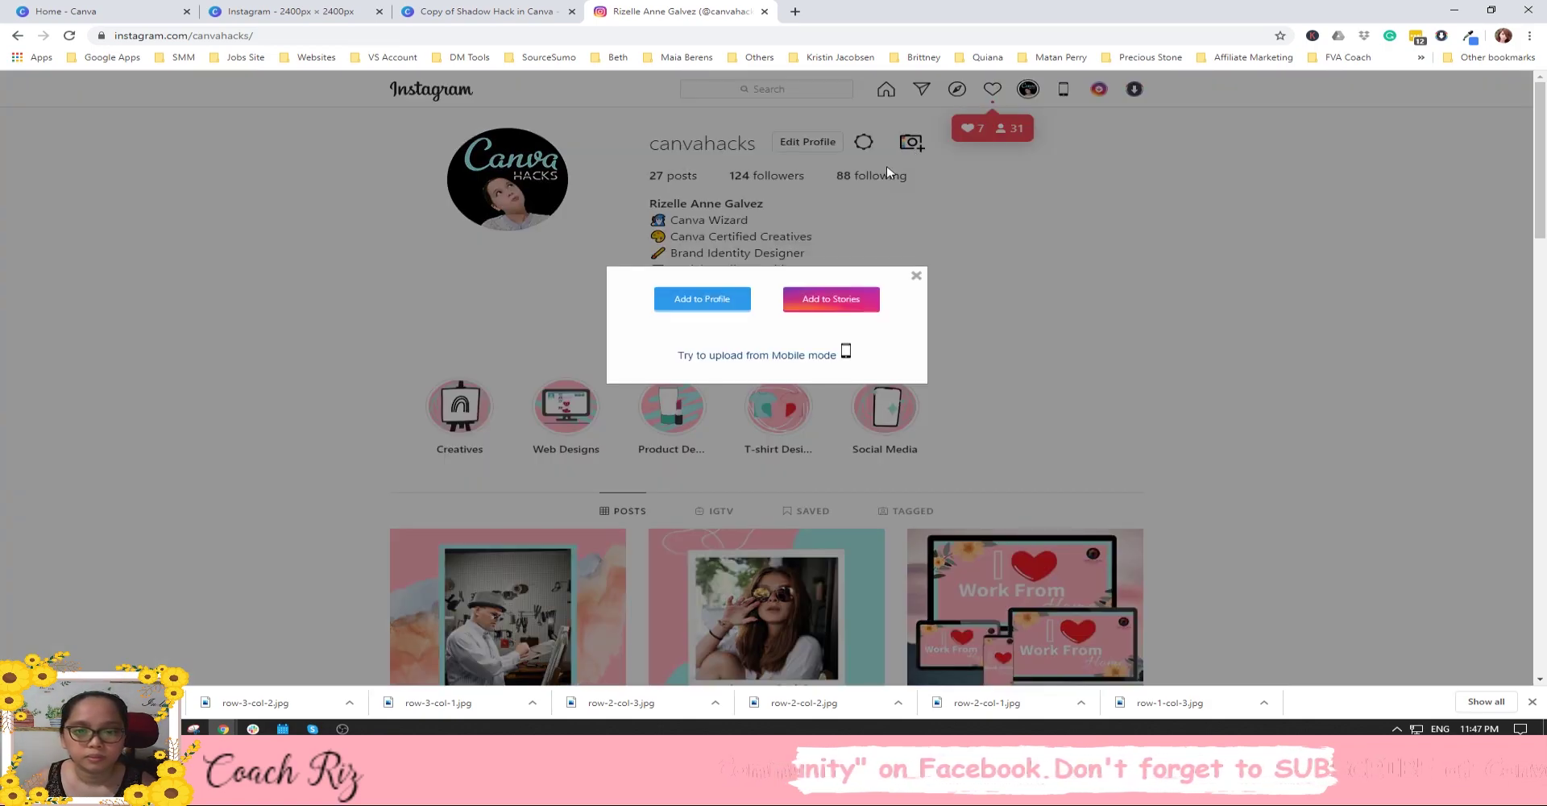
pyautogui.click(707, 302)
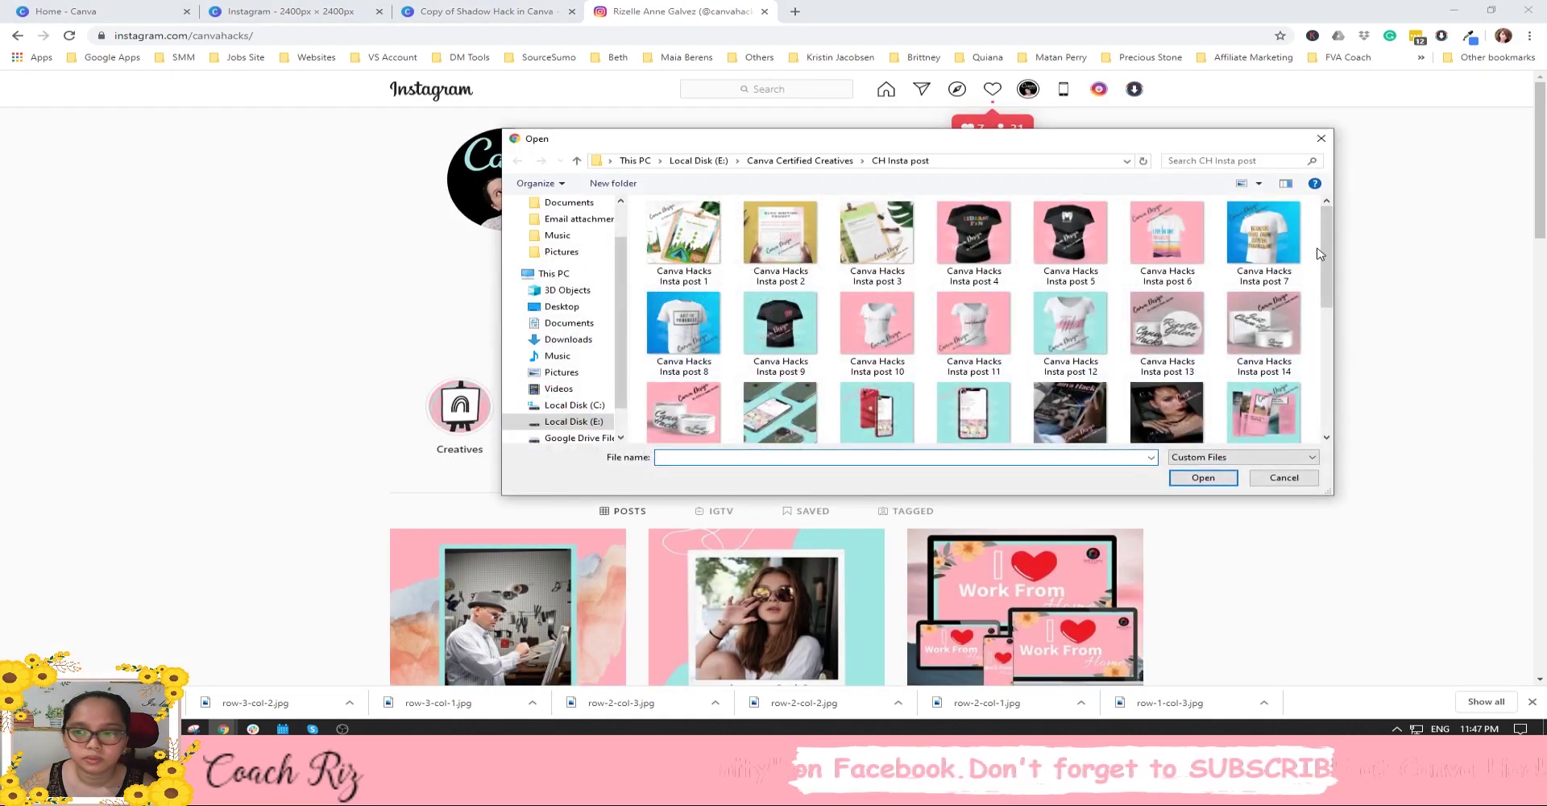
pyautogui.moveTo(1321, 254); pyautogui.dragTo(1325, 382)
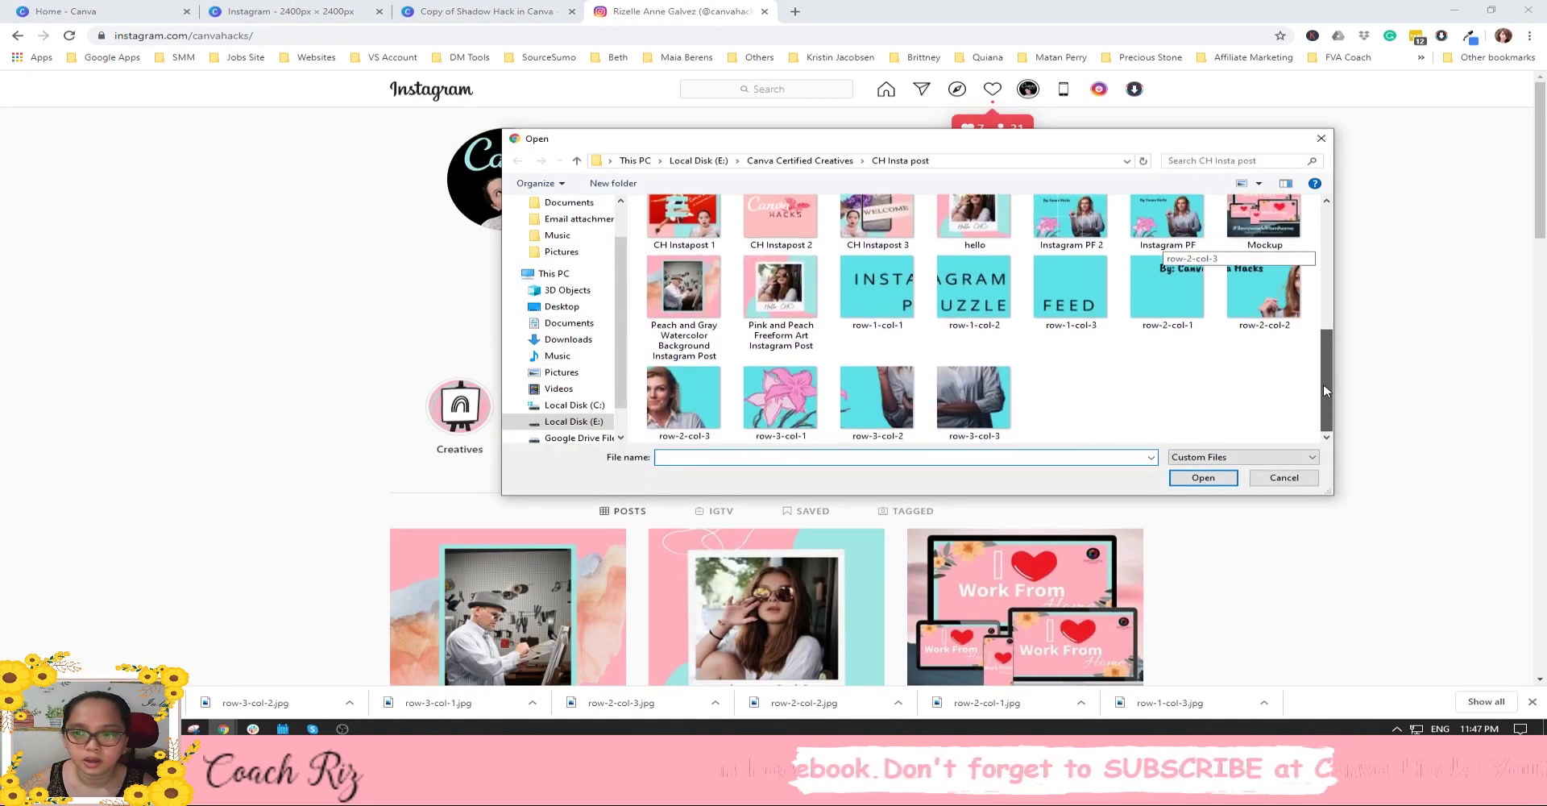
pyautogui.doubleClick(963, 403)
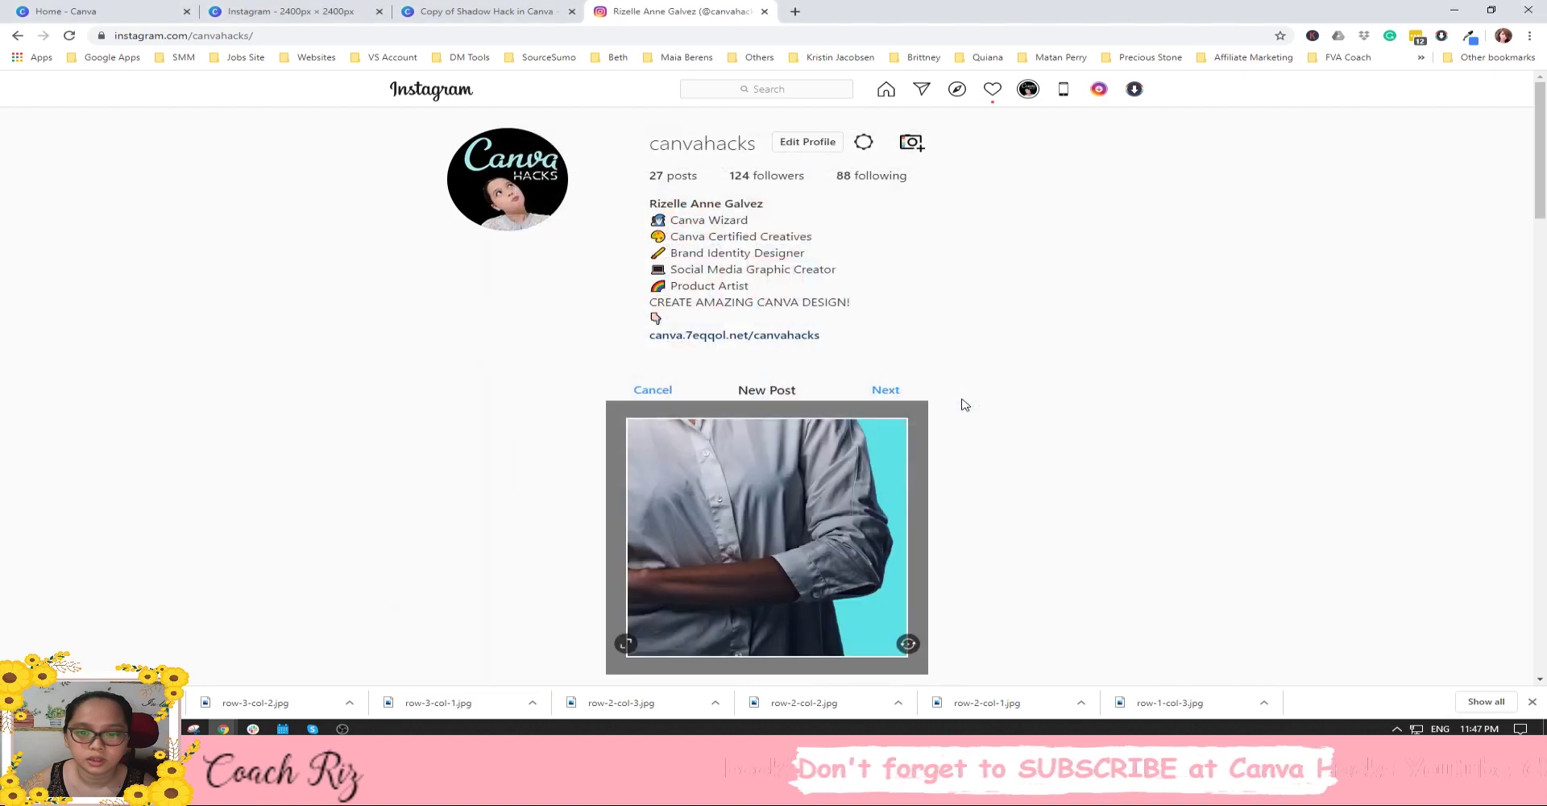
pyautogui.click(892, 395)
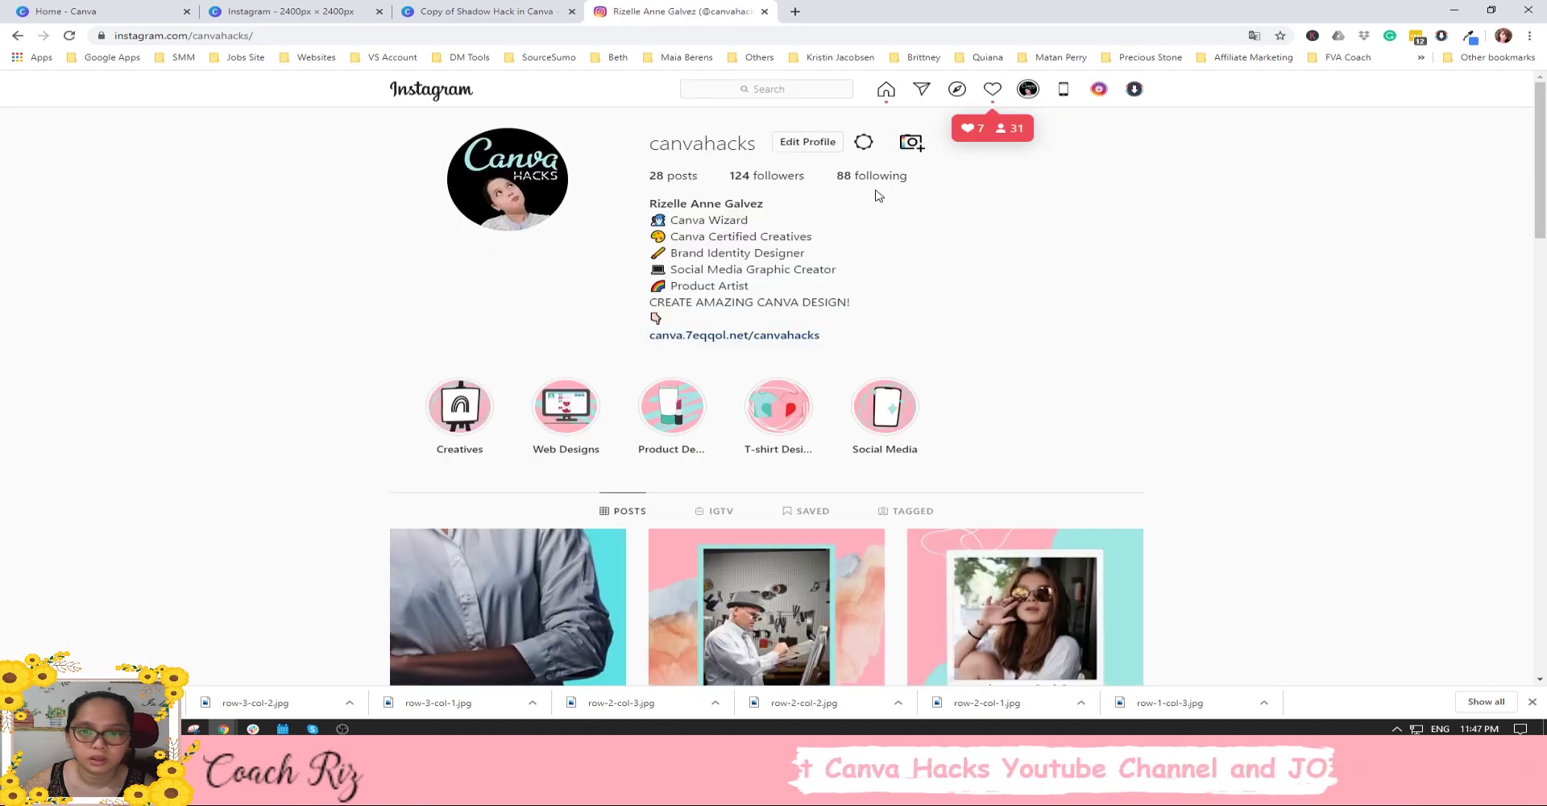
pyautogui.click(908, 142)
# Open and then dismiss the Instagram helper extension's options.
pyautogui.rightClick(1132, 183)
pyautogui.press('Escape')
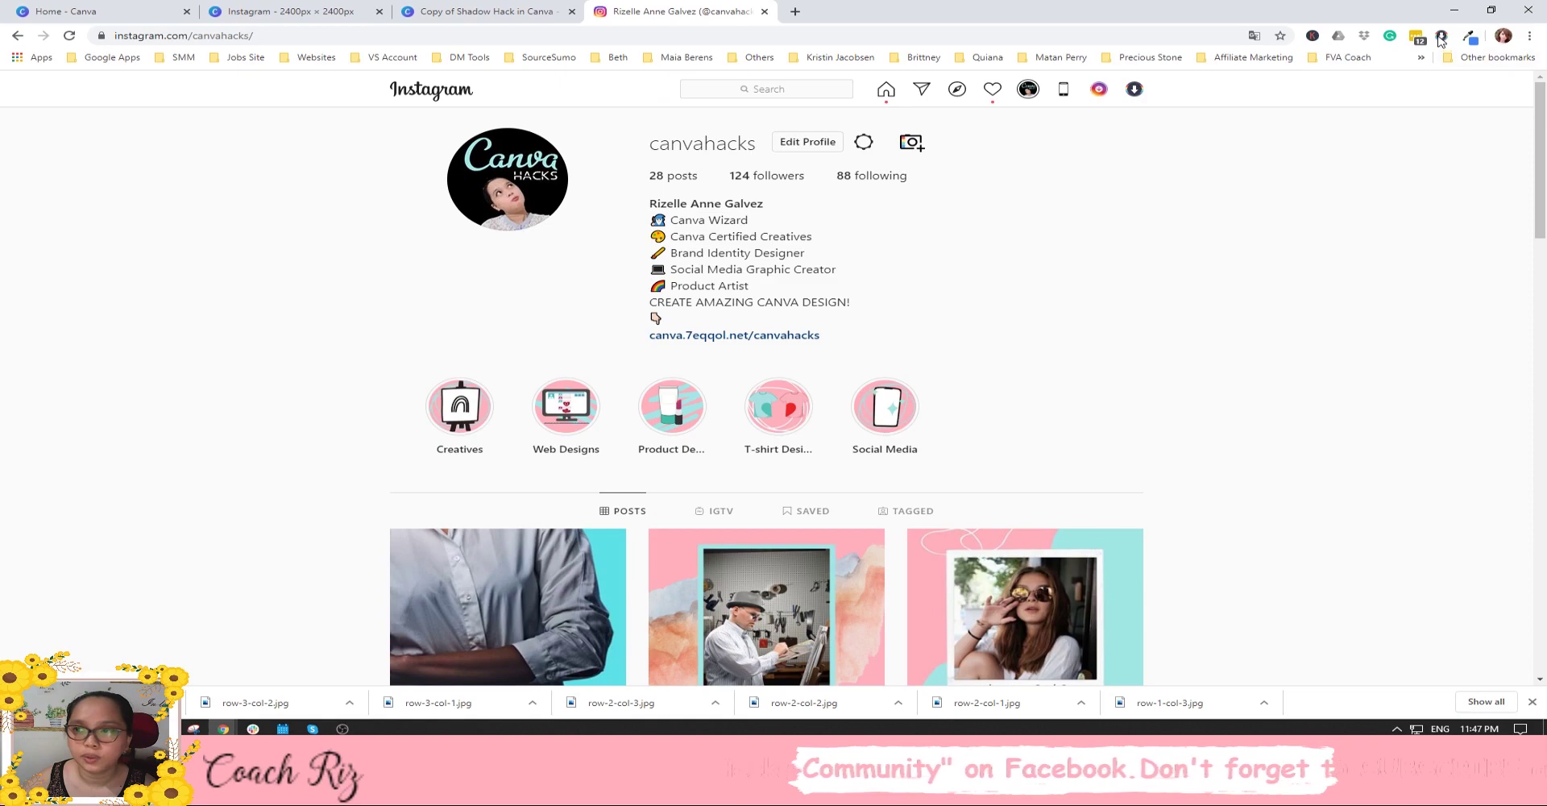
pyautogui.rightClick(1441, 36)
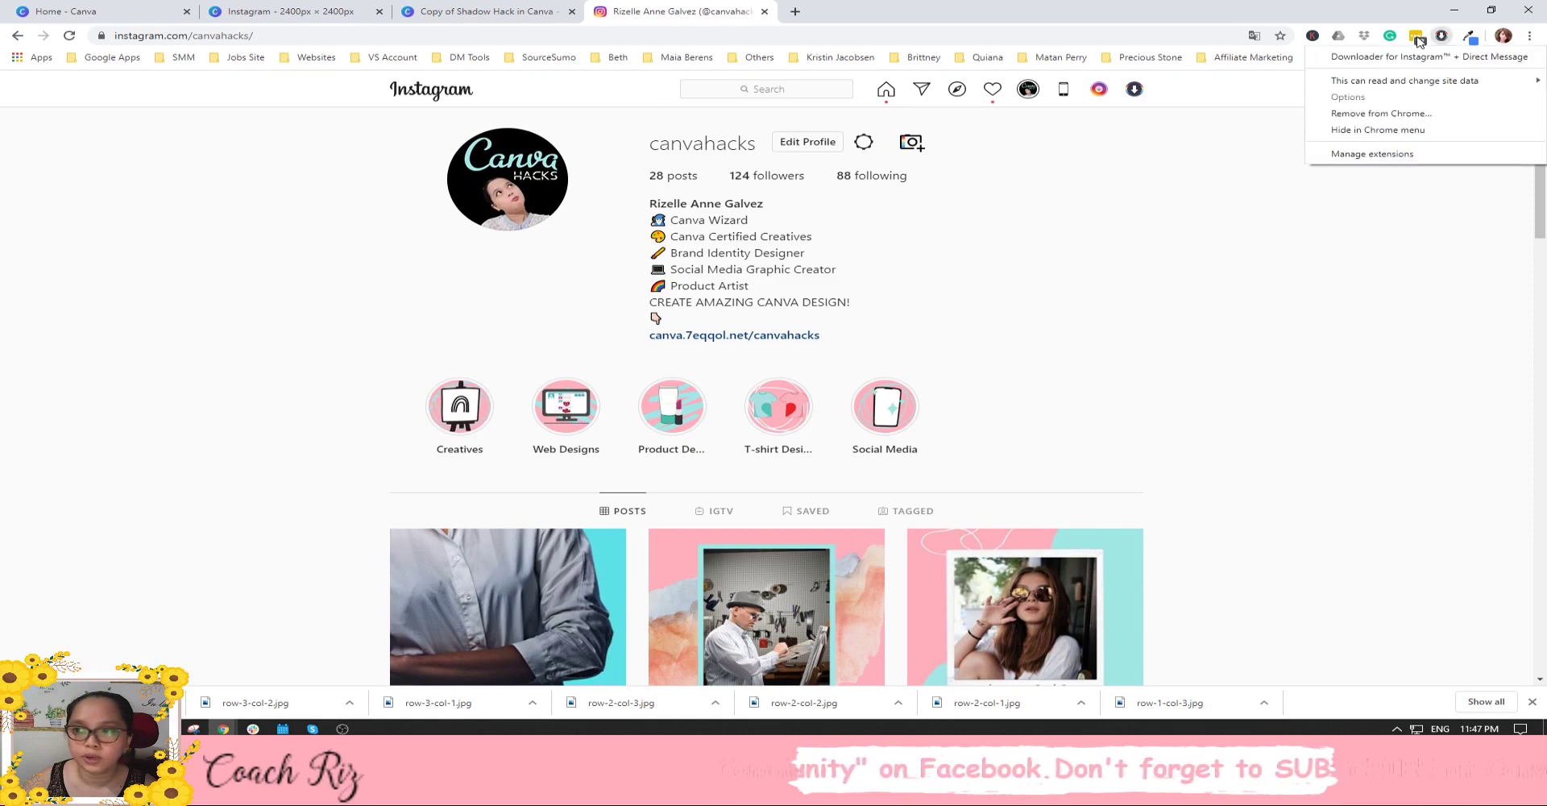
pyautogui.click(1060, 160)
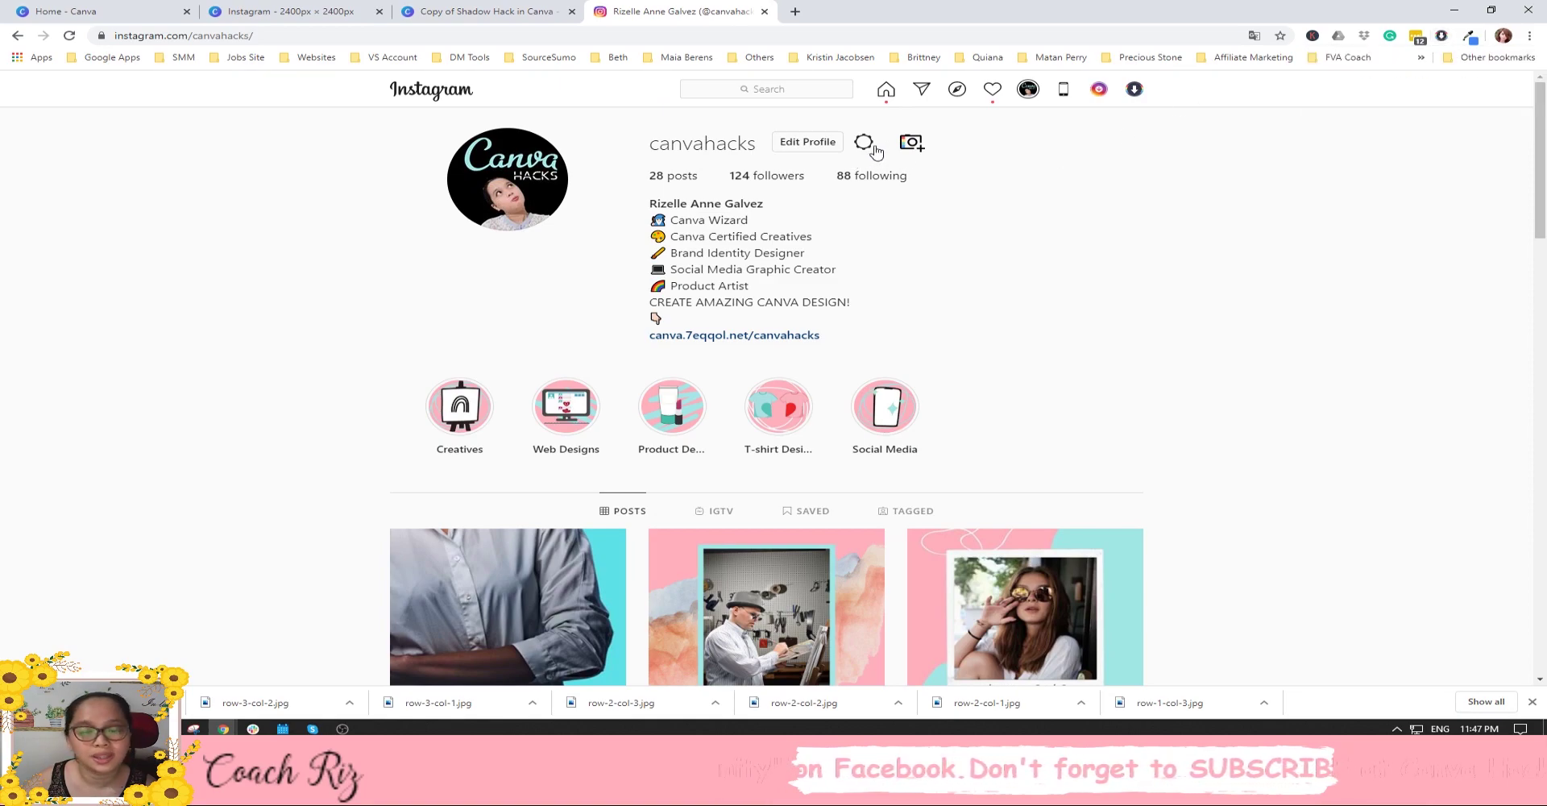
# Post the row-3-col-2 tile to the profile.
pyautogui.click(911, 142)
pyautogui.click(702, 299)
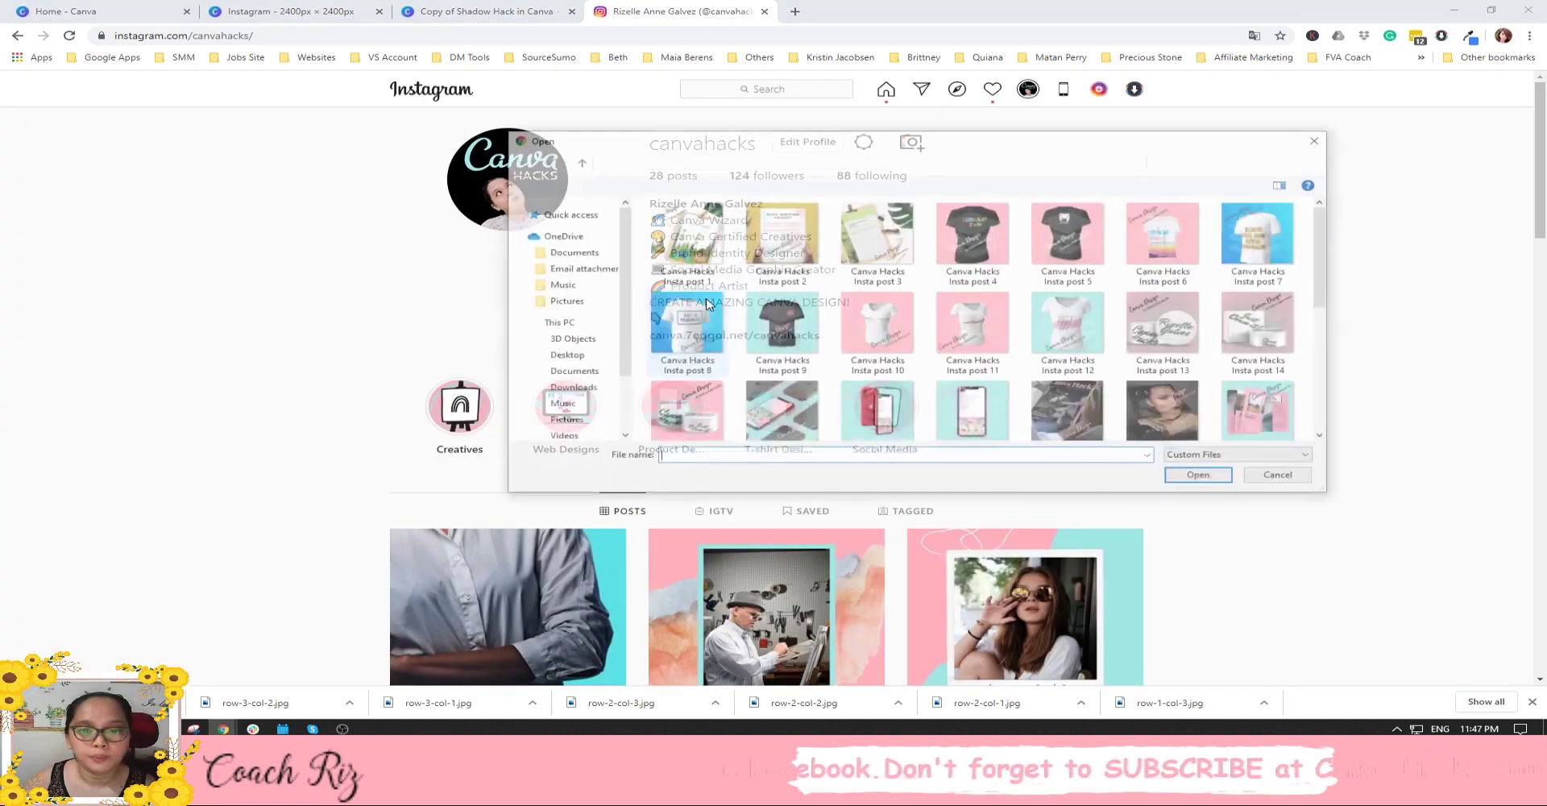
pyautogui.scroll(-2, 1315, 340)
pyautogui.scroll(-1, 1315, 340)
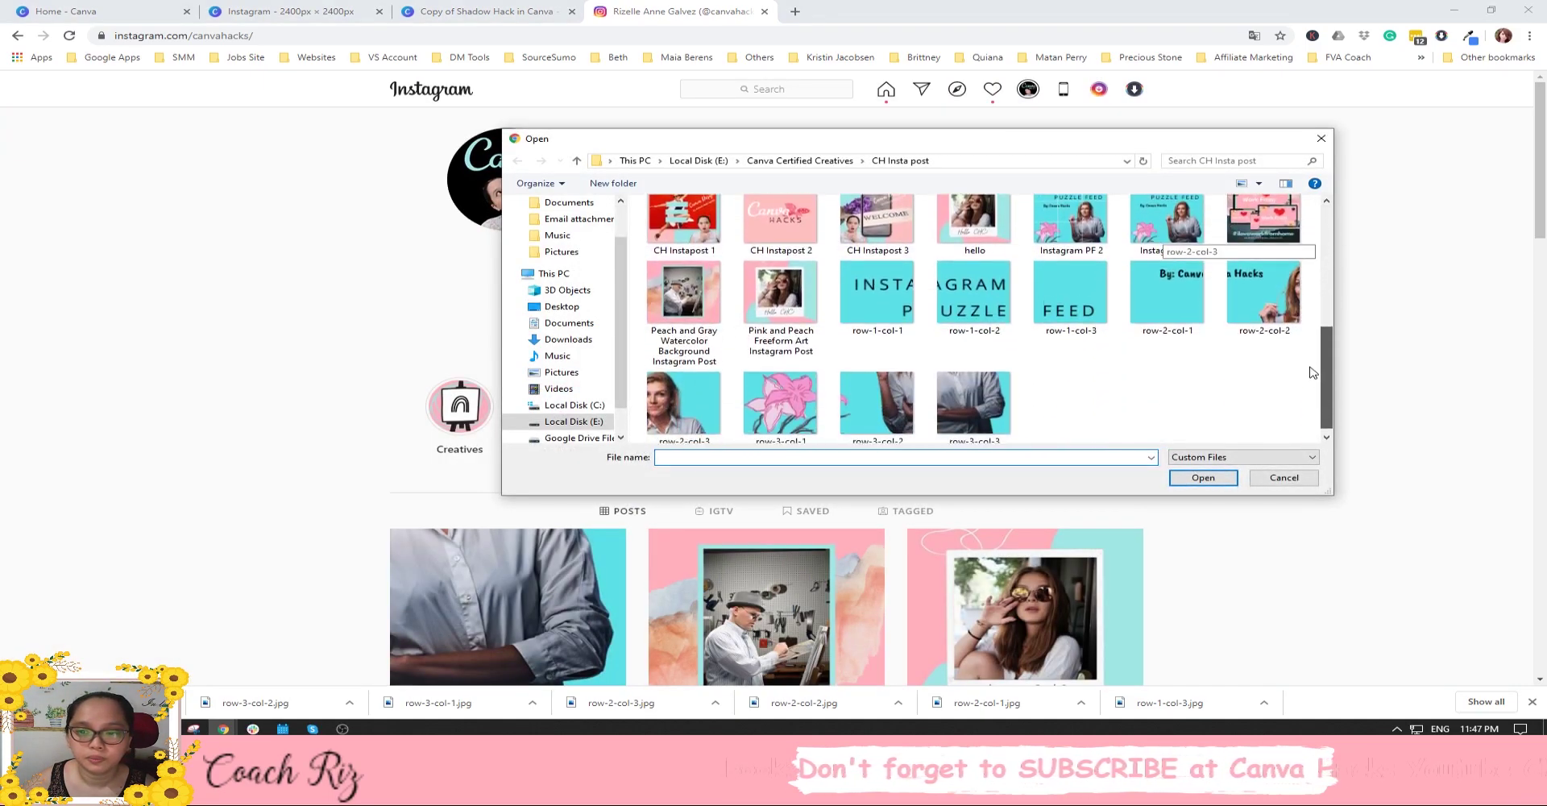
pyautogui.doubleClick(846, 395)
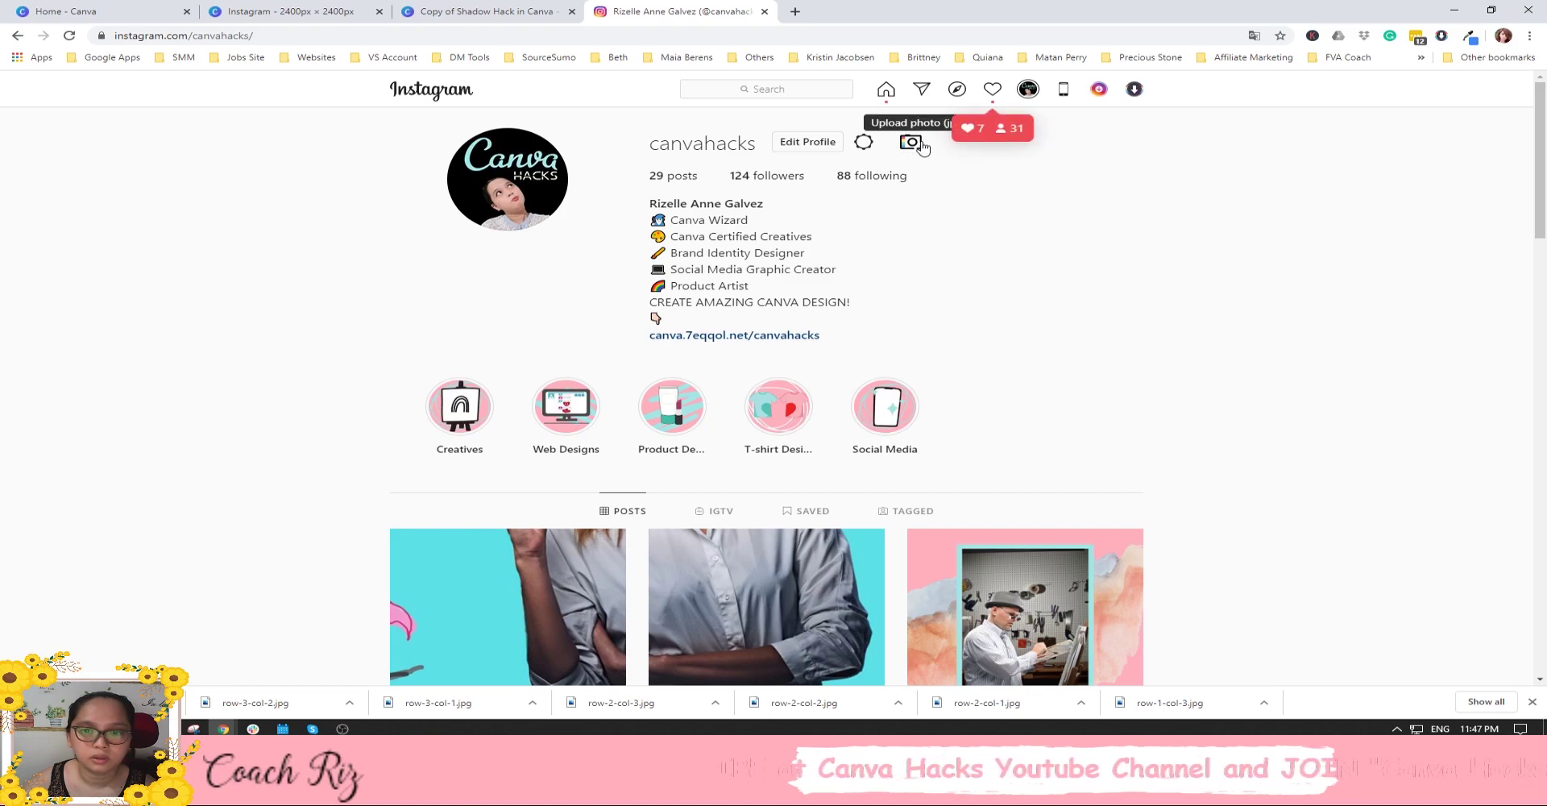
# Post the row-3-col-1 flower tile to the profile.
pyautogui.click(913, 145)
pyautogui.click(746, 297)
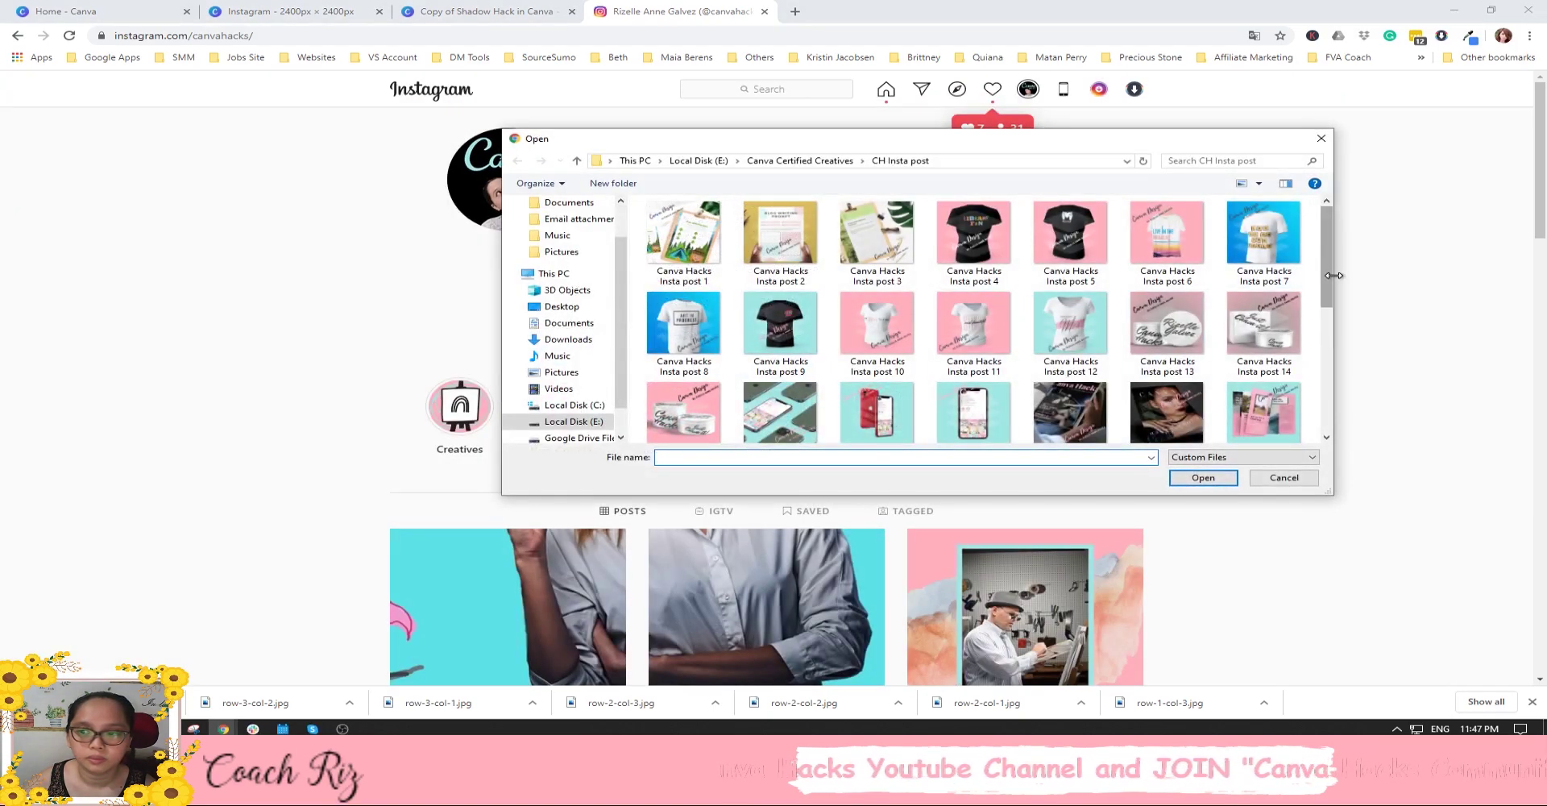
pyautogui.moveTo(1334, 275); pyautogui.dragTo(1325, 276)
pyautogui.scroll(-10, 1288, 418)
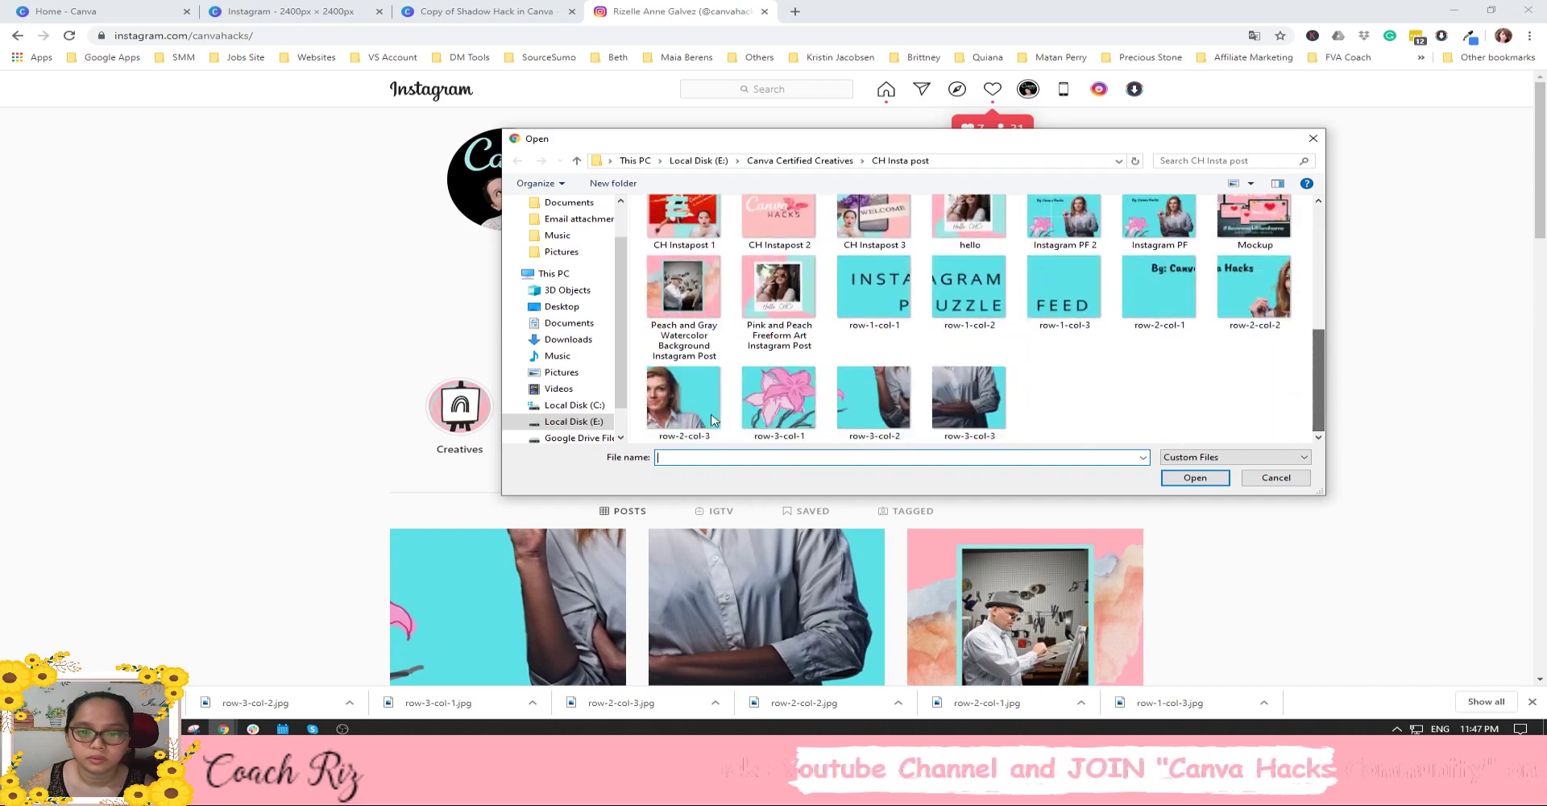
pyautogui.doubleClick(775, 407)
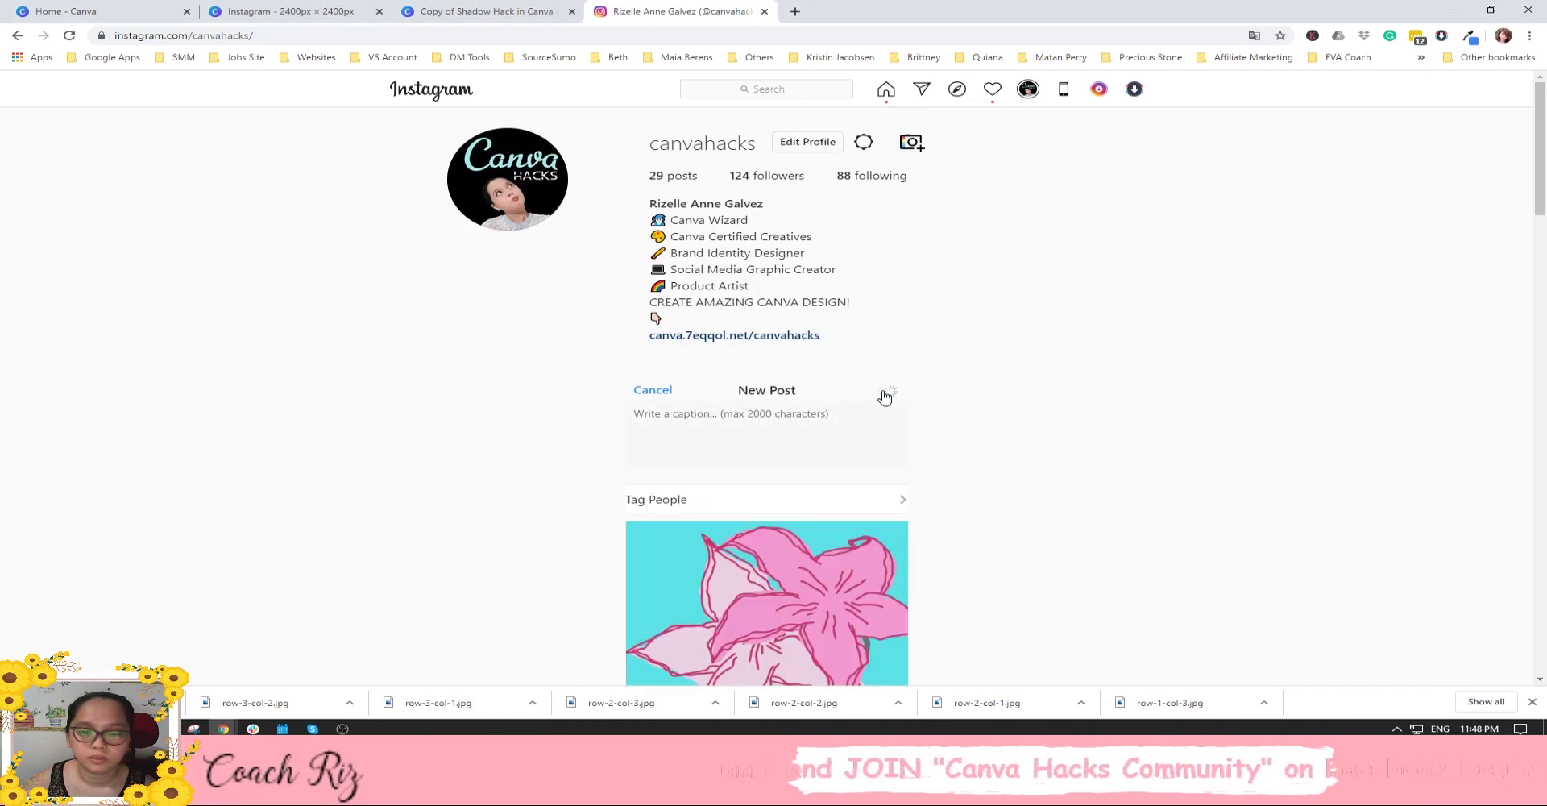
# Start a new profile post with row-2-col-3.jpg and advance past cropping.
pyautogui.click(908, 145)
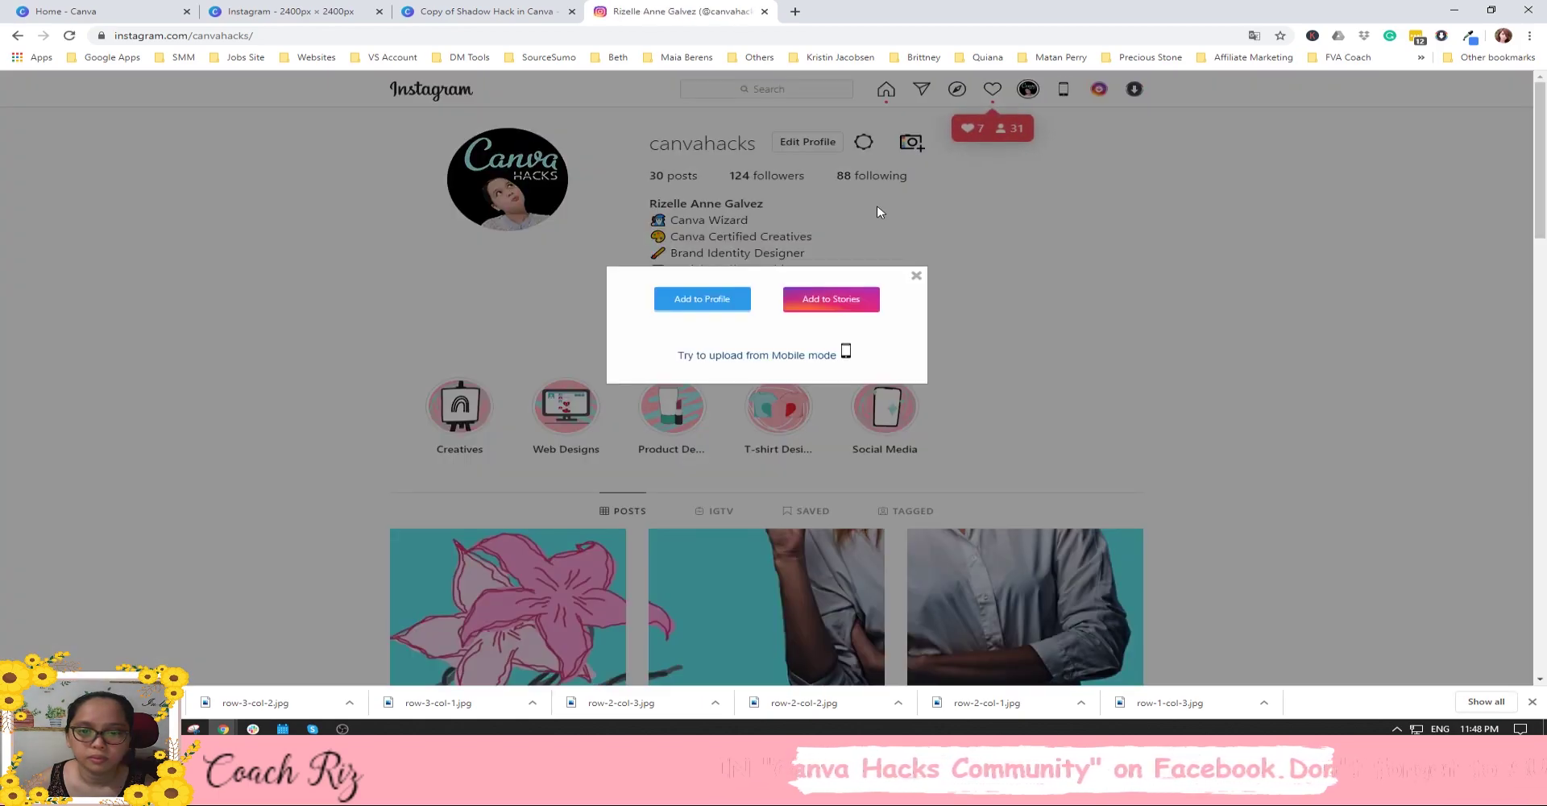
pyautogui.click(730, 301)
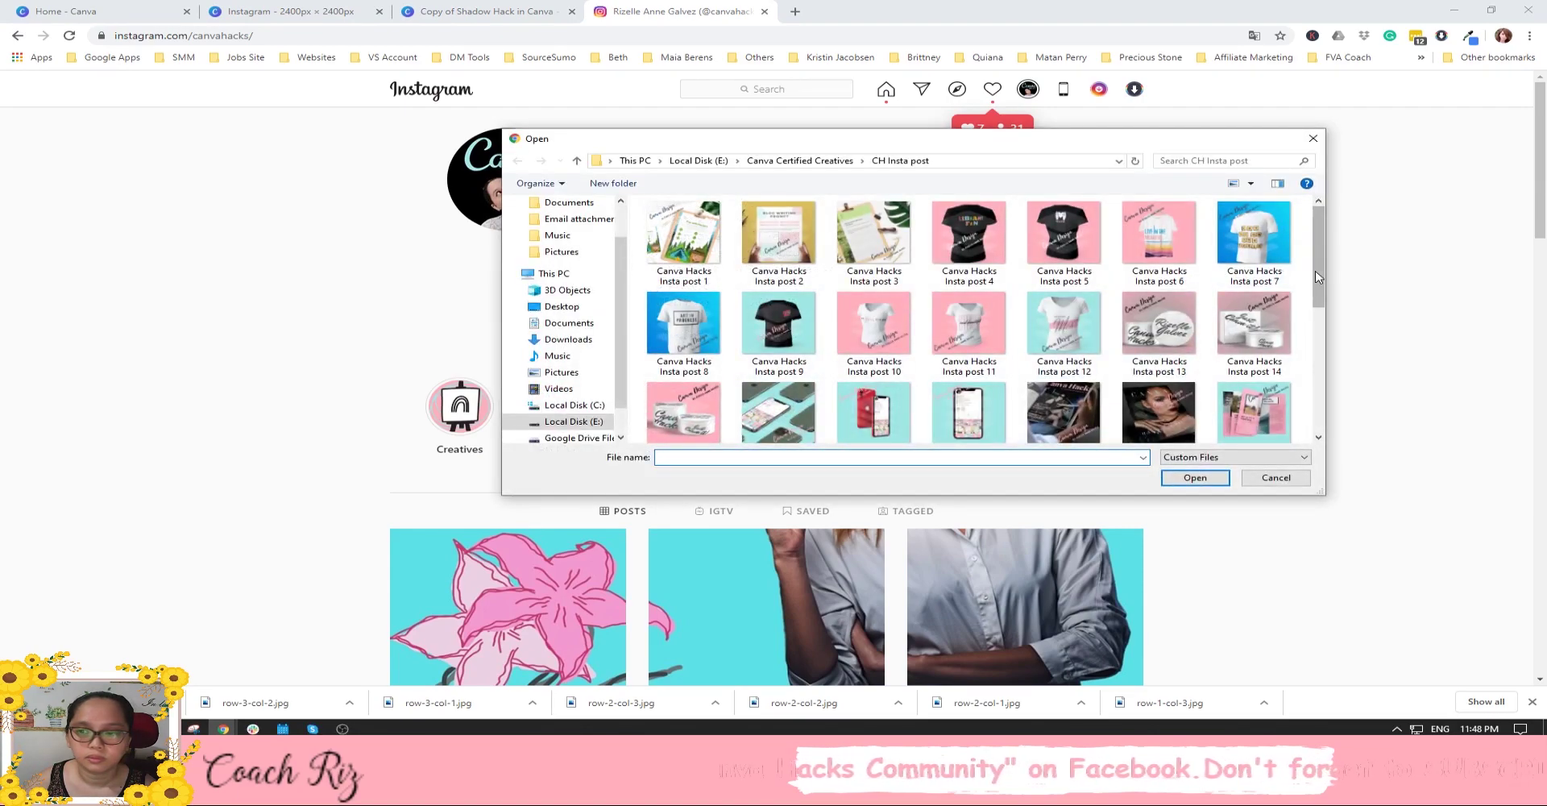
pyautogui.moveTo(1319, 276); pyautogui.dragTo(1318, 403)
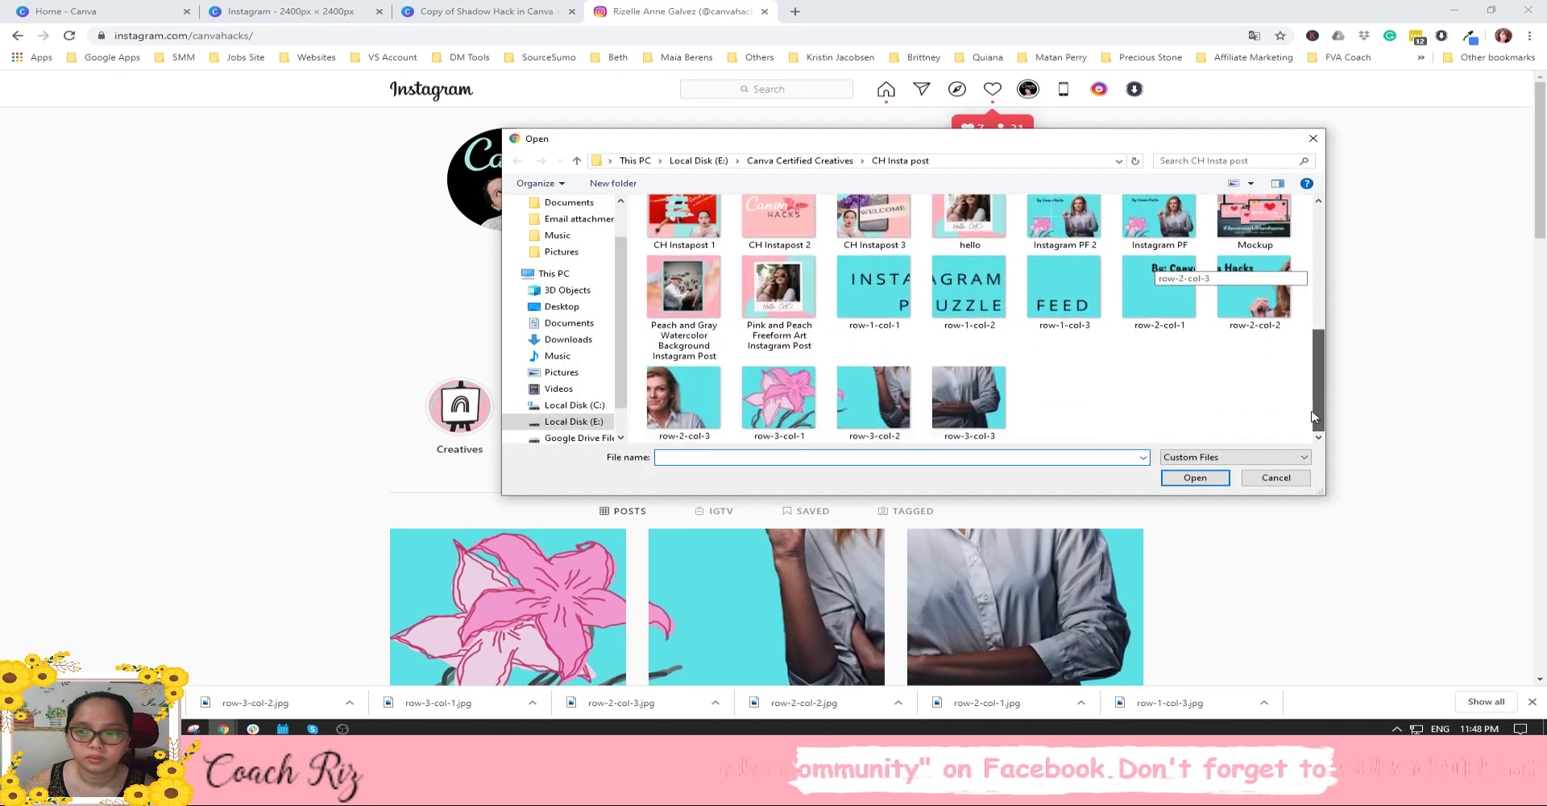
pyautogui.doubleClick(683, 397)
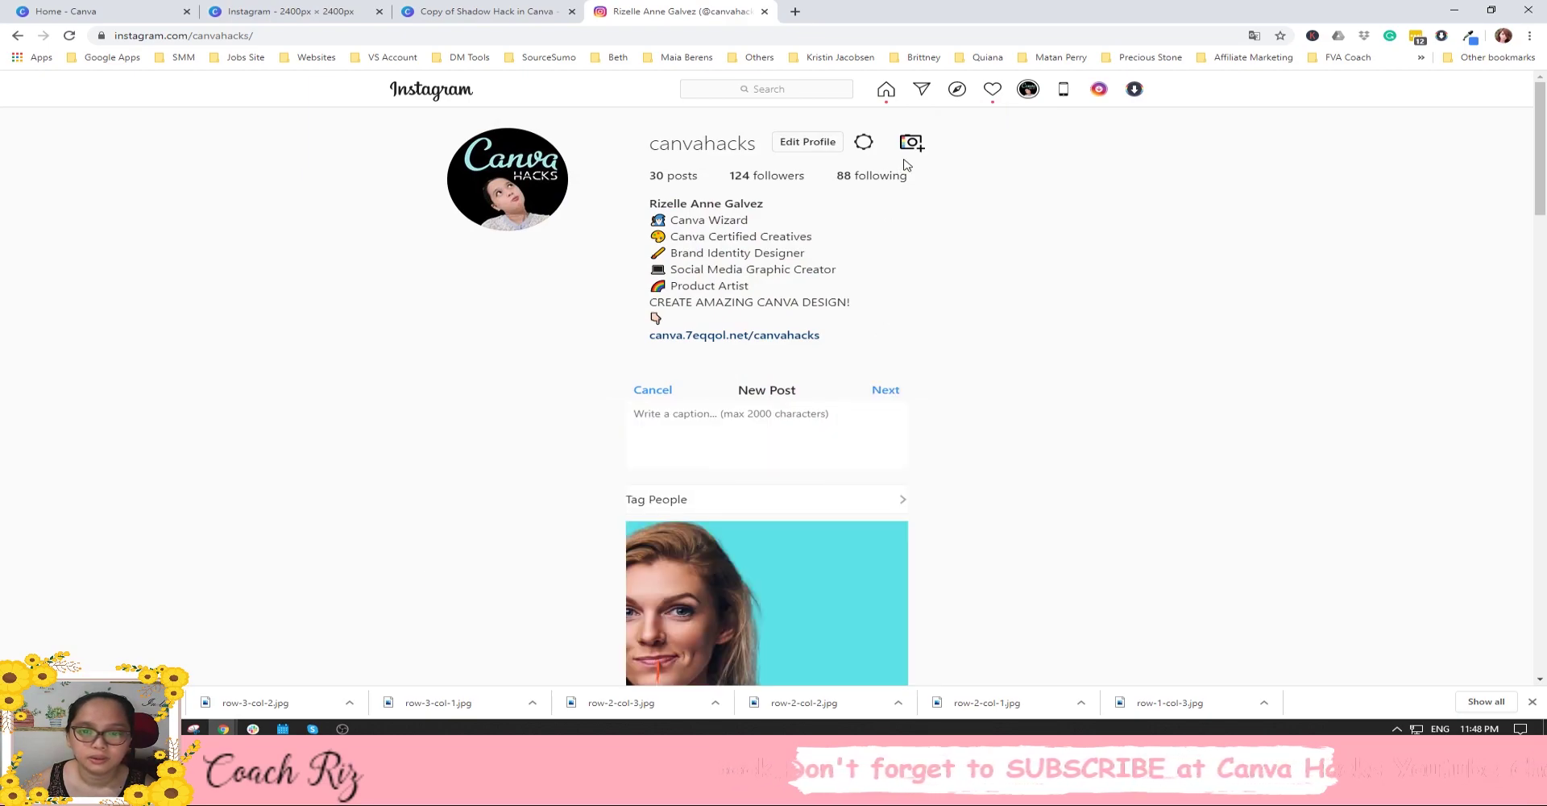
pyautogui.click(896, 393)
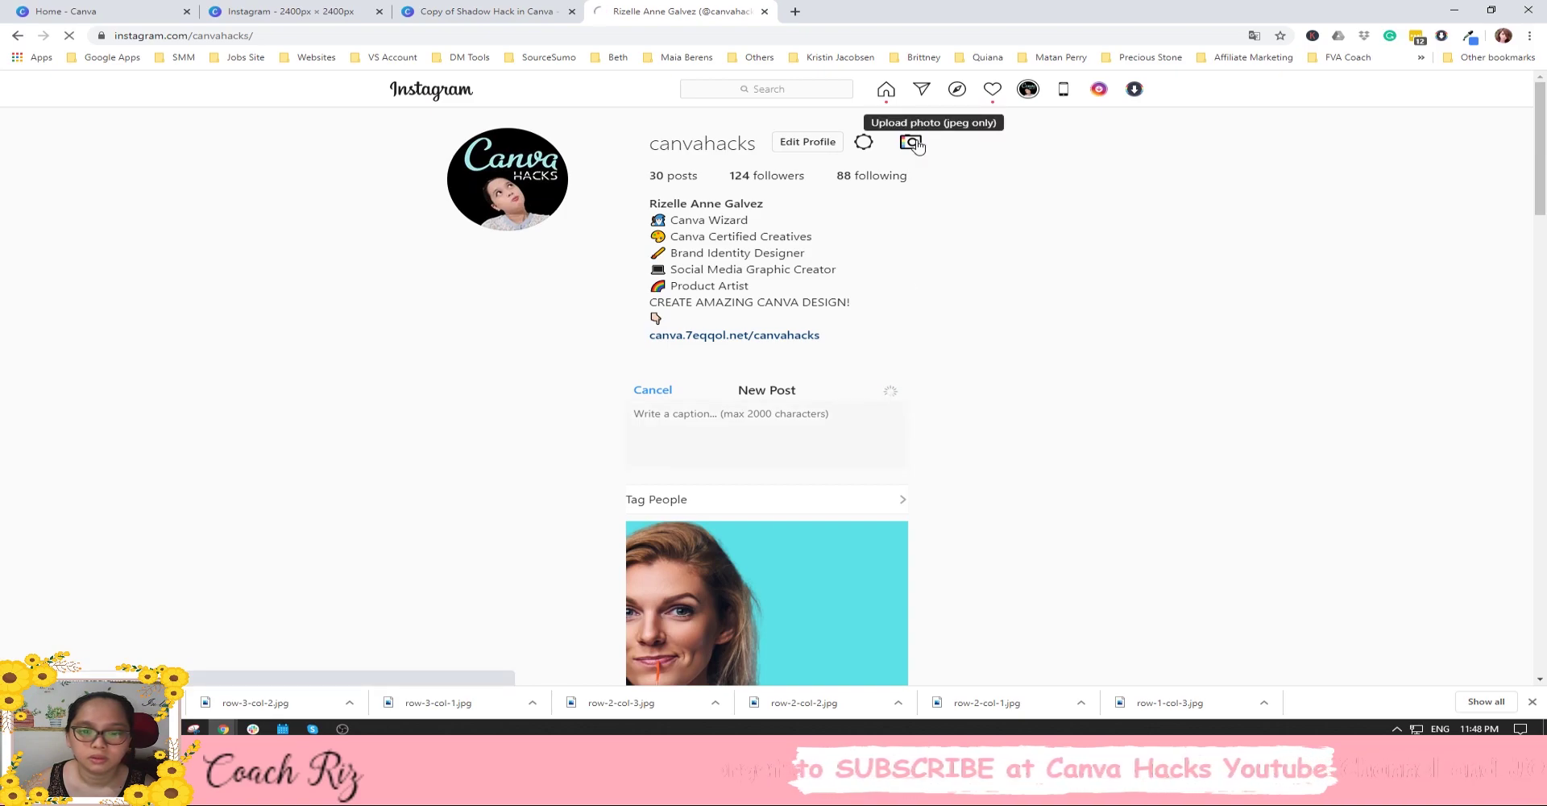
# Post the row-2-col-2 tile to the profile.
pyautogui.click(912, 143)
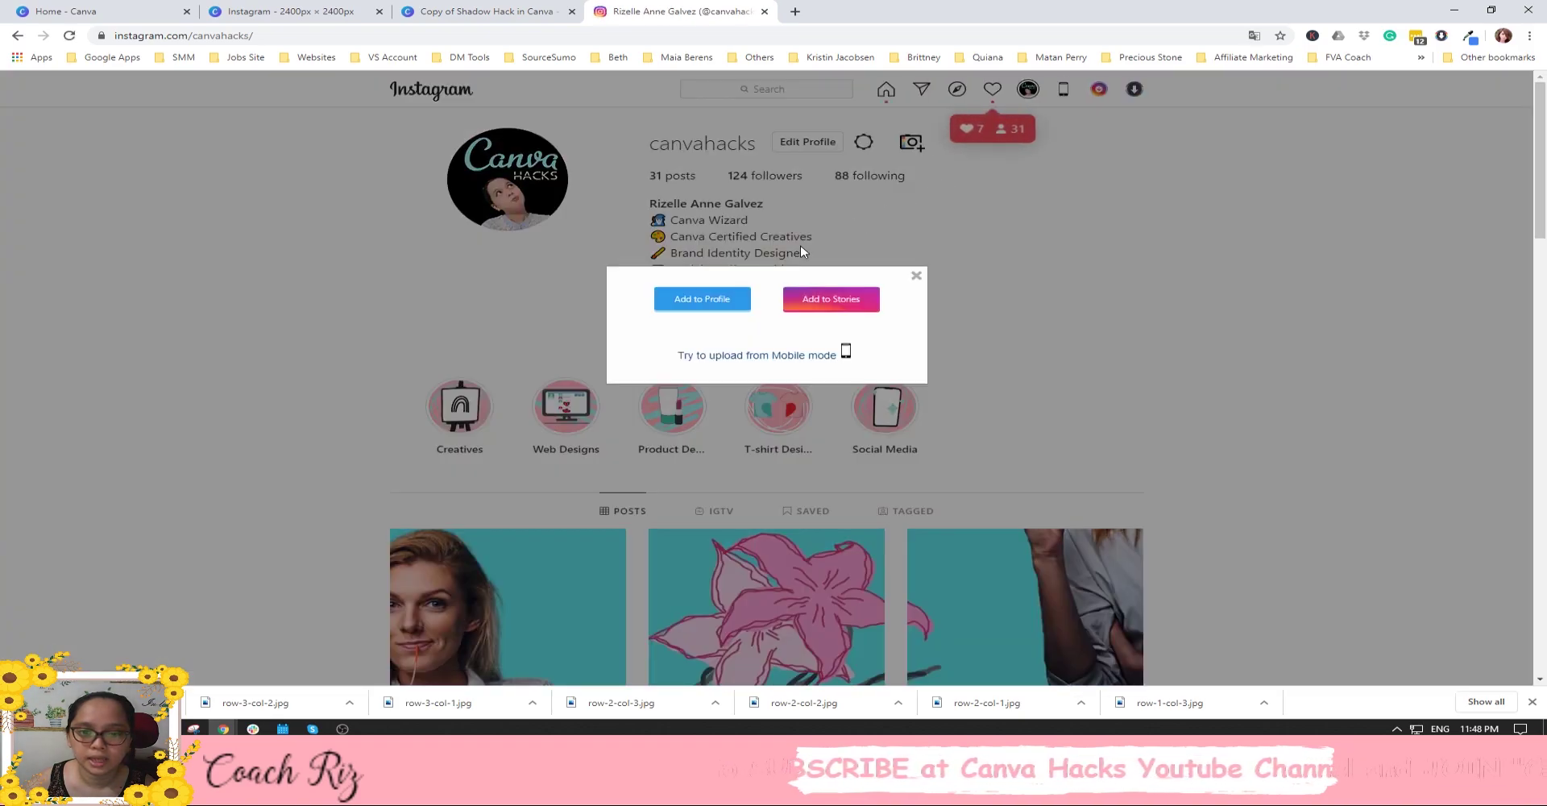
pyautogui.click(716, 304)
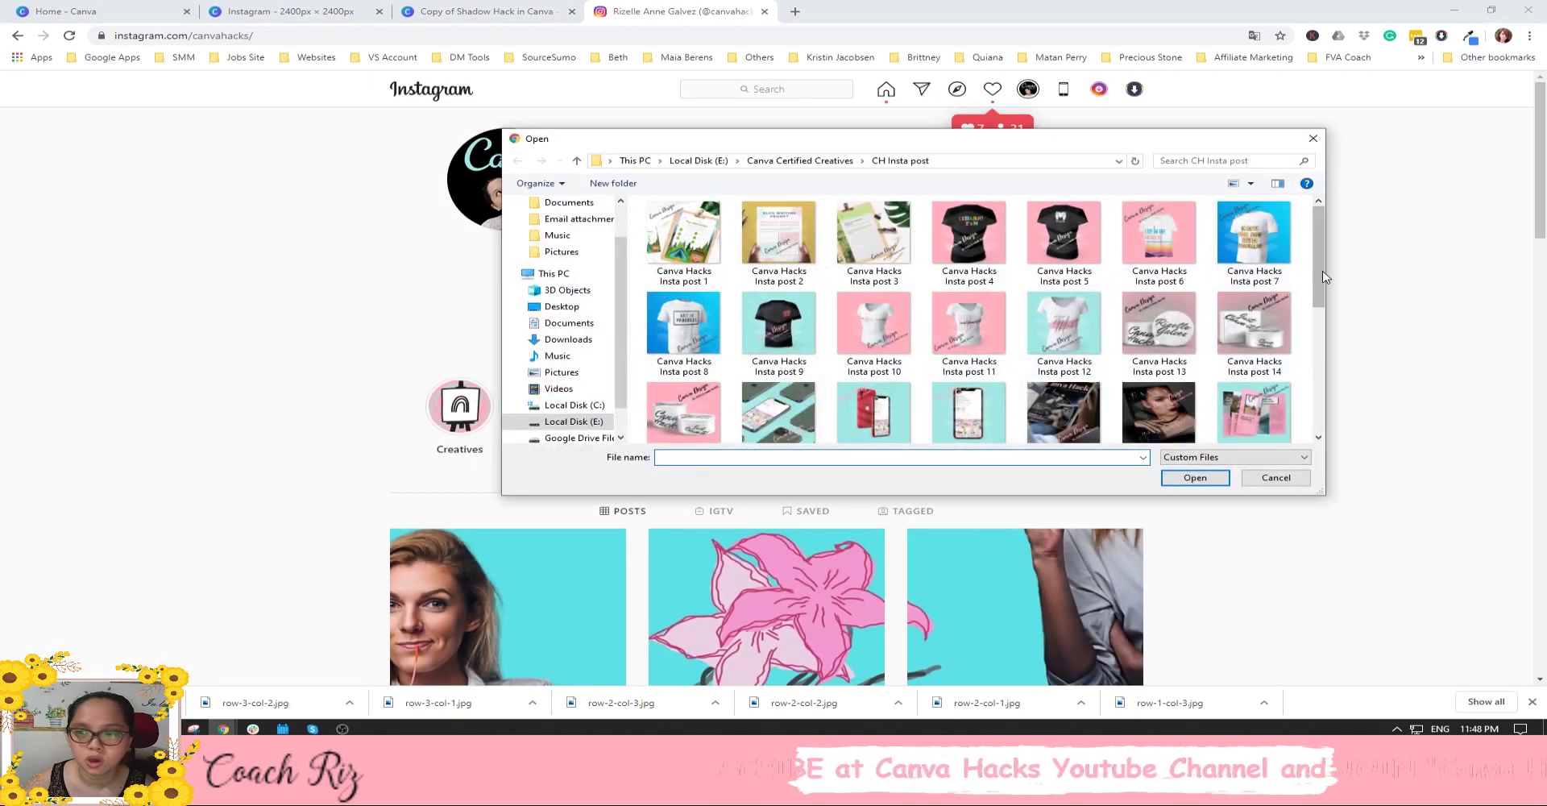
pyautogui.moveTo(1324, 278); pyautogui.dragTo(1325, 403)
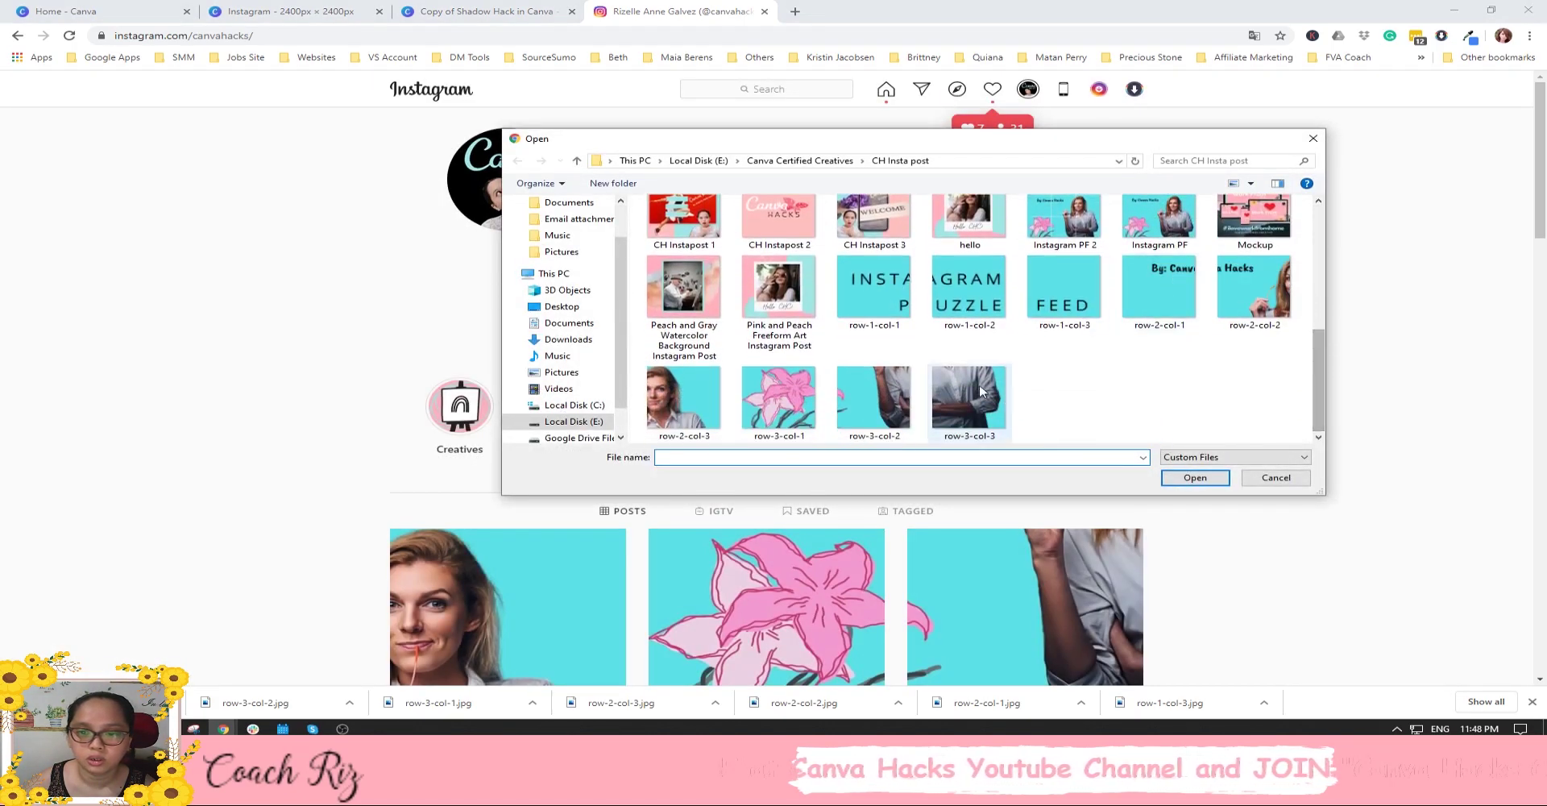
pyautogui.click(1262, 287)
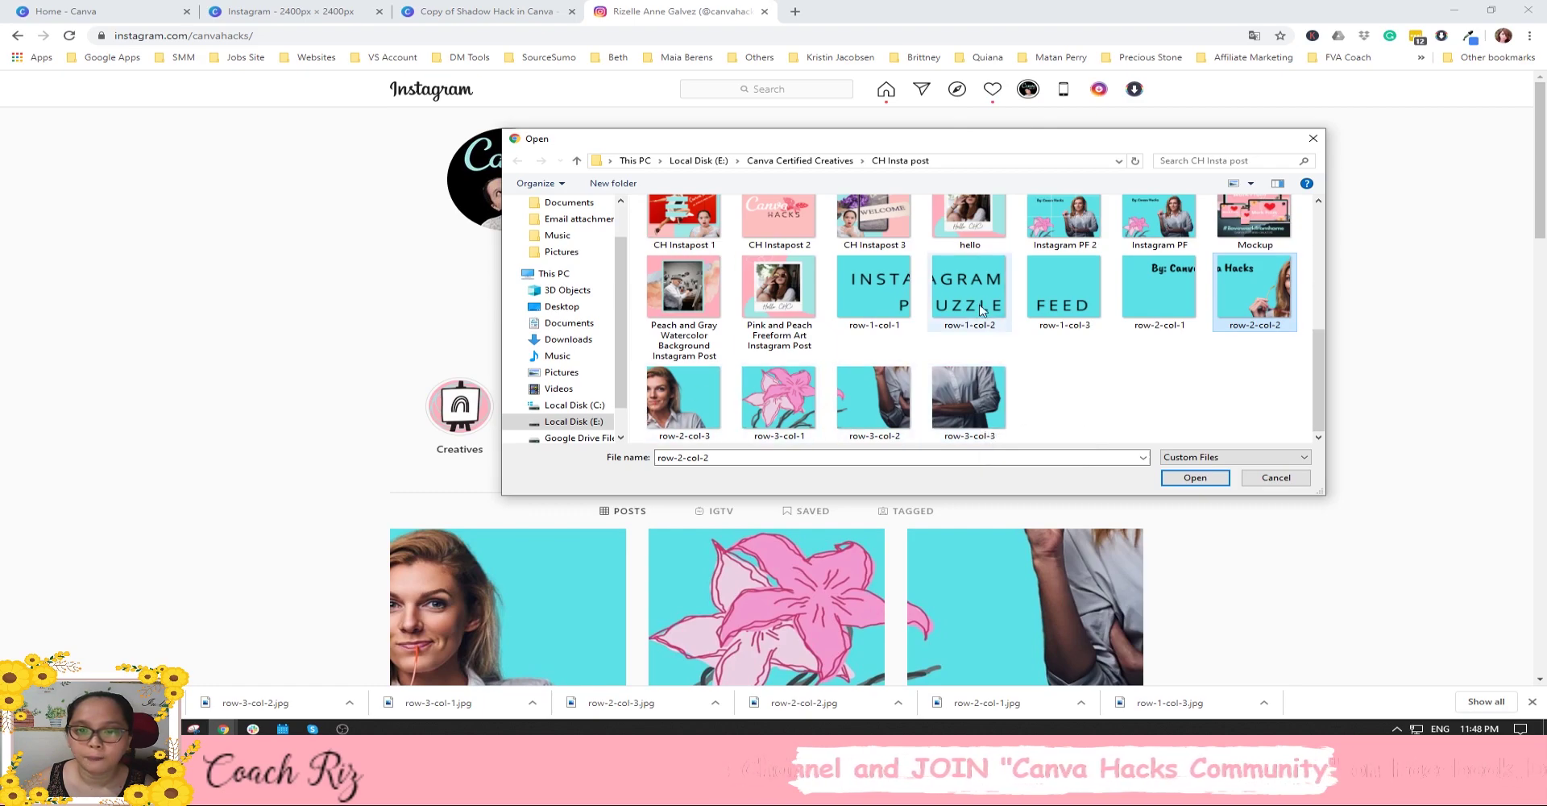
pyautogui.click(1221, 479)
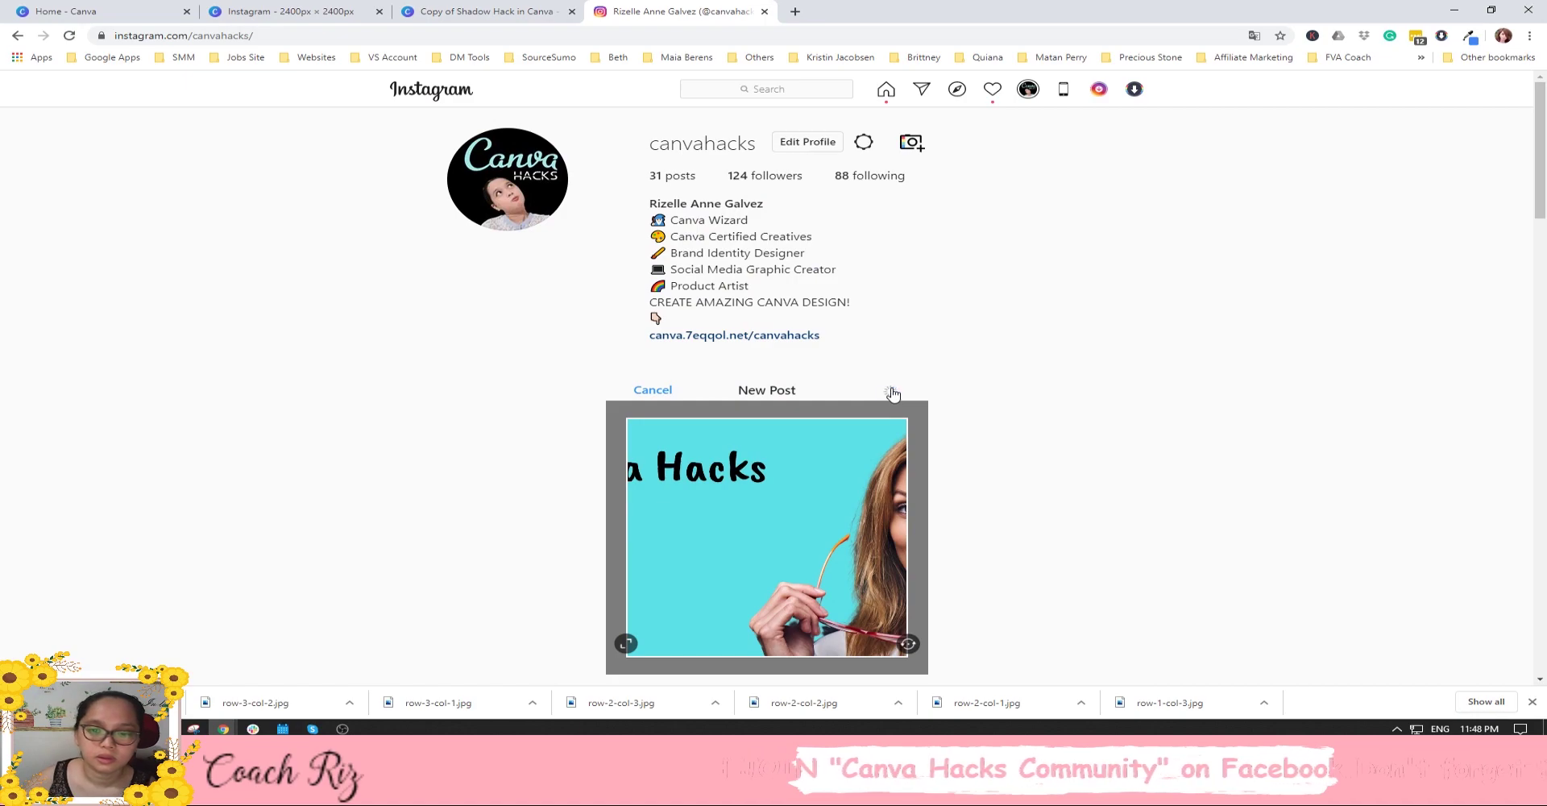
pyautogui.click(896, 392)
pyautogui.click(899, 392)
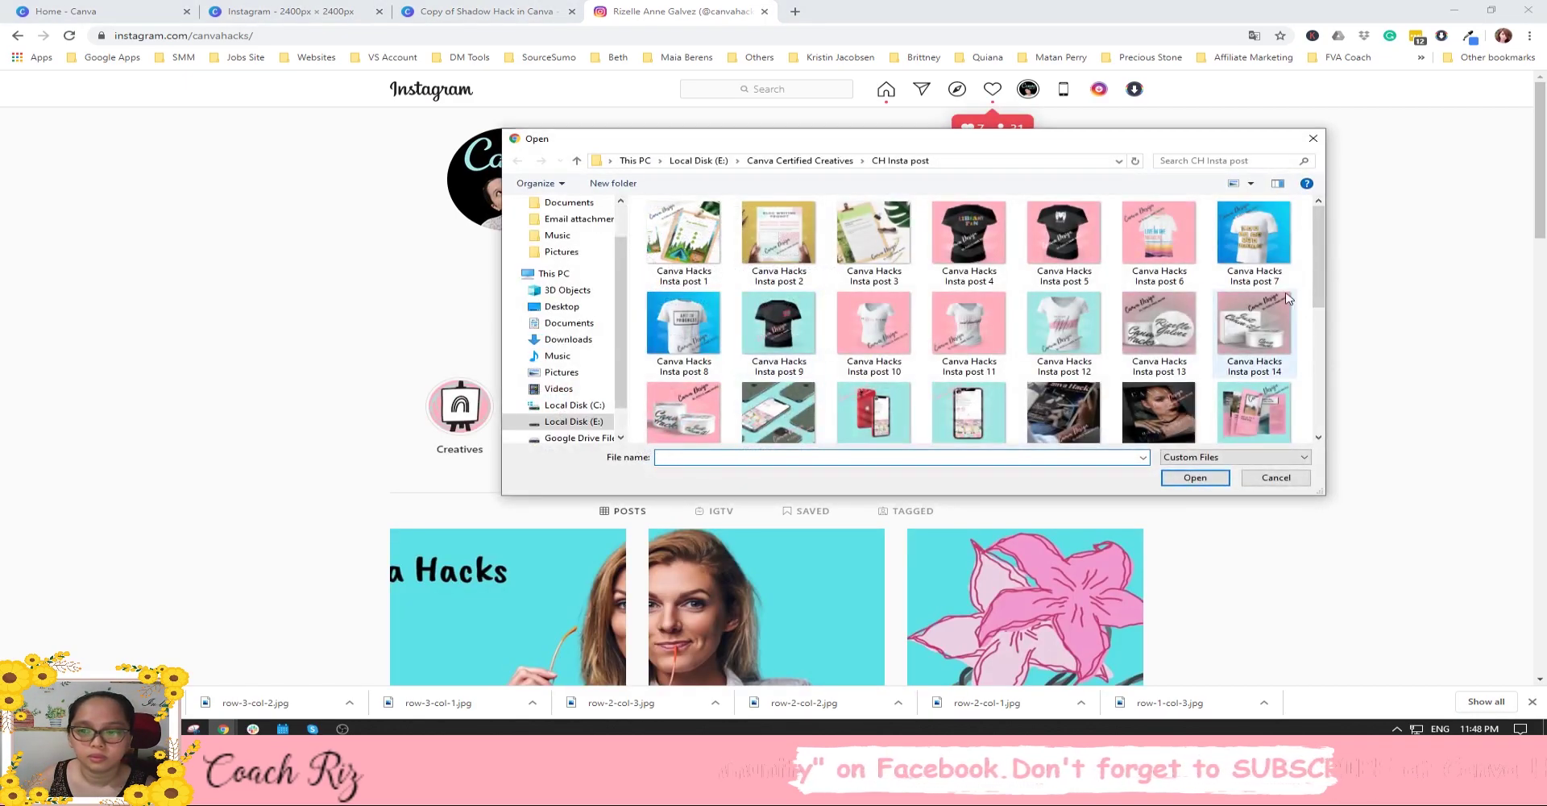
# Post the row-2-col-1 tile to the profile.
pyautogui.moveTo(1322, 273); pyautogui.dragTo(1321, 398)
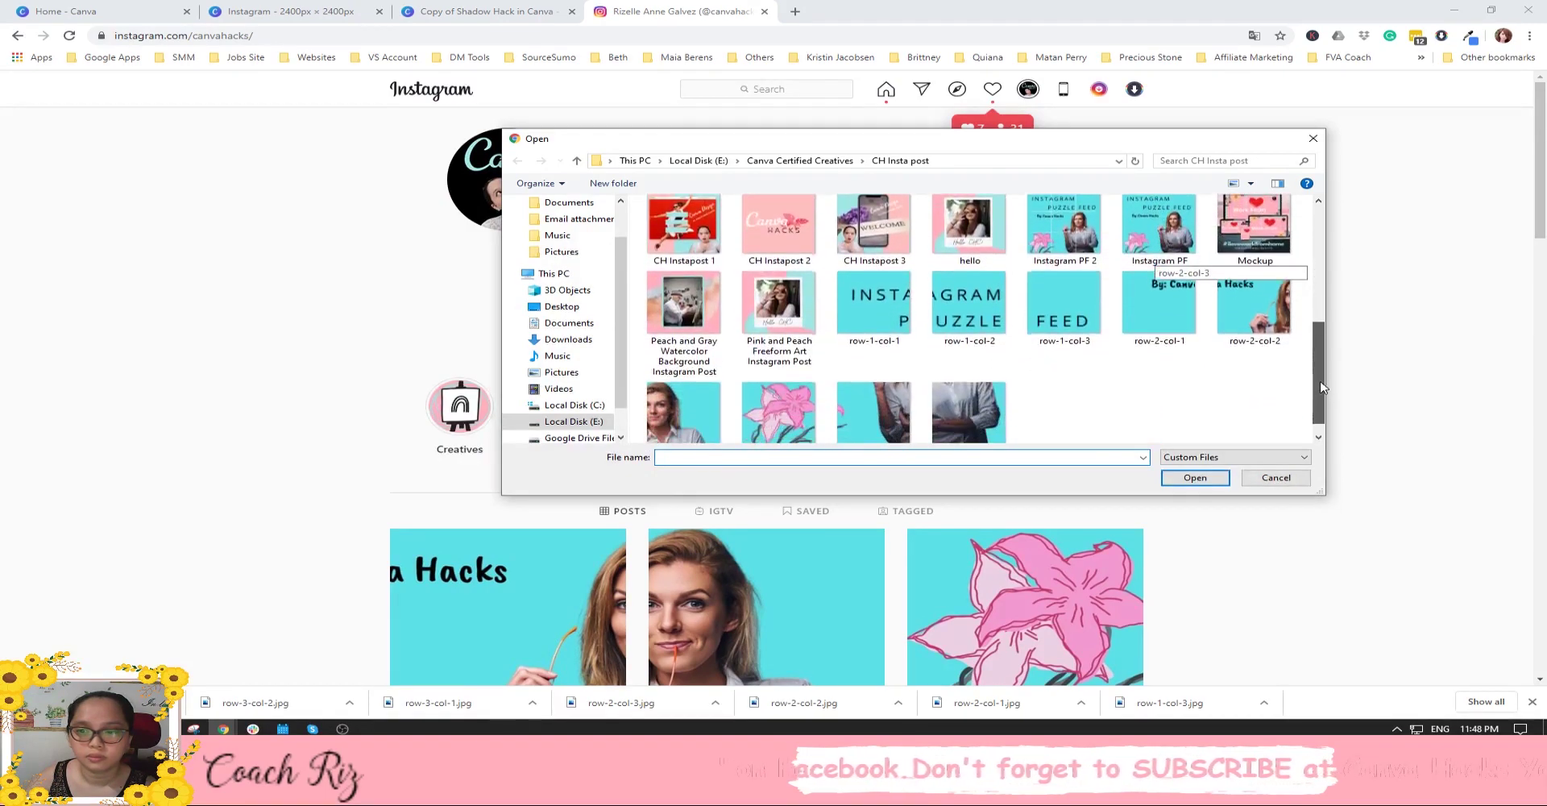
pyautogui.doubleClick(1135, 304)
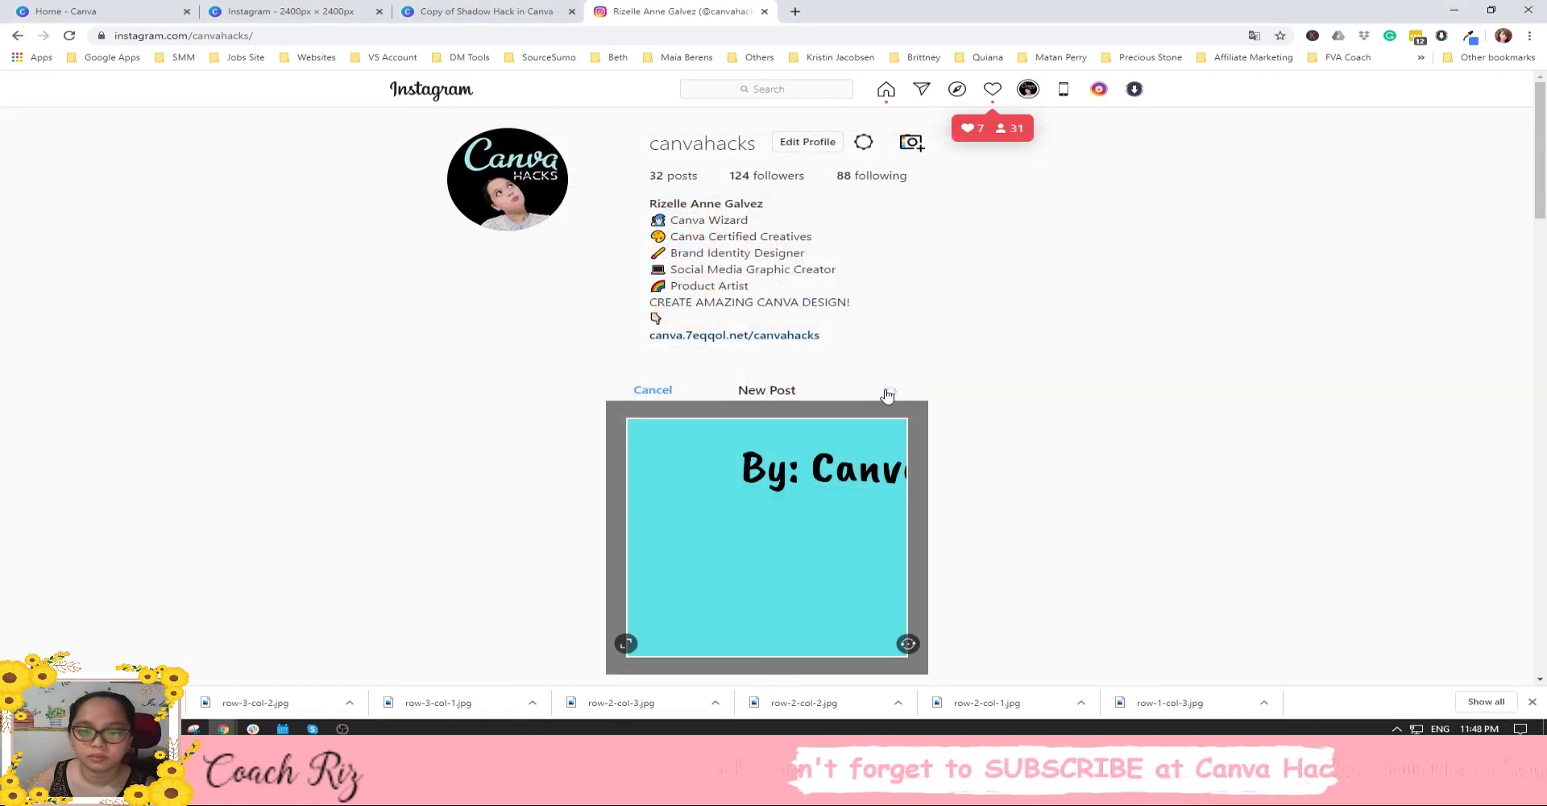
pyautogui.click(887, 393)
pyautogui.click(887, 391)
# Start another Add to Profile upload for the next tile.
pyautogui.click(913, 143)
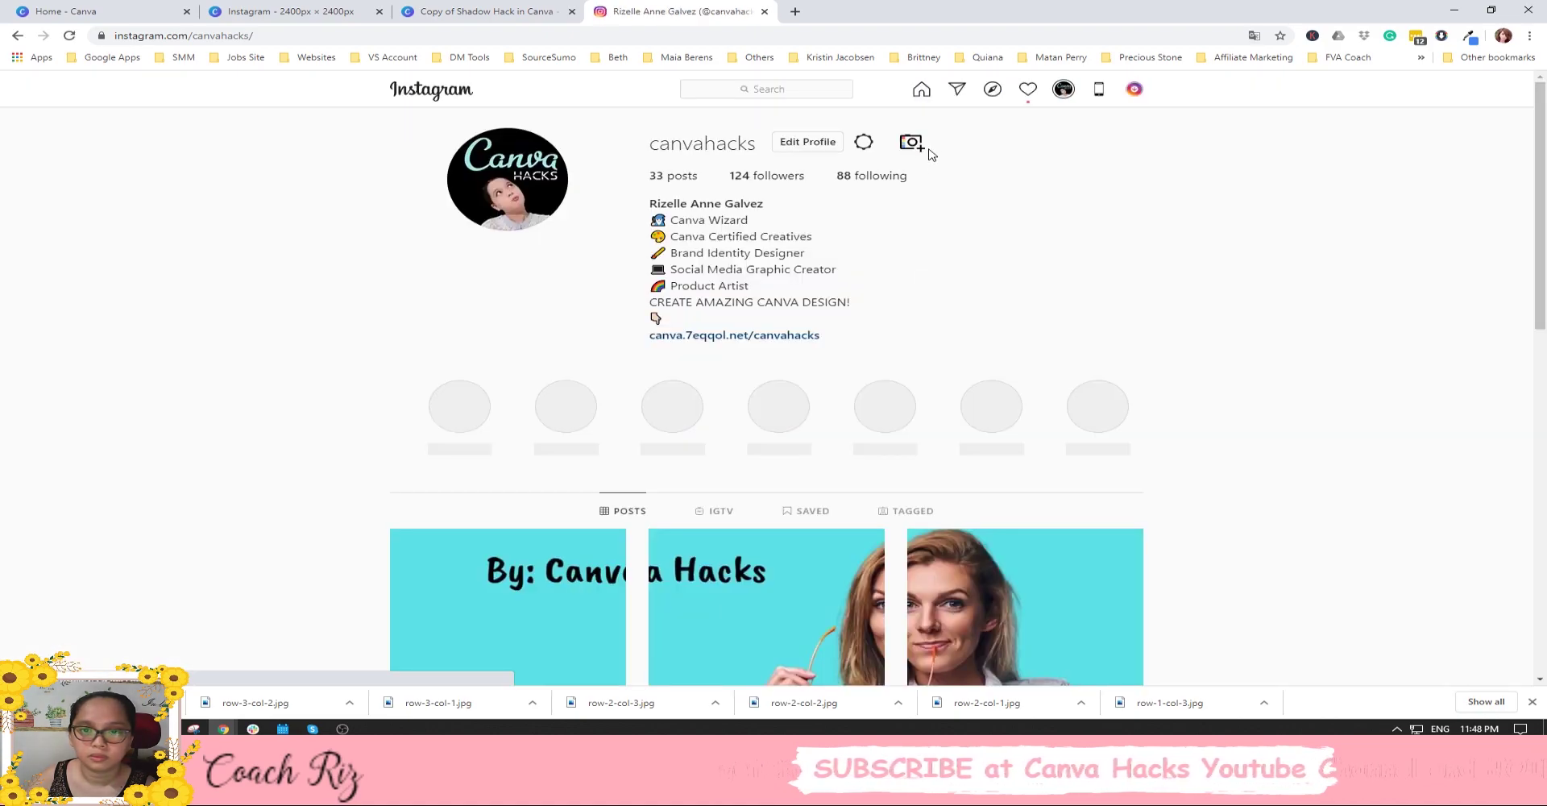
pyautogui.click(913, 143)
pyautogui.click(739, 302)
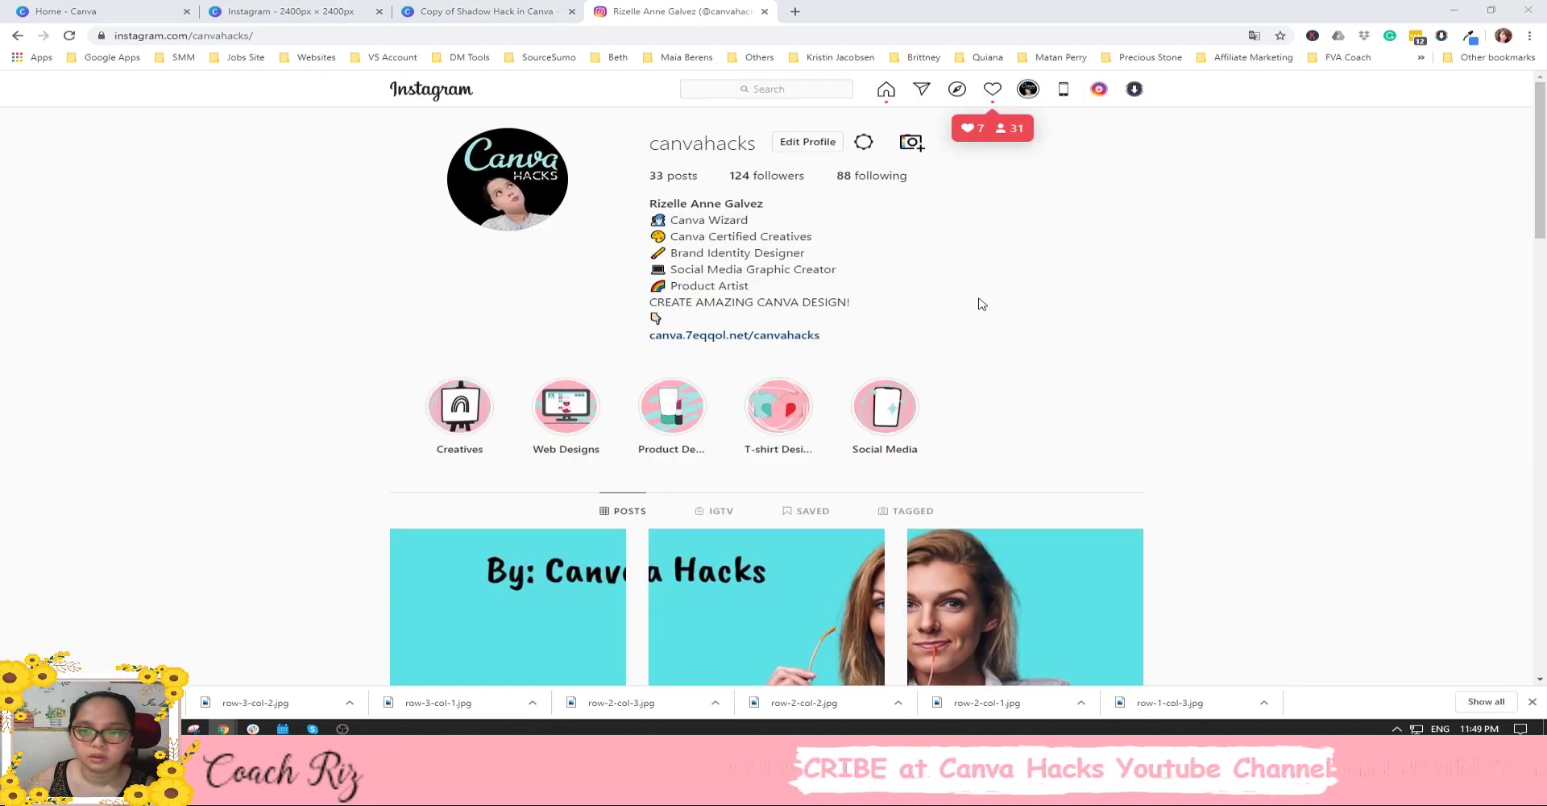
# Post the row-1-col-3 FEED tile to the profile.
pyautogui.scroll(-1, 1319, 279)
pyautogui.scroll(-3, 1320, 280)
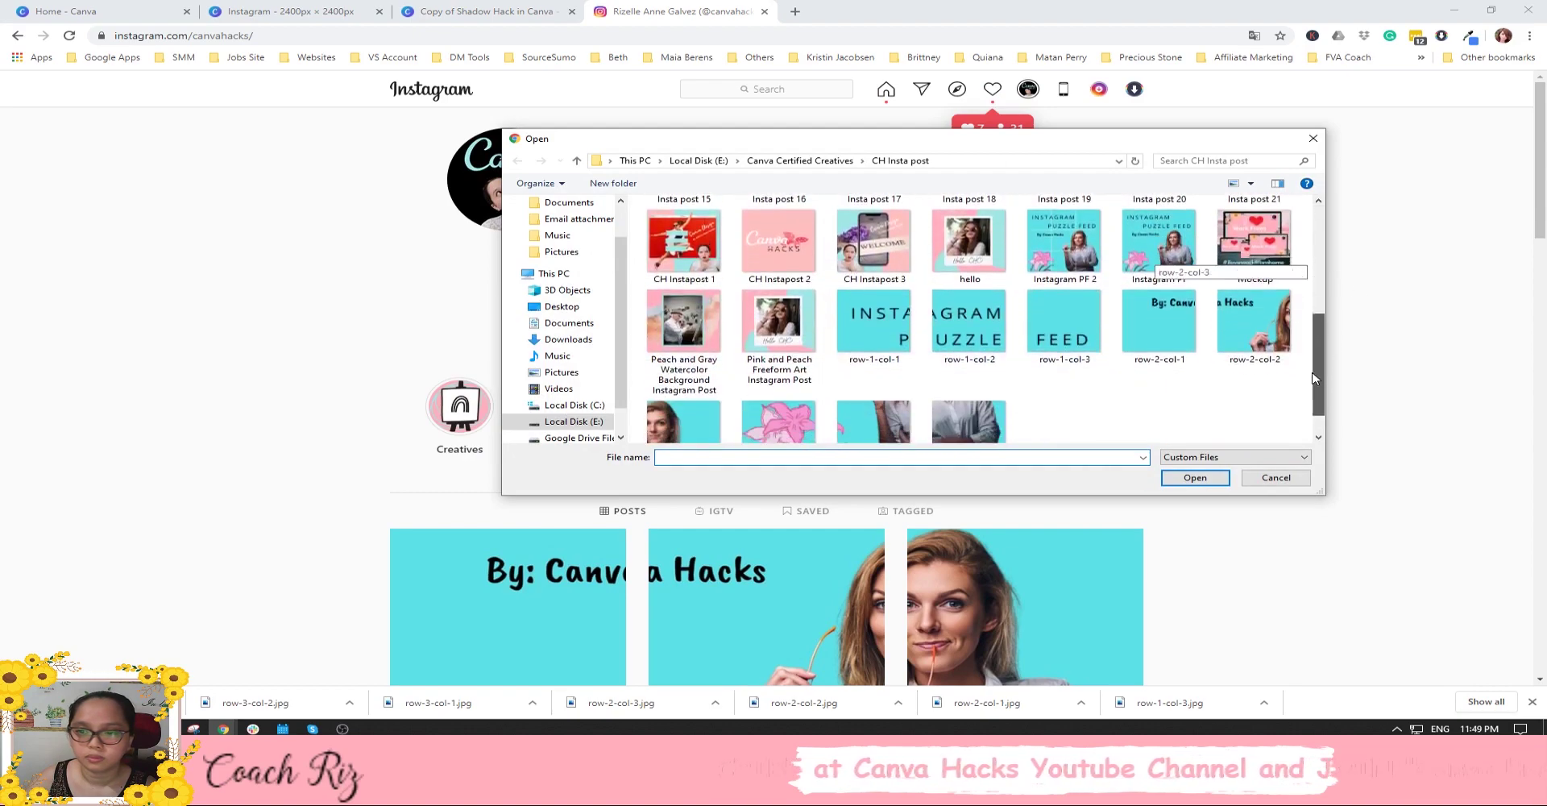
pyautogui.doubleClick(1065, 320)
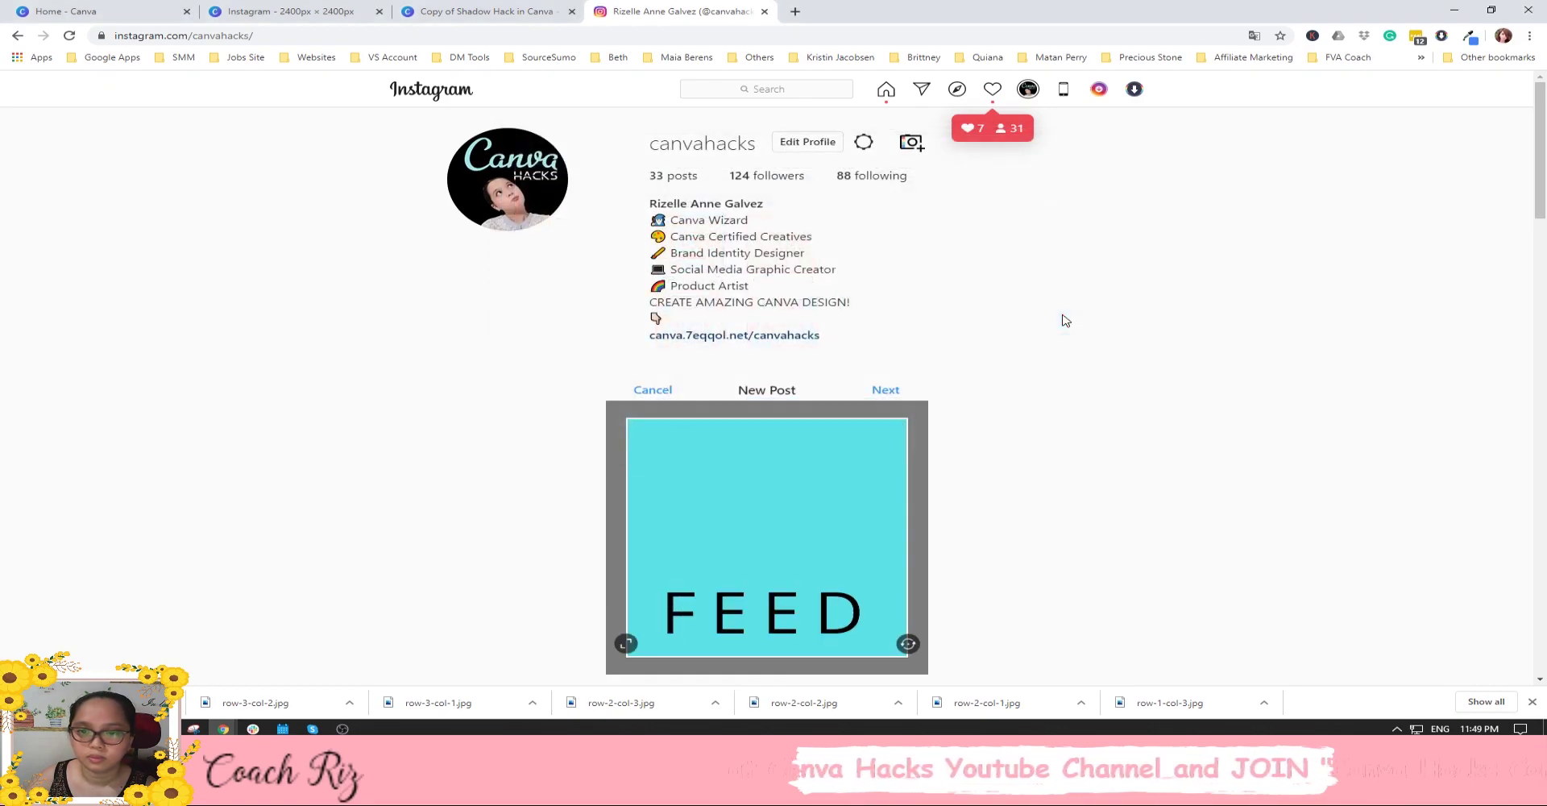
pyautogui.click(919, 148)
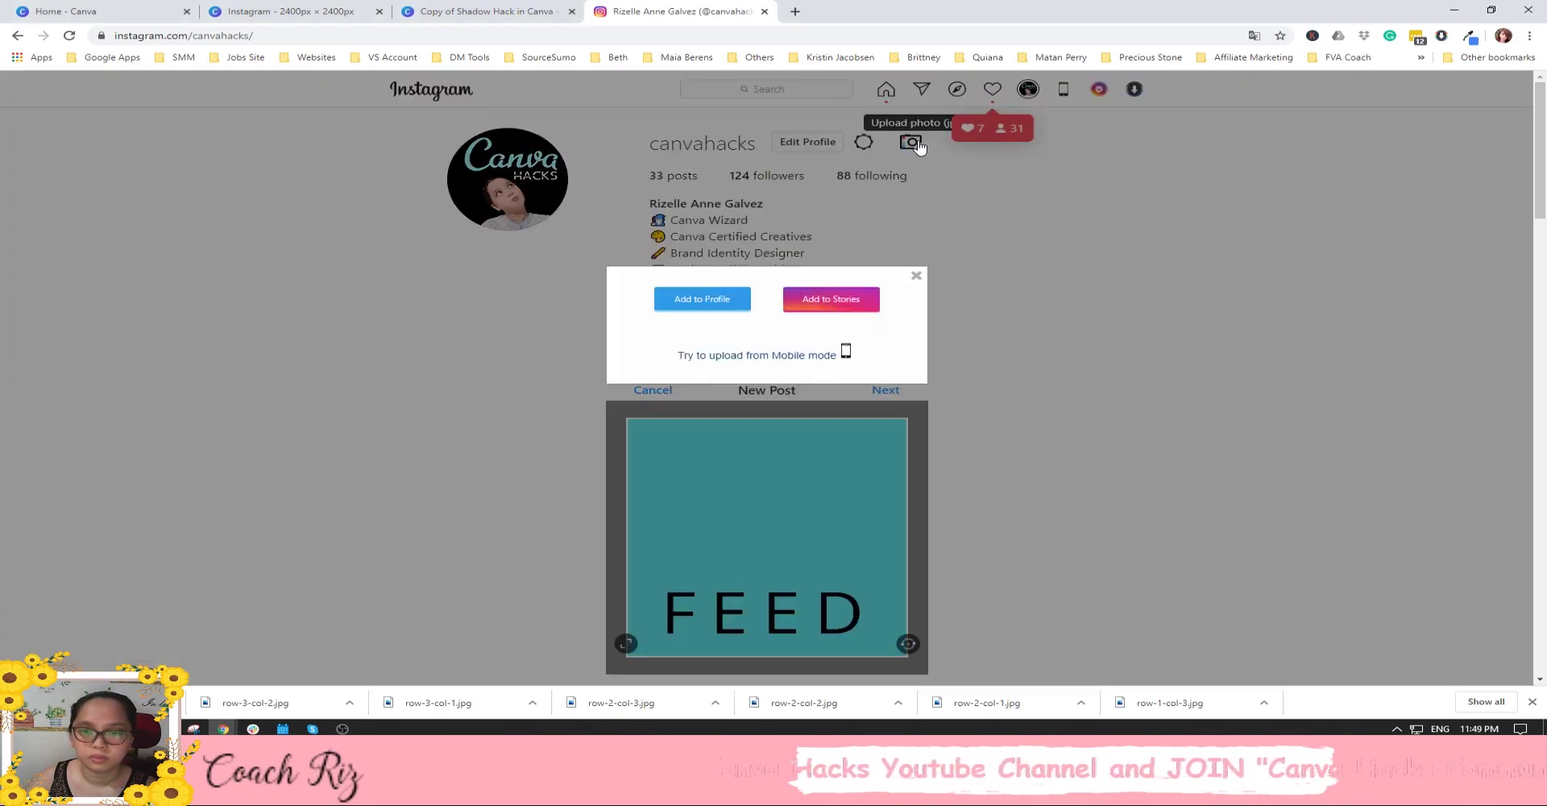
pyautogui.click(913, 274)
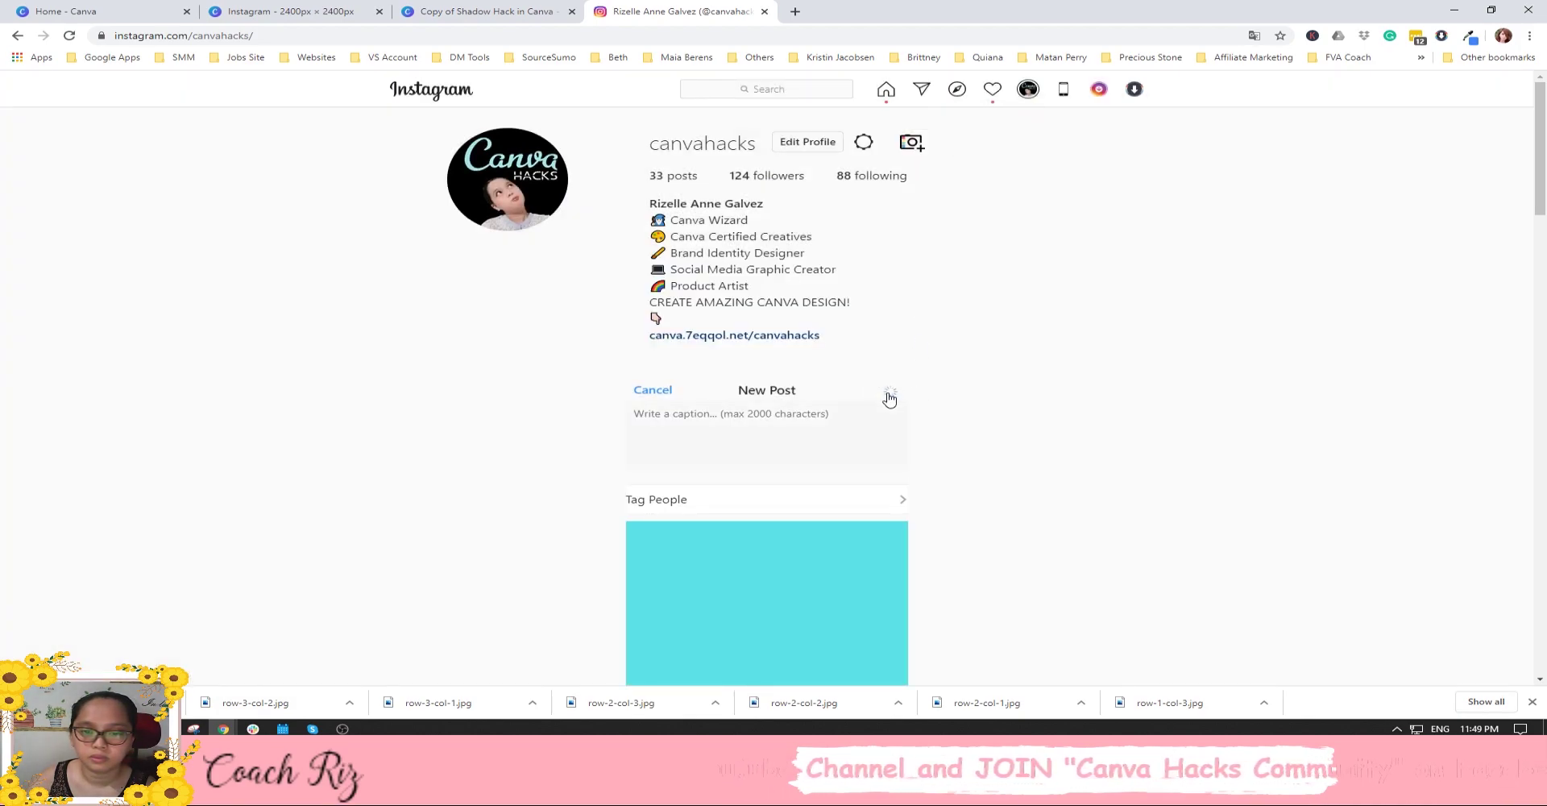
# Post the row-1-col-2 tile to the profile.
pyautogui.click(913, 142)
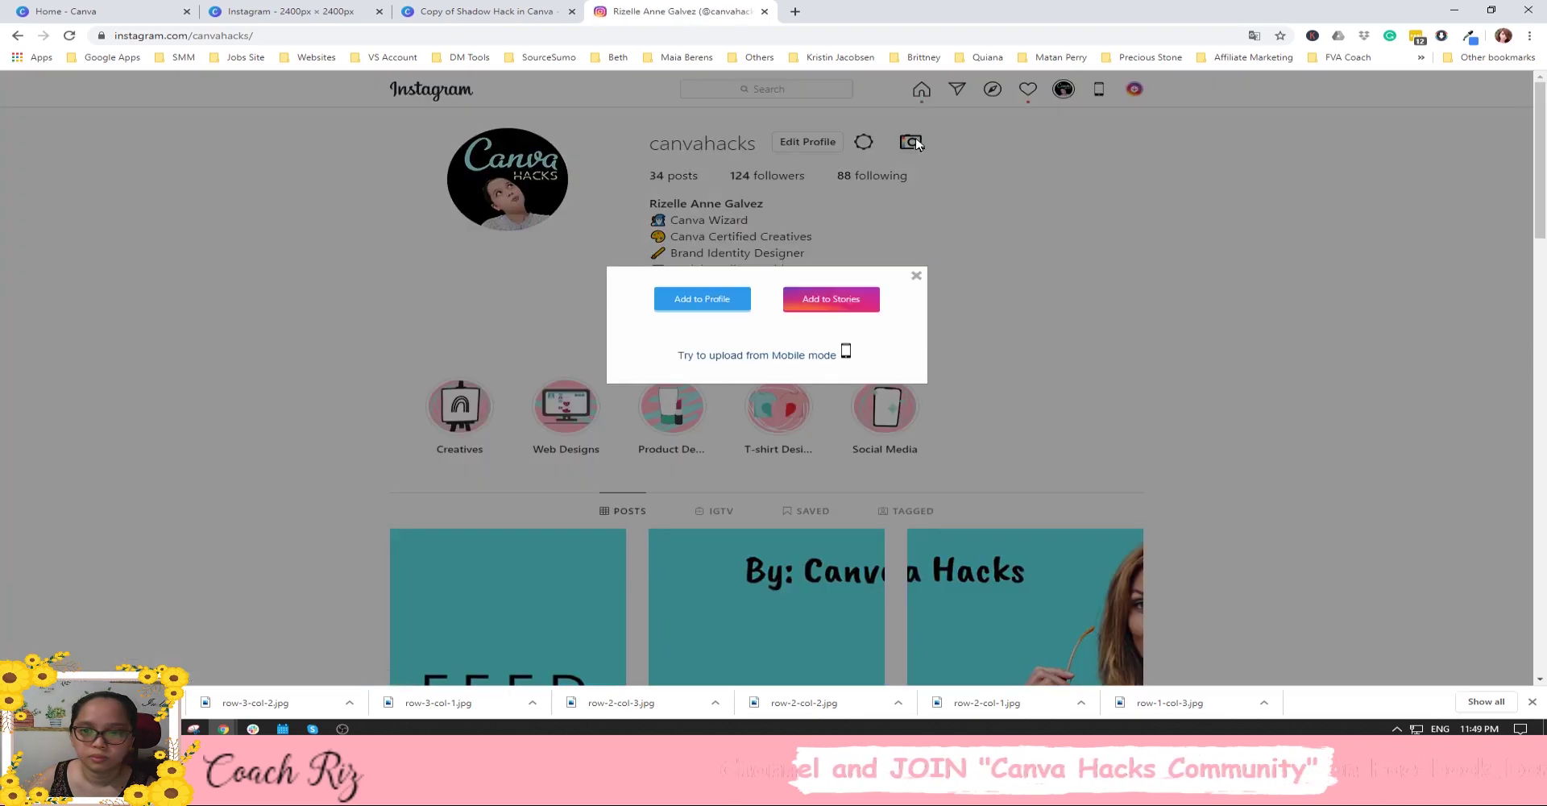
pyautogui.click(702, 299)
pyautogui.click(975, 359)
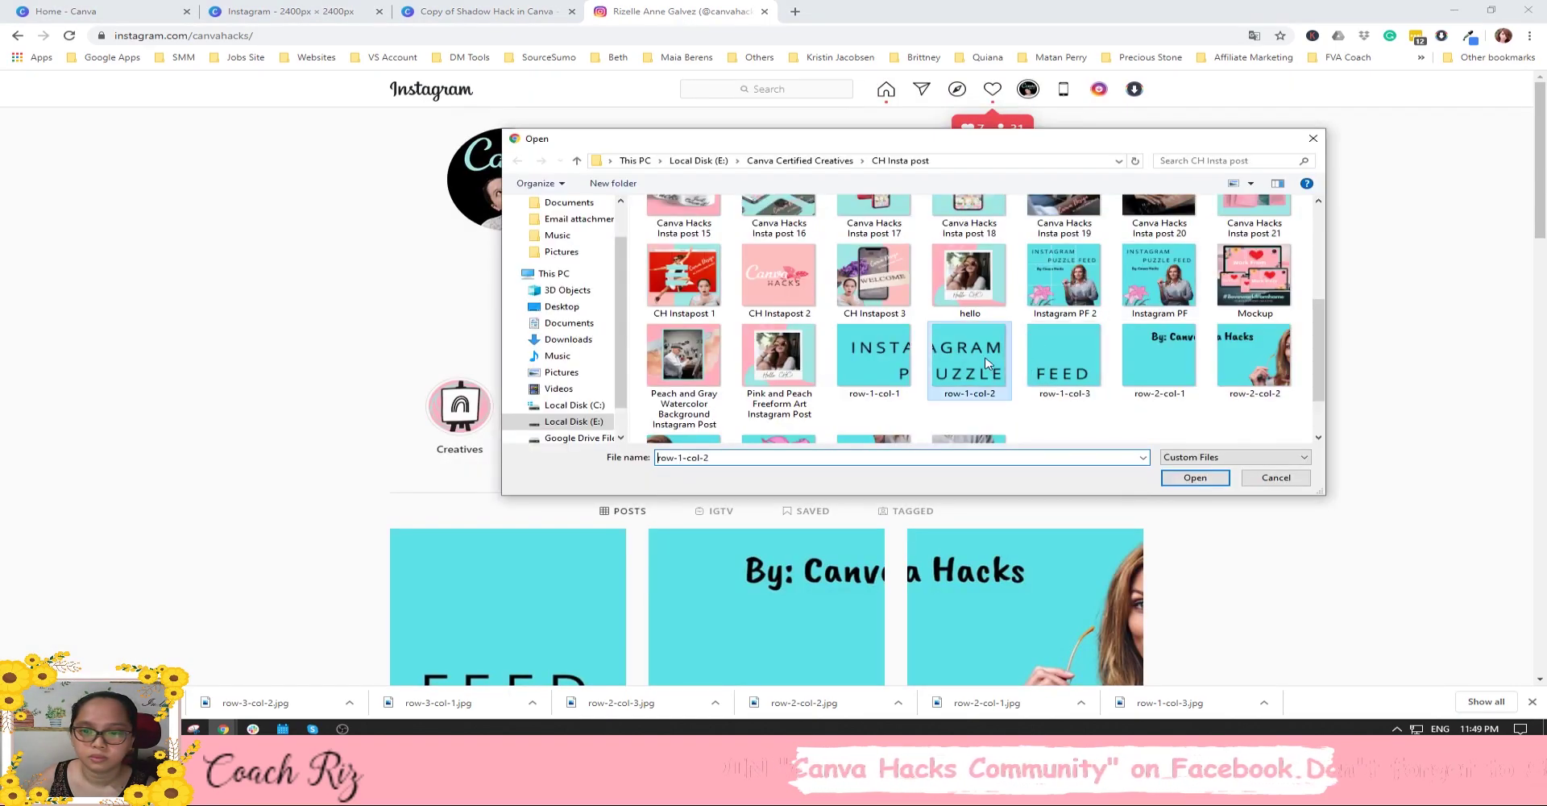
pyautogui.doubleClick(987, 362)
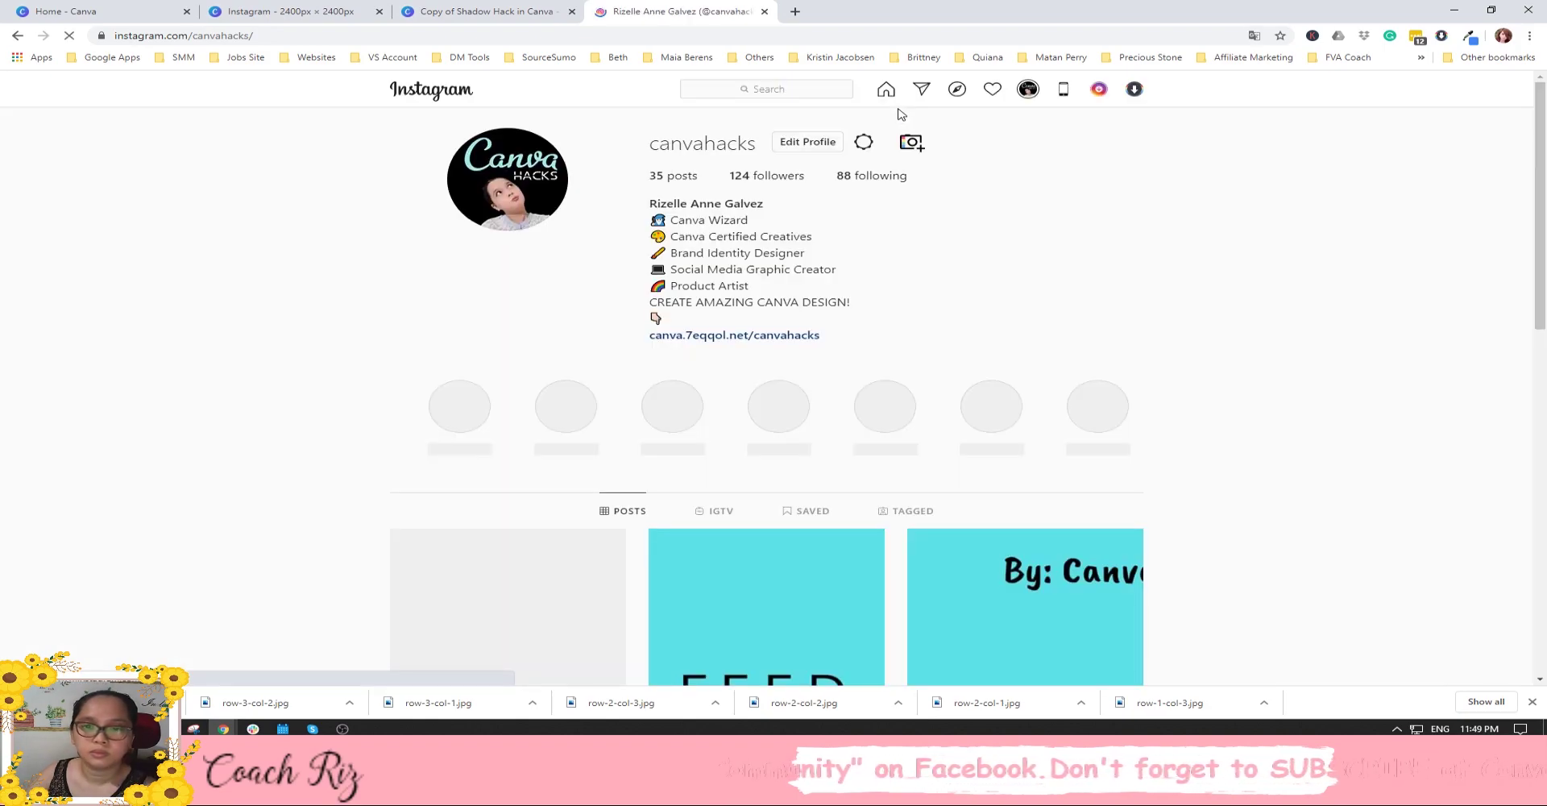
# Post the final row-1-col-1 tile to the profile.
pyautogui.click(911, 152)
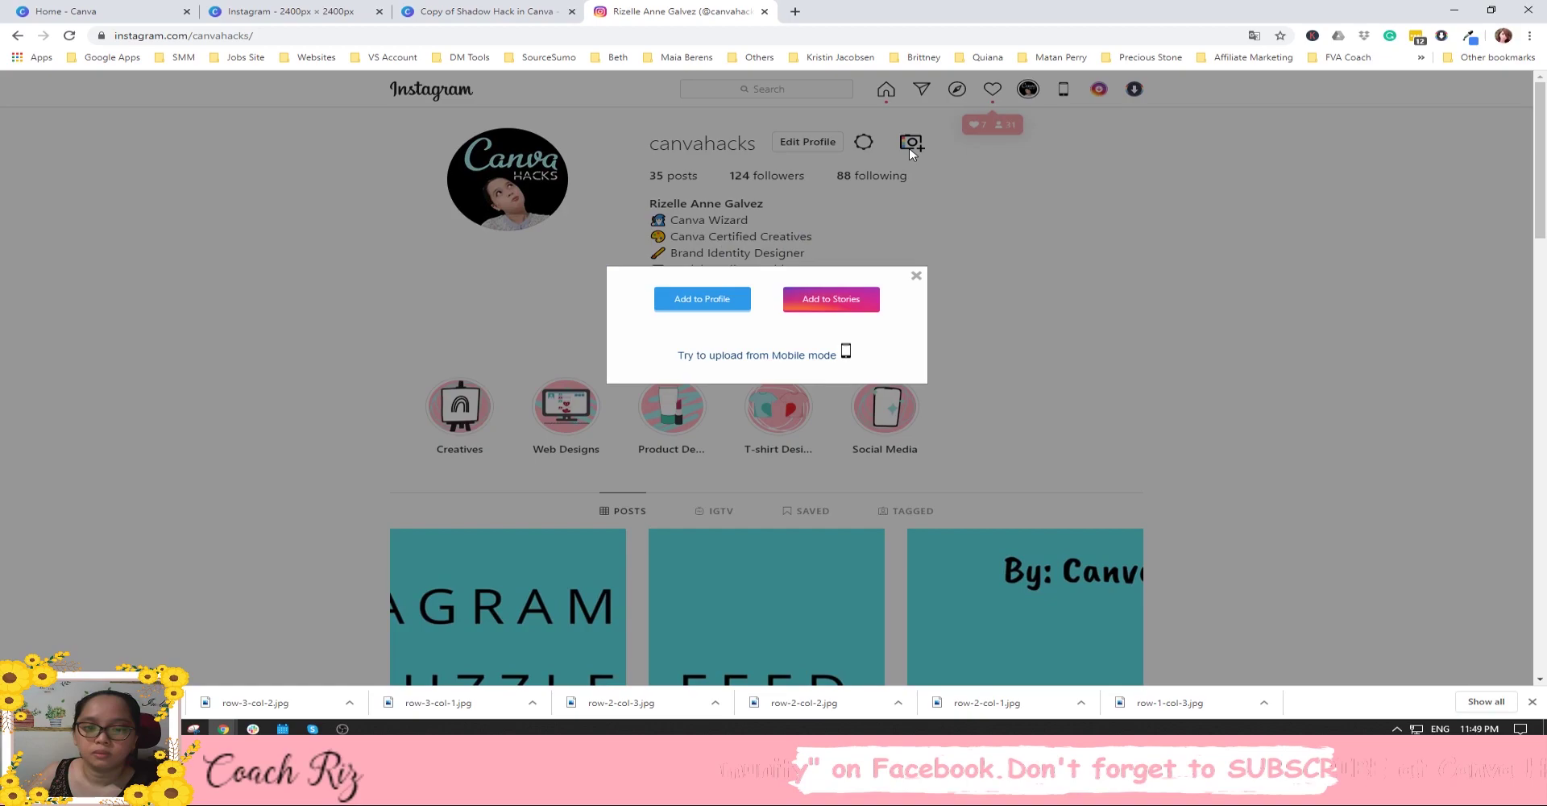
pyautogui.click(729, 305)
pyautogui.moveTo(1320, 277); pyautogui.dragTo(1320, 398)
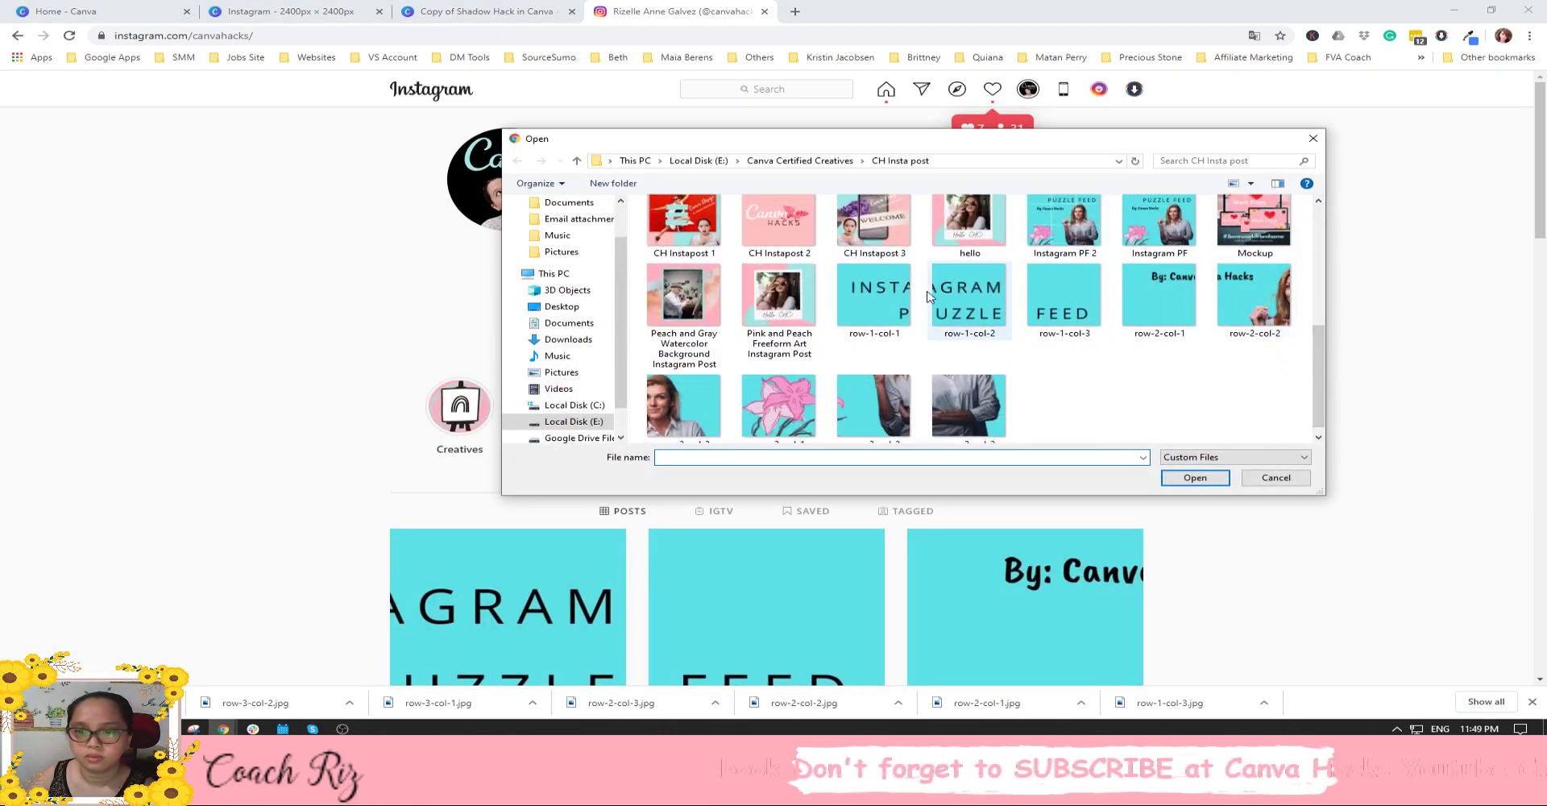
pyautogui.doubleClick(874, 298)
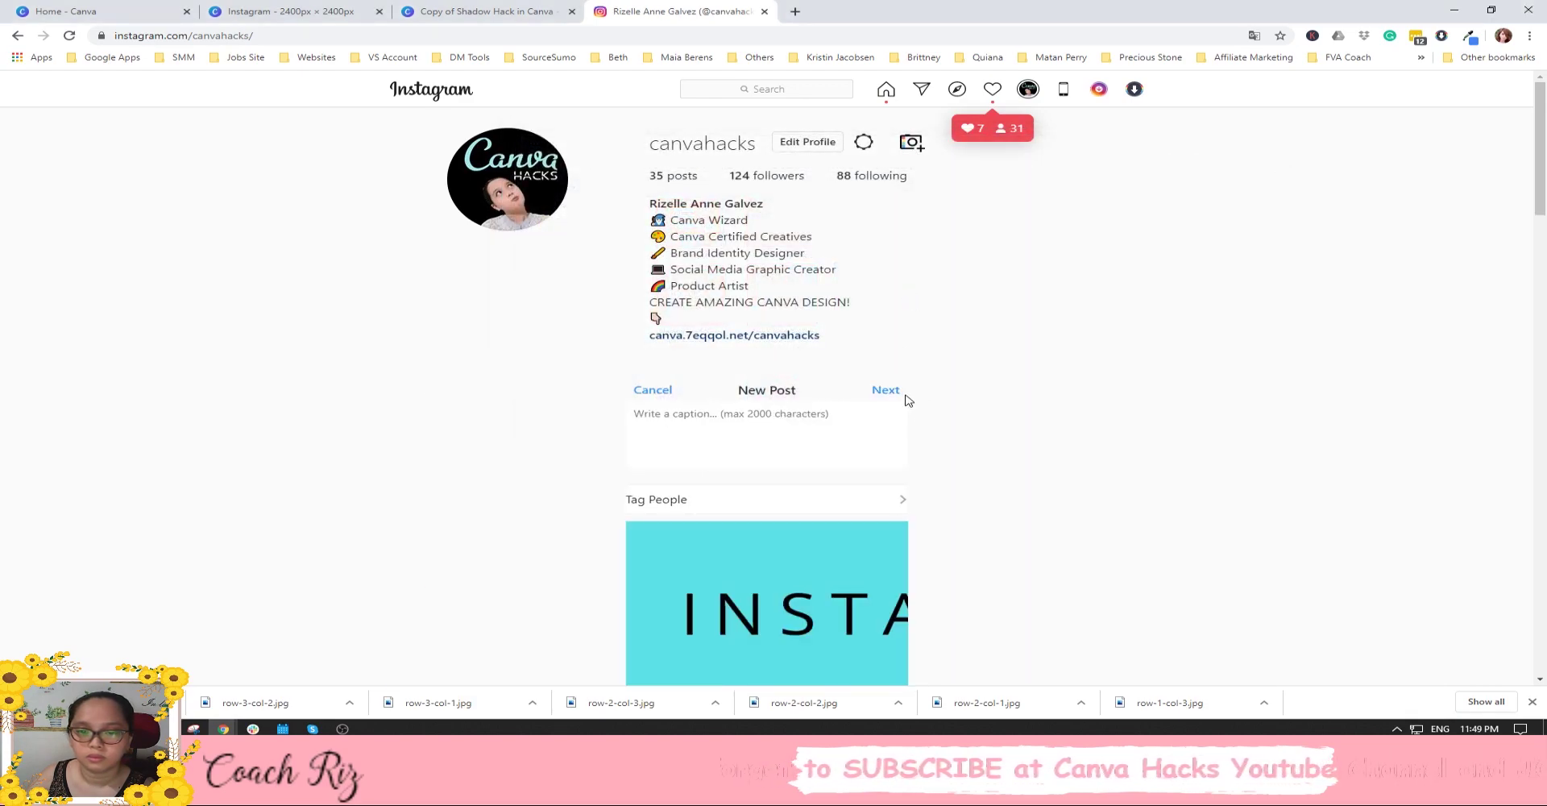
pyautogui.doubleClick(896, 393)
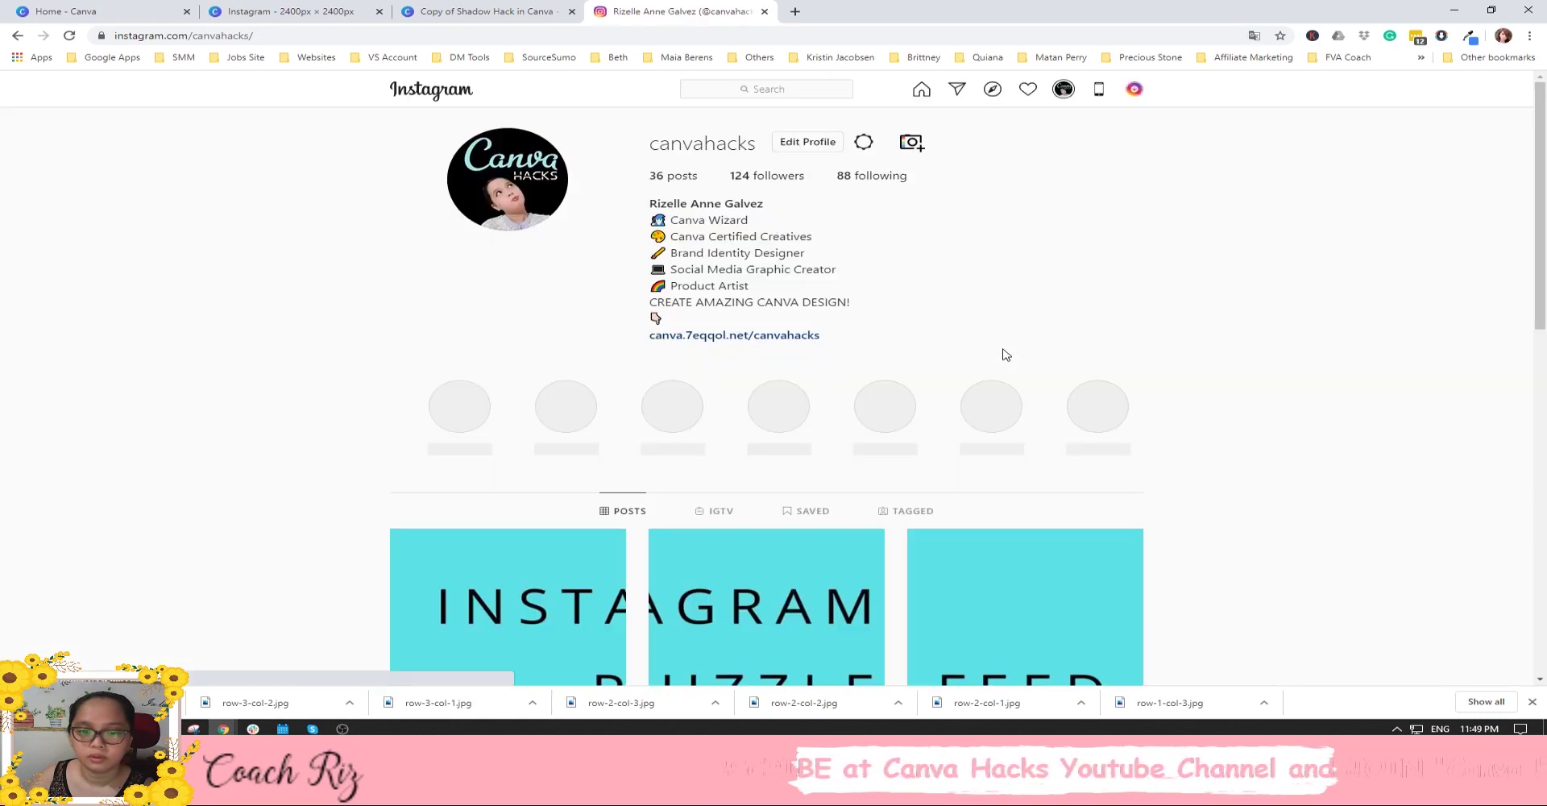
# Scroll the profile to view the nine tiles reassembling the INSTAGRAM PUZZLE FEED cover.
pyautogui.scroll(-2, 983, 356)
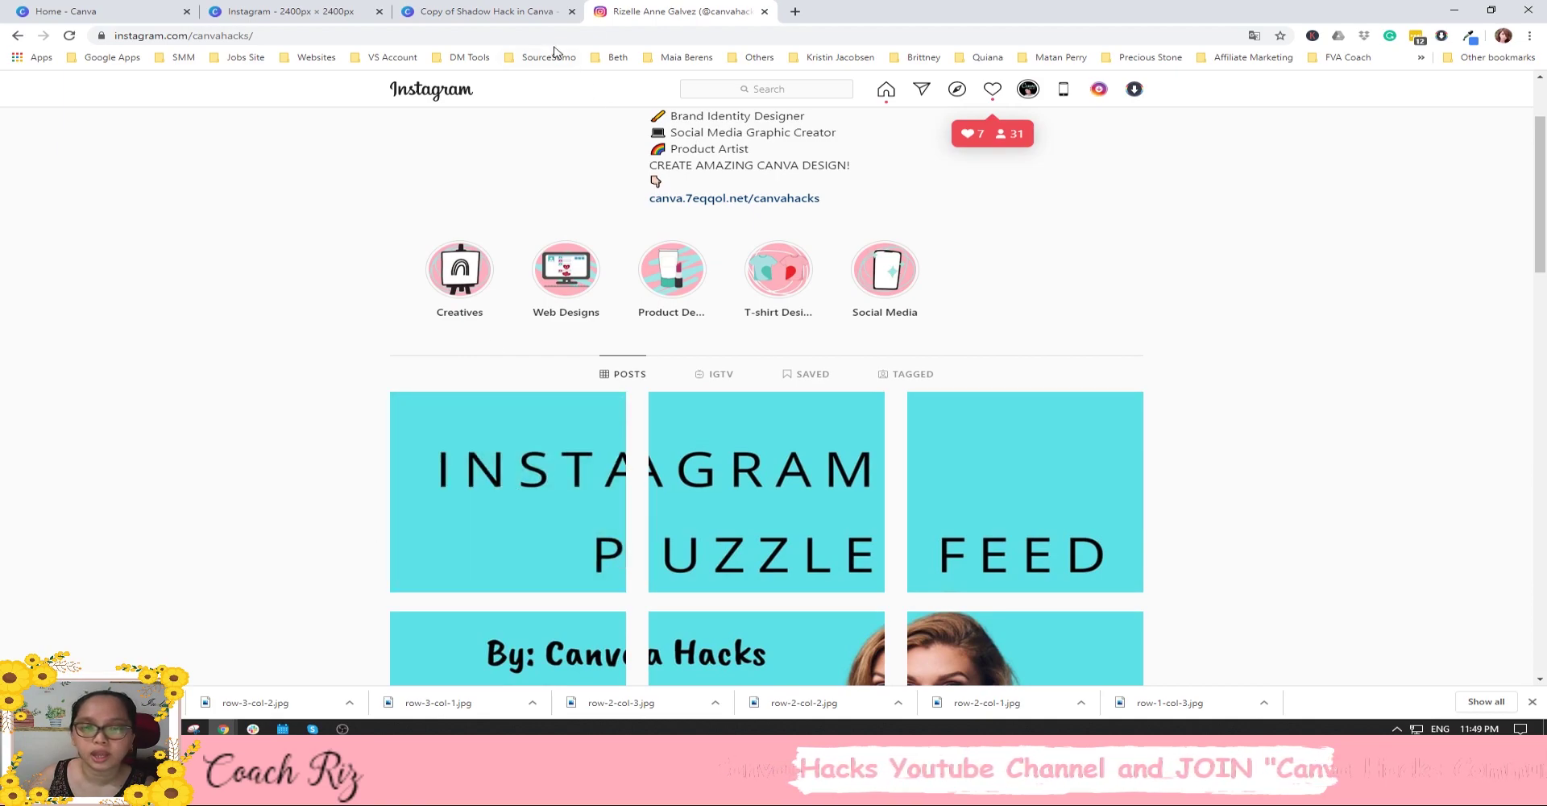
pyautogui.scroll(-5, 1110, 316)
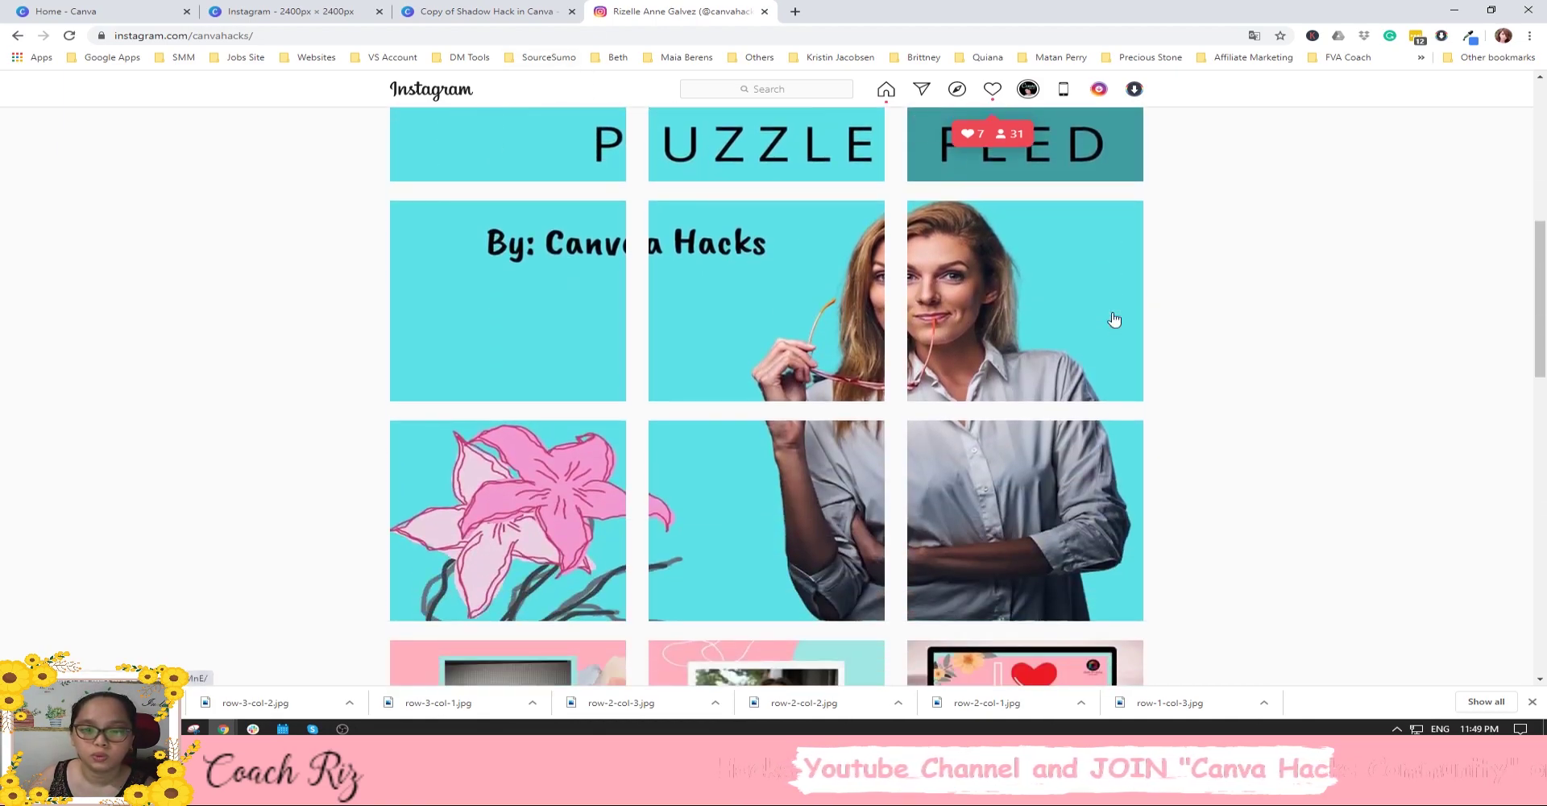
pyautogui.scroll(2, 1113, 318)
pyautogui.scroll(-2, 1112, 317)
pyautogui.scroll(1, 1112, 317)
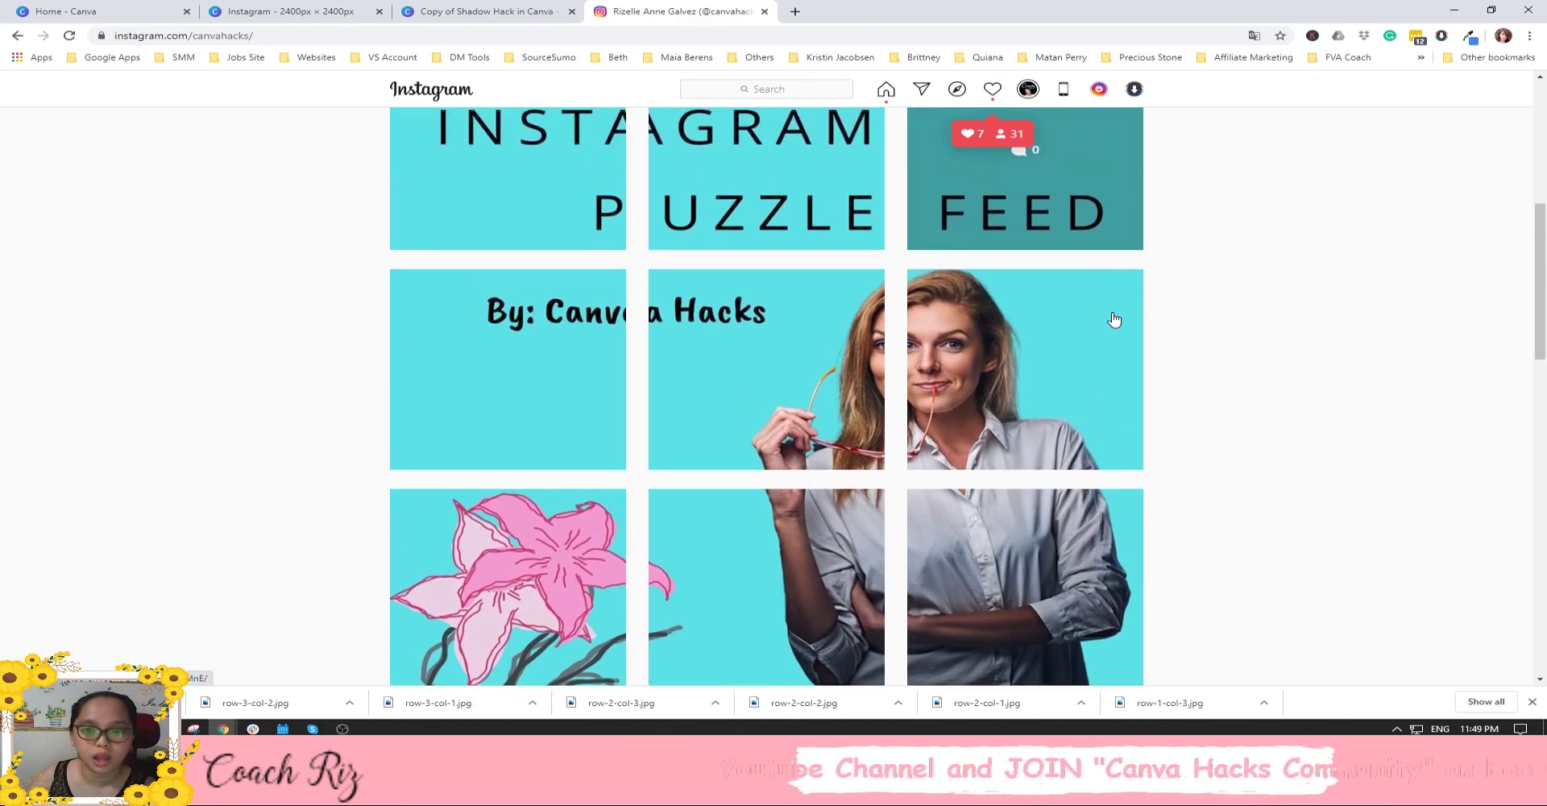
pyautogui.scroll(2, 1267, 319)
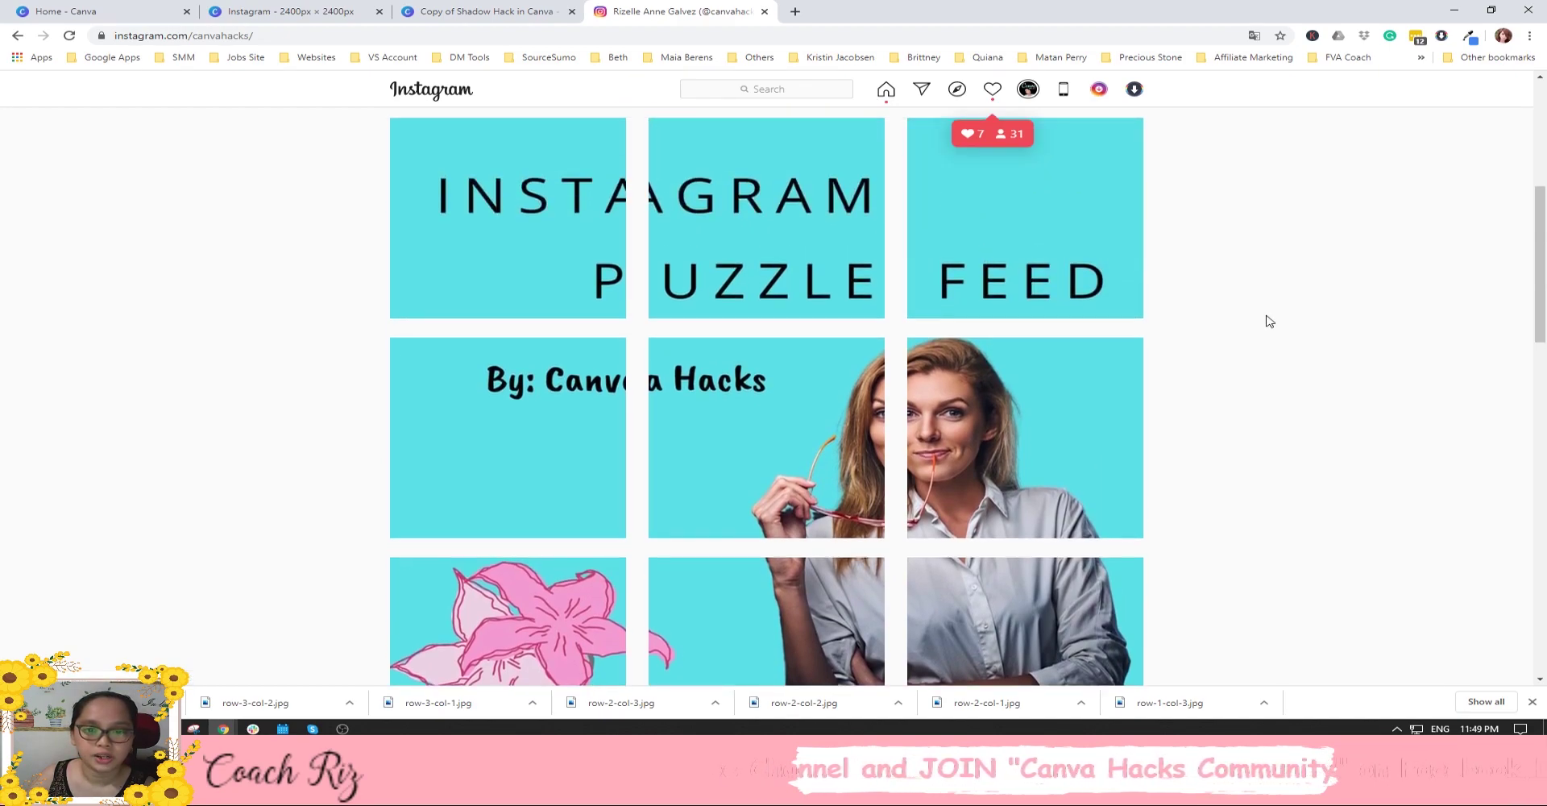
pyautogui.scroll(-2, 1265, 319)
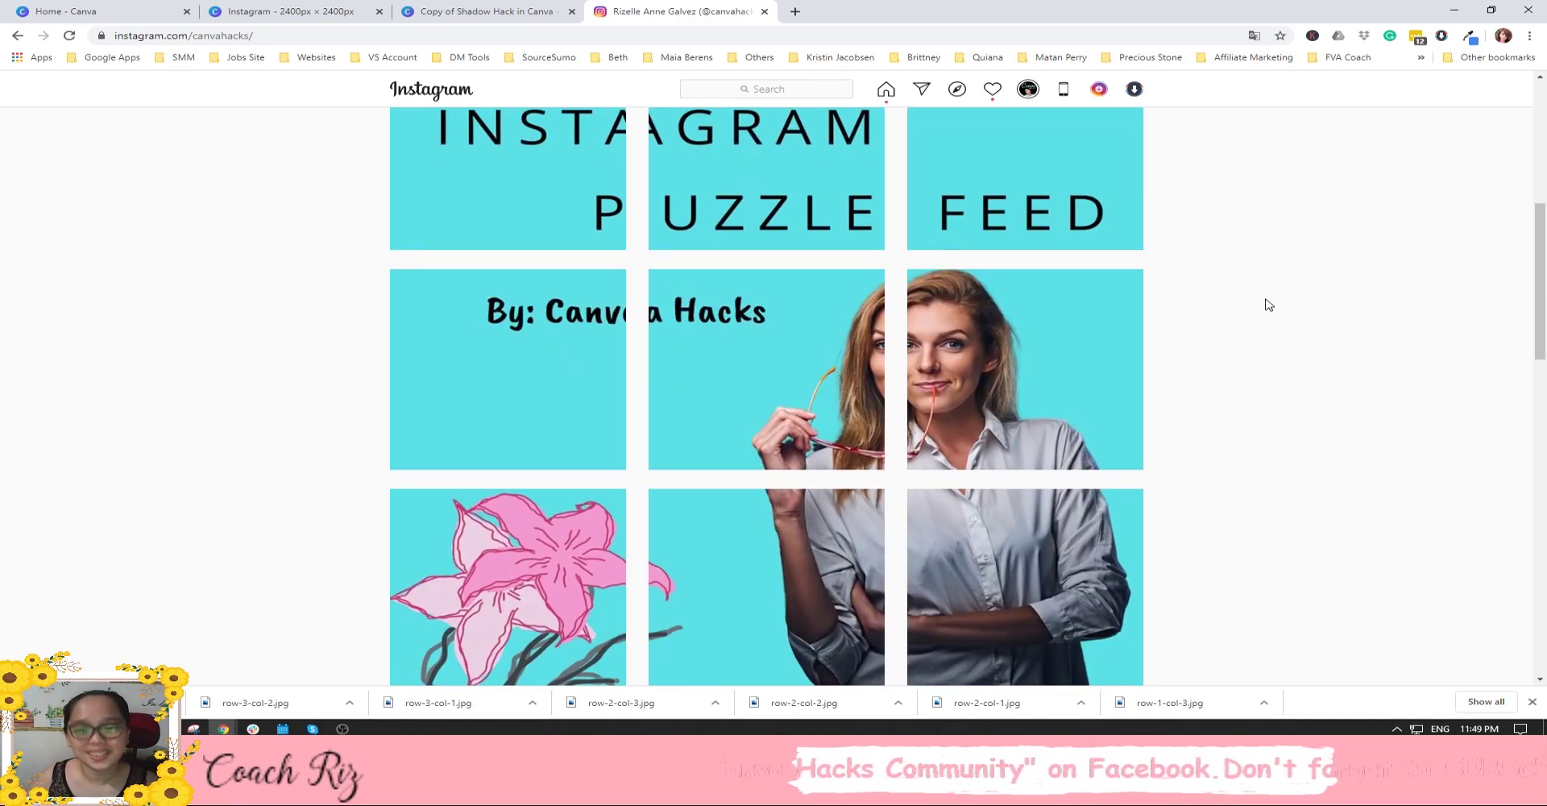